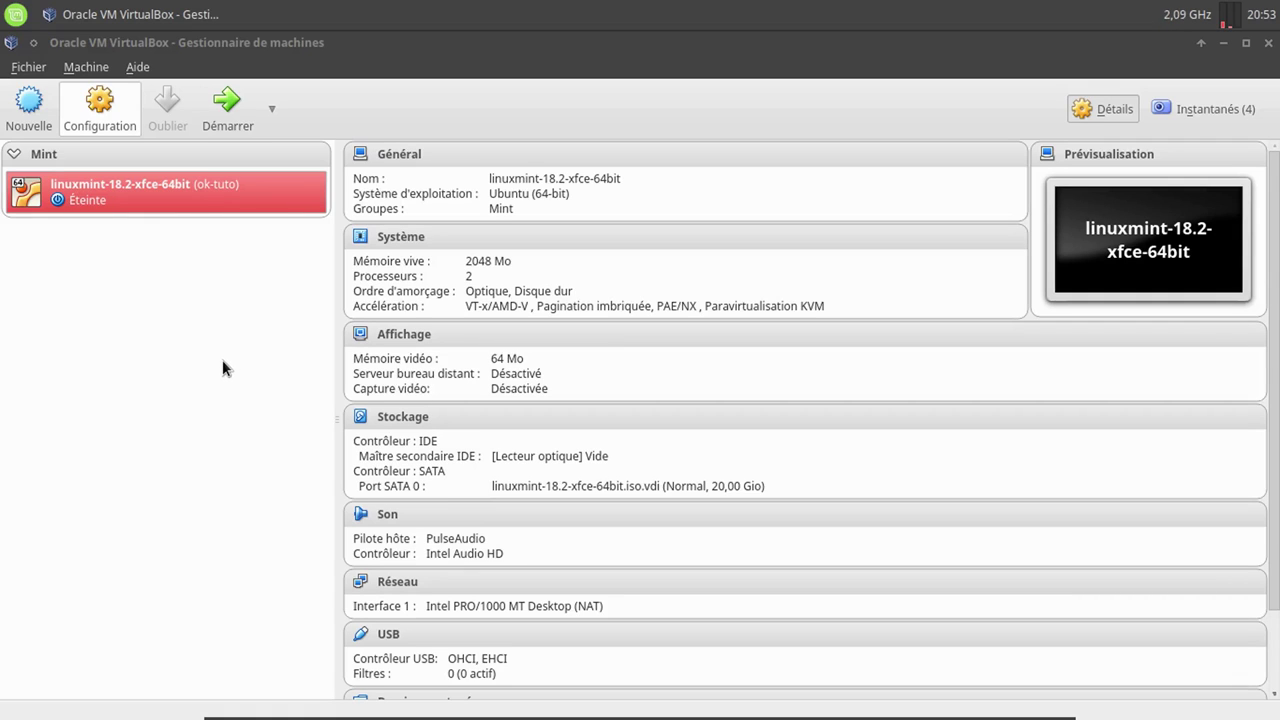
Check the linuxmint-18.2-xfce-64bit machine's snapshots, return to its details and start the virtual machine
left_click(1205, 108)
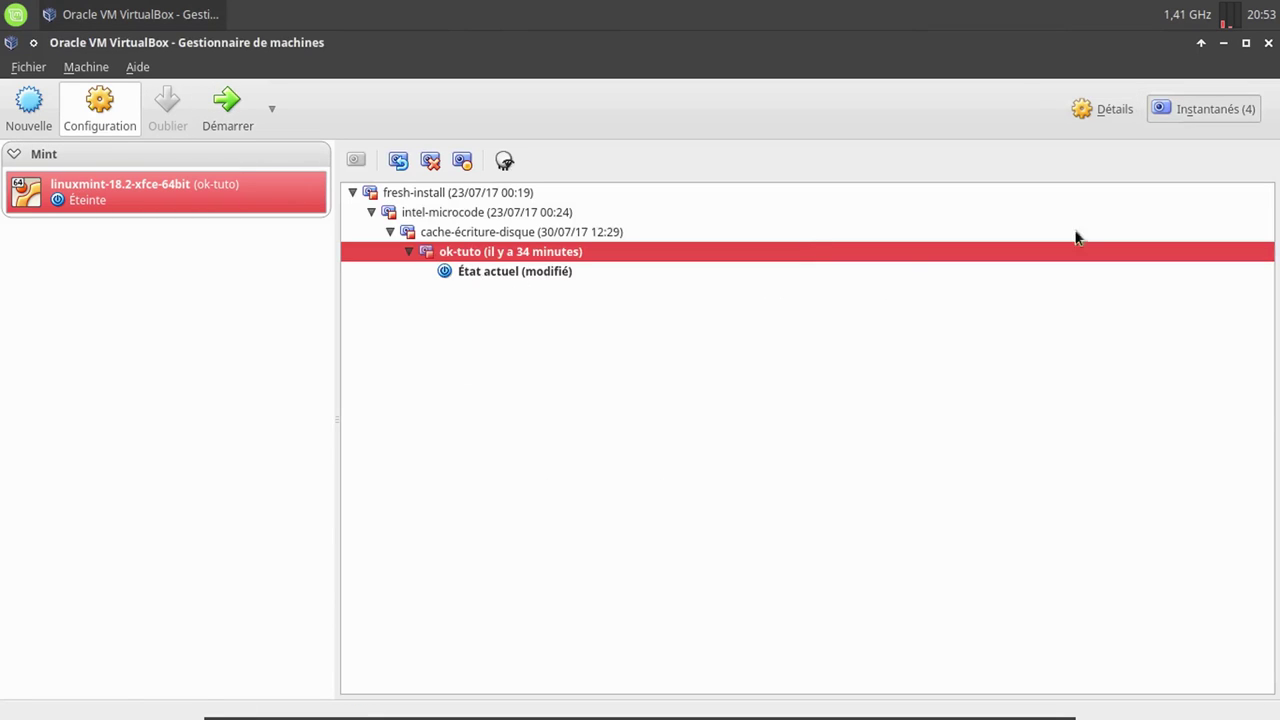
left_click(1099, 113)
left_click(212, 128)
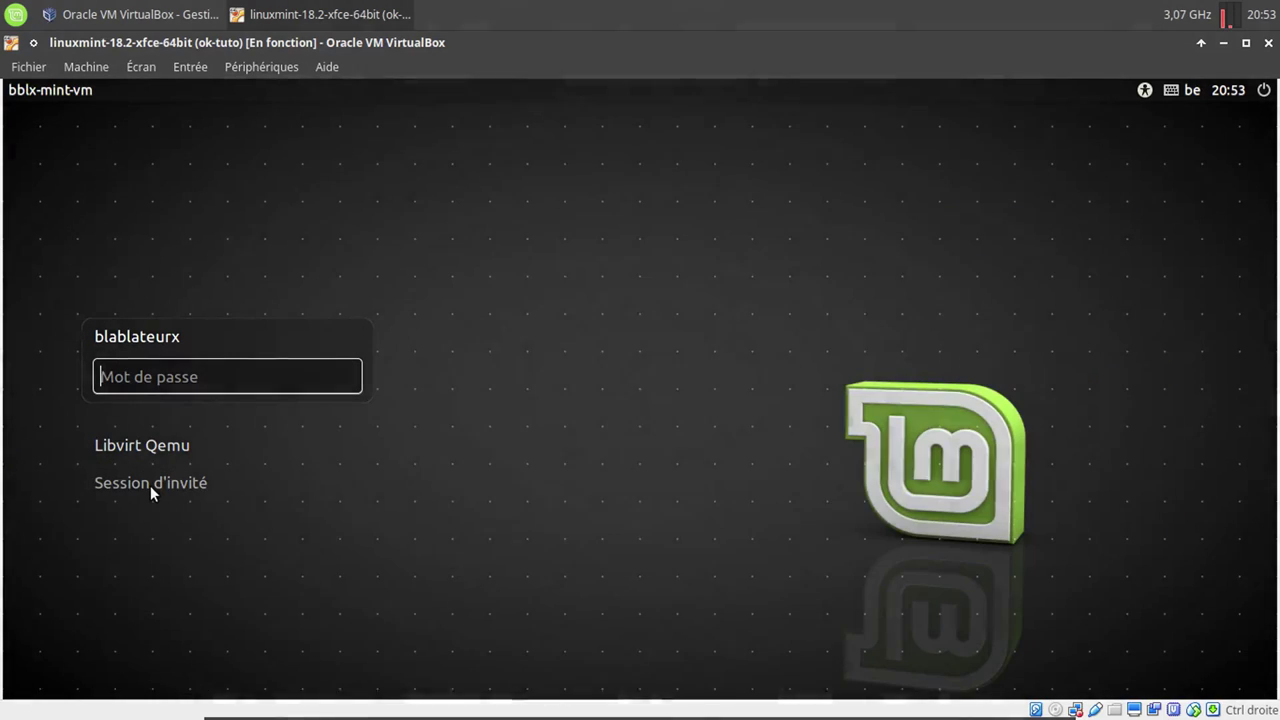
Log in to the Linux Mint desktop by entering the account password
type("*****")
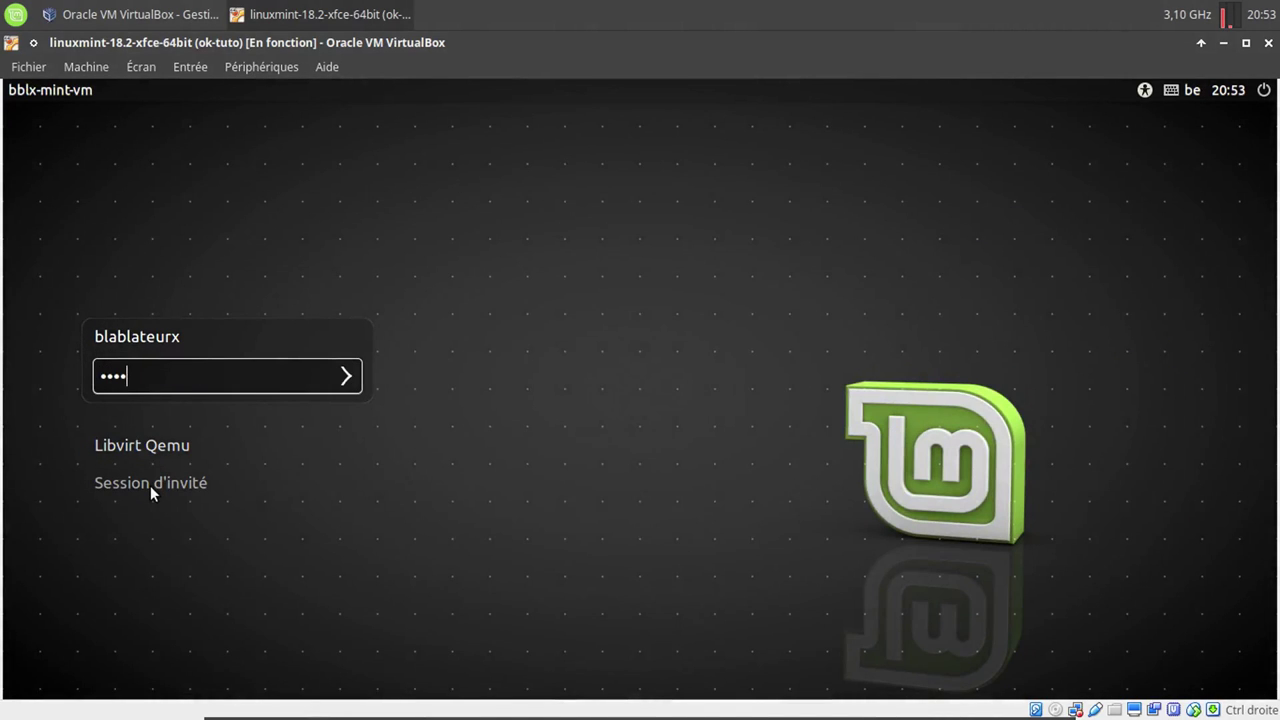
type("*")
key("Return")
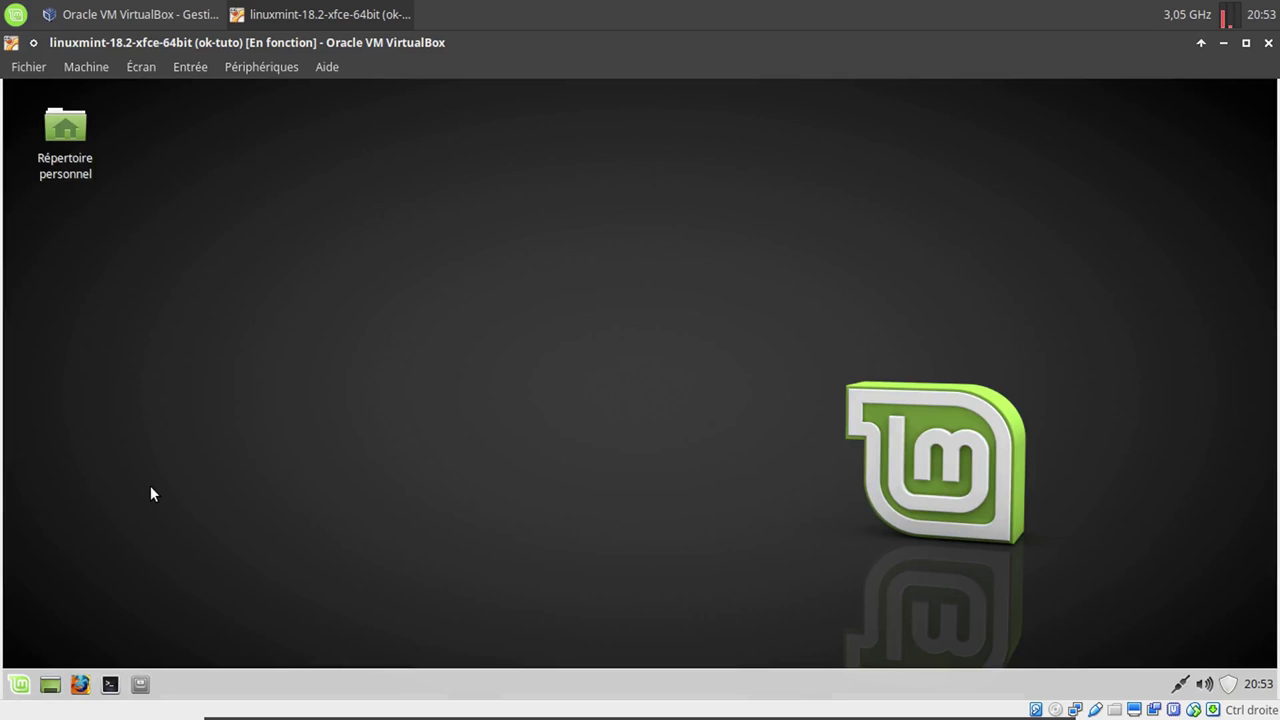
Run sudo apt update in a terminal, authenticating with the account password
left_click(110, 684)
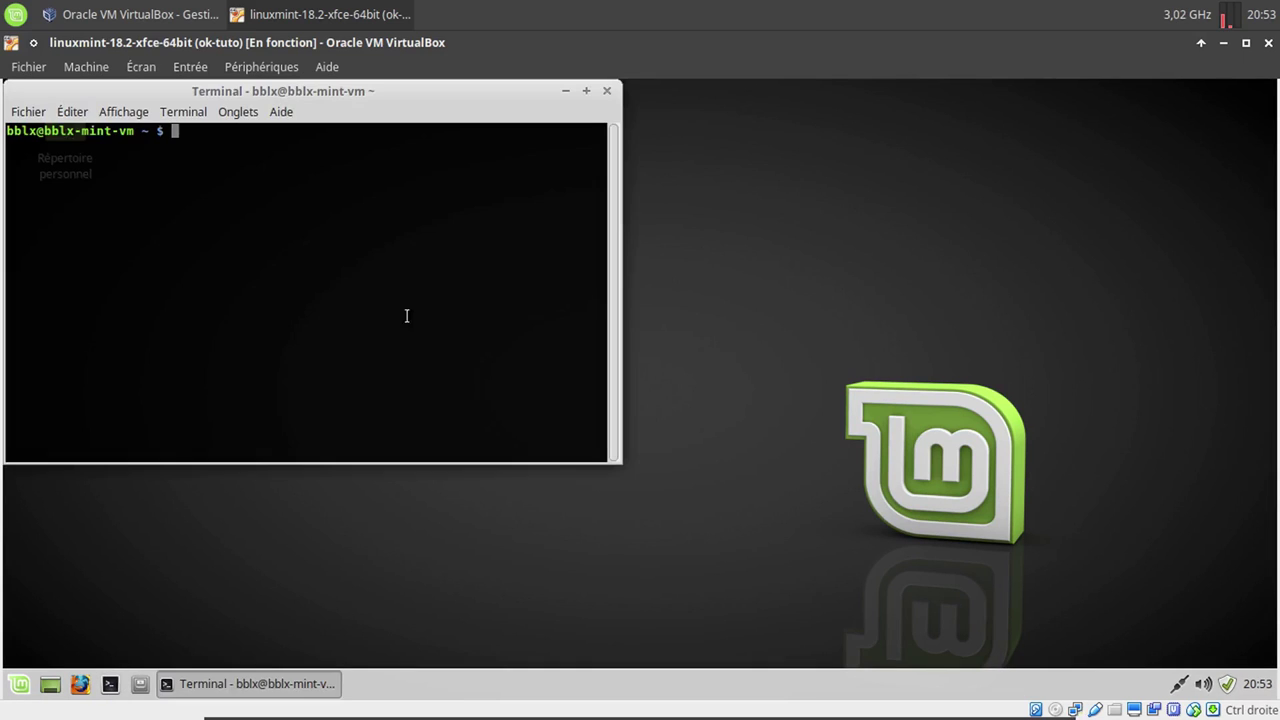
type("sudo apt update")
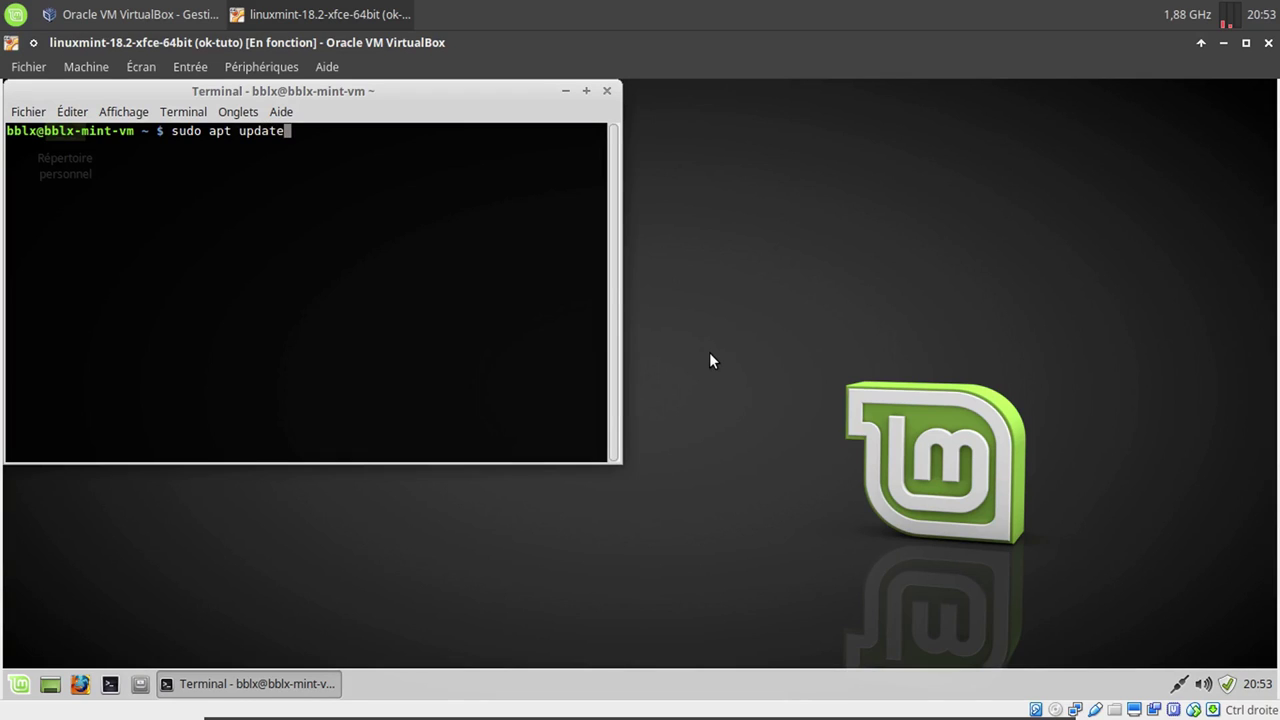
key("Return")
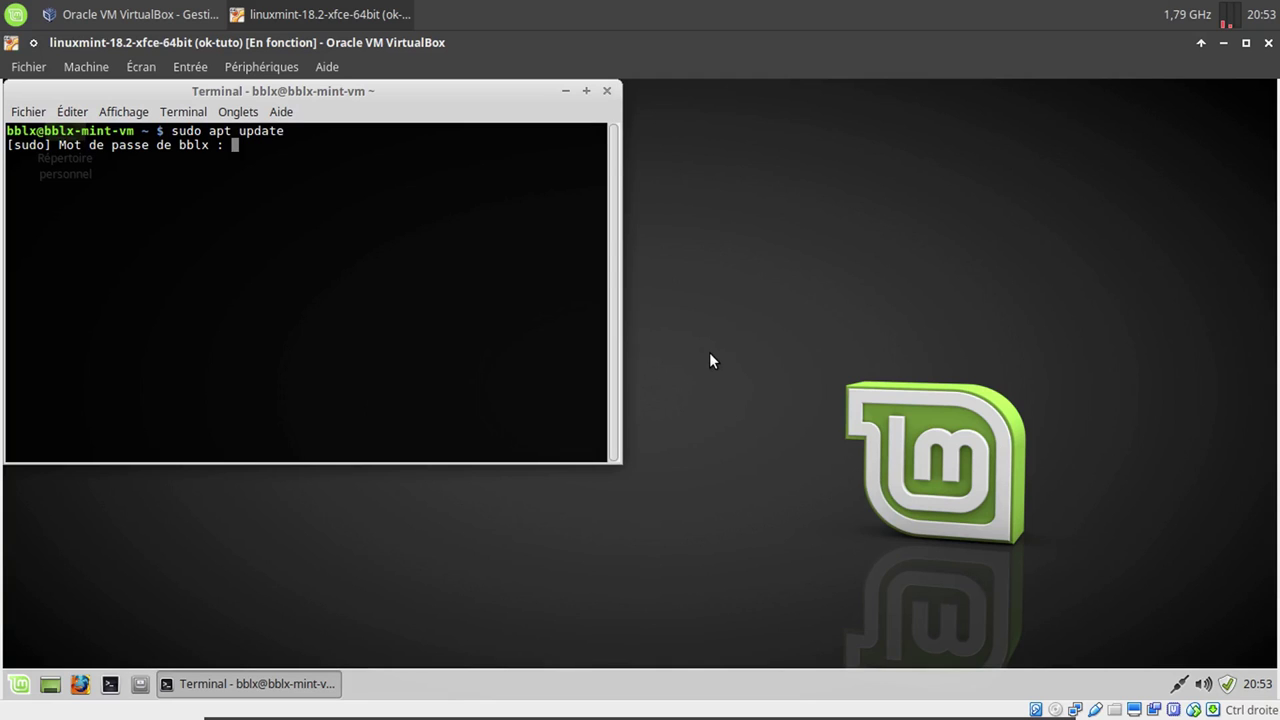
key("Return")
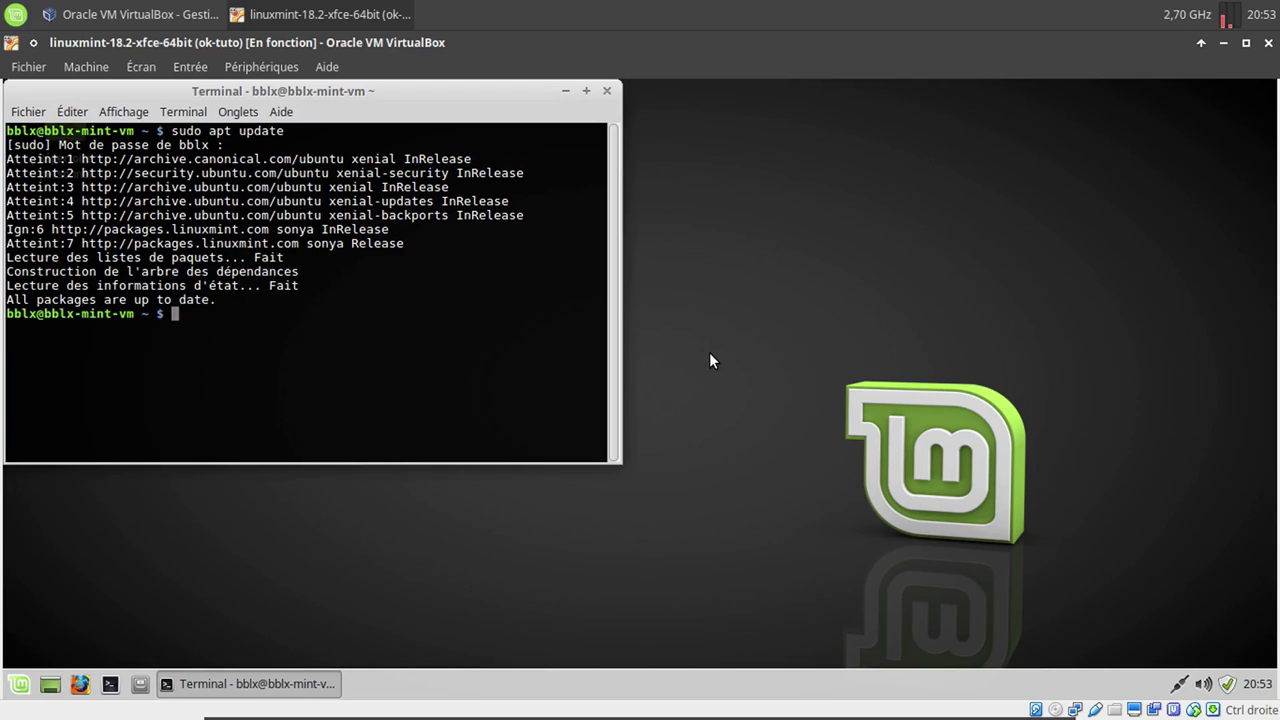
Run sudo apt upgrade, and close the terminal when it finishes
key("Up")
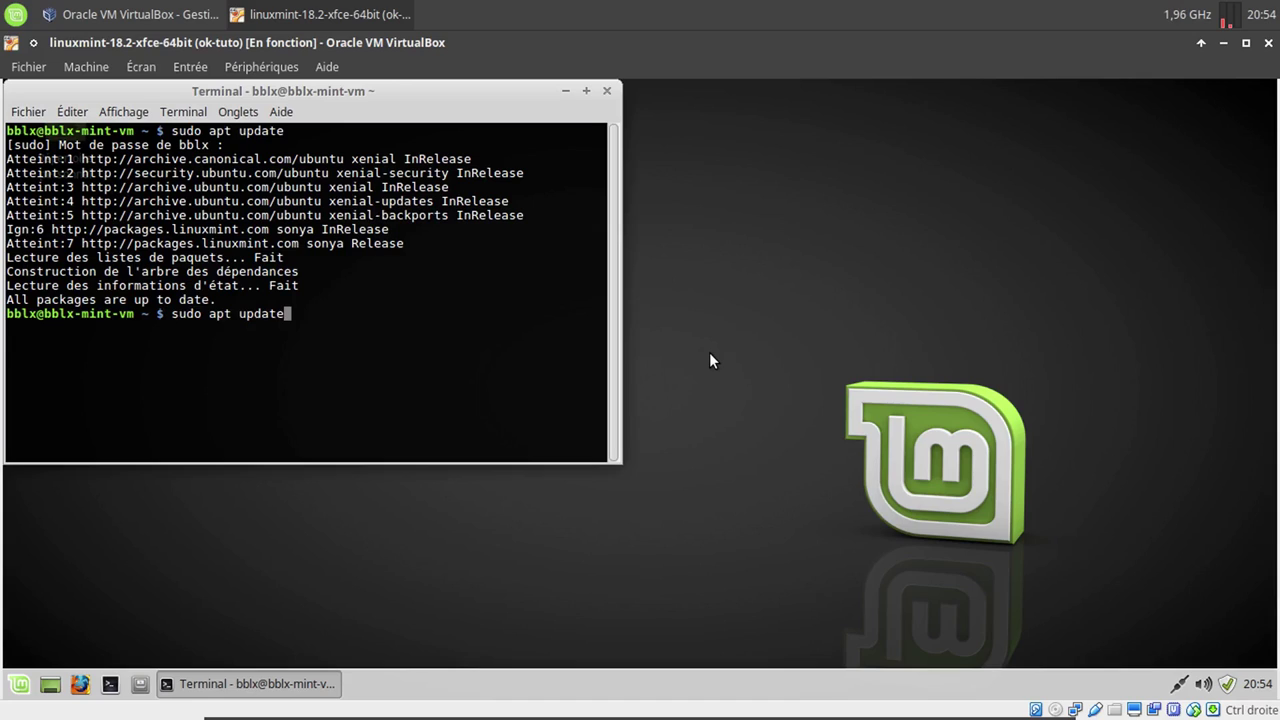
key("BackSpace")
key("BackSpace")
key("BackSpace")
key("BackSpace")
type("grade")
key("Return")
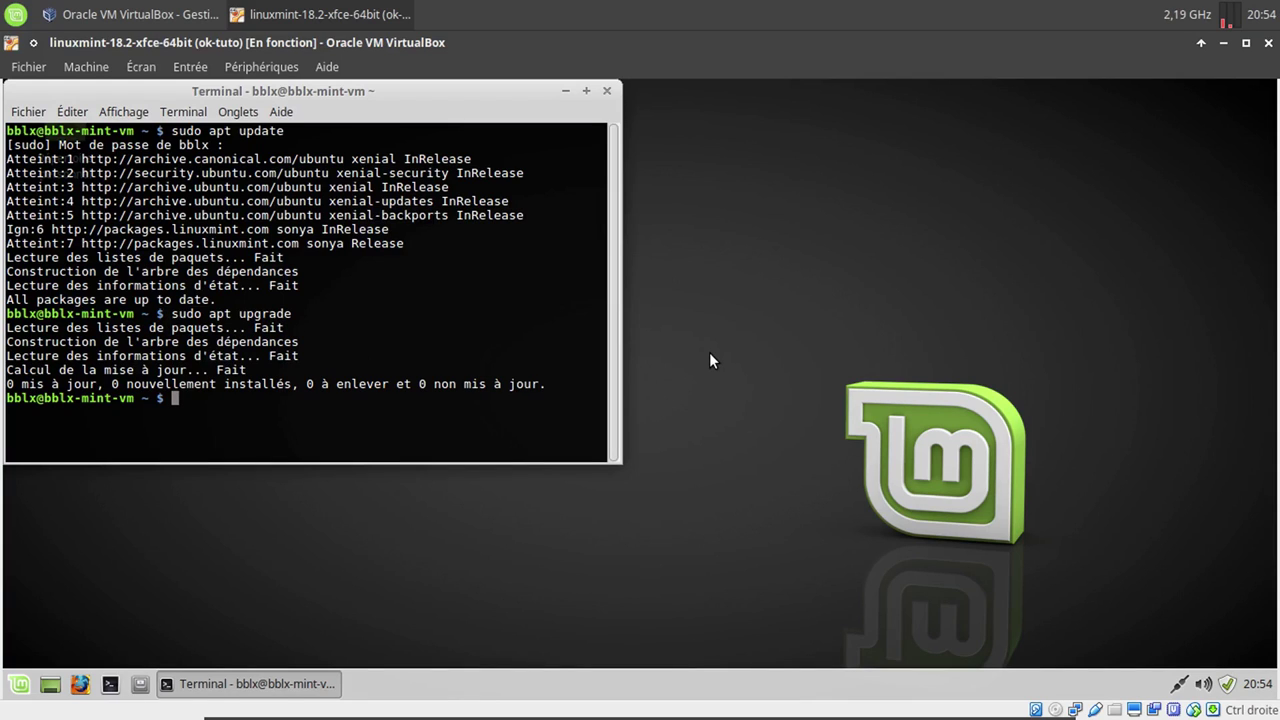
left_click(606, 90)
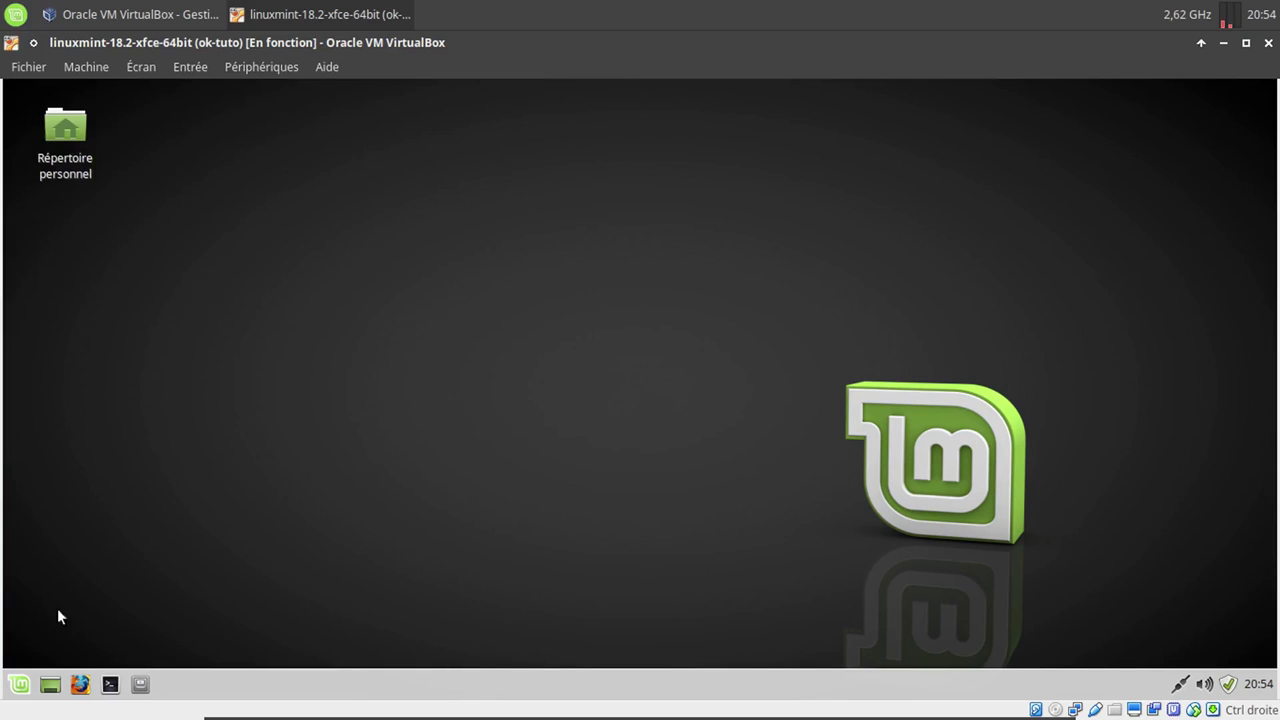
Launch the software manager (Gestionnaire de logiciels) and authorize it with the administrator password
left_click(20, 684)
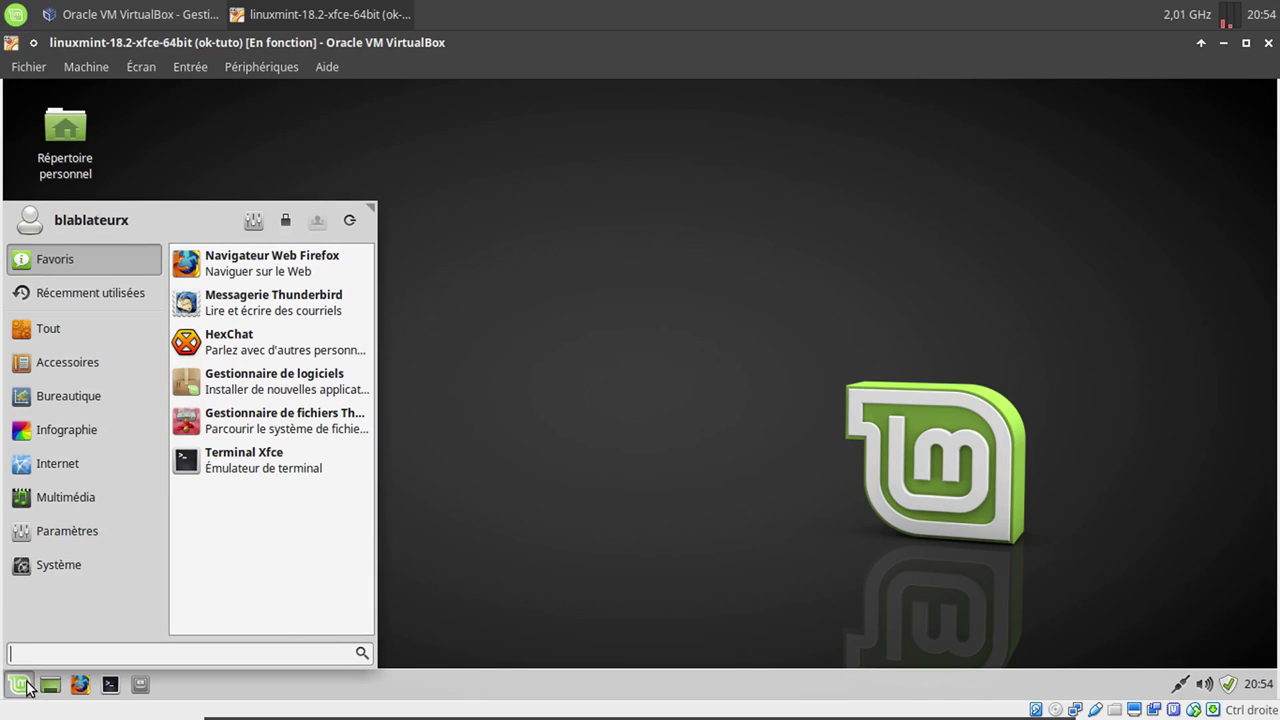
type("lo")
left_click(311, 279)
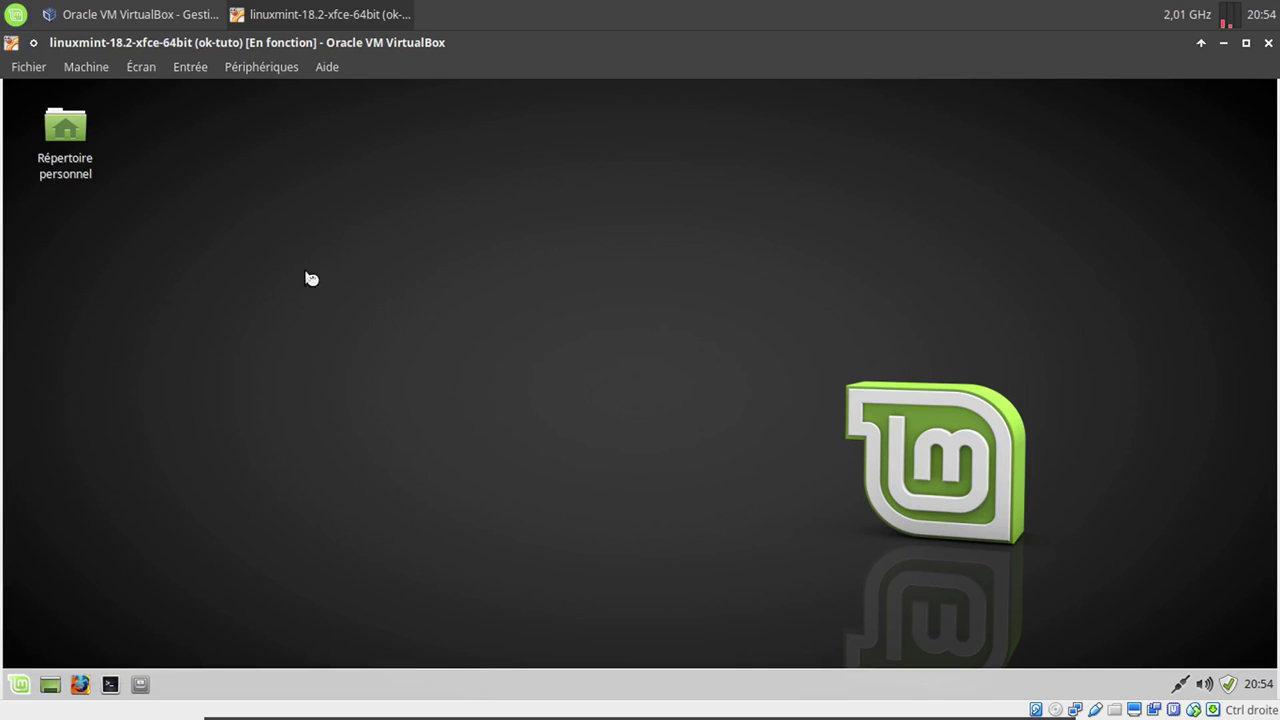
type("****")
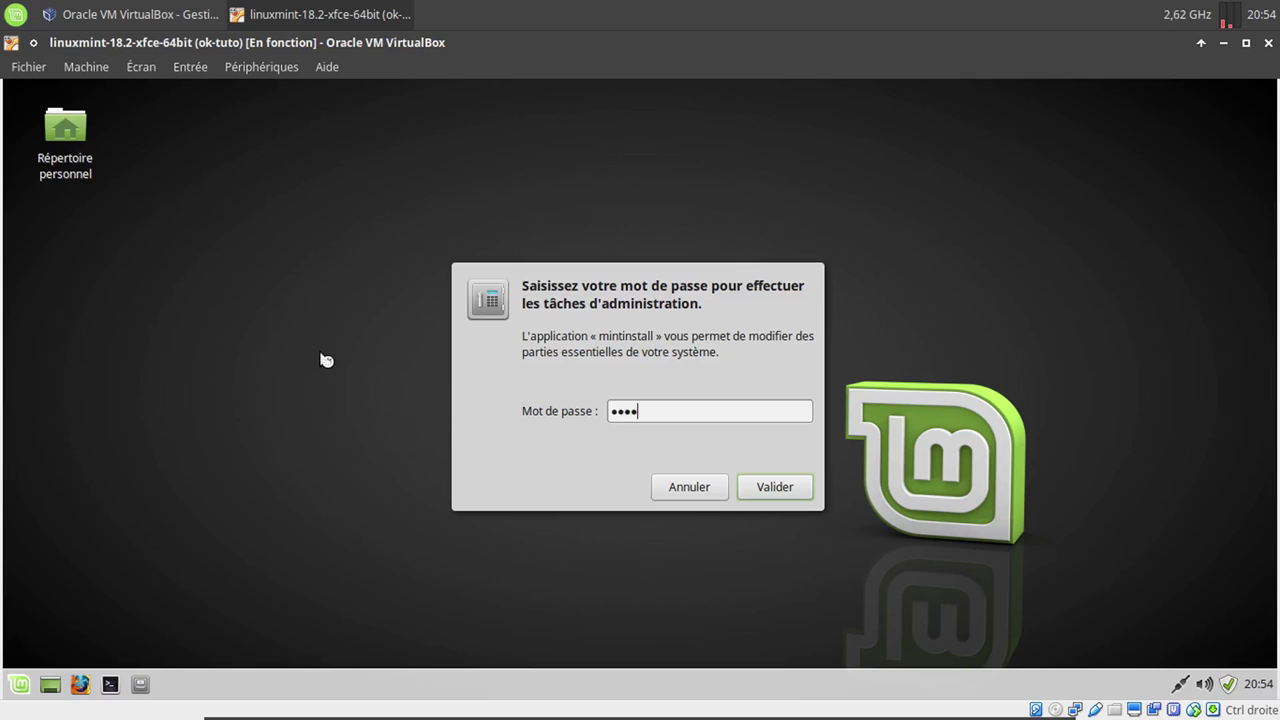
type("***")
key("Return")
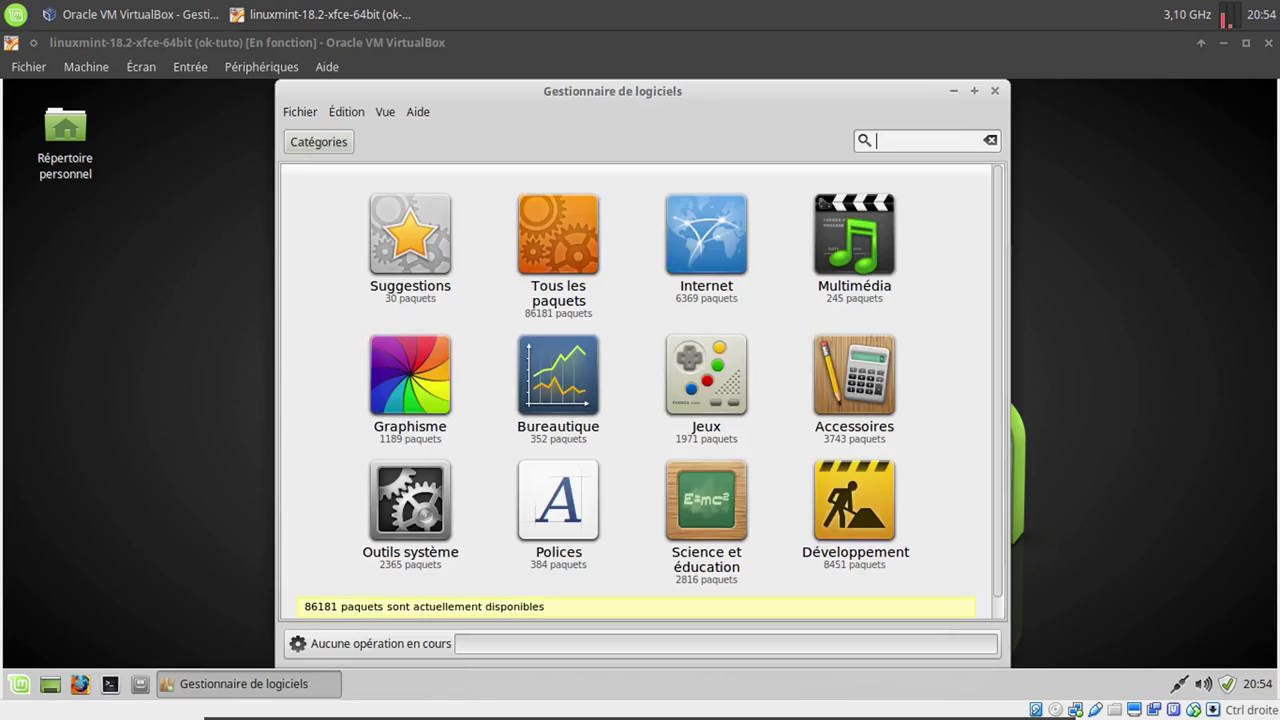
Search the software manager for kodi and open the main Kodi package page
left_click(898, 146)
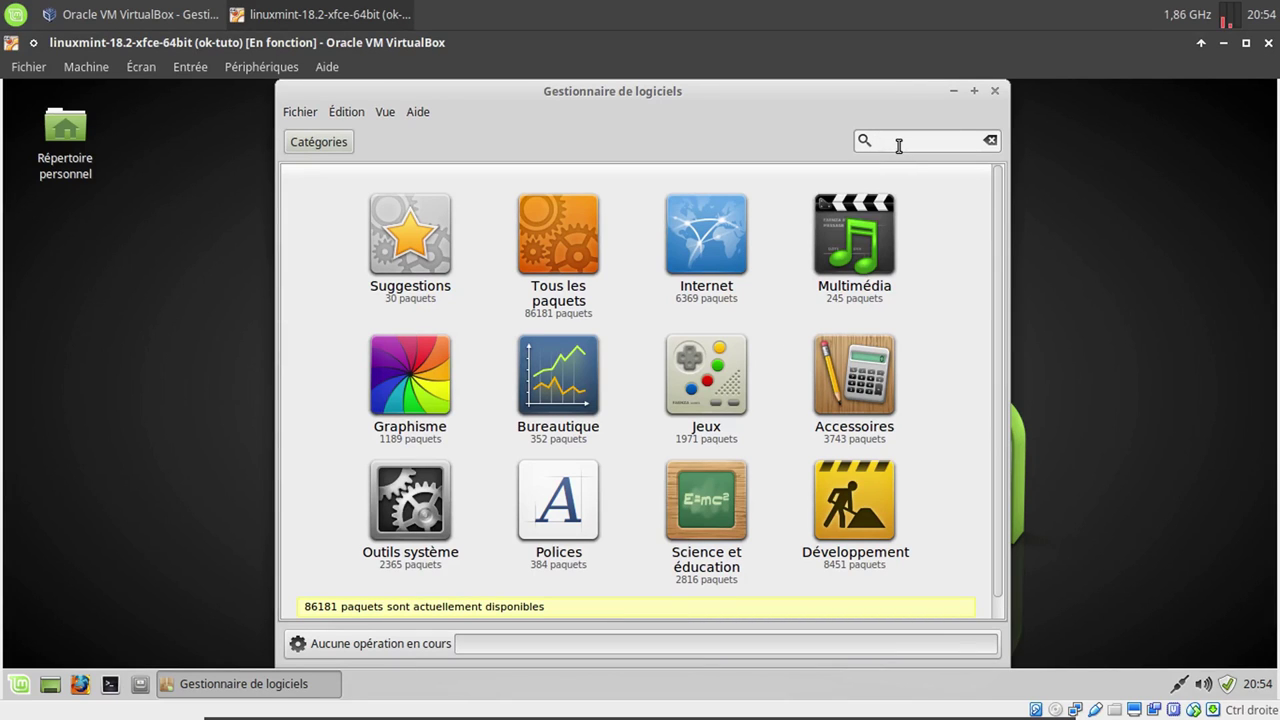
type("kodi")
key("Return")
left_click(456, 197)
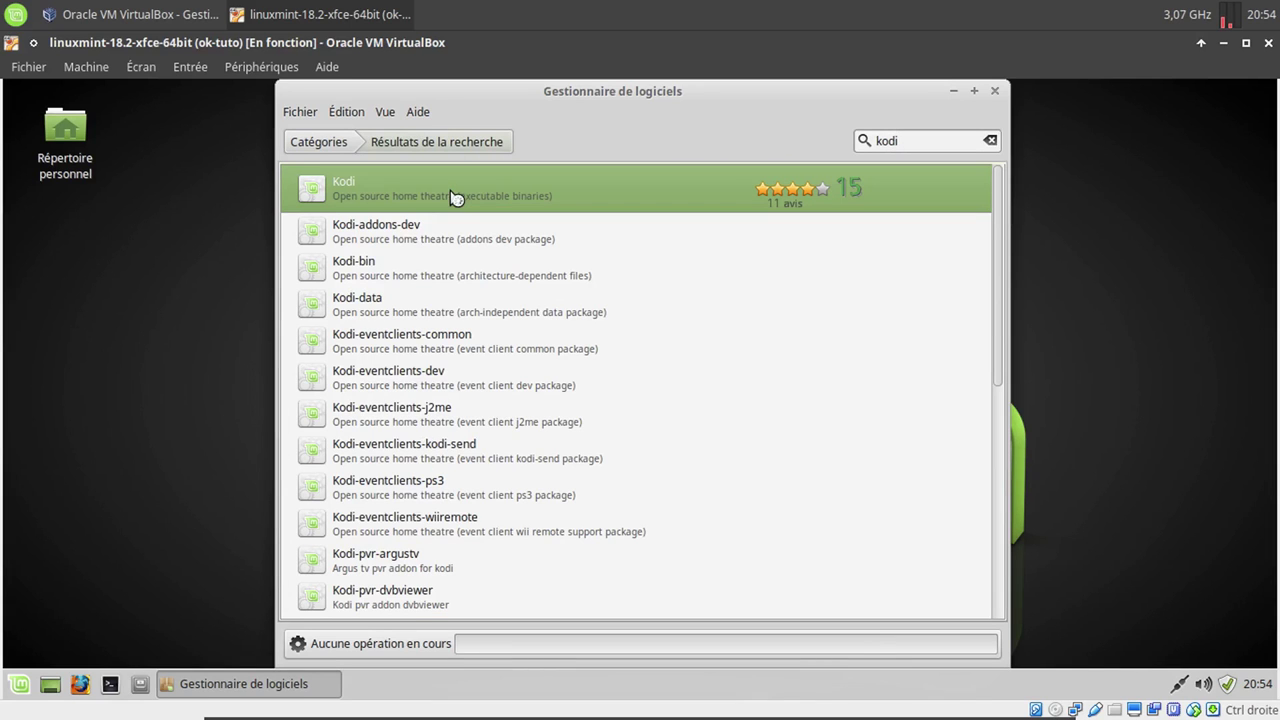
left_click(456, 197)
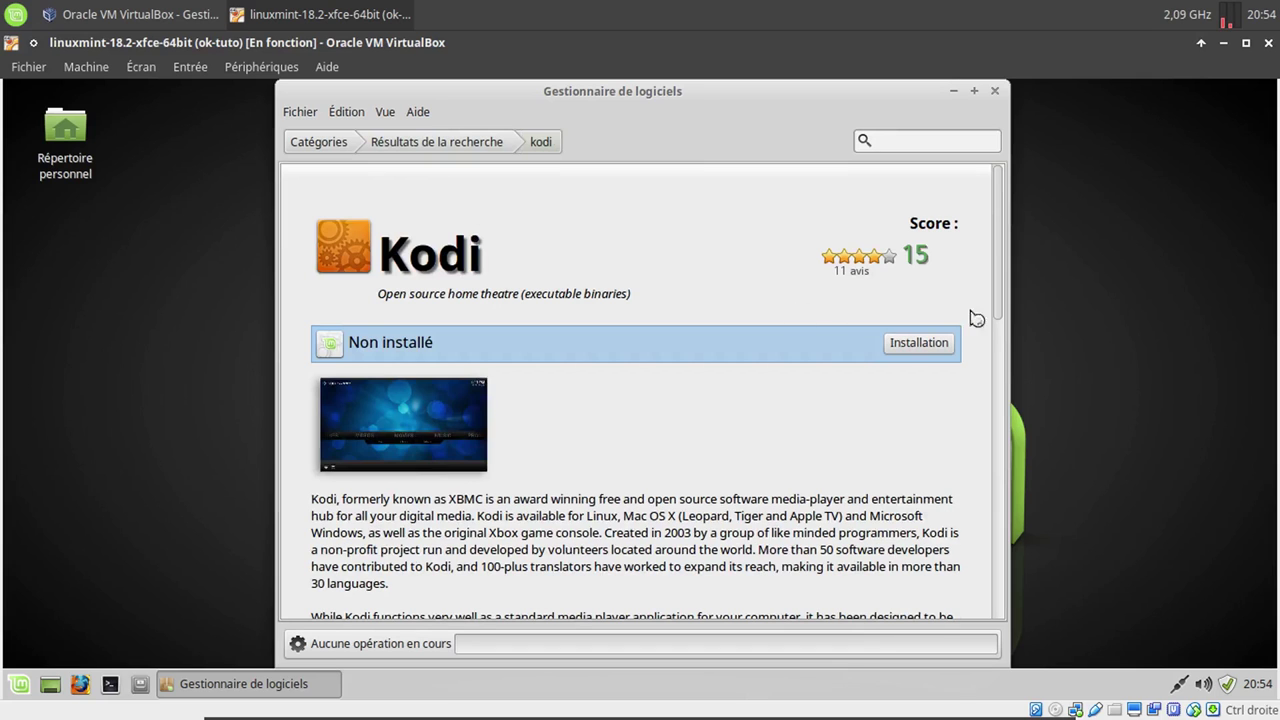
Install the Kodi package and return to the software manager's category overview once installation finishes
left_click_drag(997, 283, 894, 323)
left_click(914, 344)
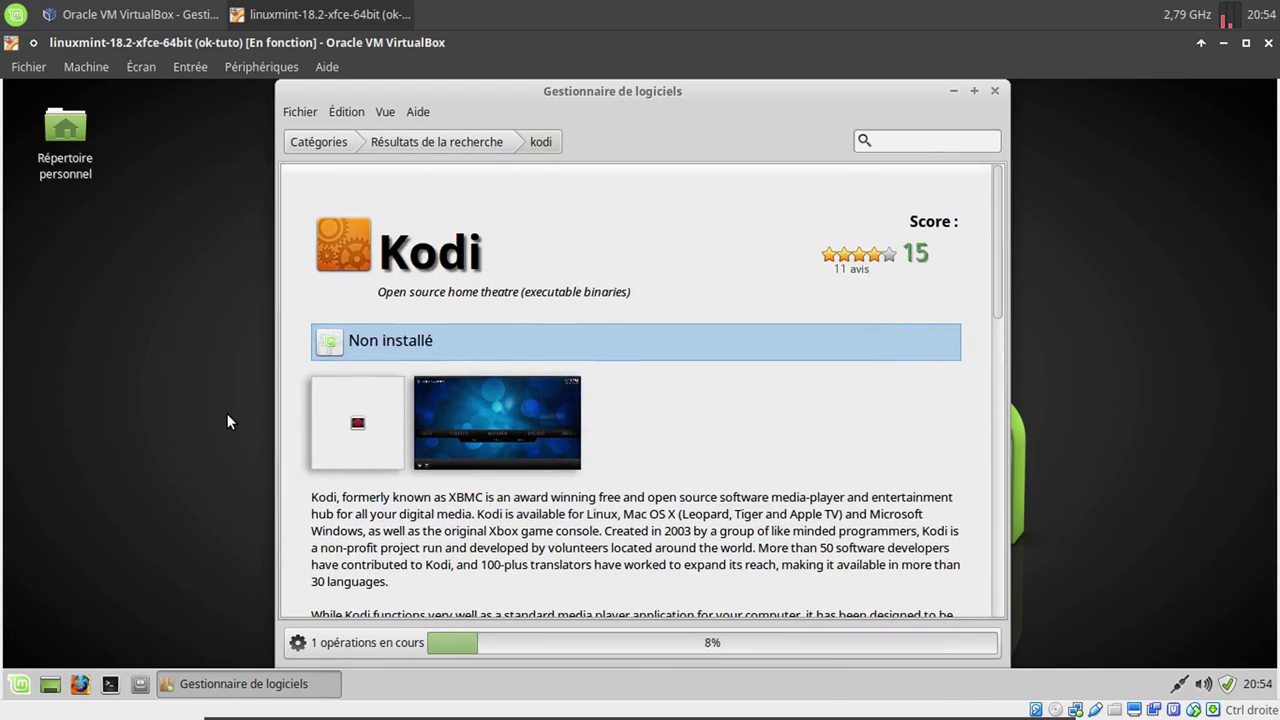
left_click(390, 643)
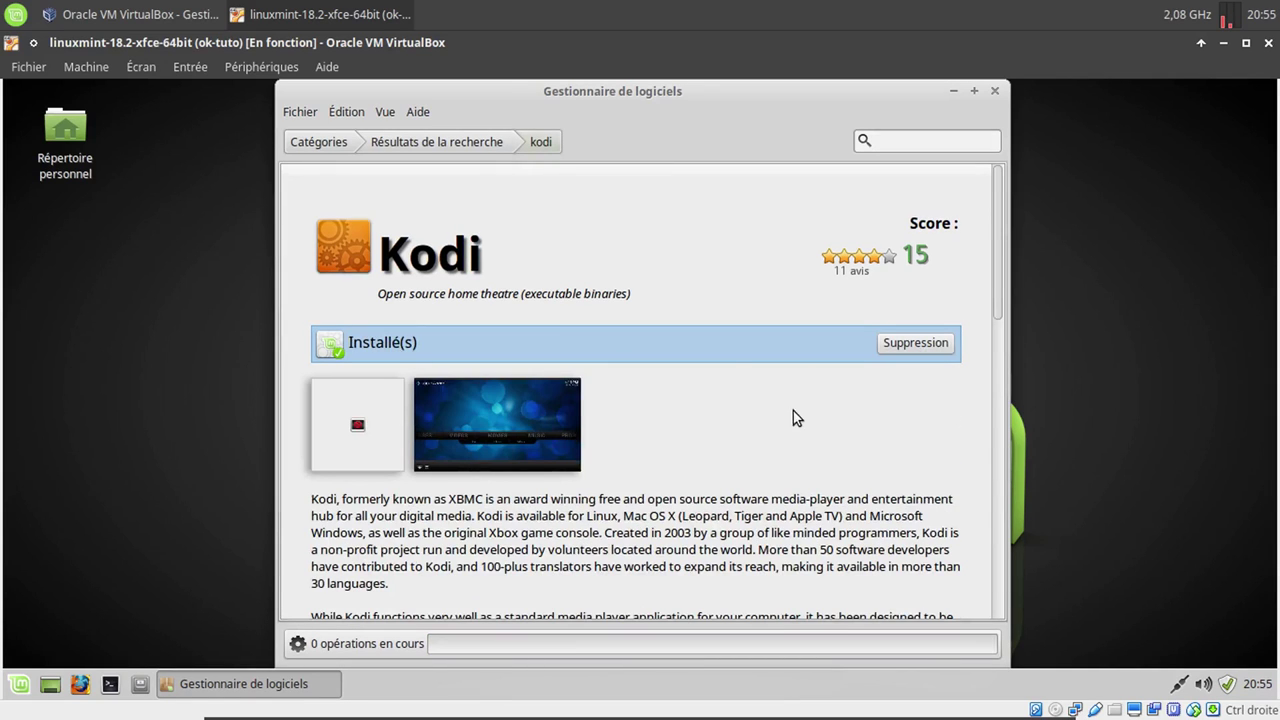
left_click(302, 146)
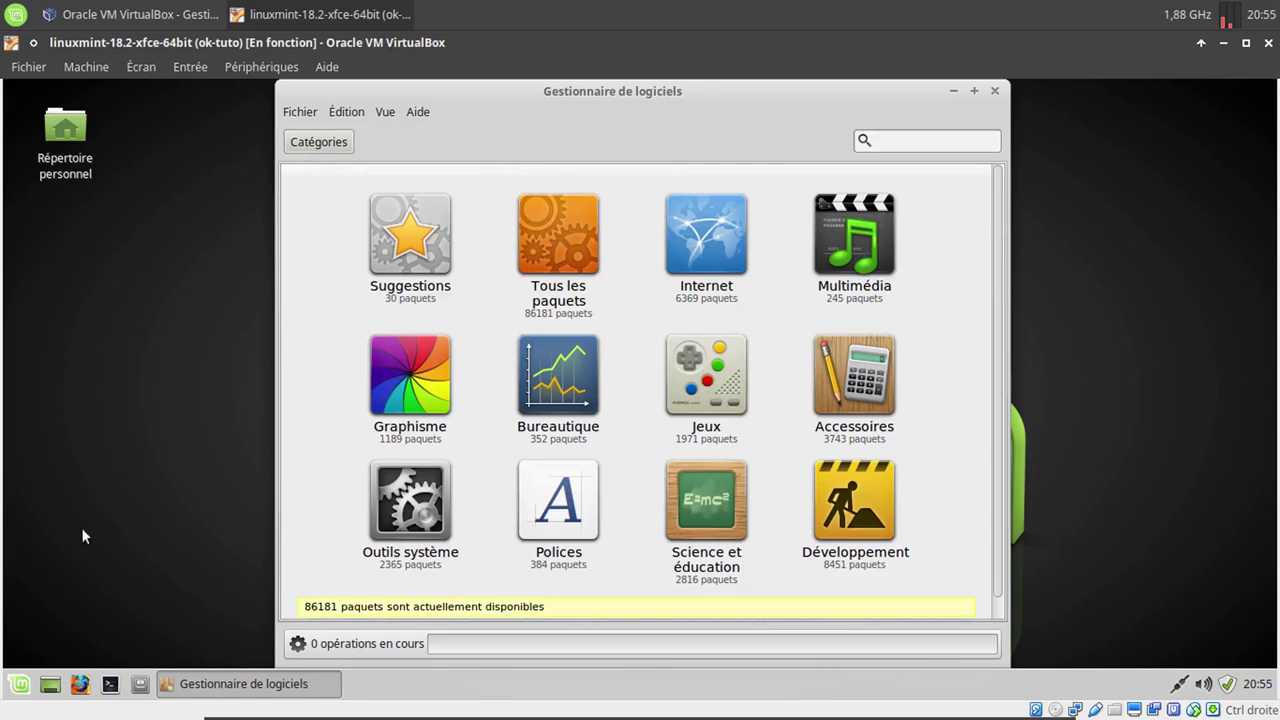
Launch Kodi Media Center and open its settings from the home screen
left_click(17, 685)
type("ko")
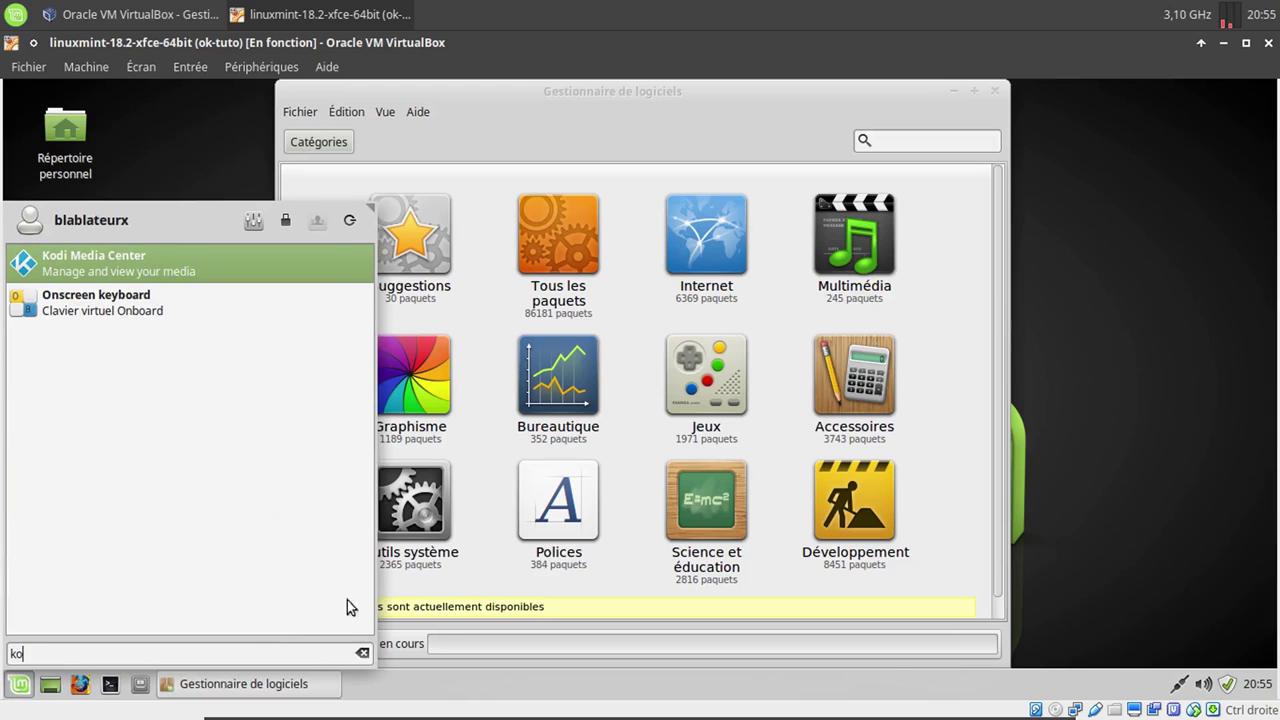
left_click(341, 277)
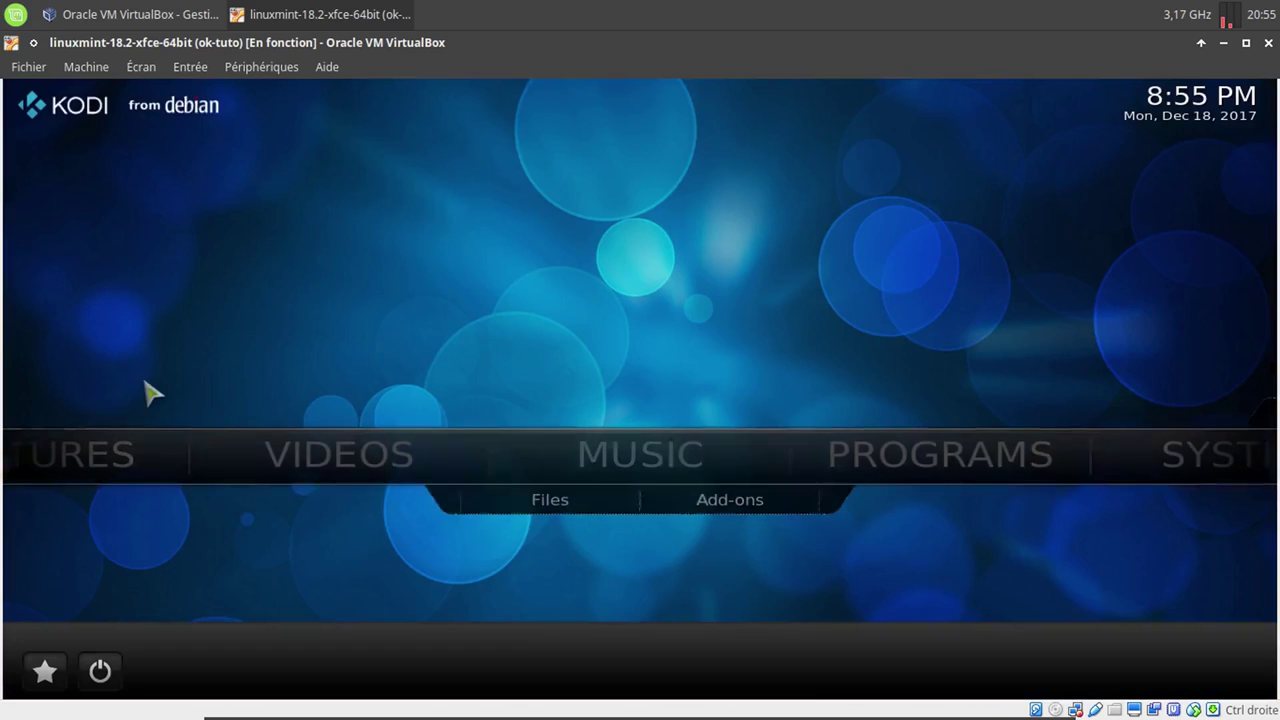
mouse_move(1243, 466)
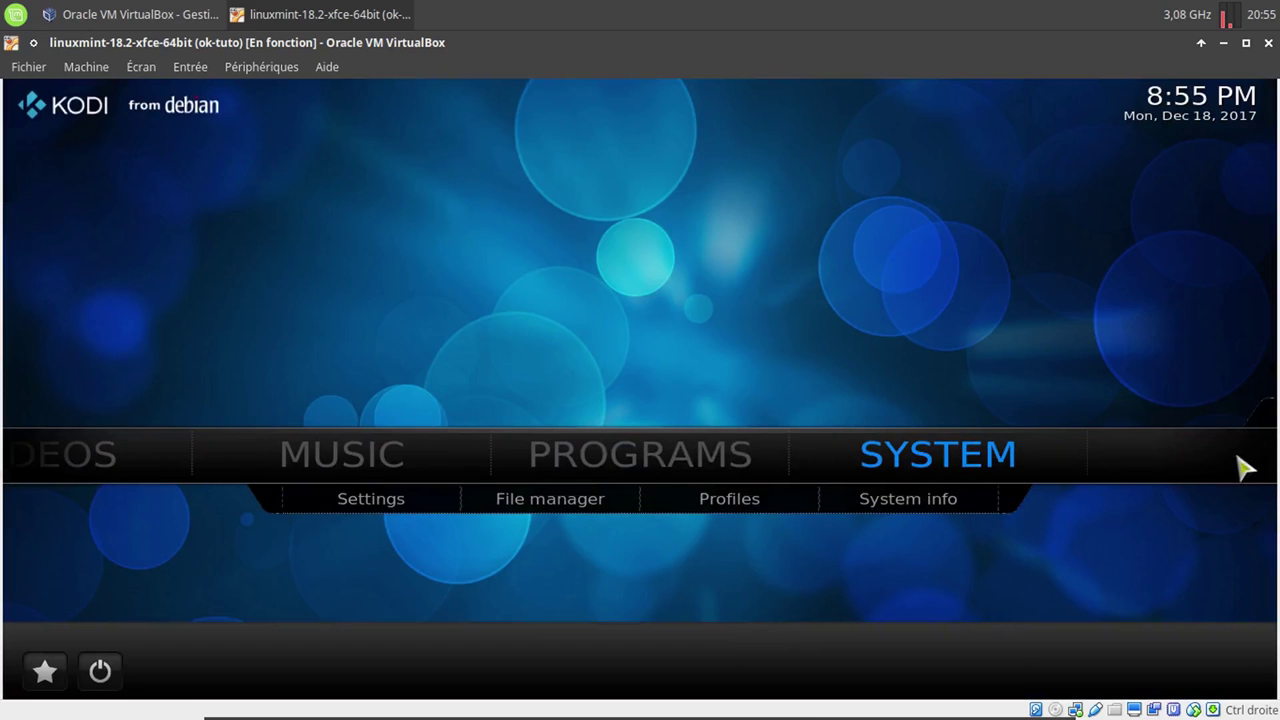
left_click(980, 470)
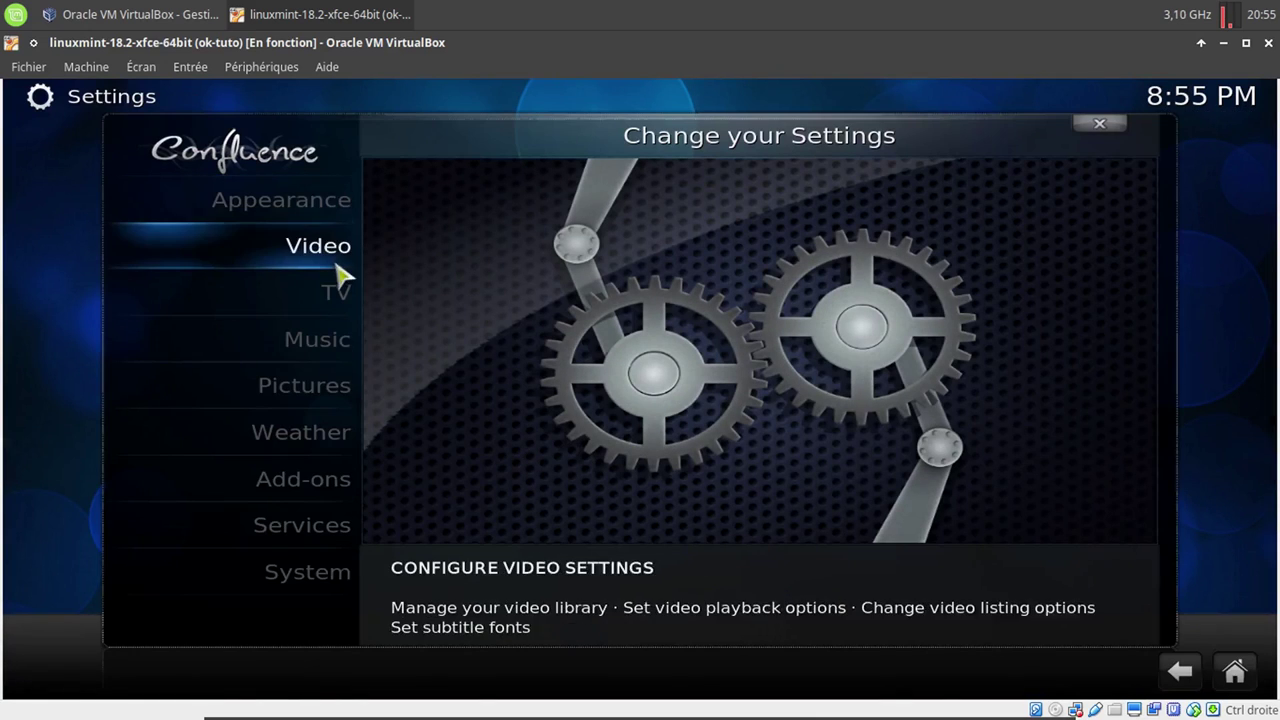
Examine the Appearance and Video settings categories, returning to the settings overview after each
left_click(333, 210)
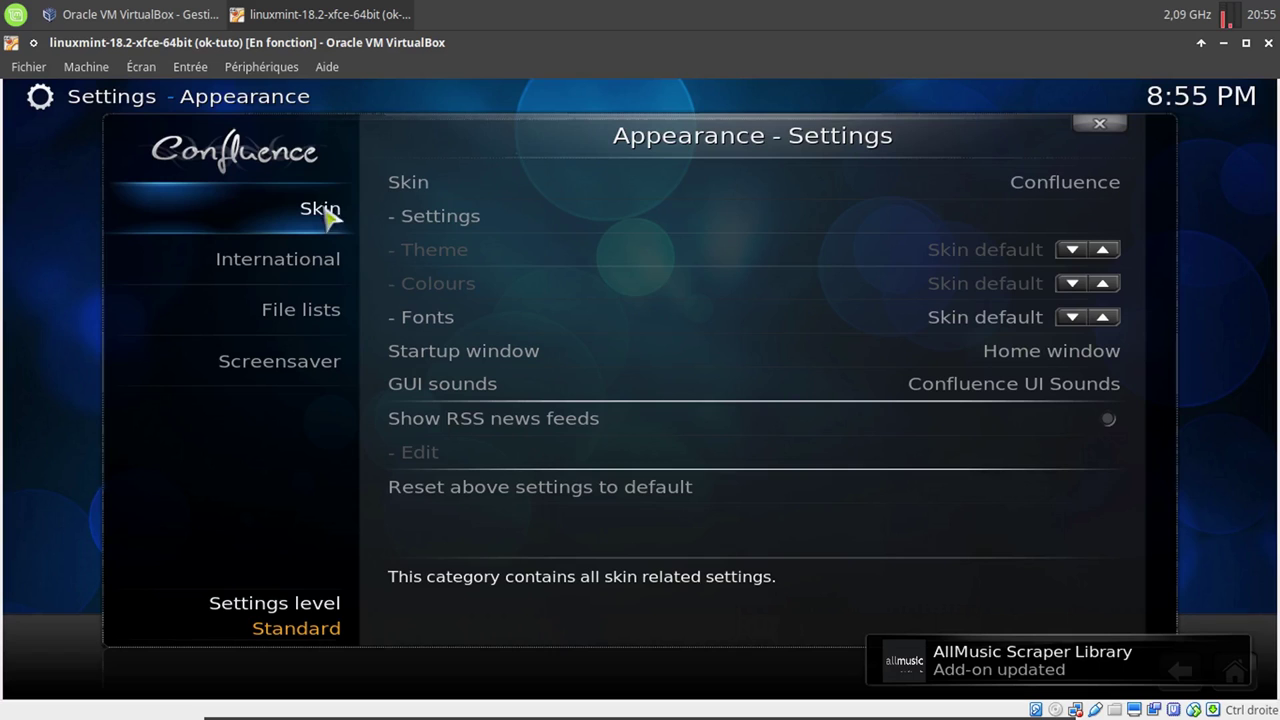
key("Escape")
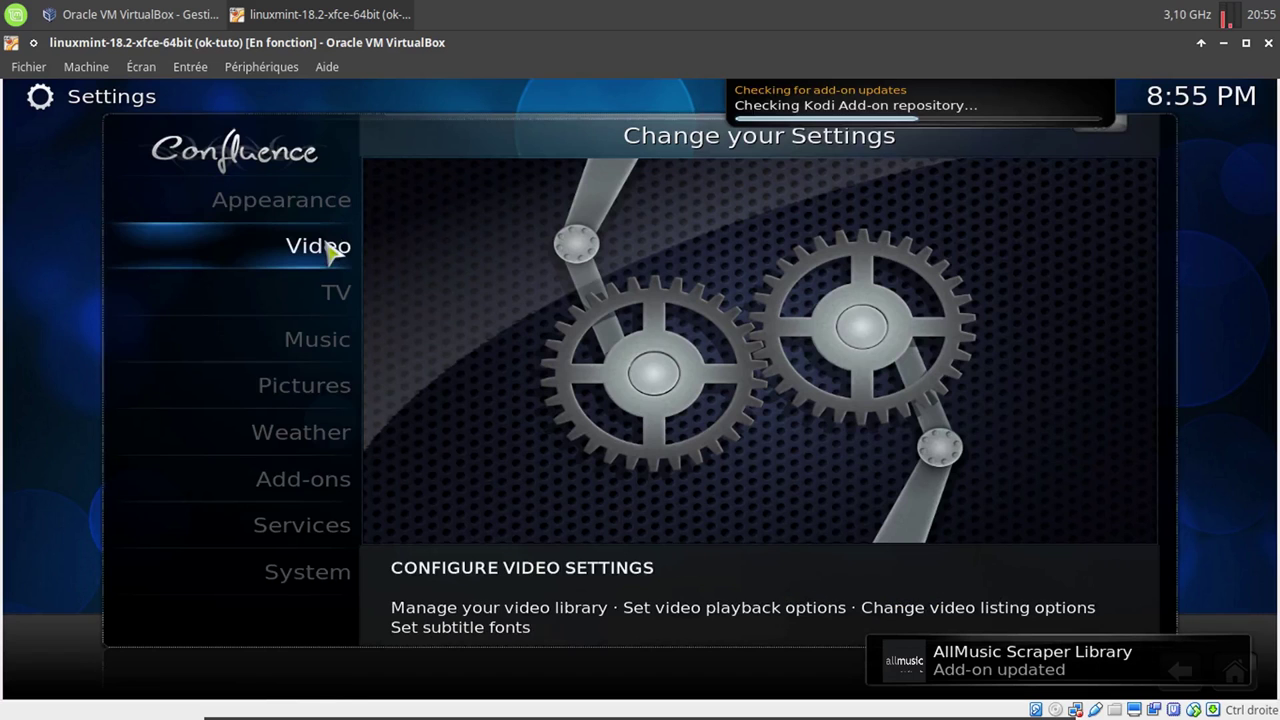
key("Return")
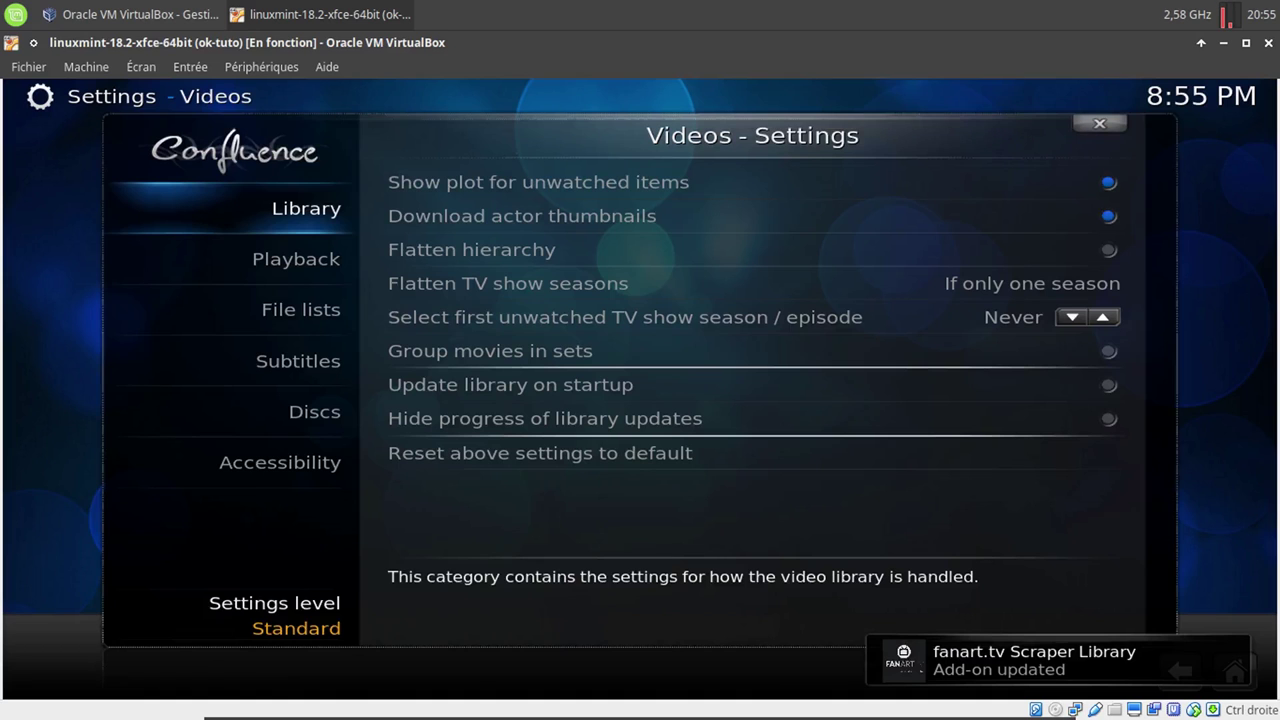
right_click(329, 251)
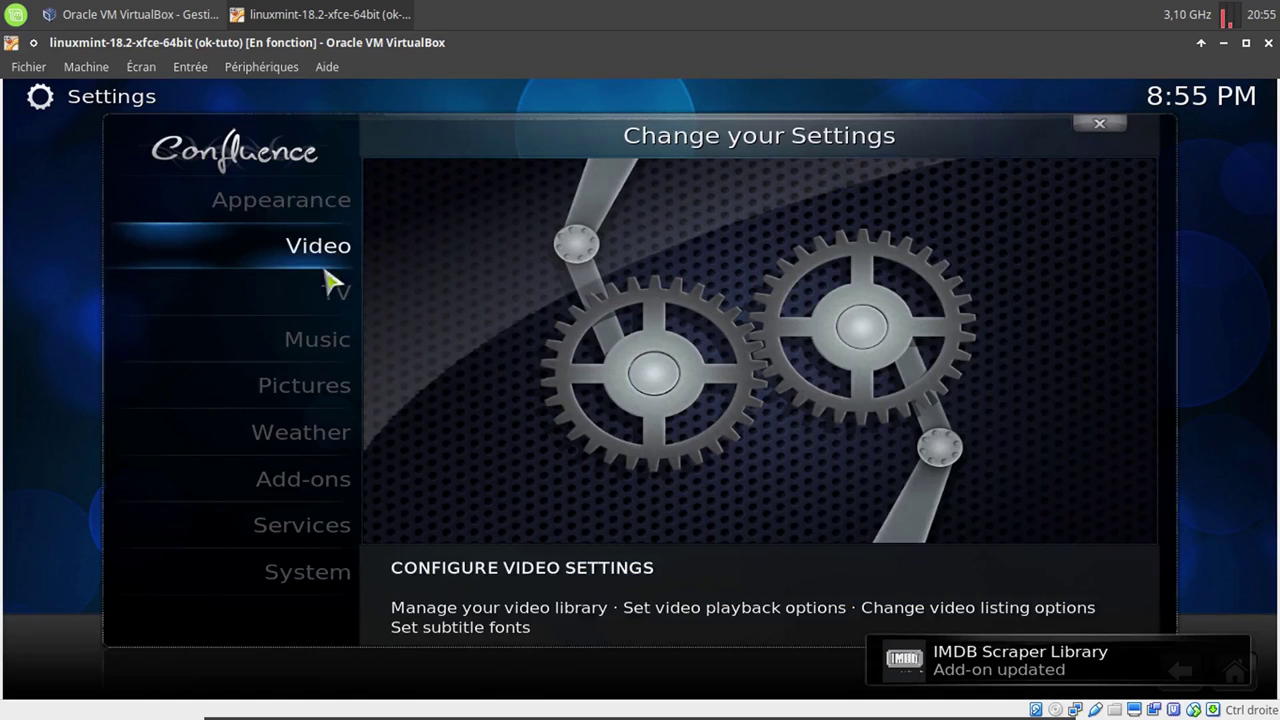
Set the display mode to Windowed in Kodi's System video output settings and maximize the Kodi window
left_click(327, 568)
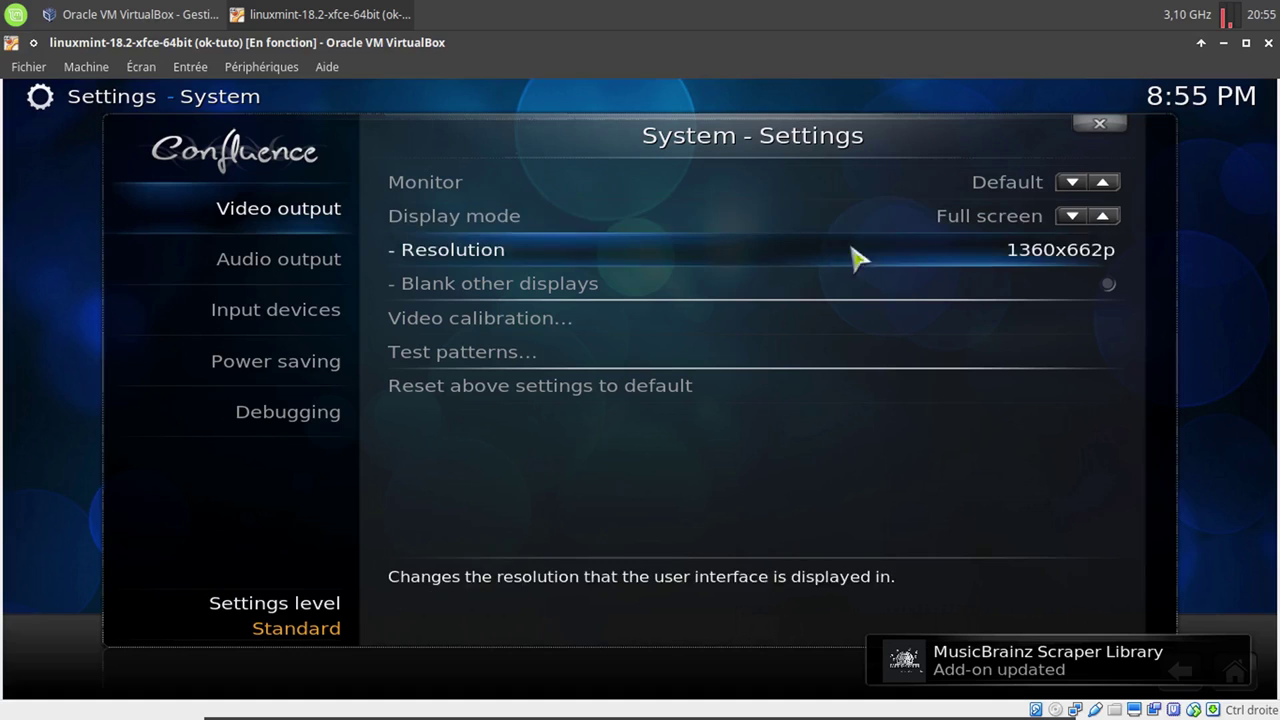
left_click(1075, 218)
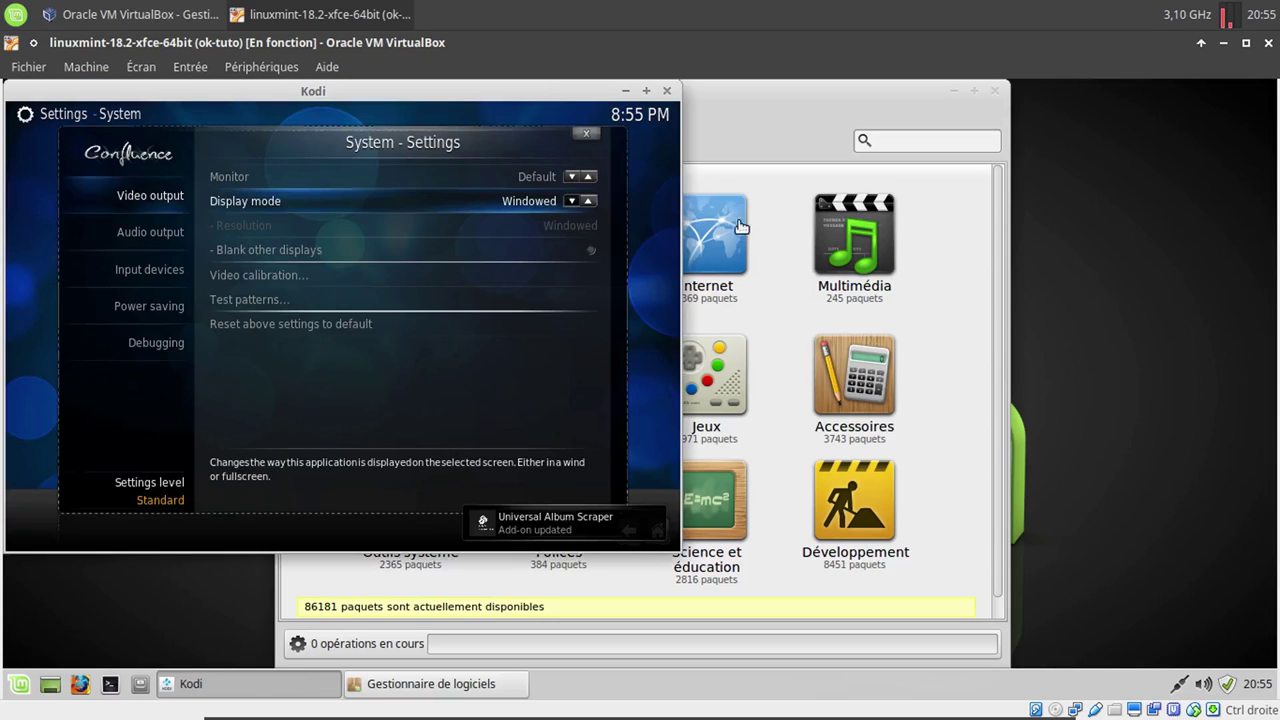
left_click(646, 90)
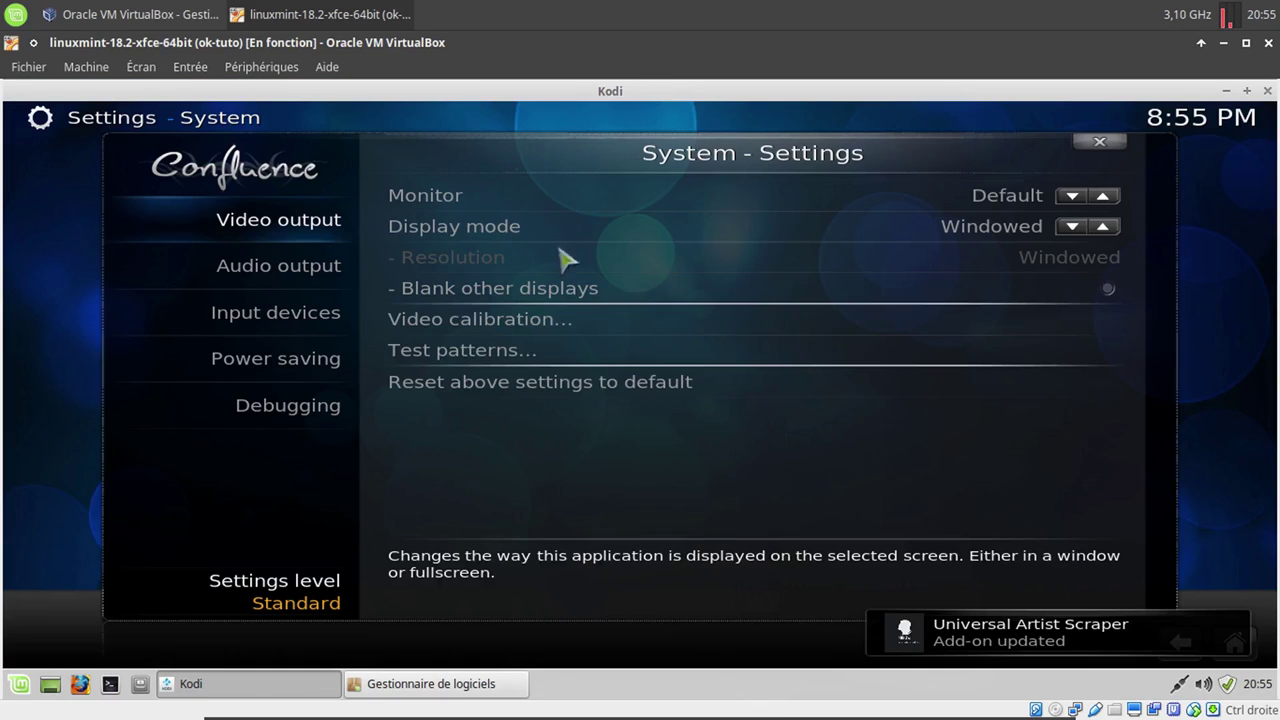
Glance at the Debugging settings, leave the System settings, and set the interface language to French in the Appearance international settings
left_click(351, 400)
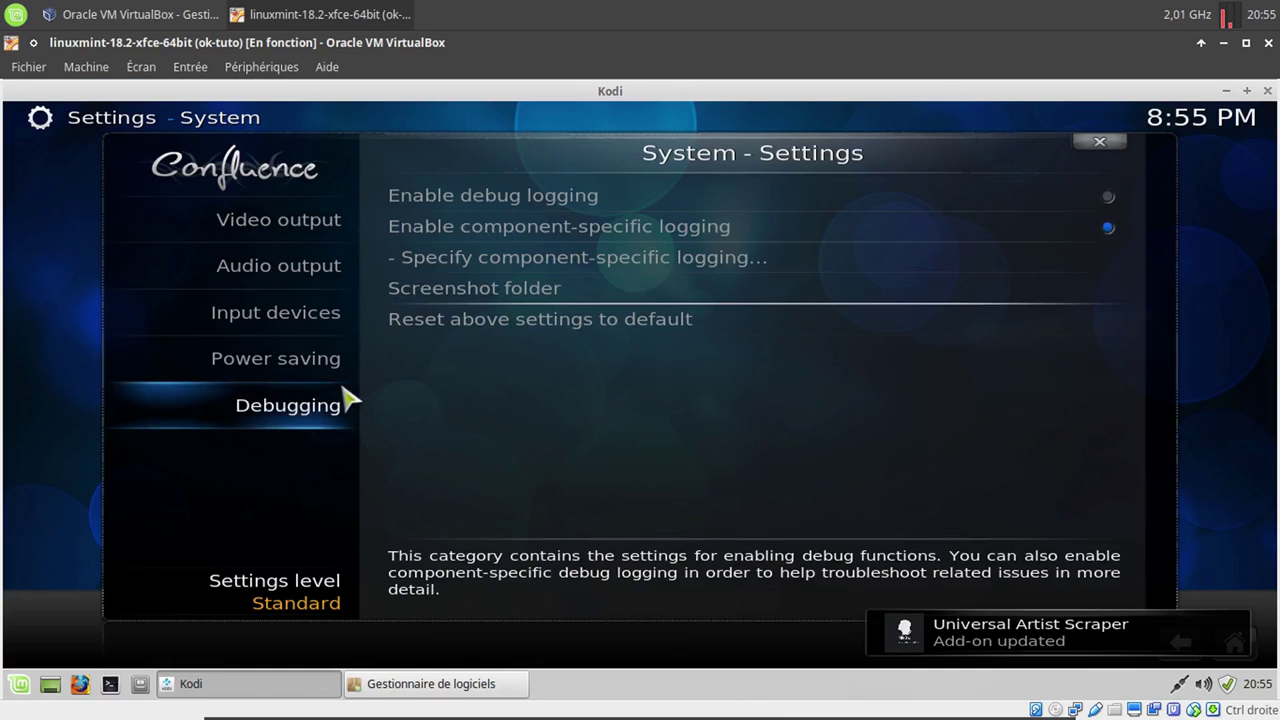
right_click(343, 500)
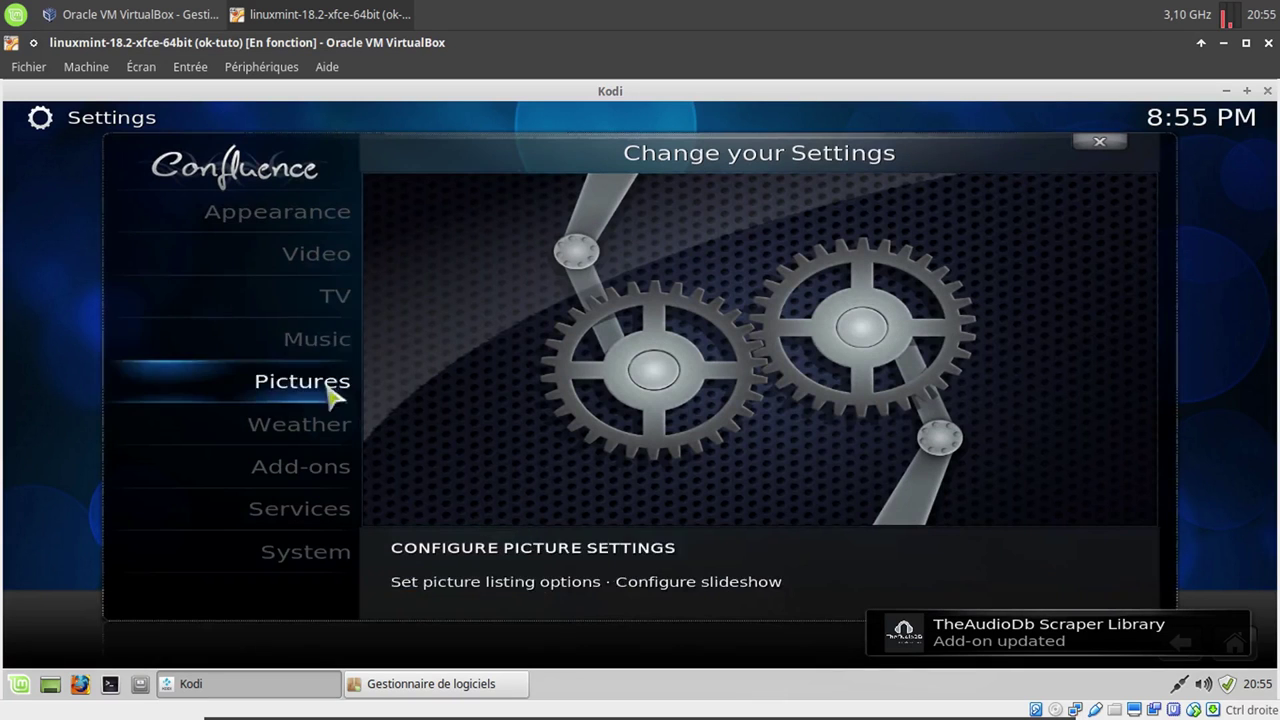
left_click(330, 232)
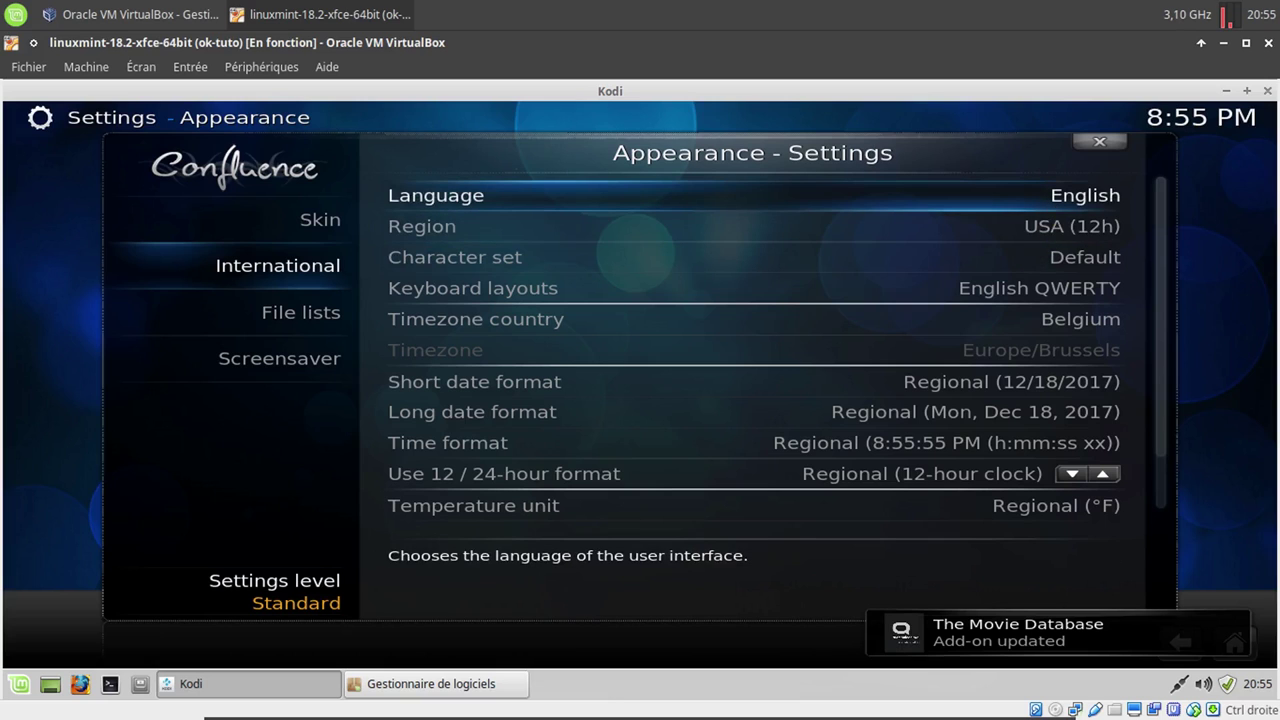
left_click(436, 195)
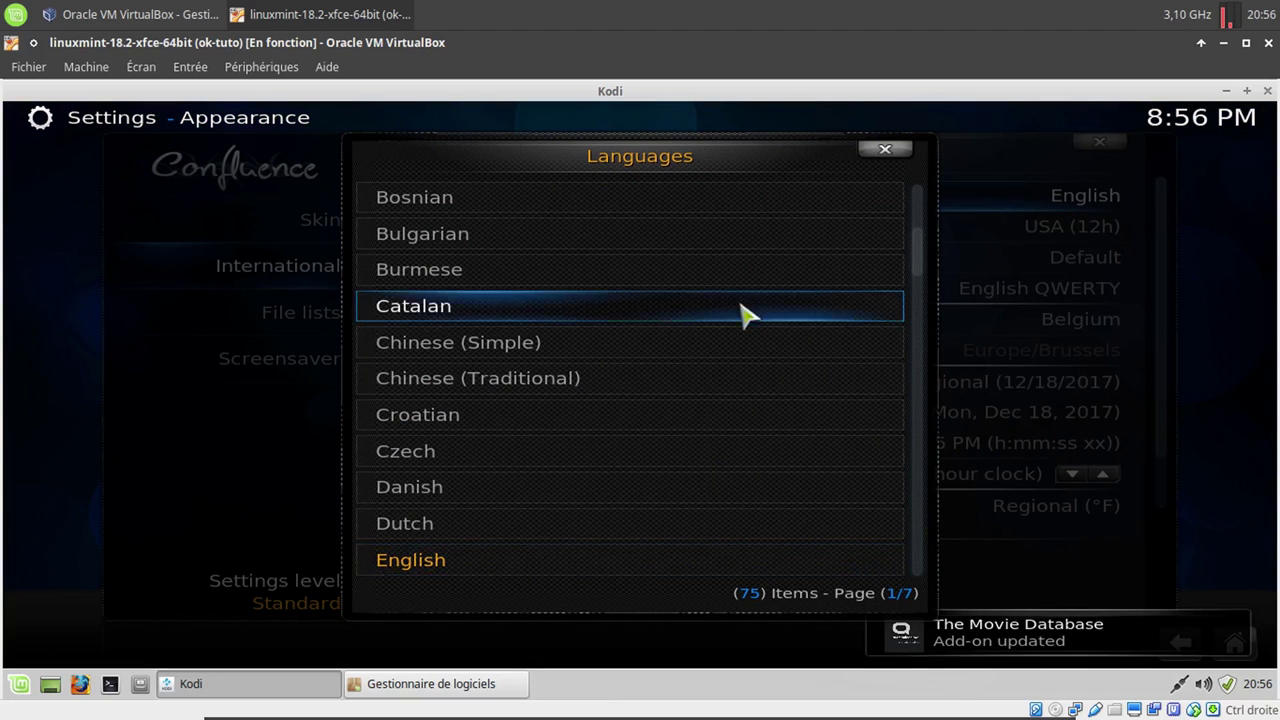
scroll(548, 388, "down", 3)
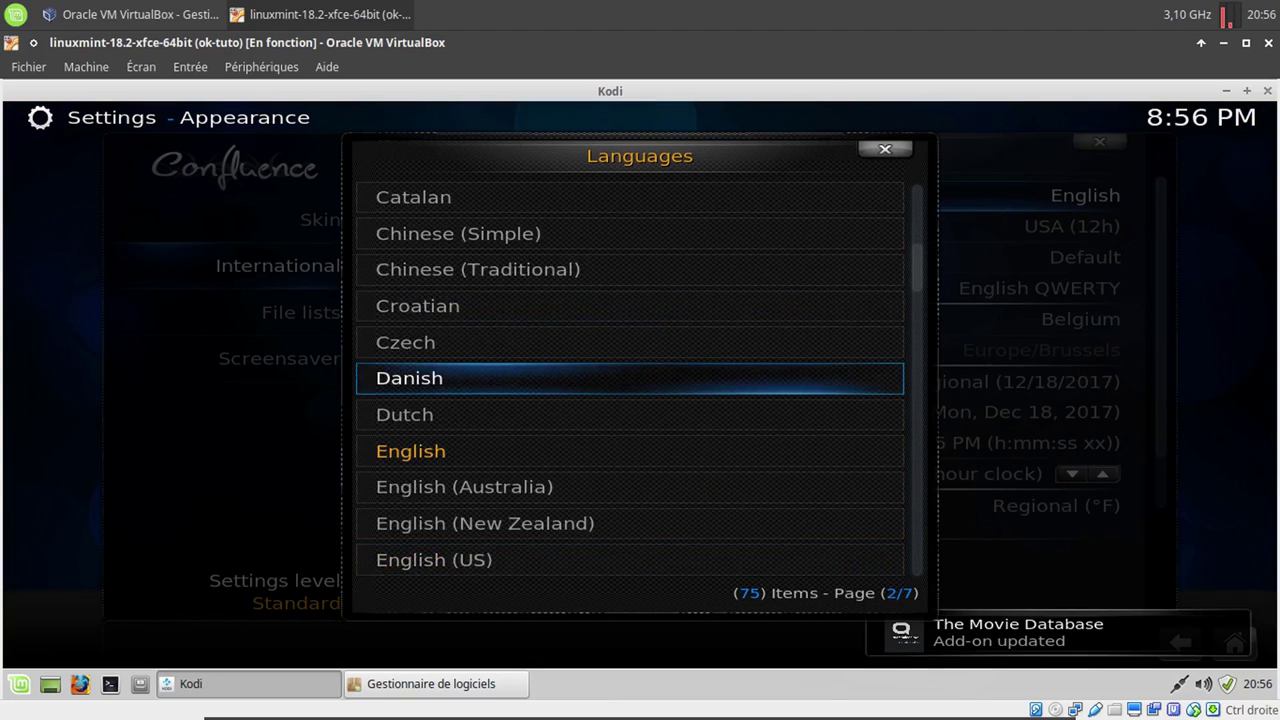
scroll(548, 388, "down", 6)
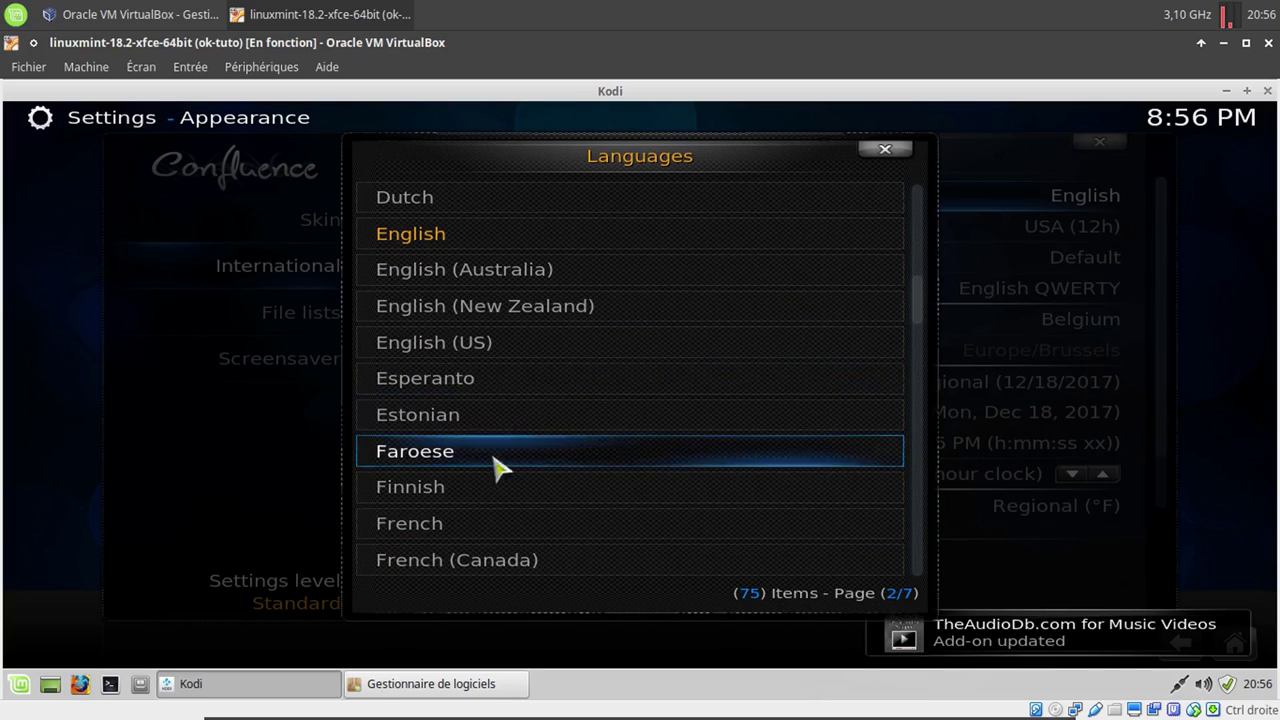
left_click(474, 530)
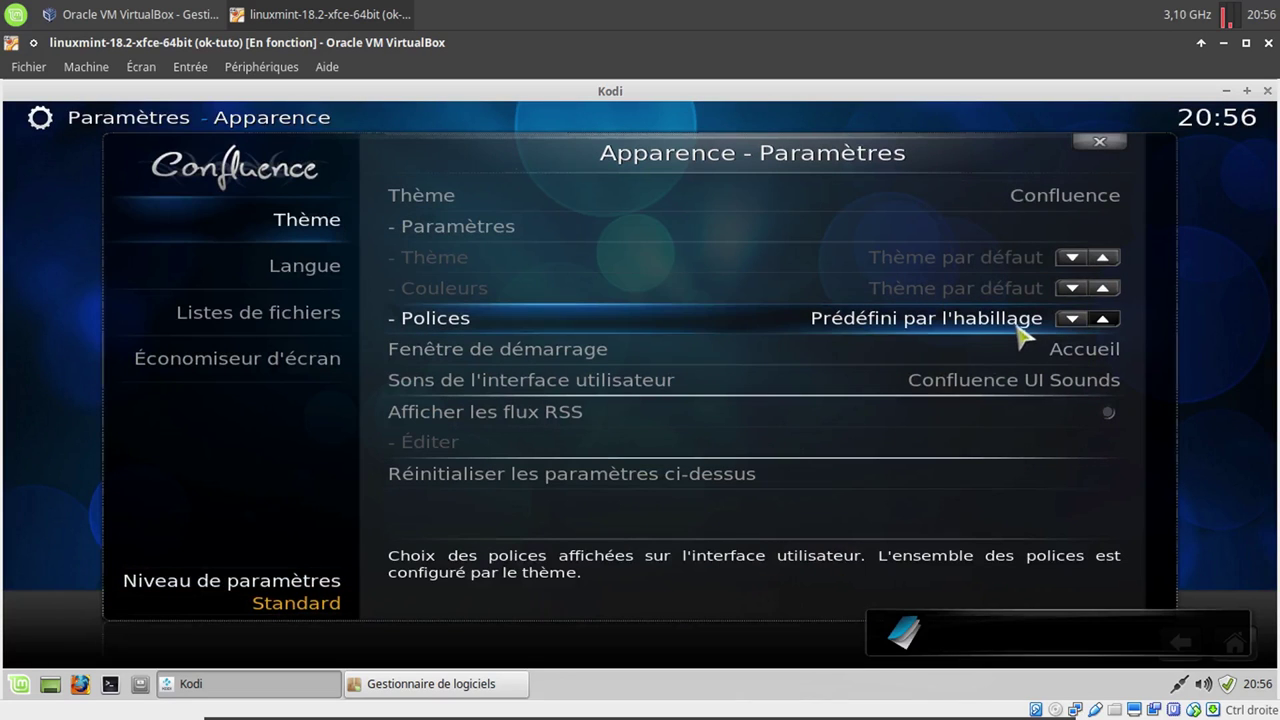
Replace the English QWERTY keyboard layout with English AZERTY in the Langue settings and return to Kodi's home screen
mouse_move(323, 284)
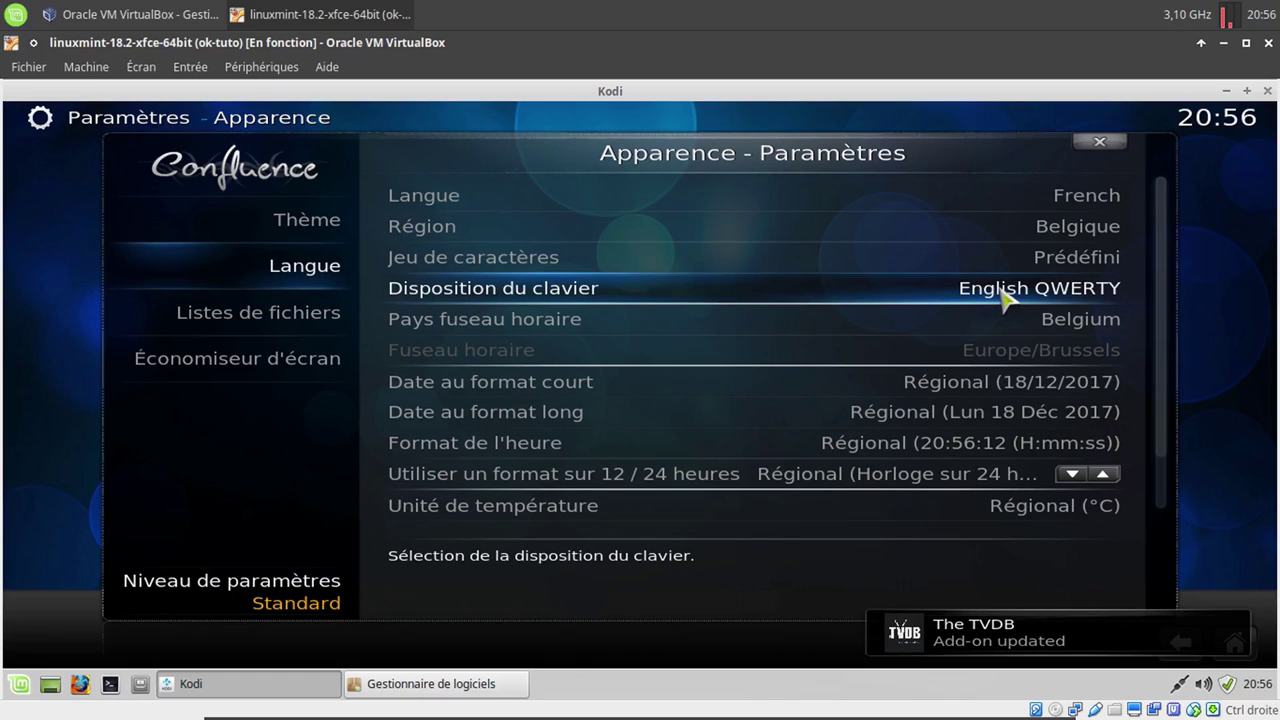
key("Return")
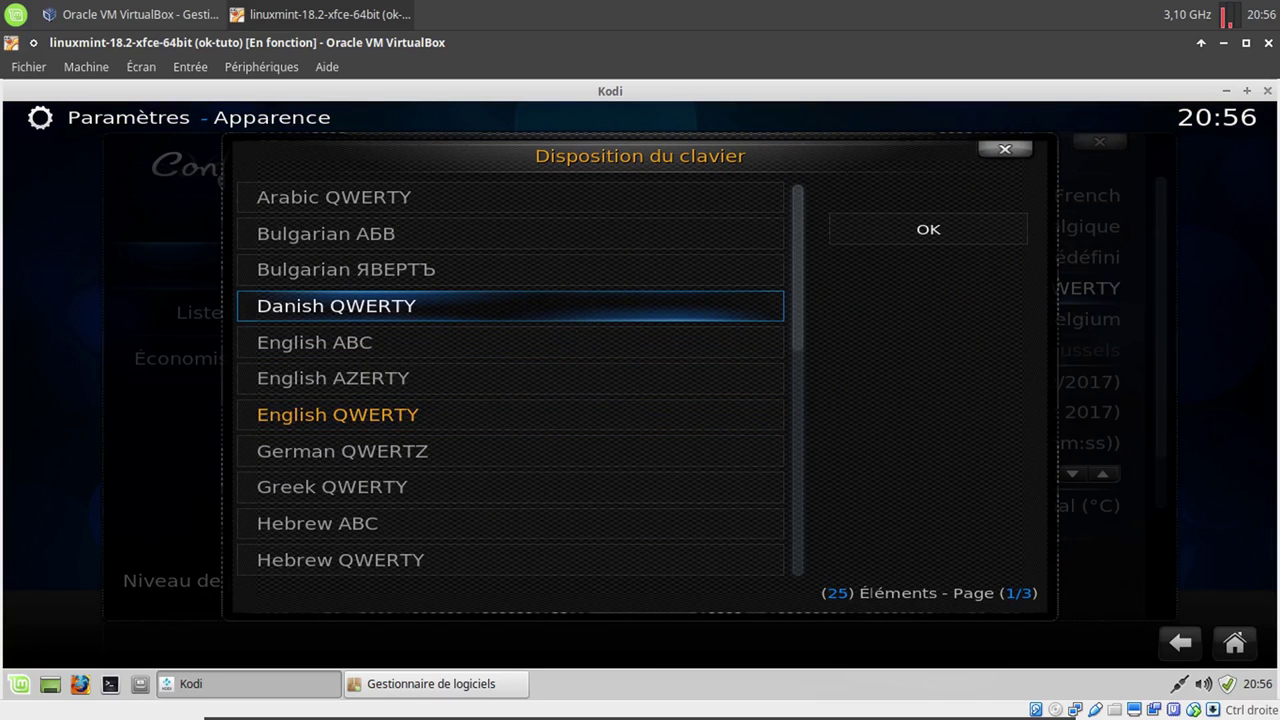
scroll(510, 305, "down", 3)
scroll(510, 305, "up", 3)
left_click(348, 424)
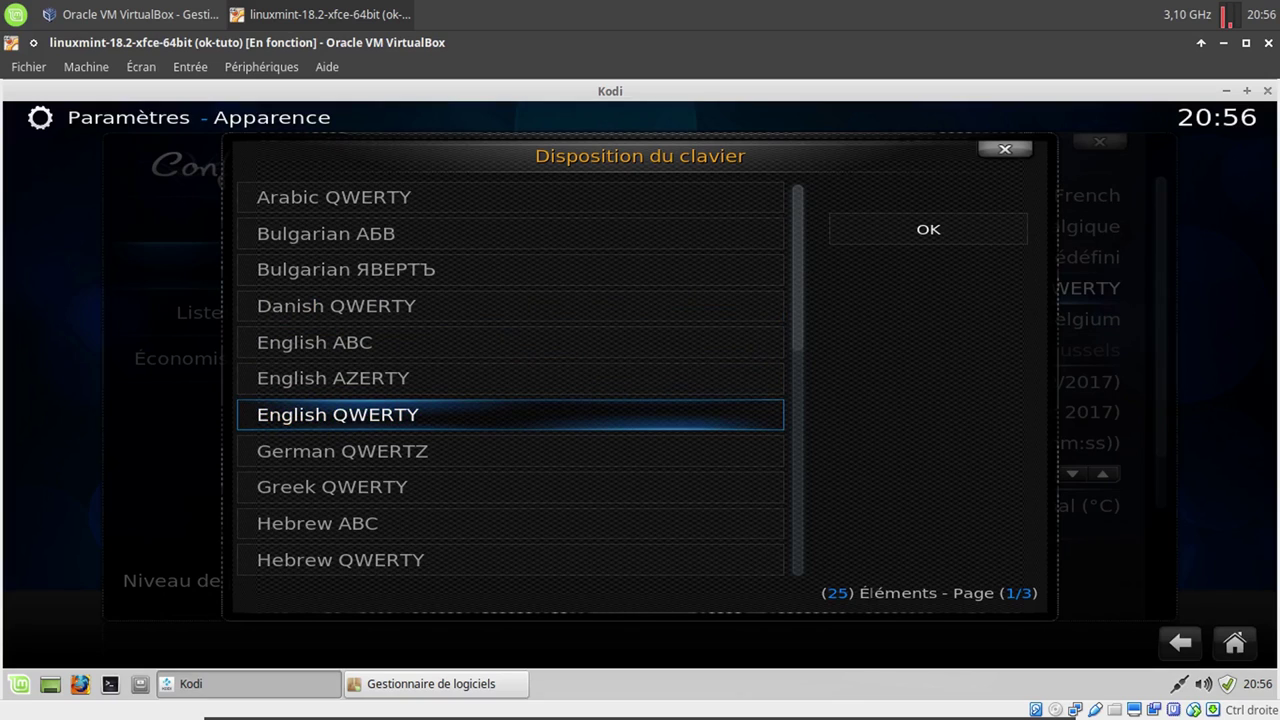
left_click(376, 390)
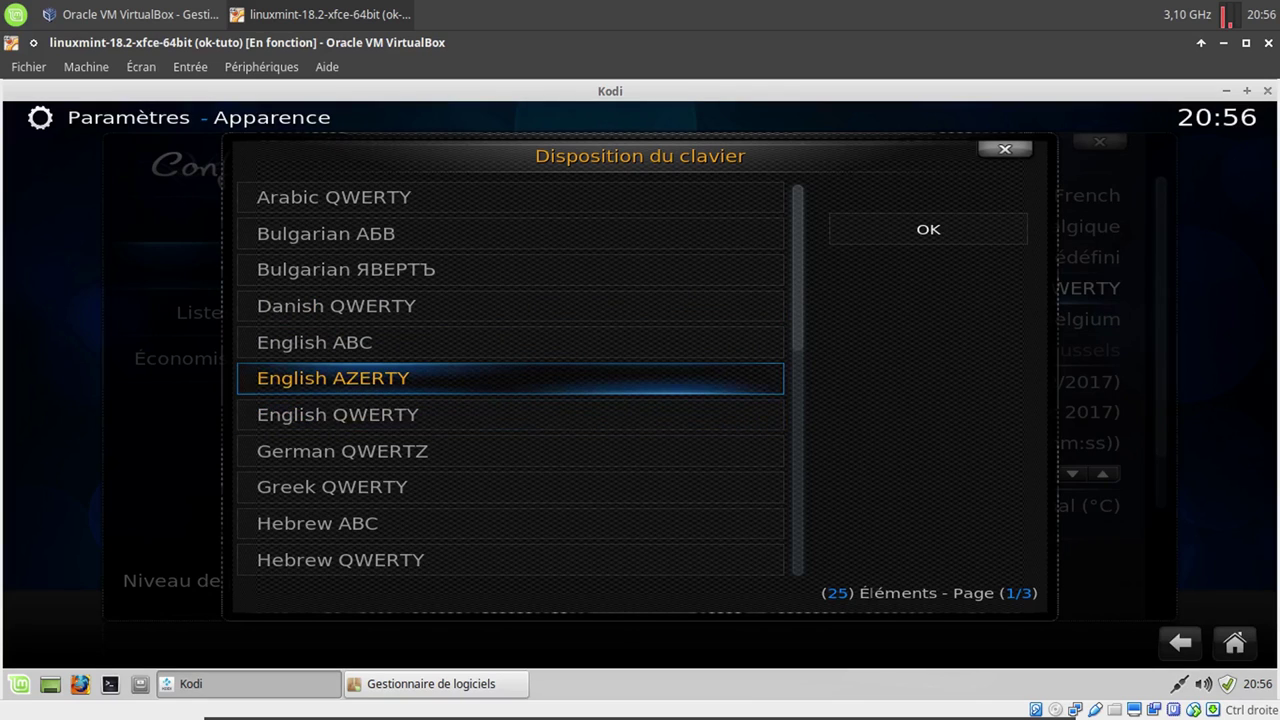
left_click(800, 495)
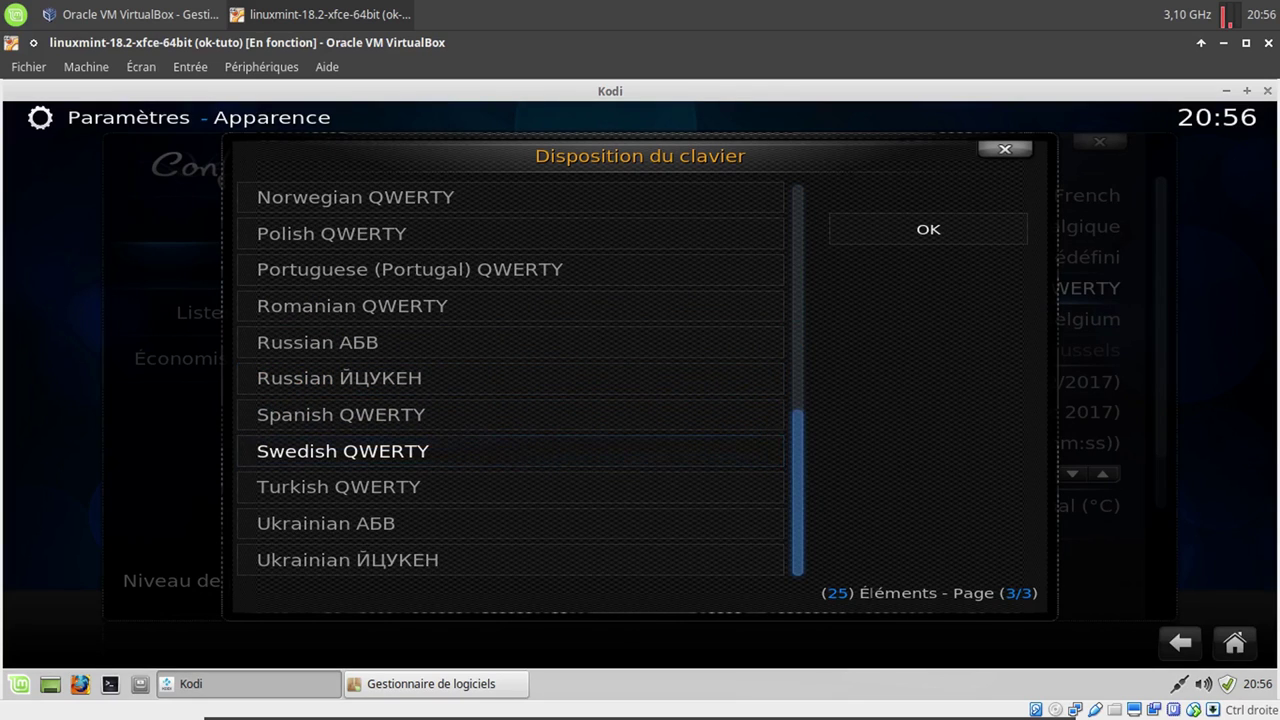
scroll(510, 378, "up", 14)
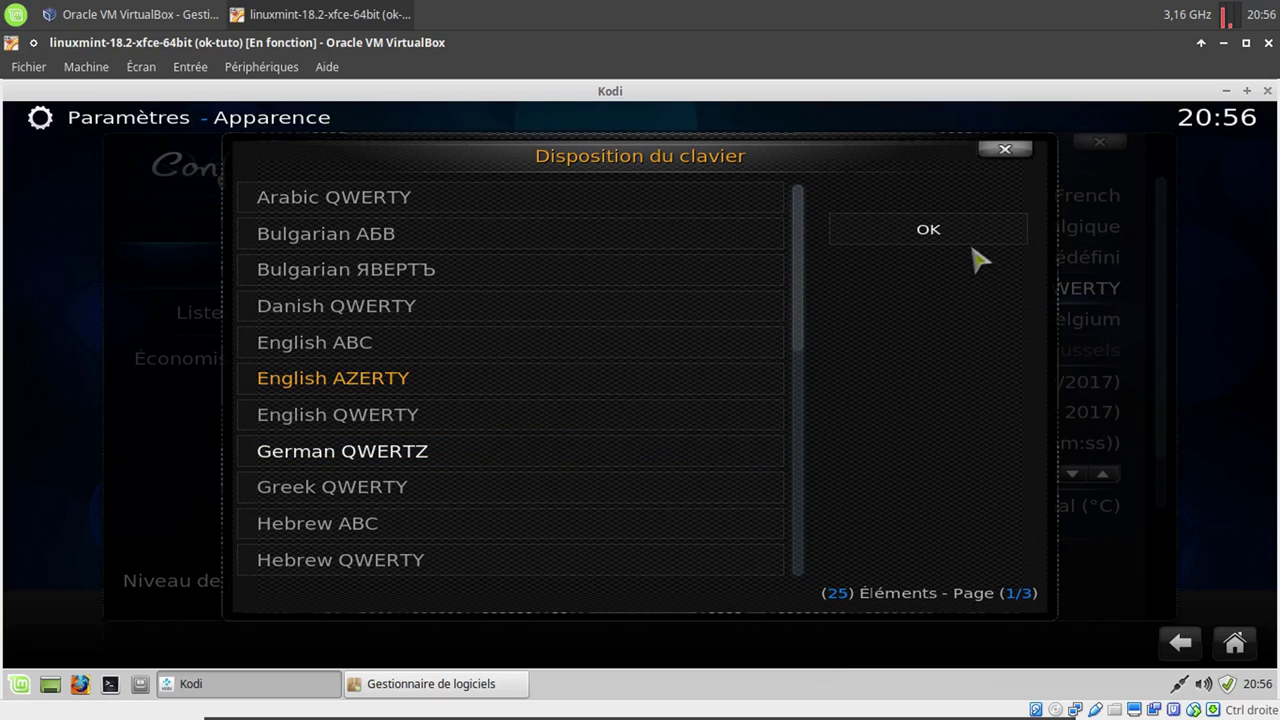
left_click(928, 229)
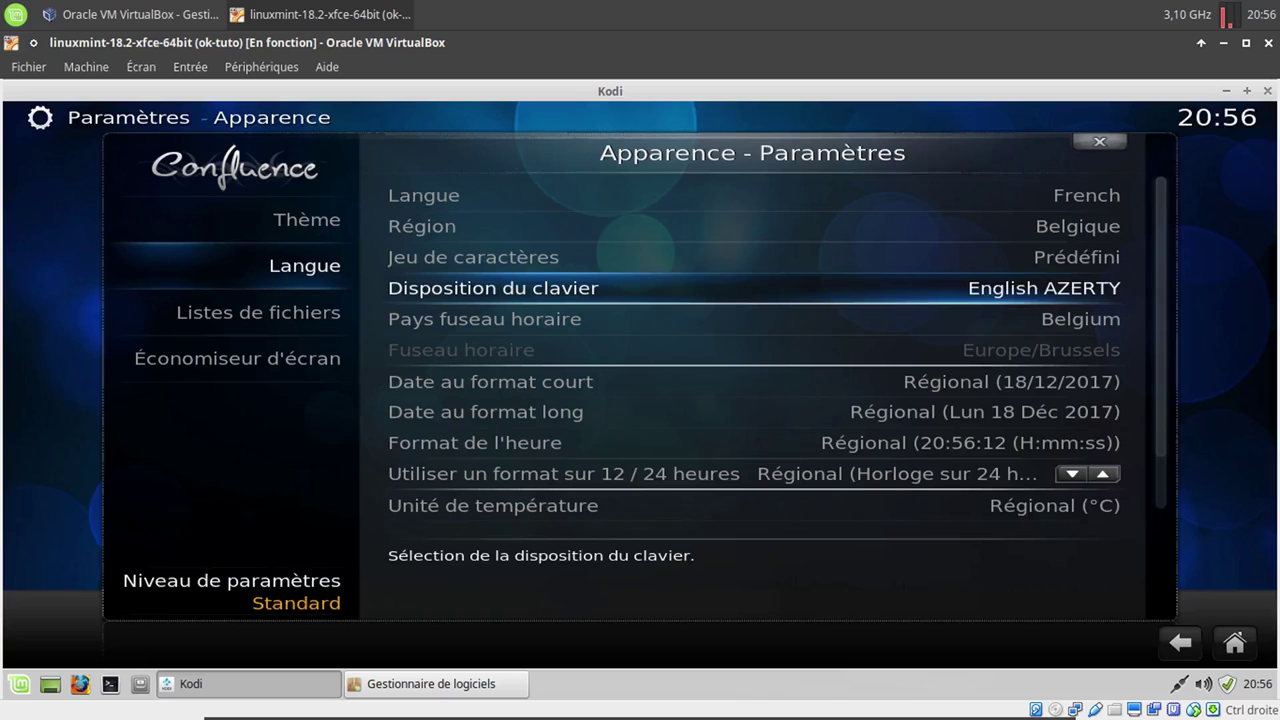
left_click(1088, 146)
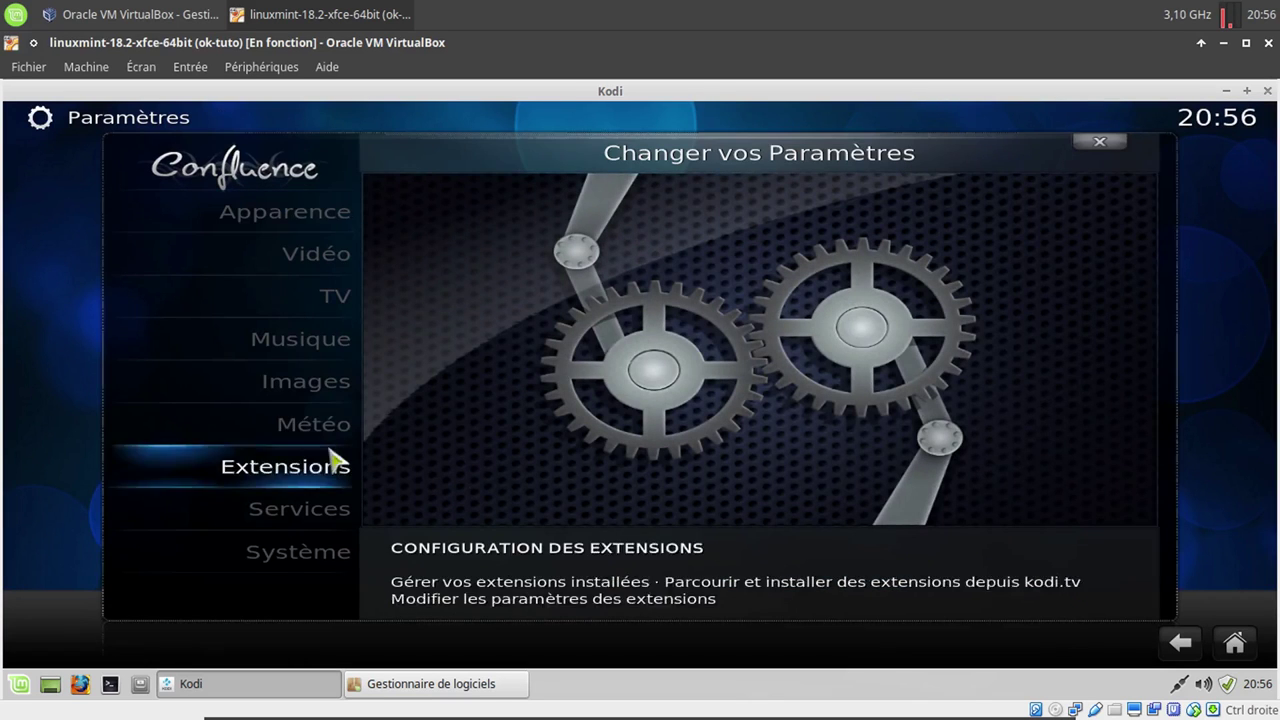
key("Escape")
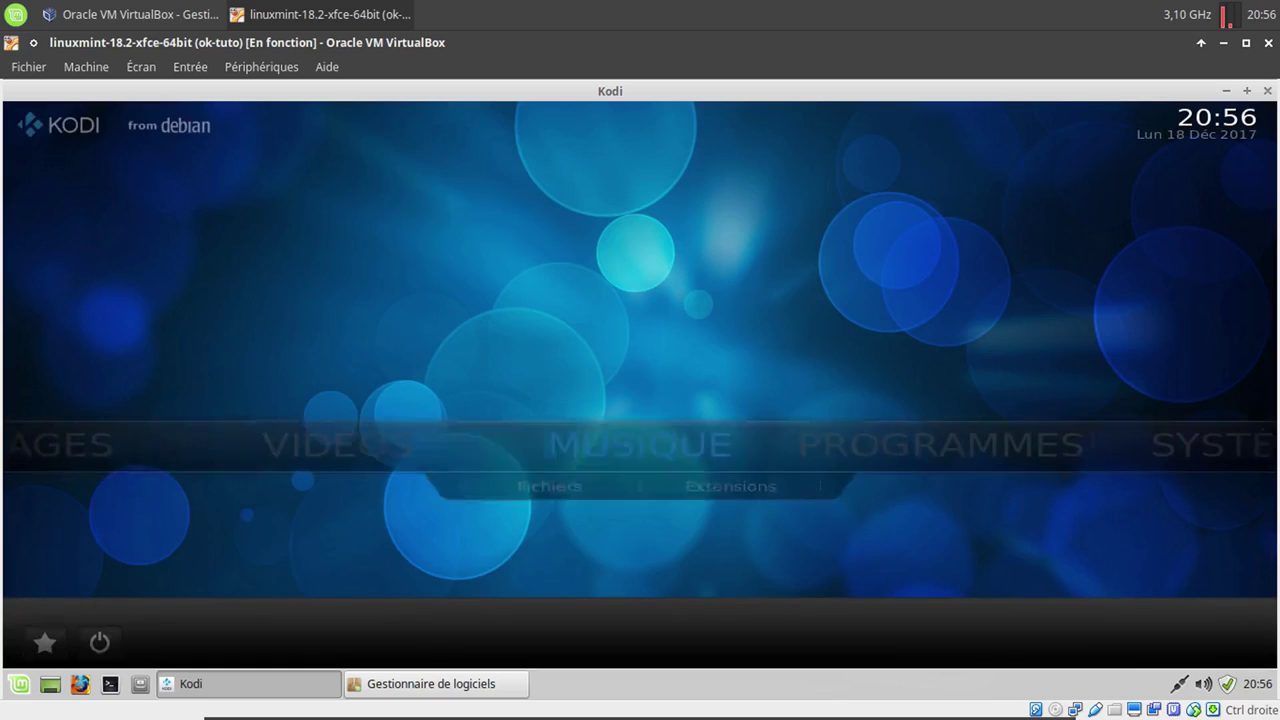
Open the Téléchargements folder in the file manager and preview the Teenage Mutant Ninja Turtles .avi file at about 44:00, closing the player when done
left_click(140, 685)
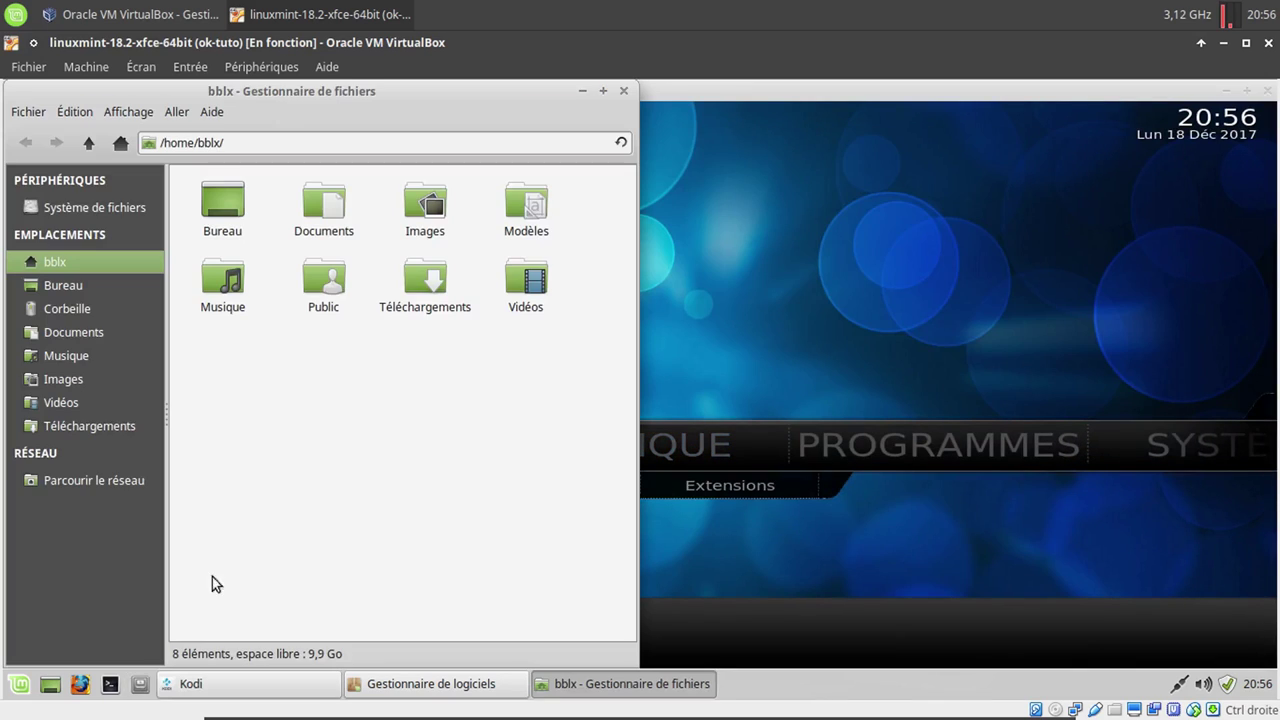
double_click(440, 284)
left_click(217, 258)
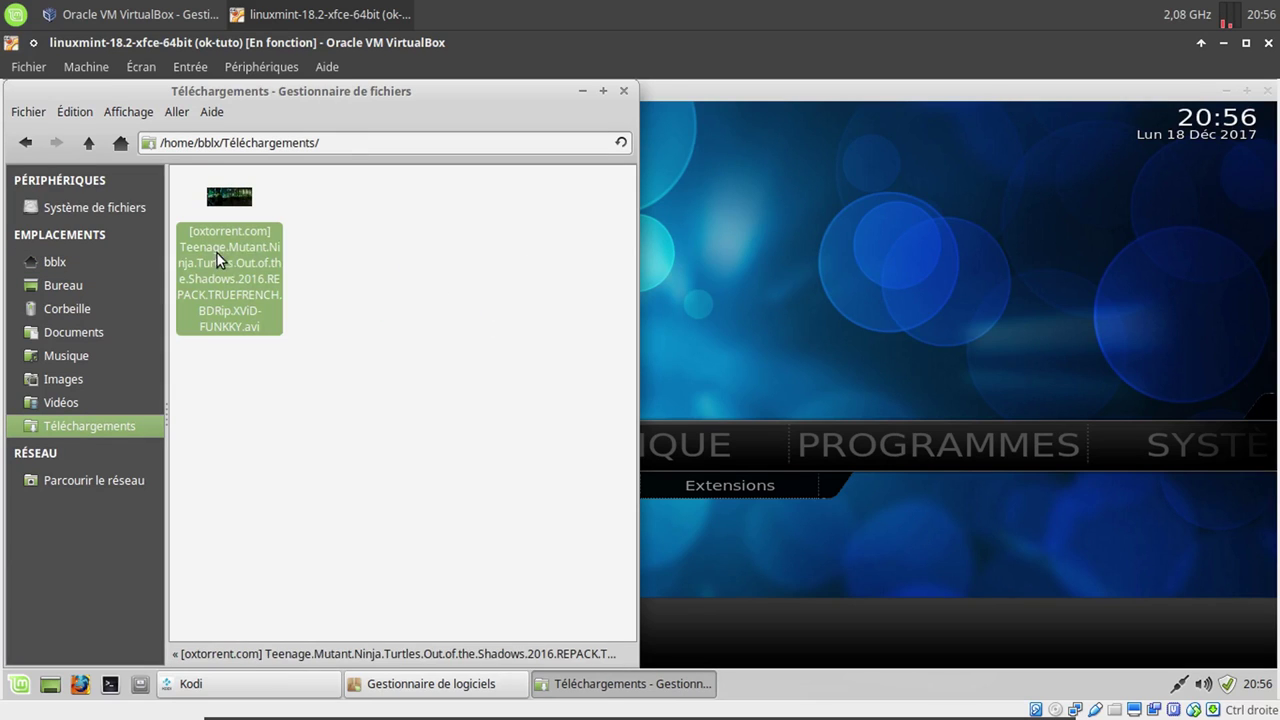
double_click(239, 258)
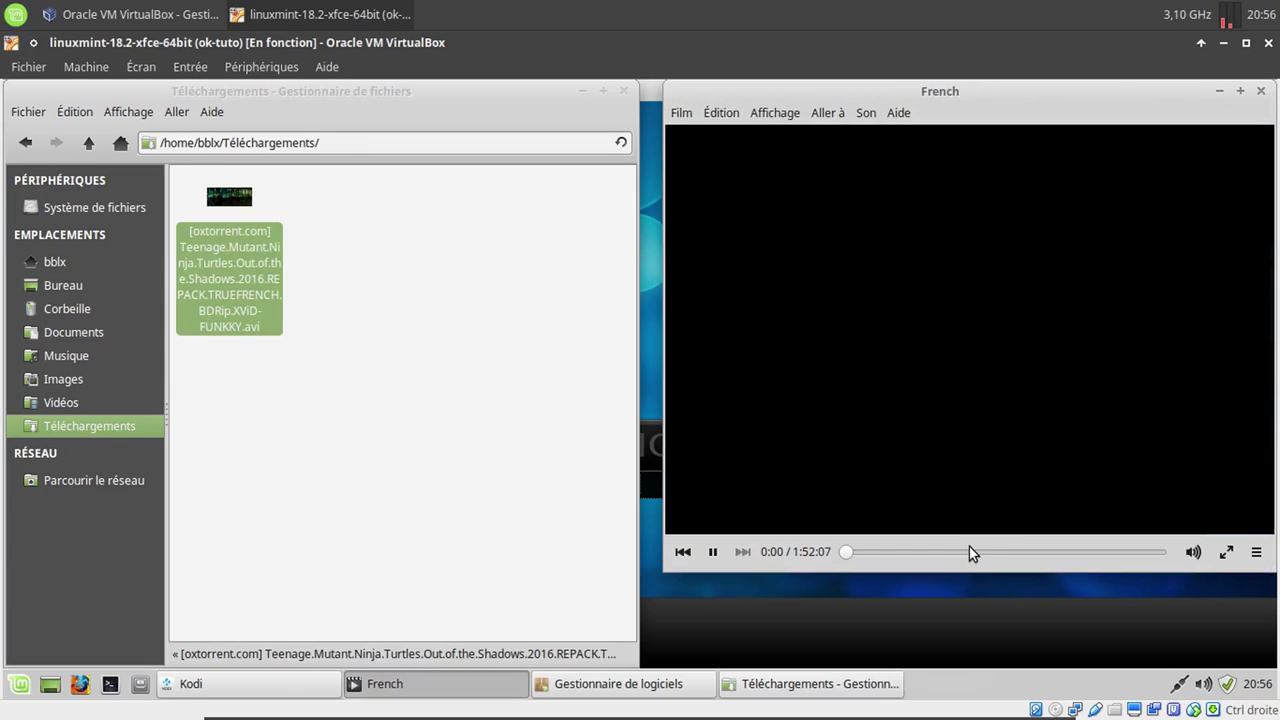
left_click(970, 550)
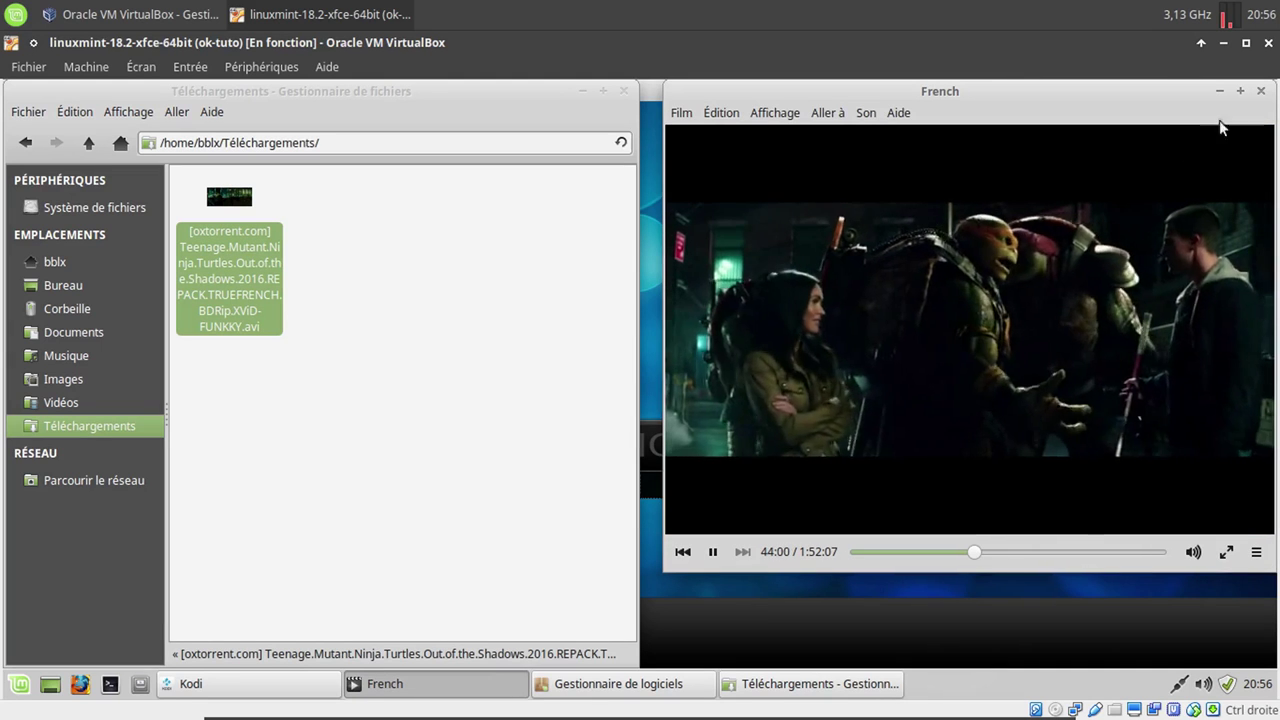
left_click(1261, 90)
Move the Teenage Mutant Ninja Turtles .avi file from the Téléchargements folder to the Vidéos folder
right_click(197, 311)
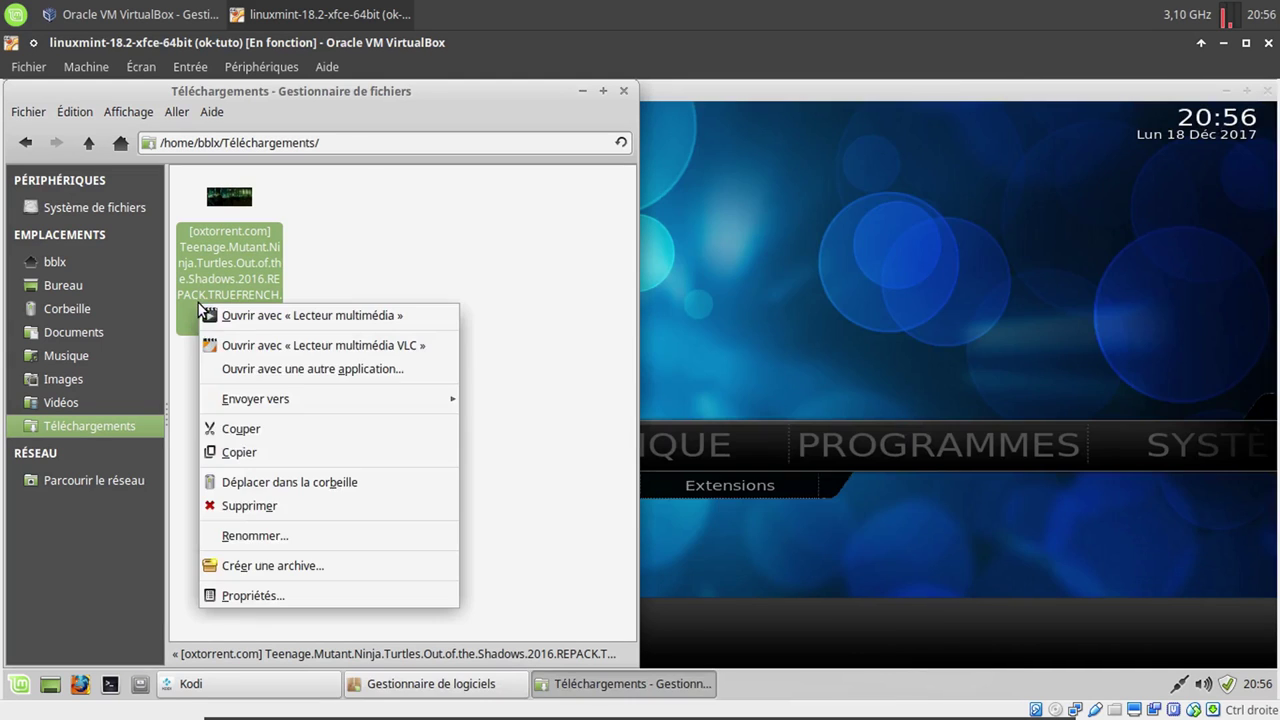
left_click(240, 430)
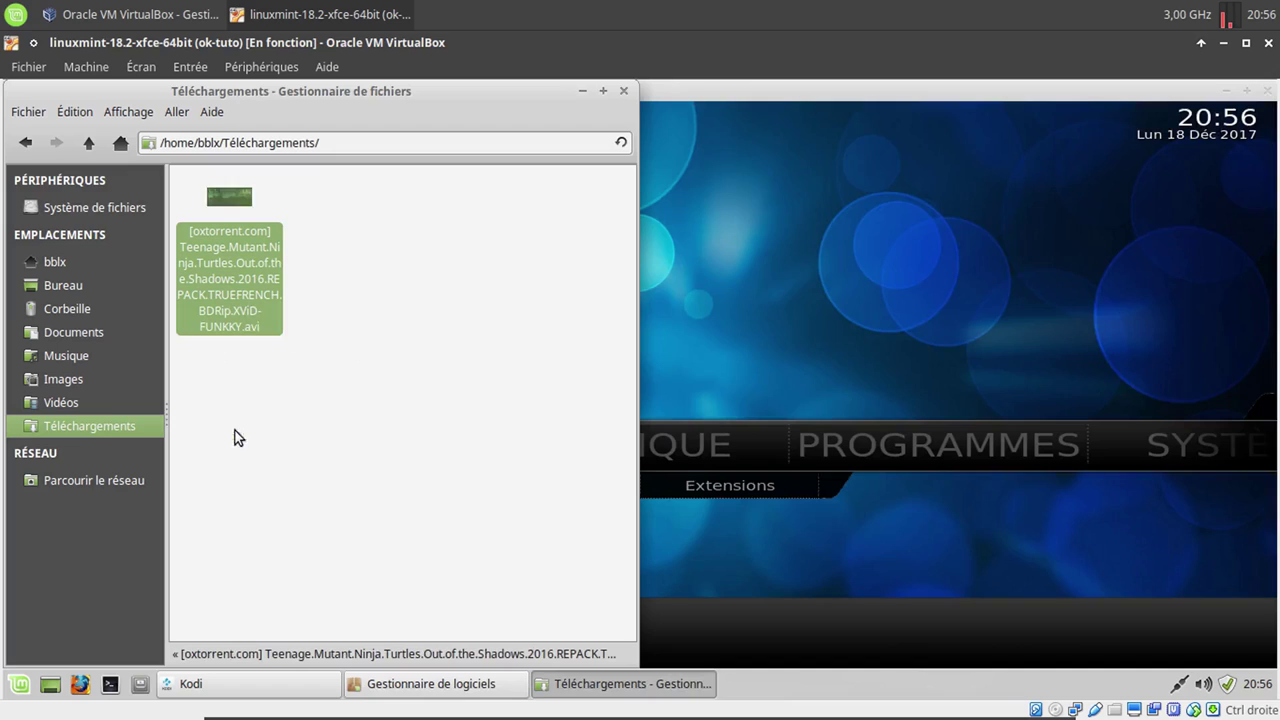
left_click(92, 402)
right_click(286, 384)
left_click(345, 452)
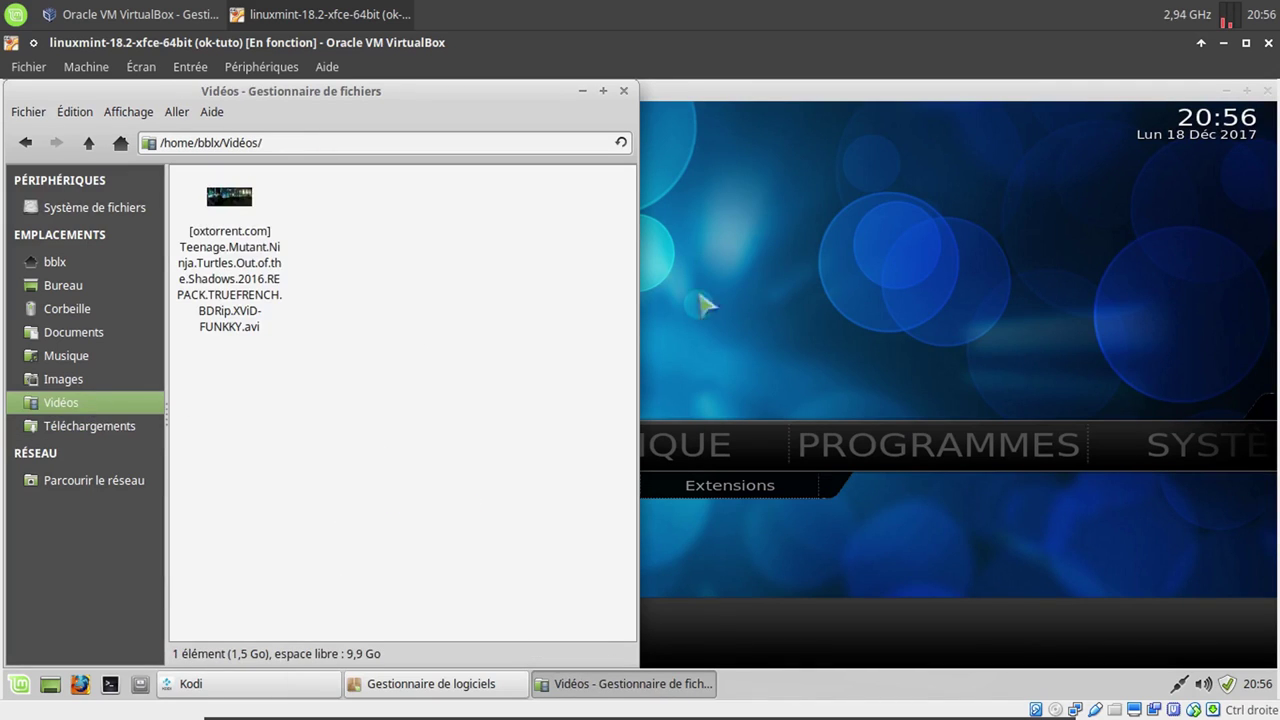
Switch back to Kodi and open the Fichiers list in the Vidéos section, dismissing the introductory help
left_click(745, 240)
left_click(391, 457)
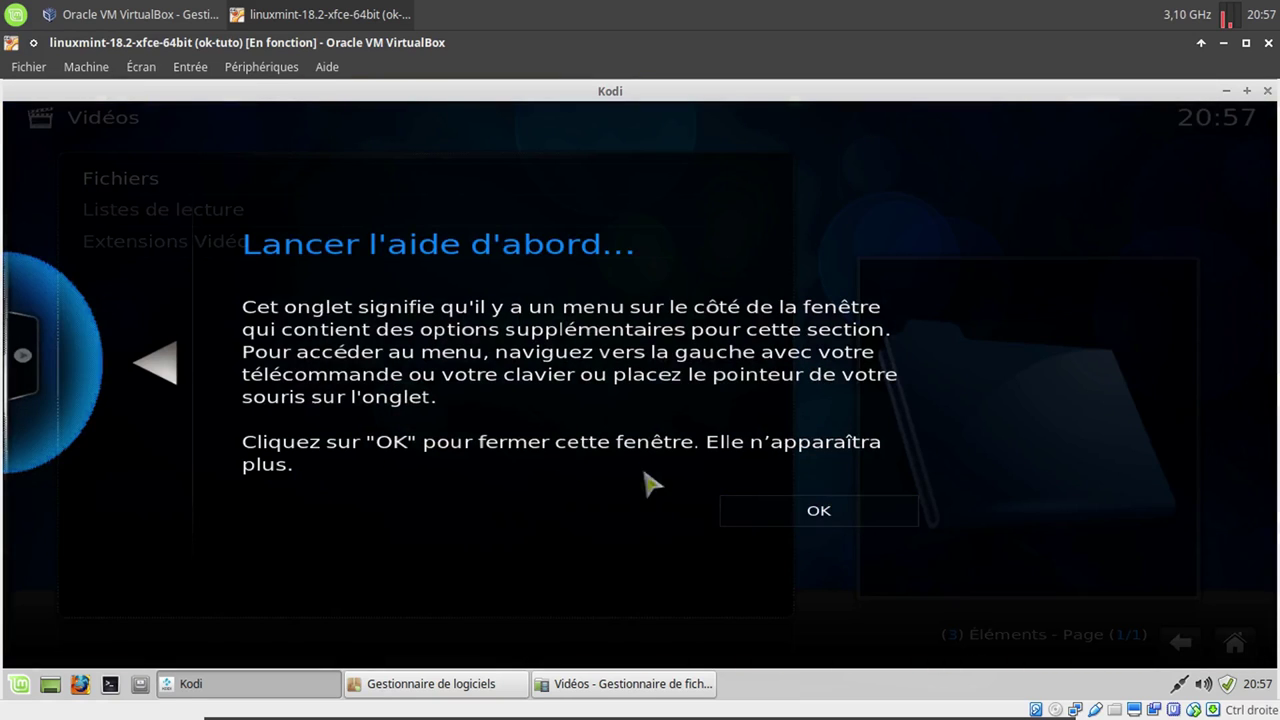
left_click(818, 510)
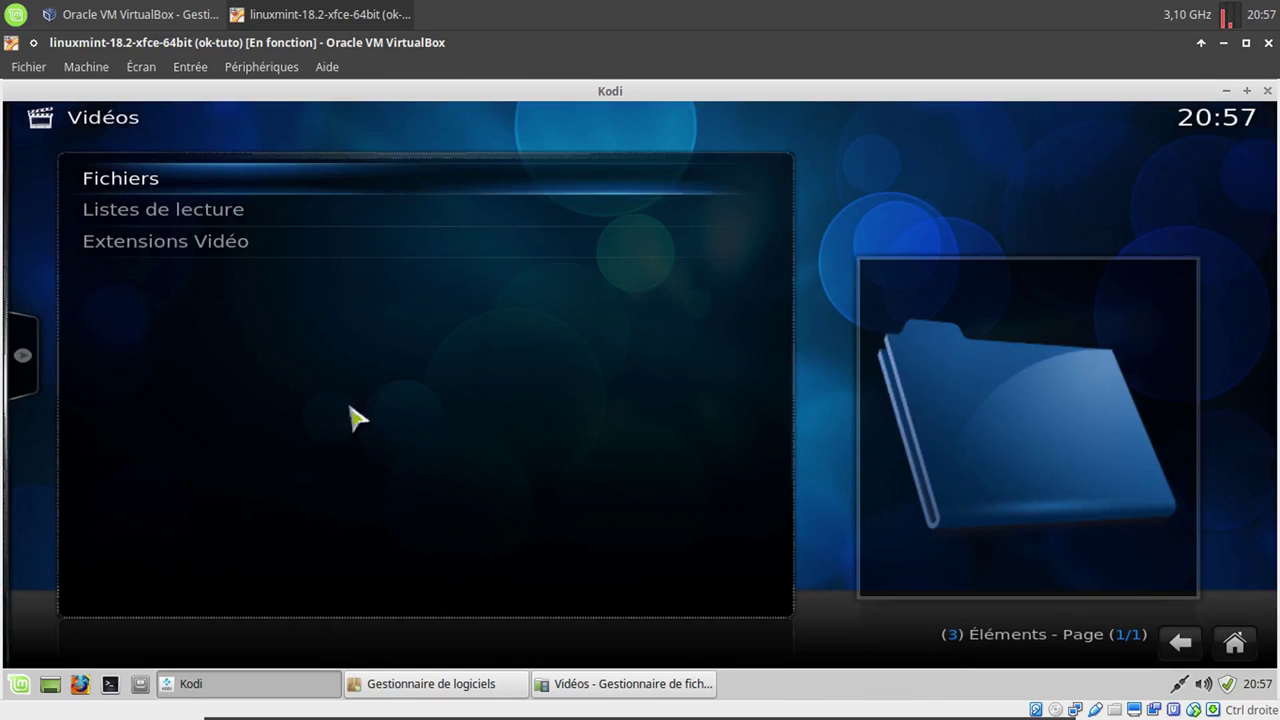
left_click(212, 186)
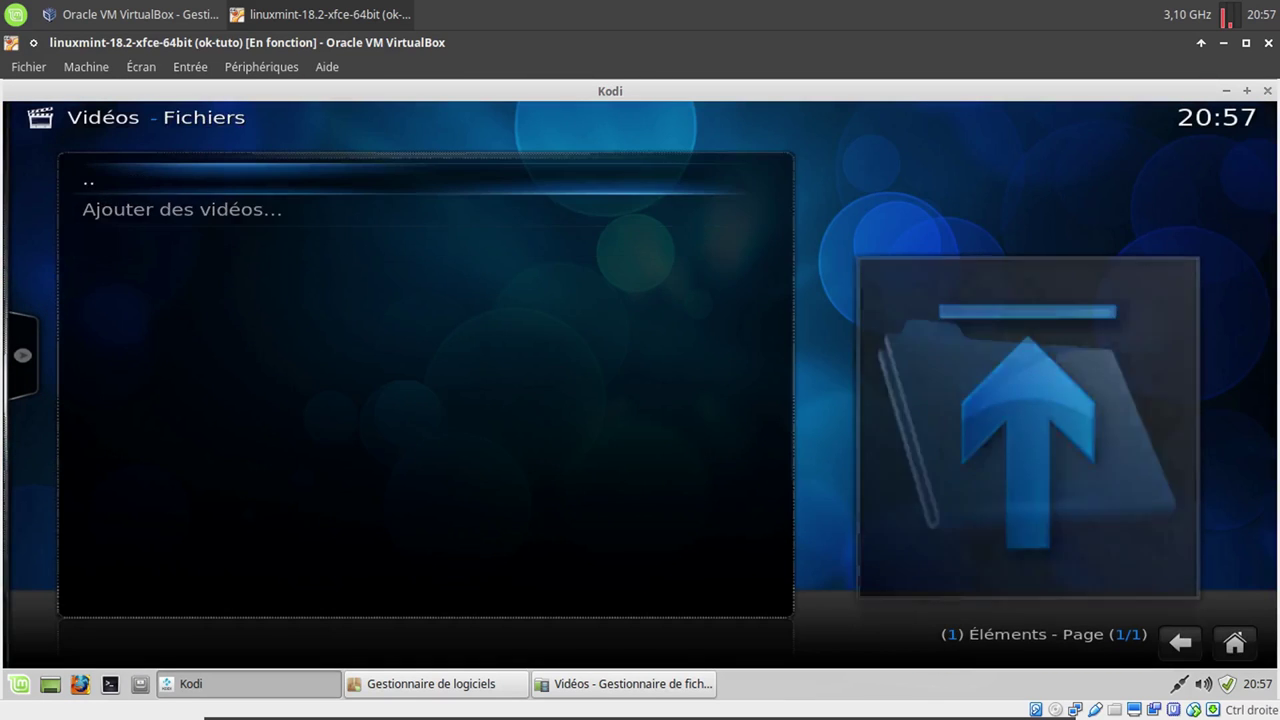
Add the Vidéos folder inside Dossier personnel as a video source, keeping the source name Vidéos
left_click(214, 212)
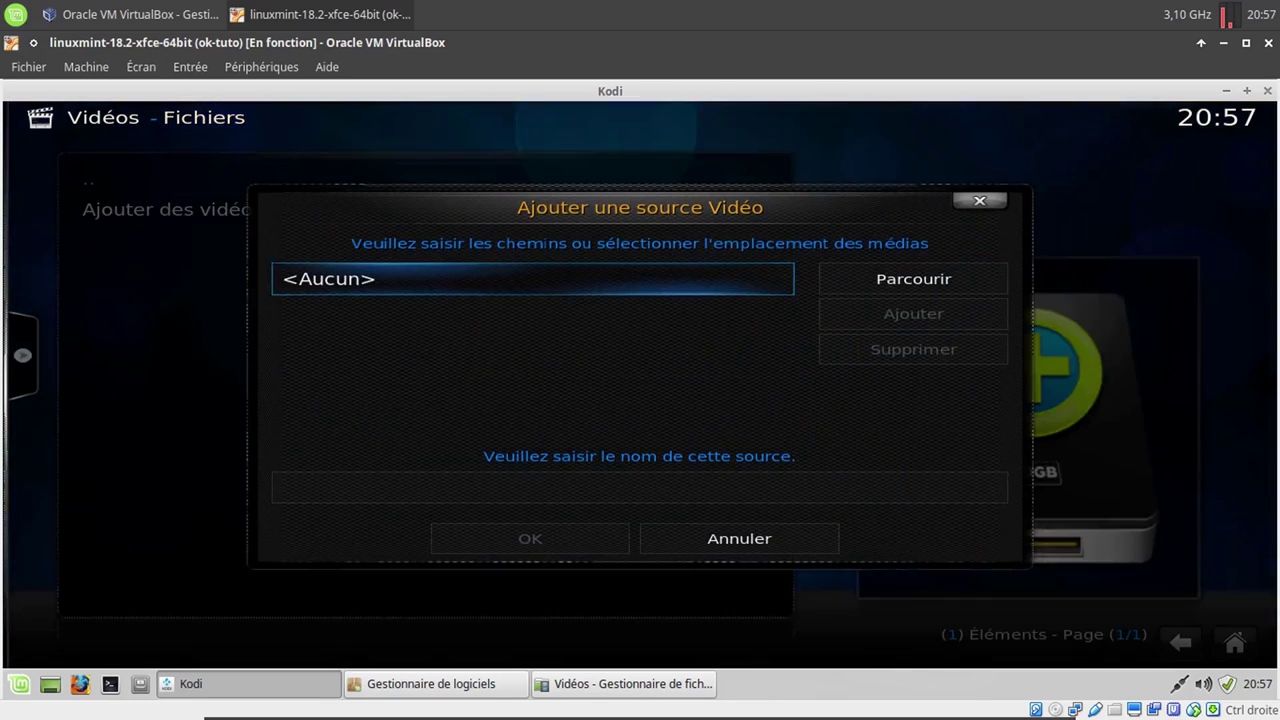
left_click(986, 280)
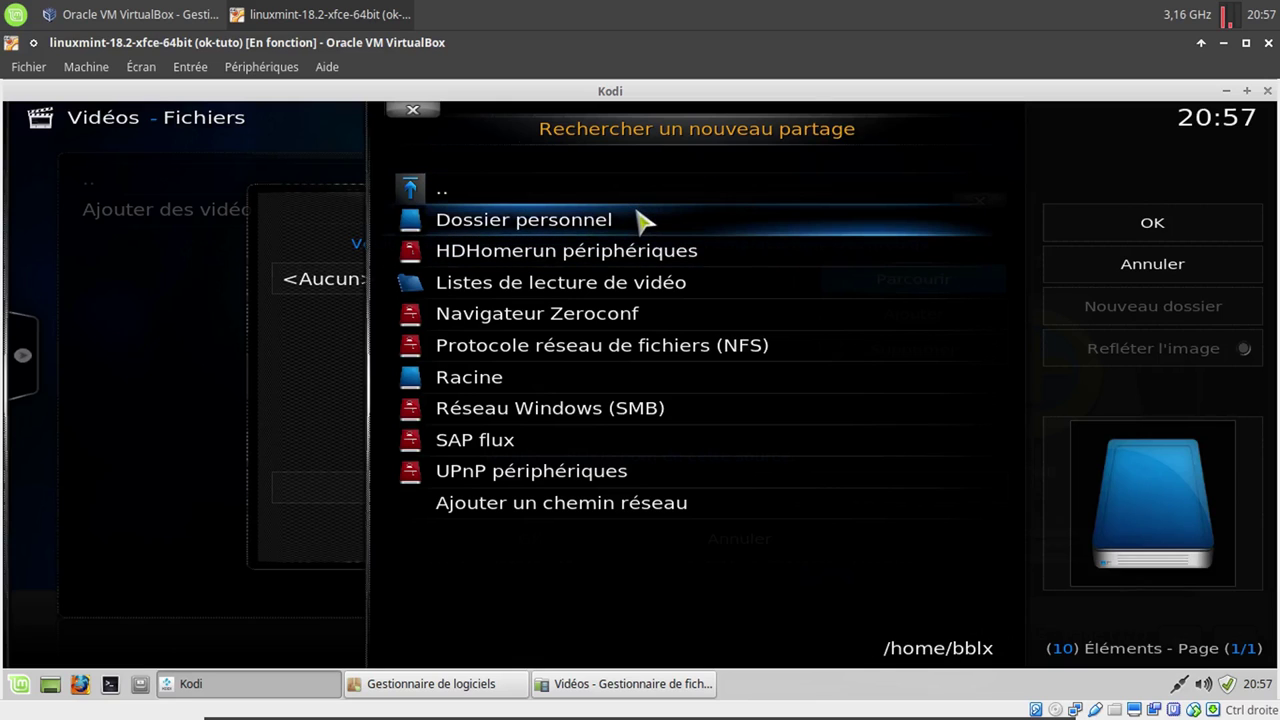
left_click(640, 222)
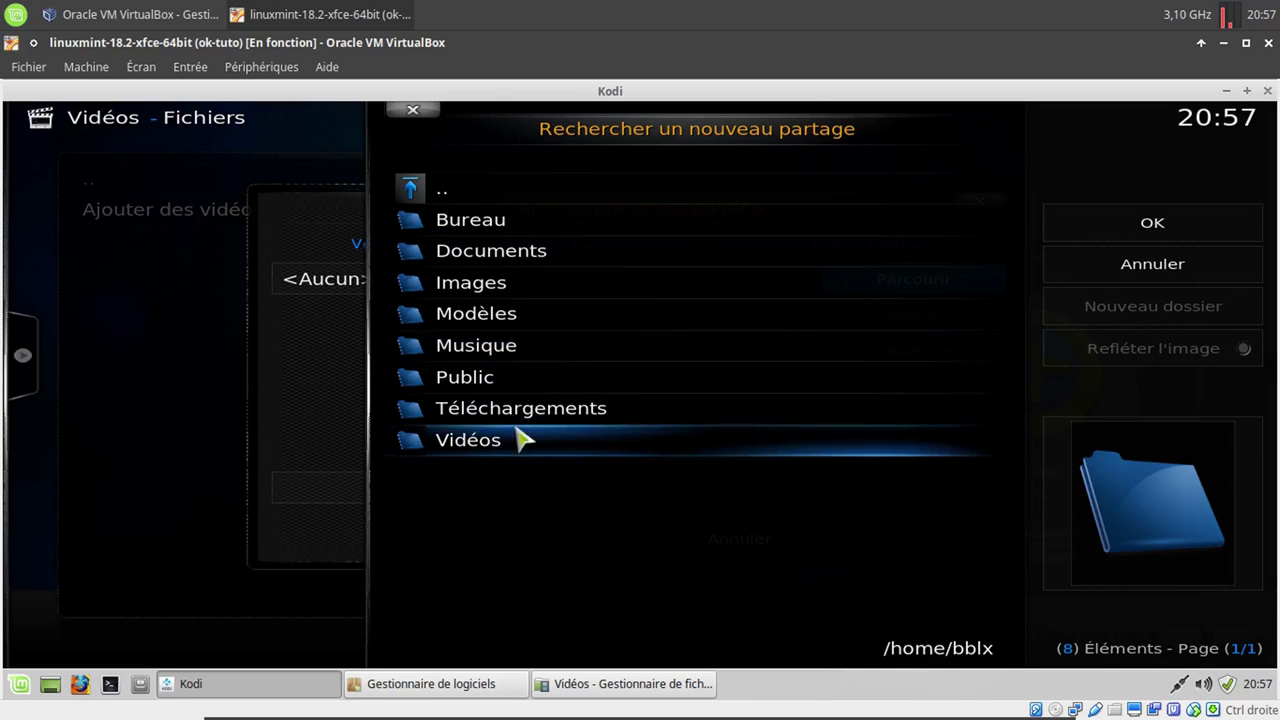
left_click(725, 440)
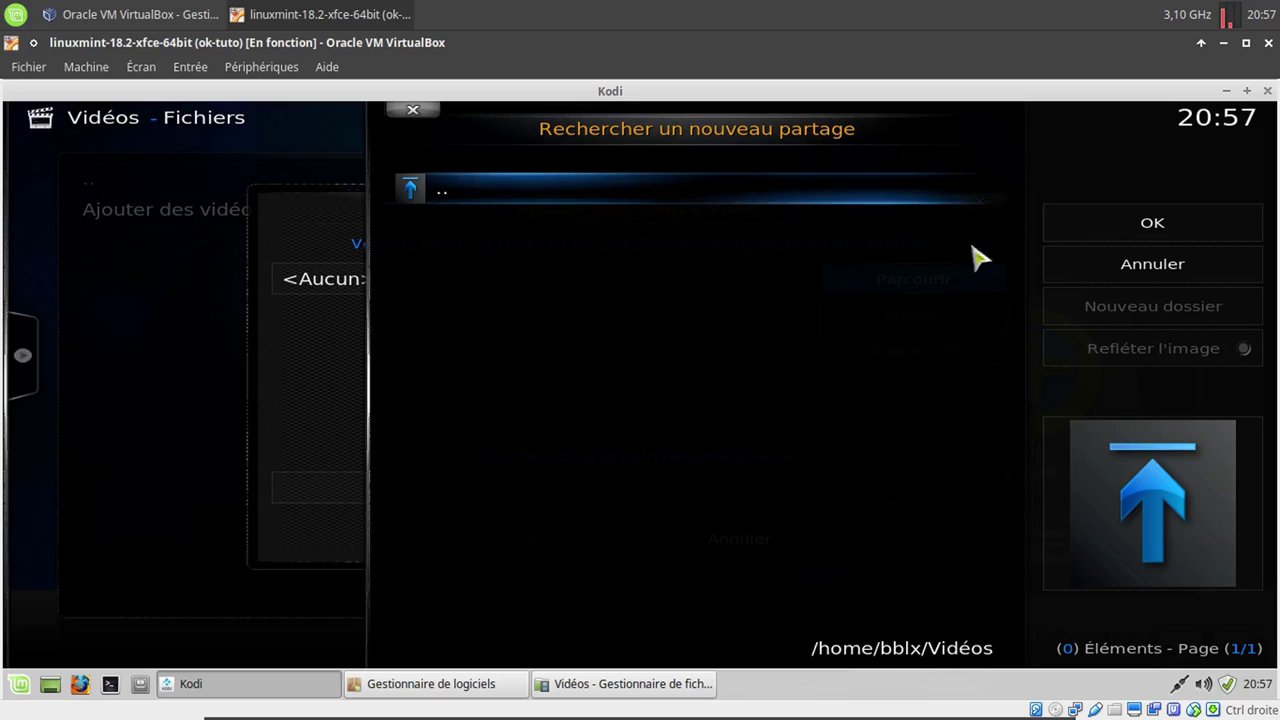
left_click(1090, 222)
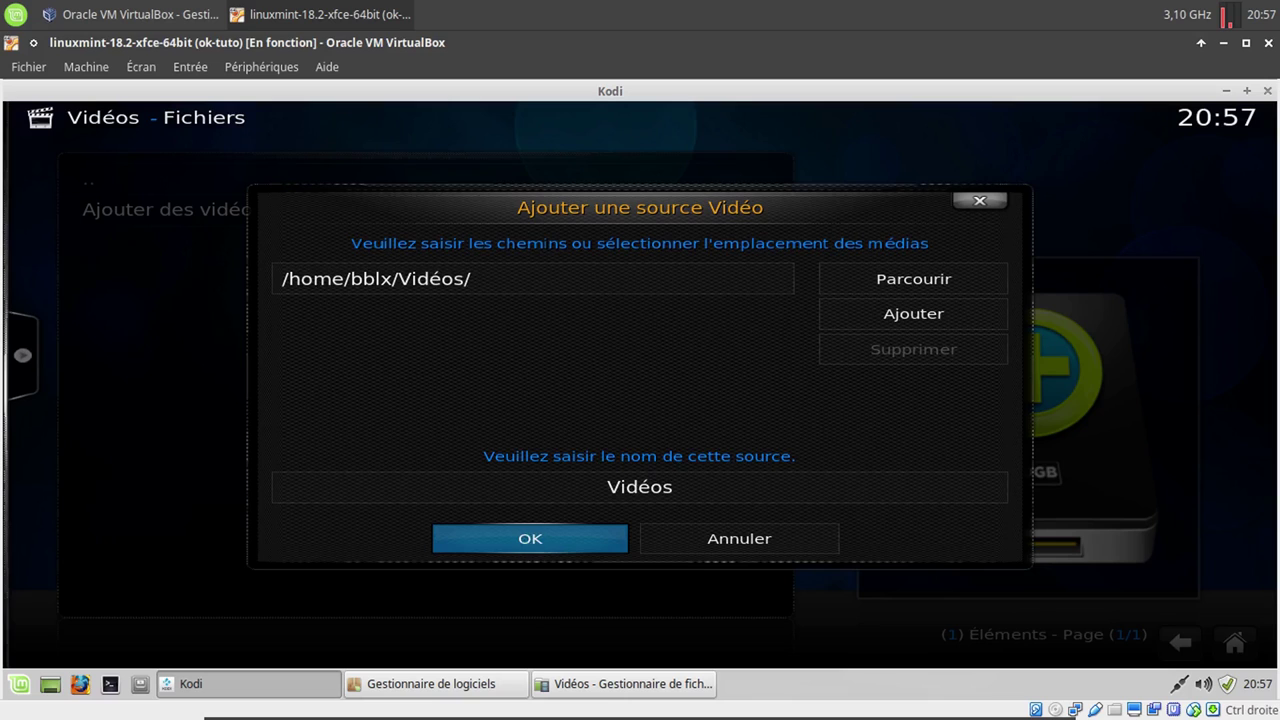
left_click(530, 538)
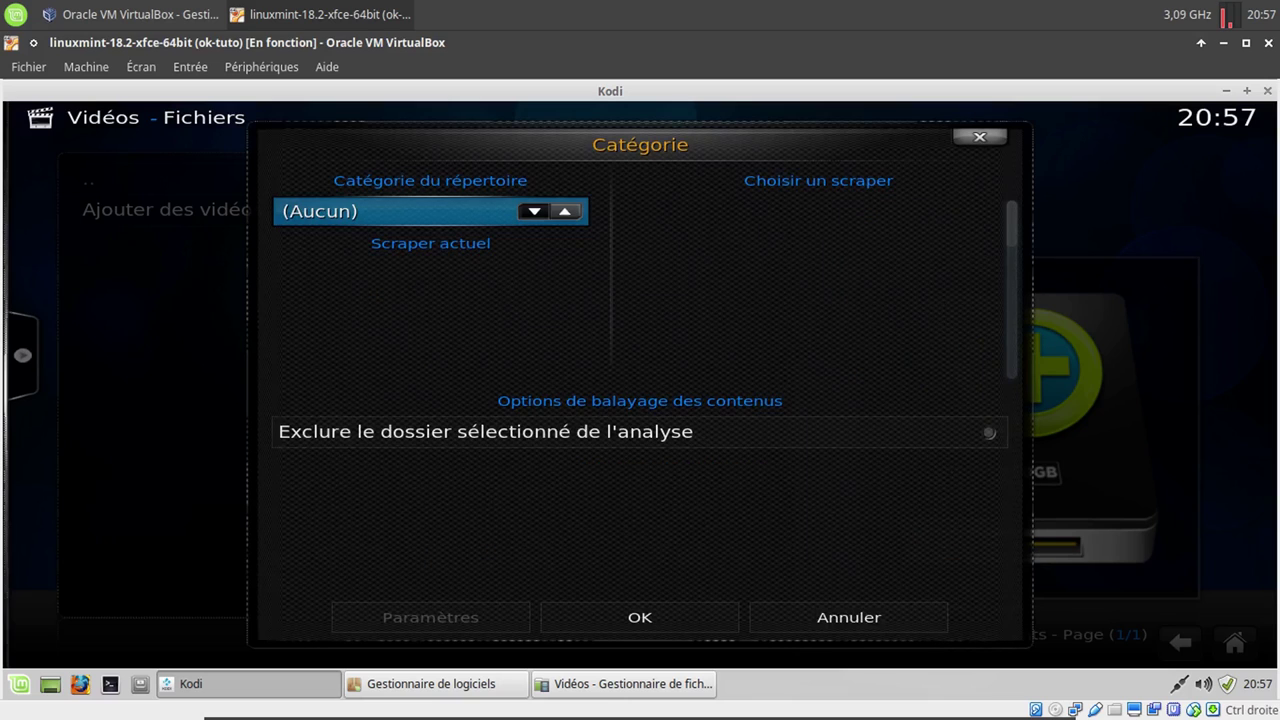
Set the source's directory category to Films with The Movie Database as scraper and confirm the category settings
left_click(534, 212)
left_click(534, 212)
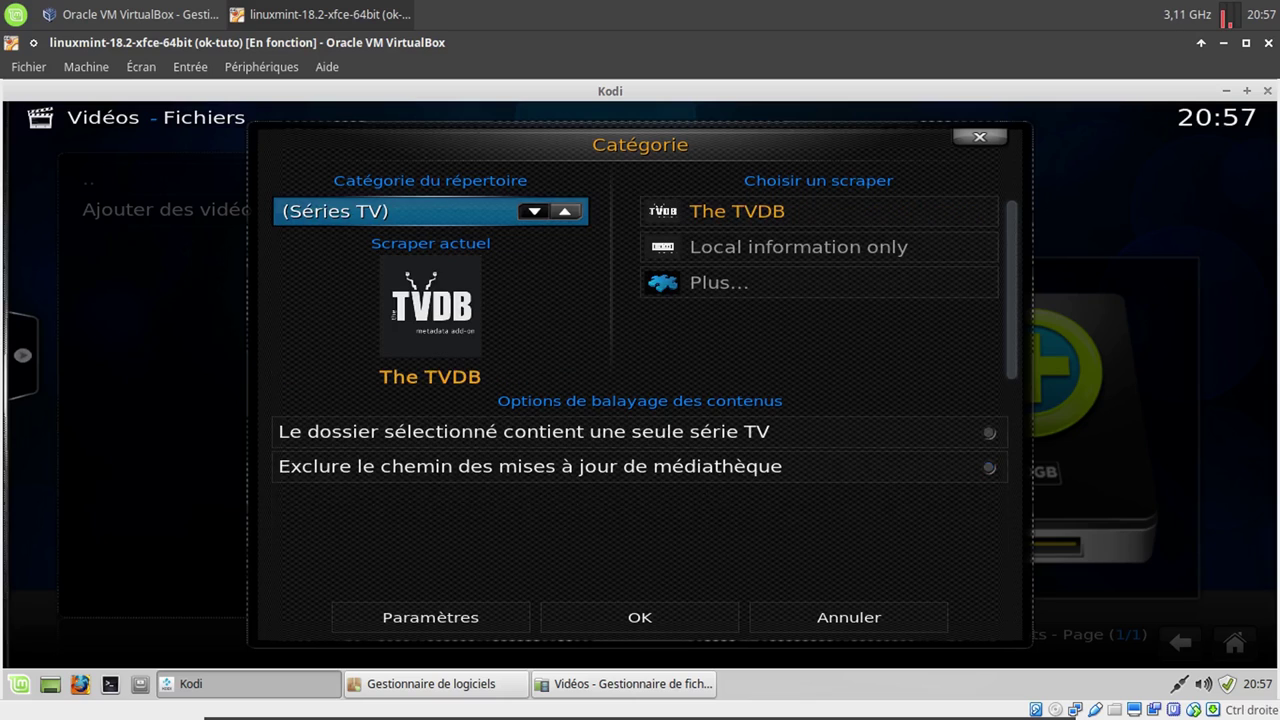
left_click(534, 212)
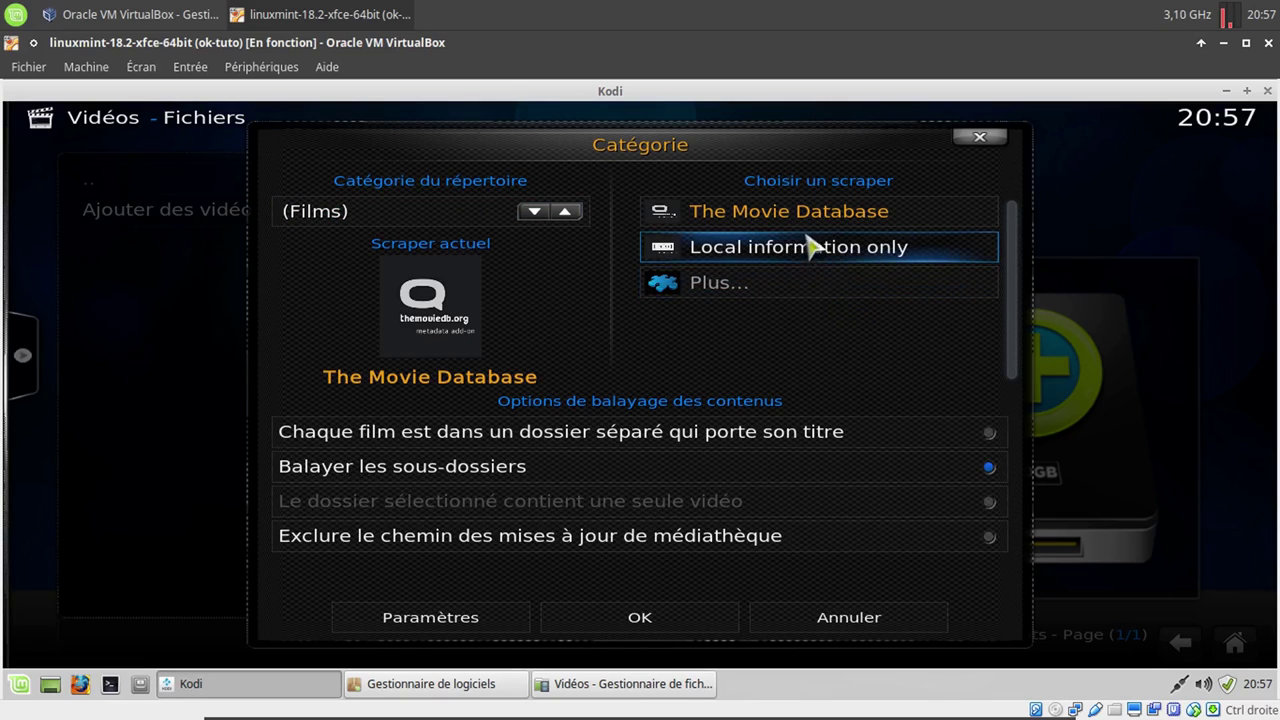
left_click(586, 620)
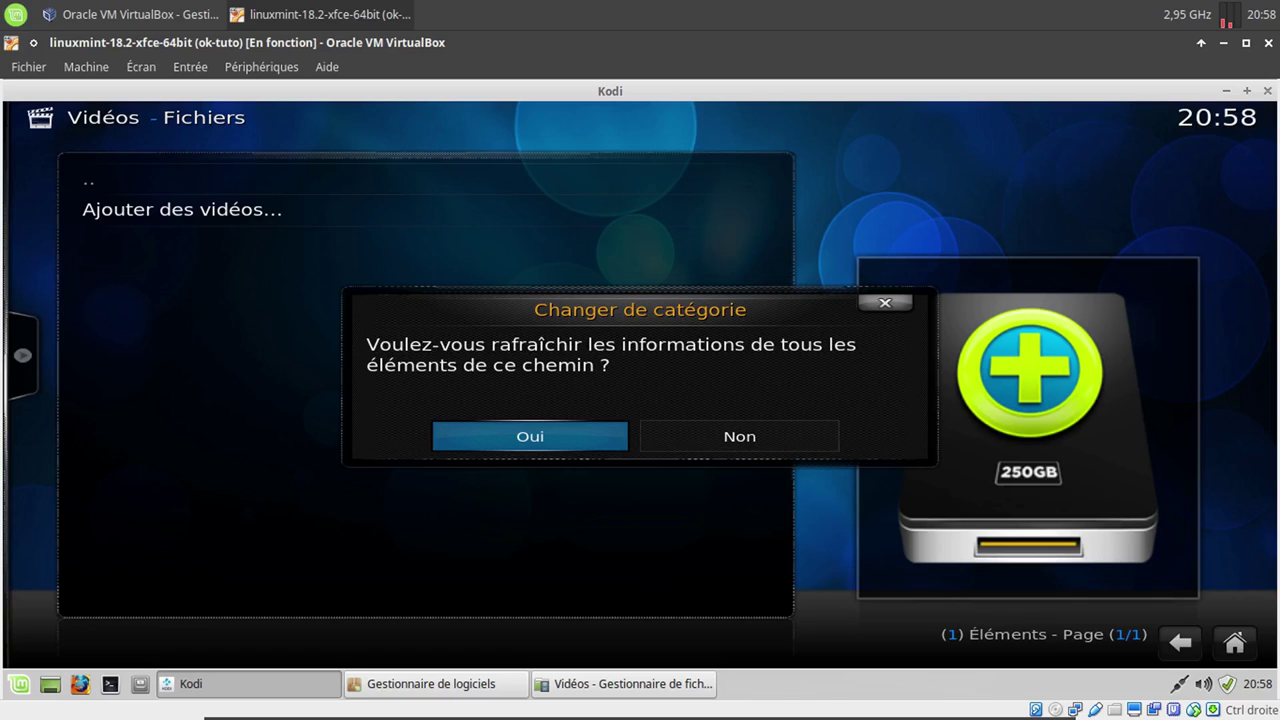
Accept refreshing the information for all items in the path and open the Vidéos source from the home screen
left_click(519, 437)
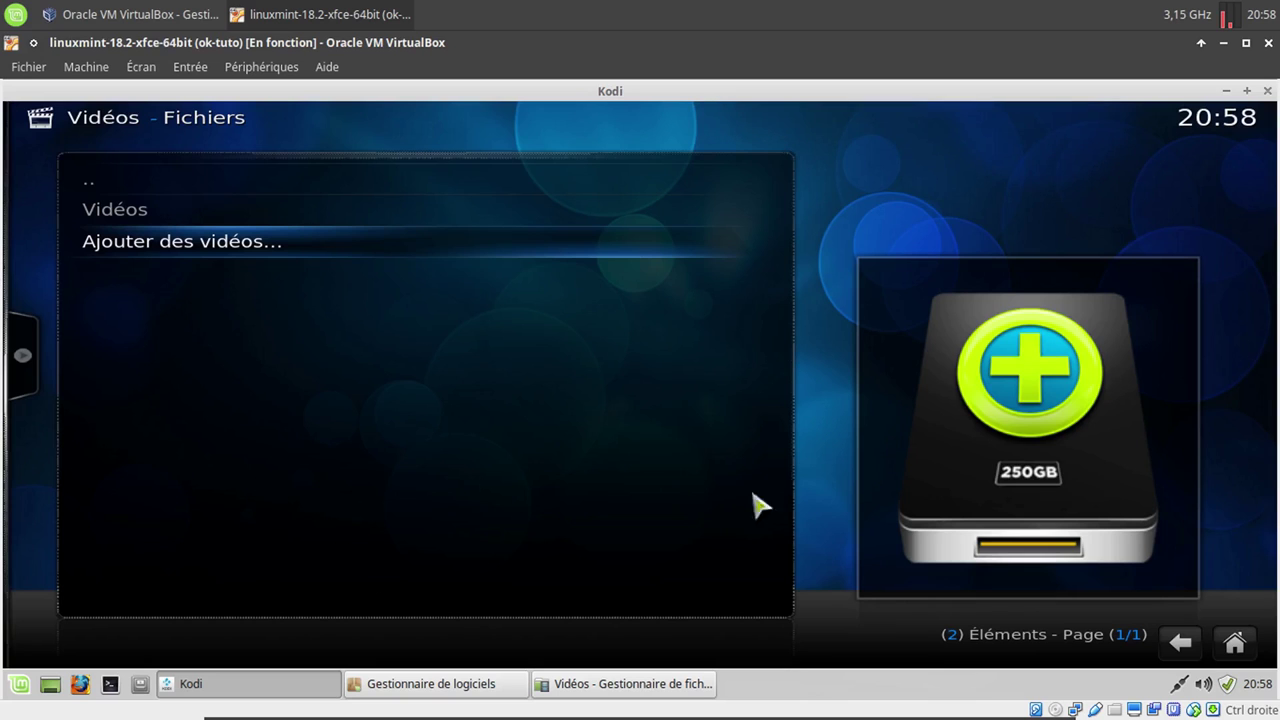
left_click(1228, 643)
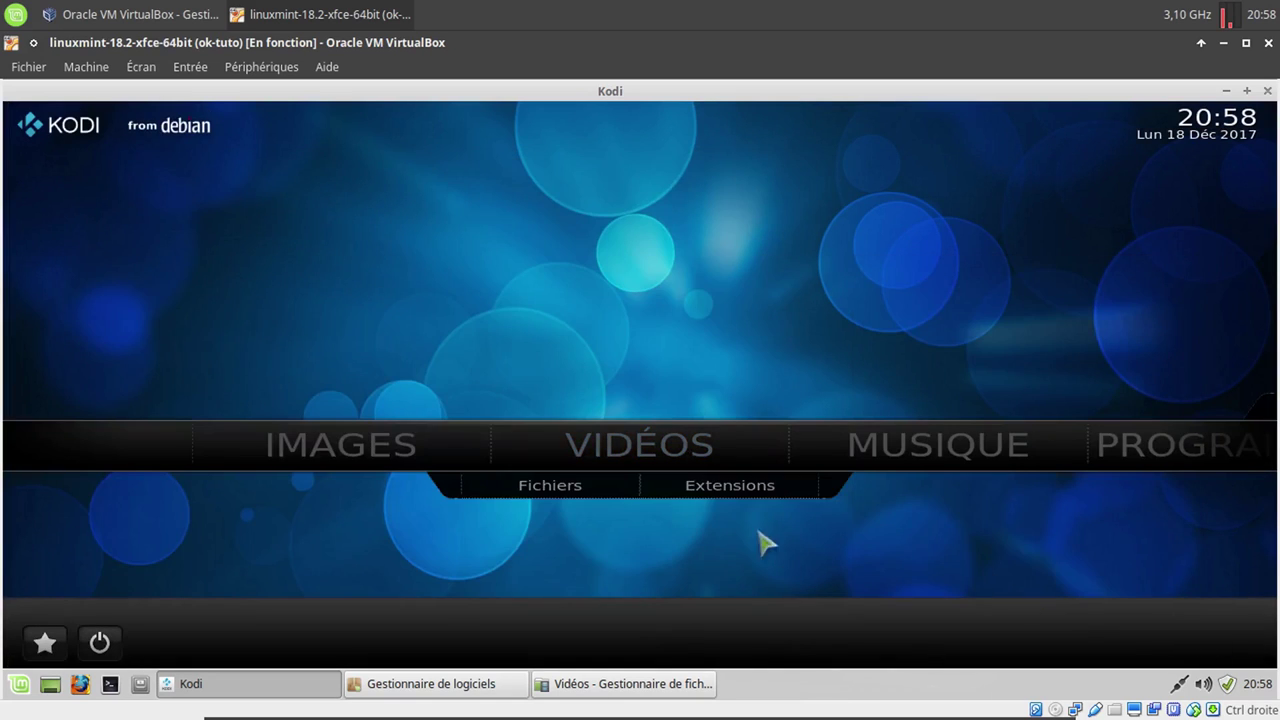
left_click(669, 464)
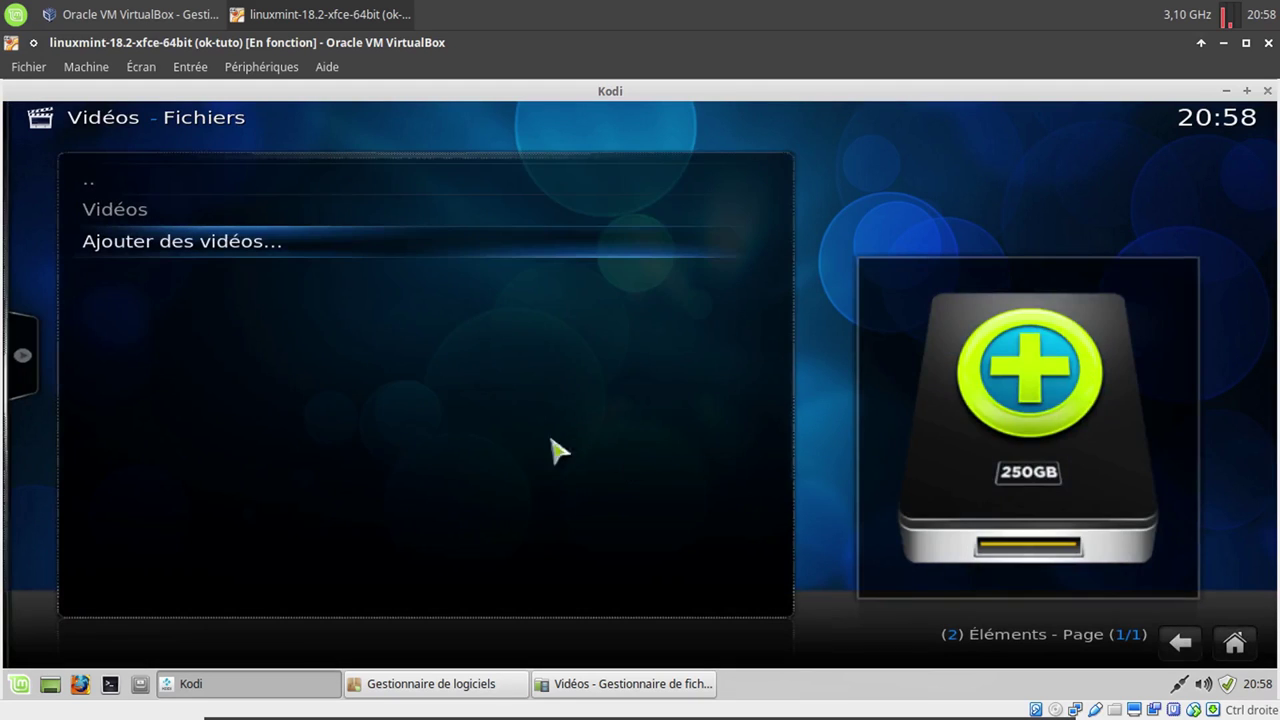
left_click(117, 215)
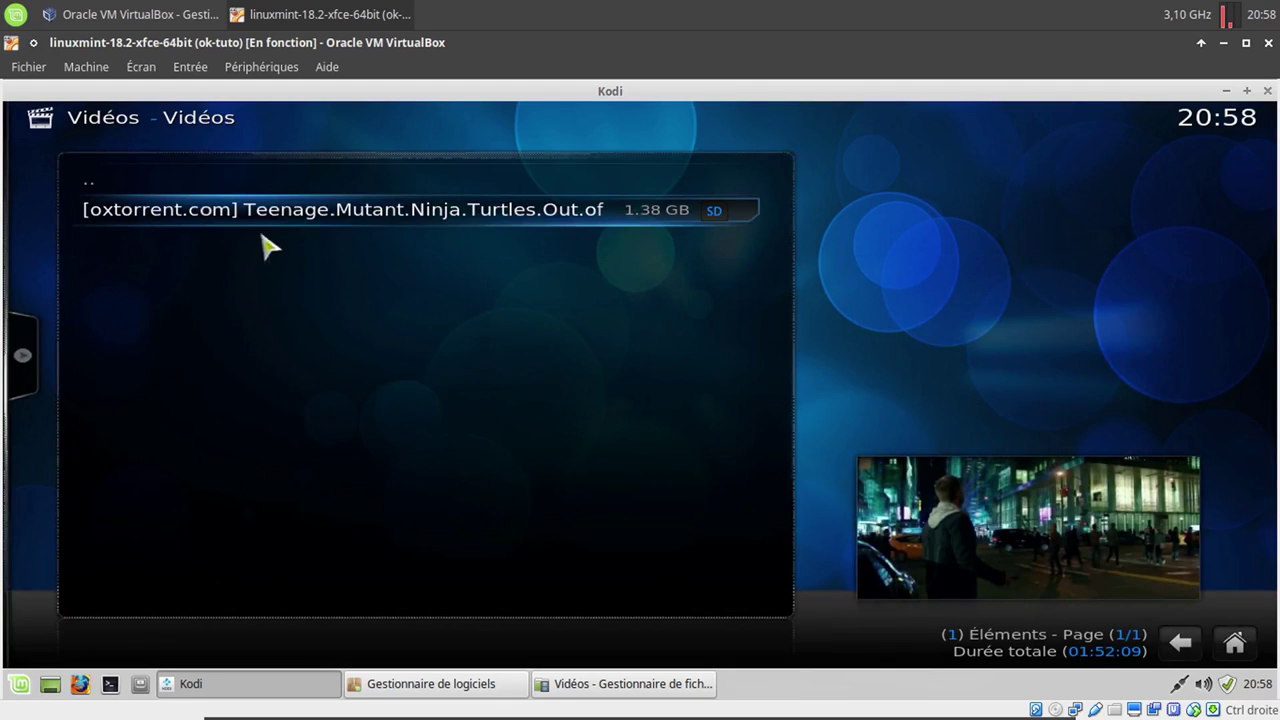
Switch the Vidéos folder's view from the list, past Galerie d'affiches, to the layout with film details above a thumbnail strip
mouse_move(43, 366)
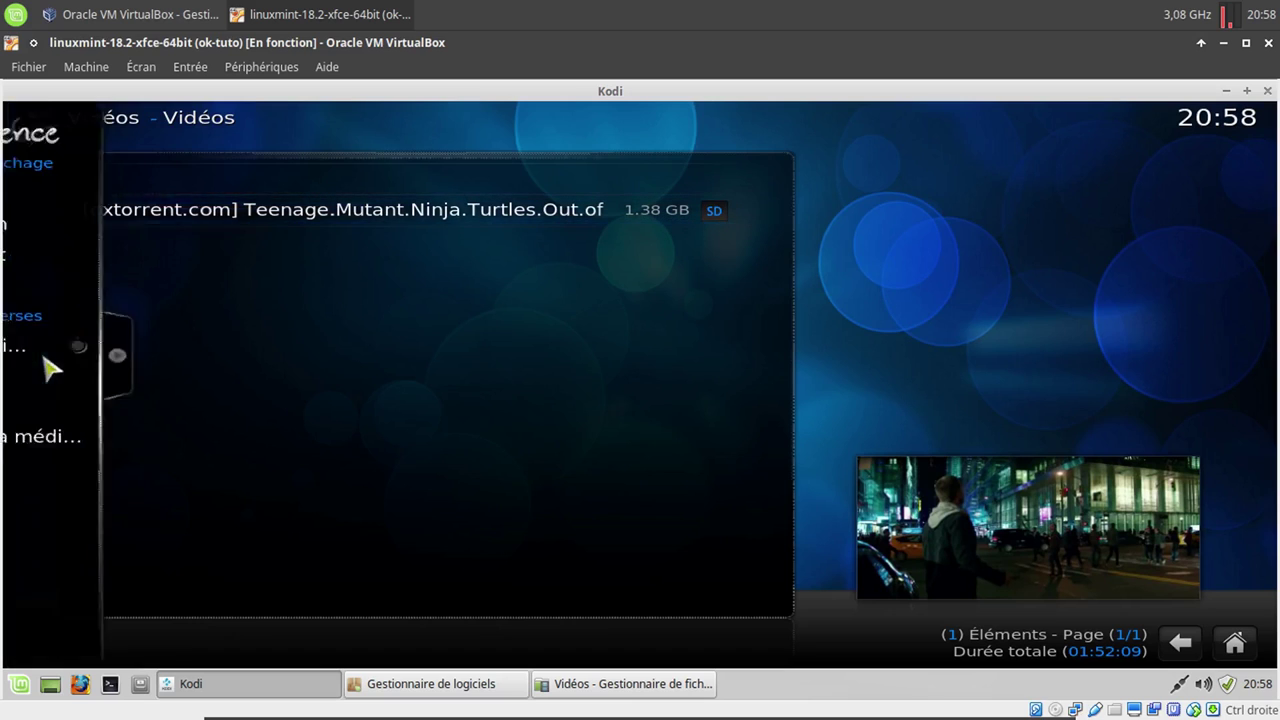
left_click(103, 199)
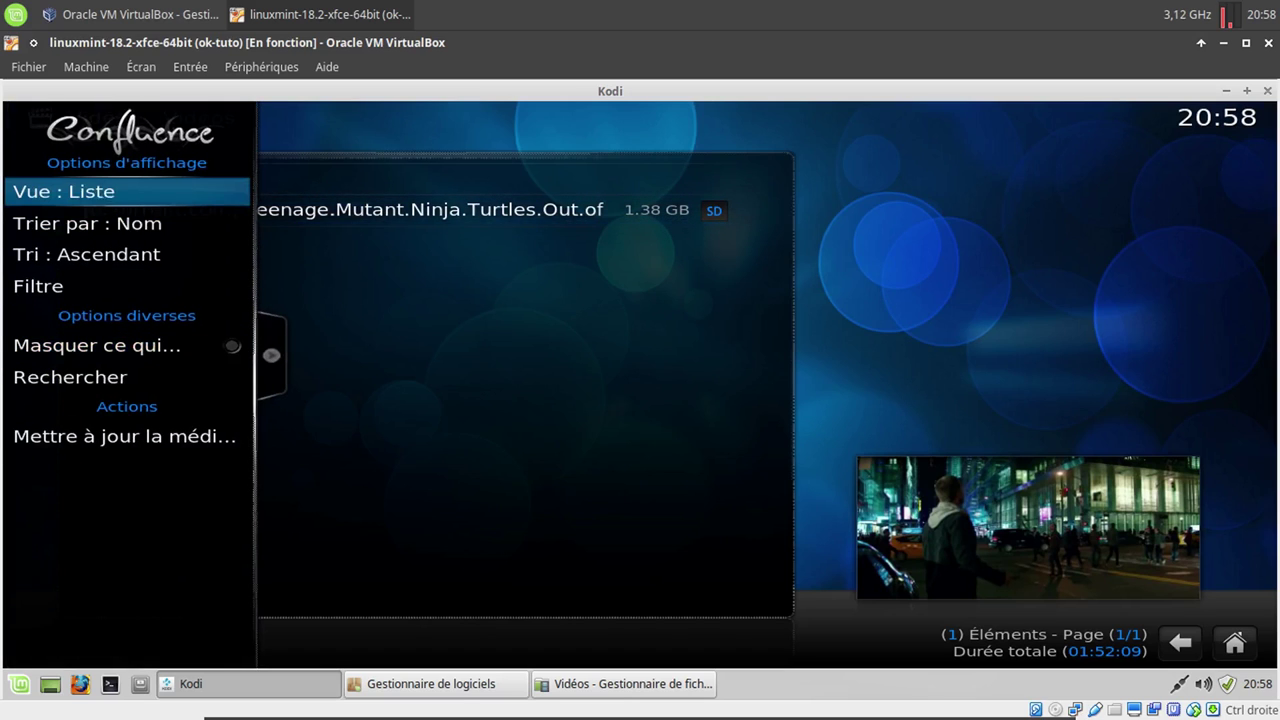
left_click(103, 195)
left_click(103, 195)
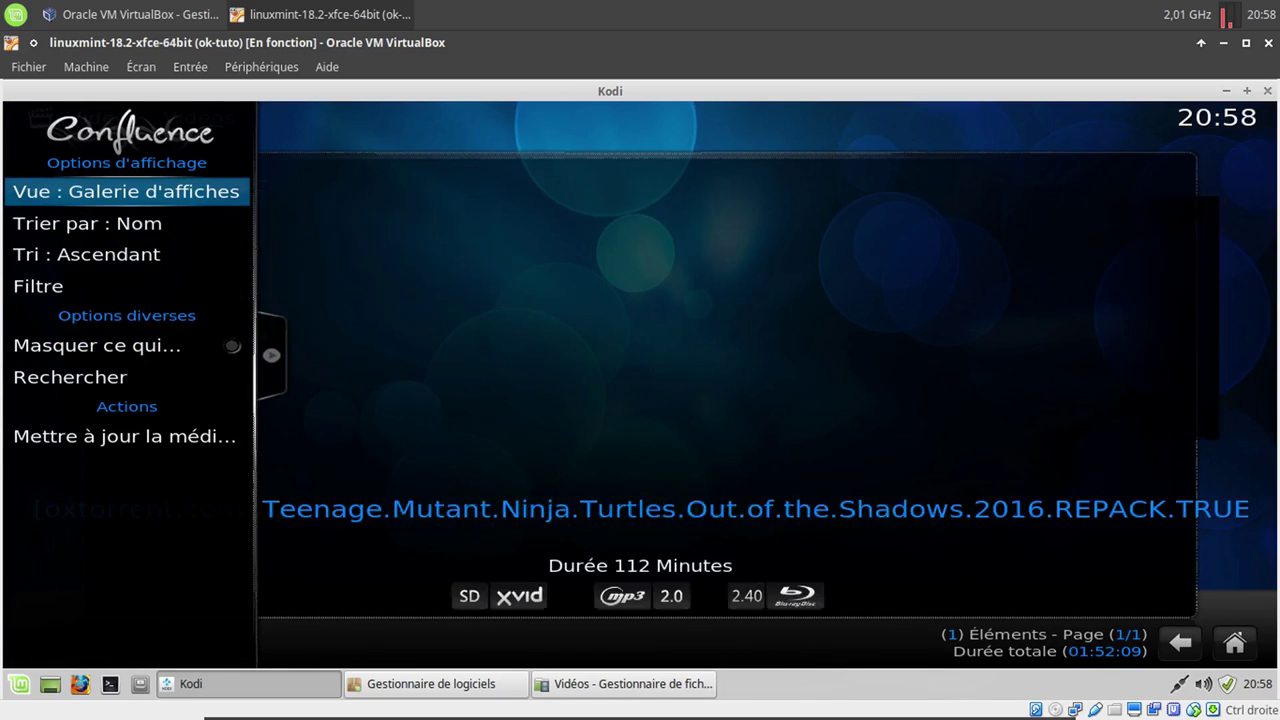
left_click(103, 192)
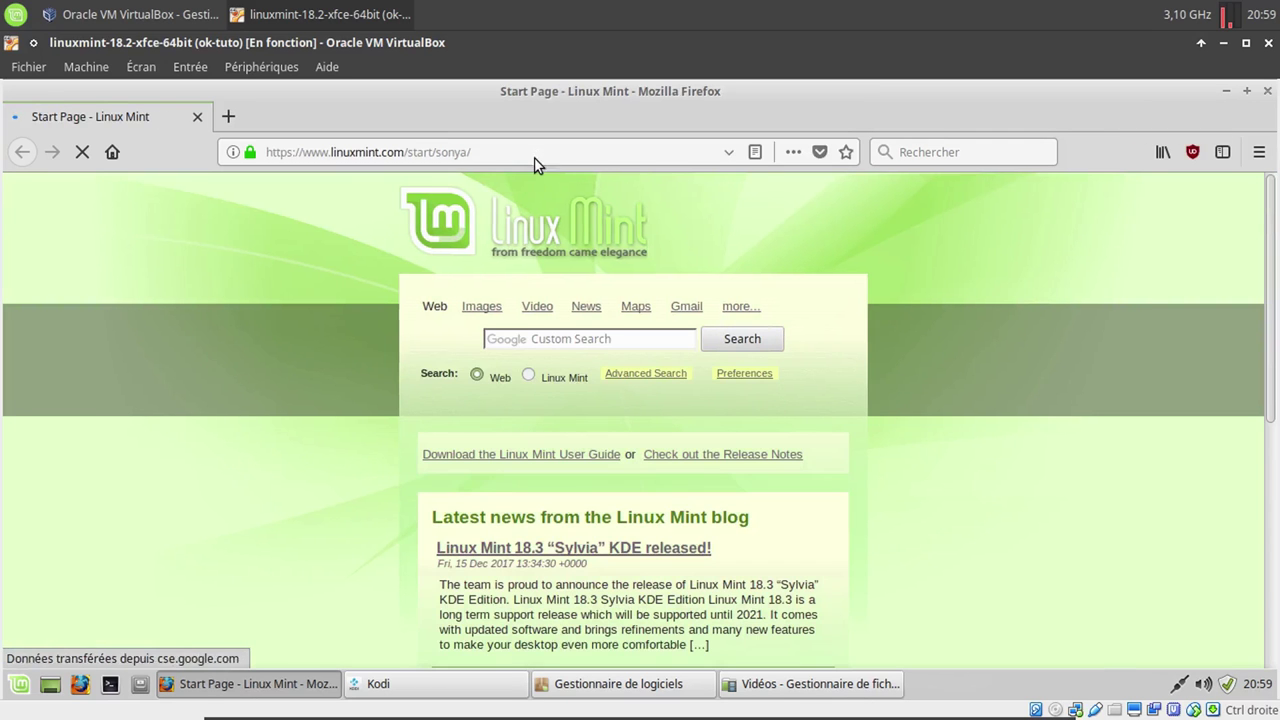
left_click(534, 151)
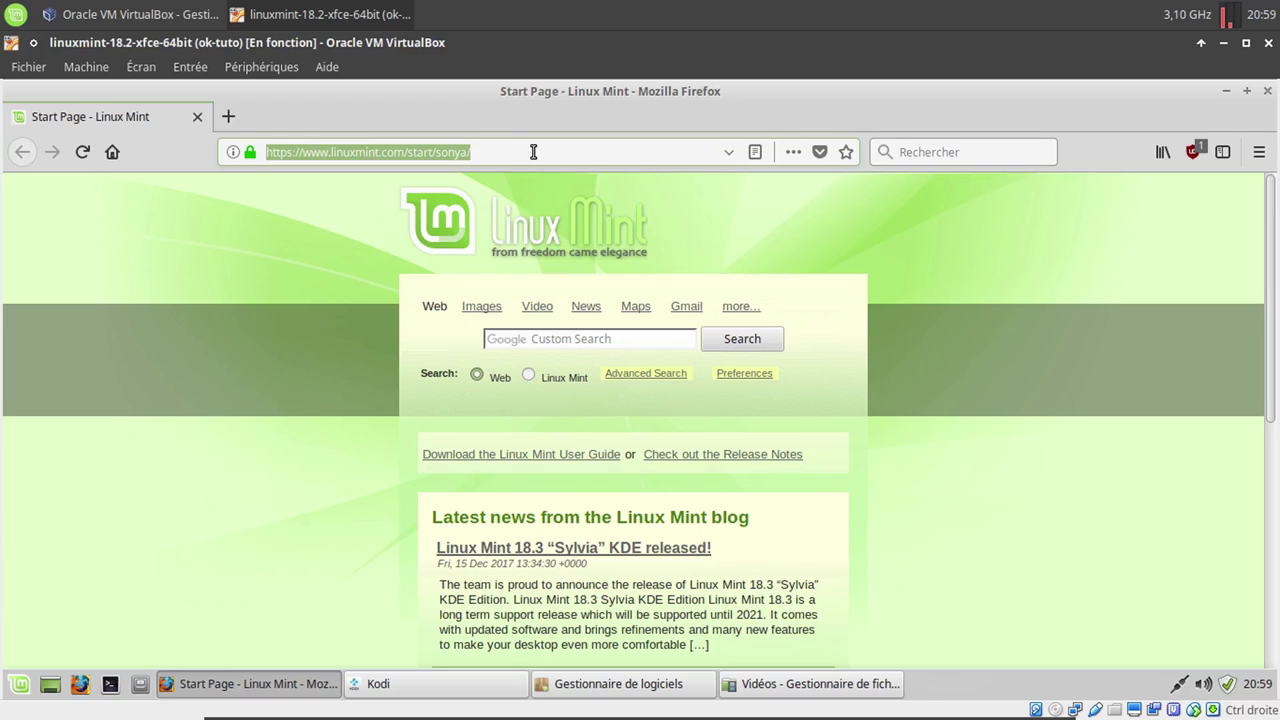
type("http")
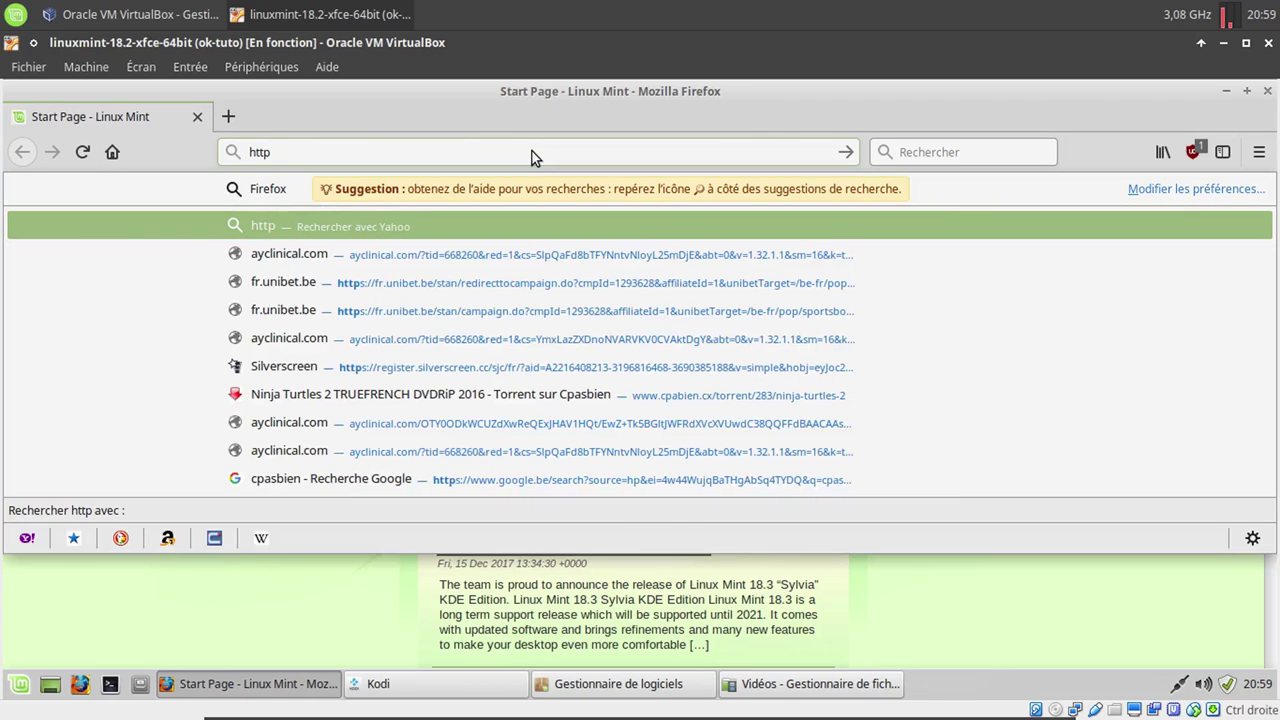
type("://")
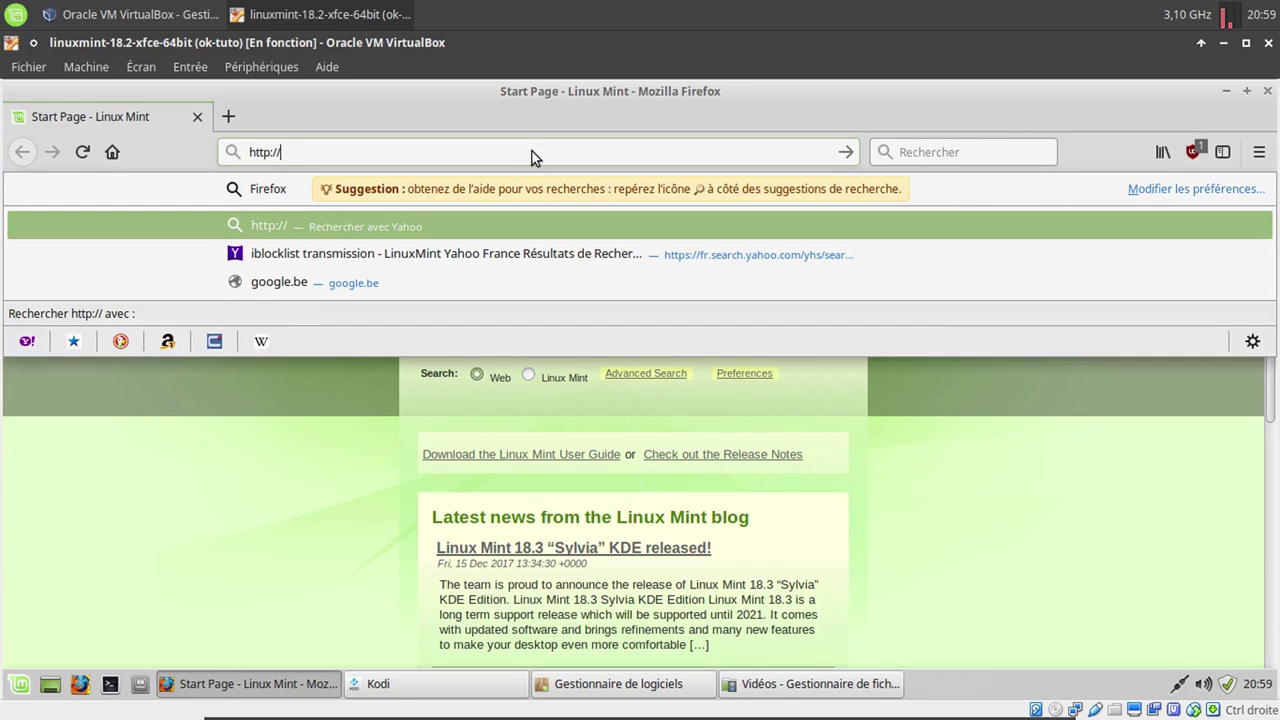
type("anyservi")
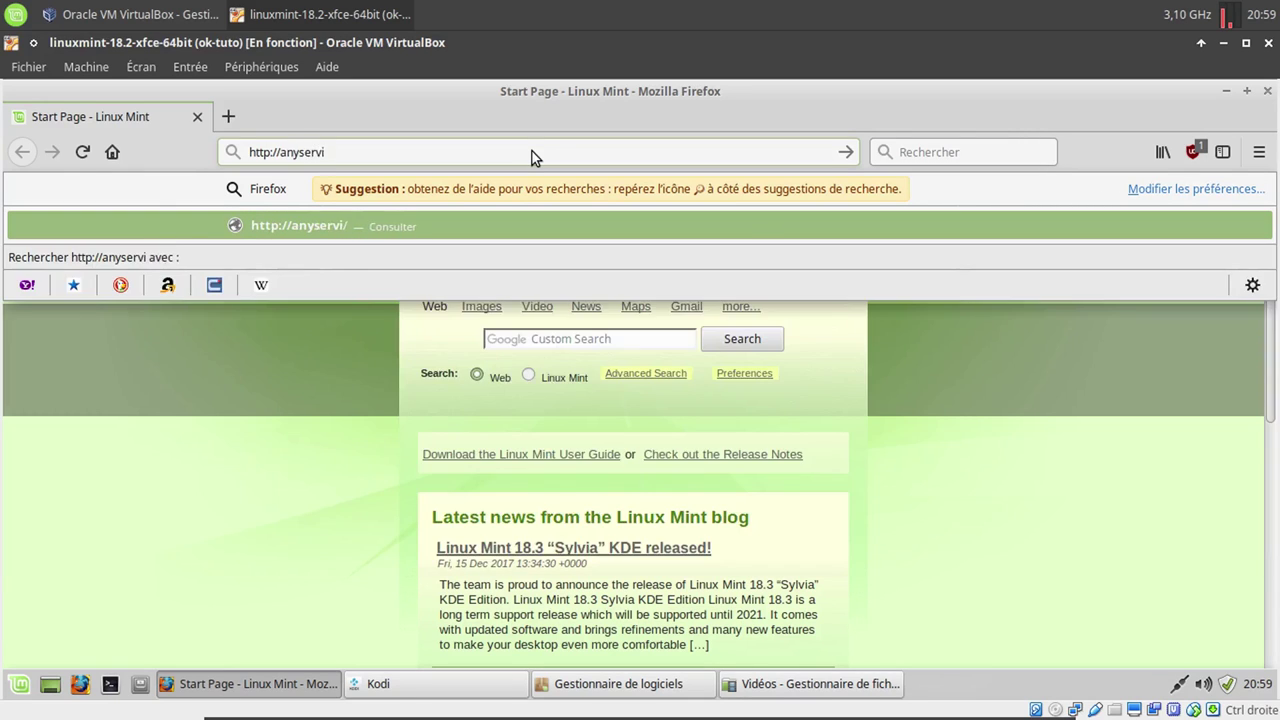
type("ces.d")
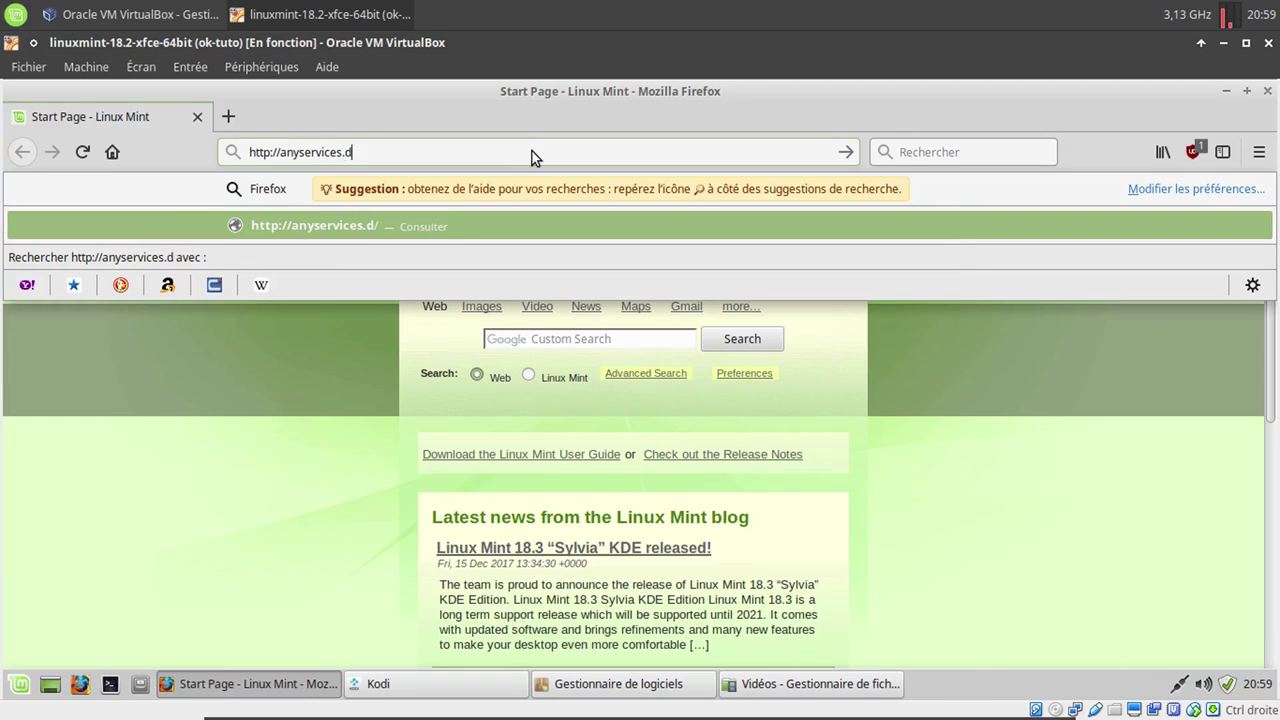
type("dns.net")
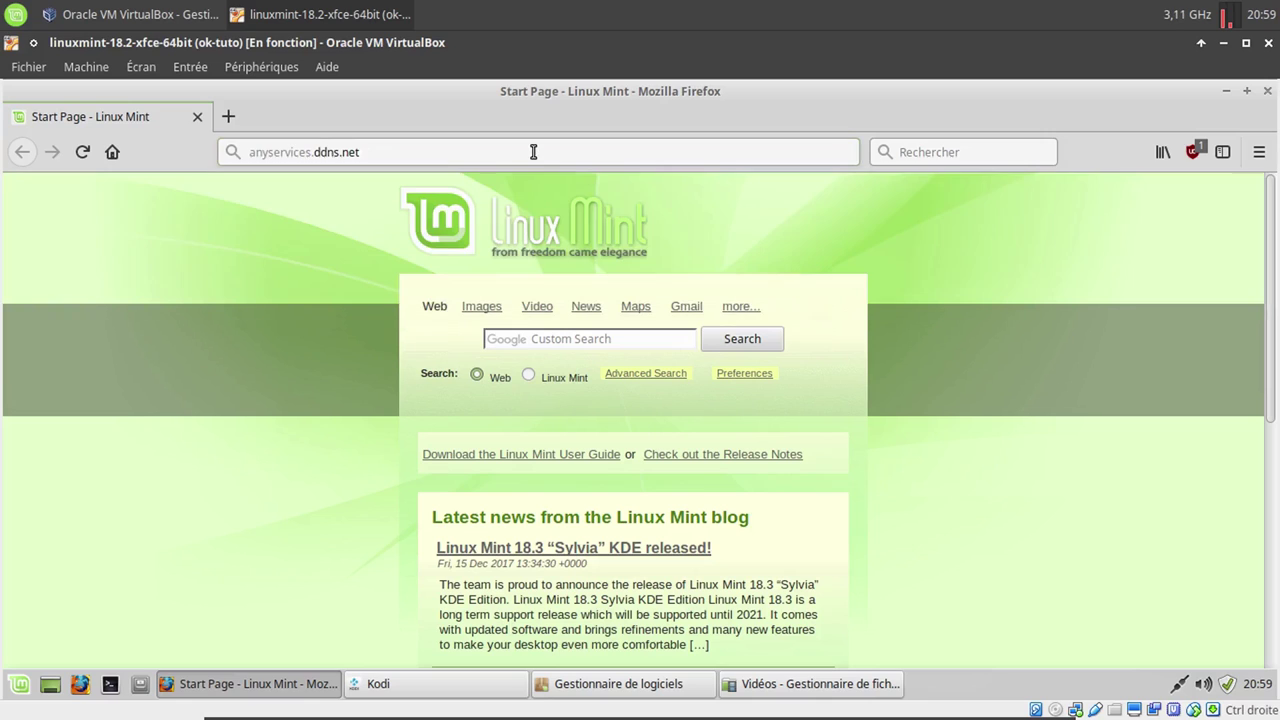
key("Return")
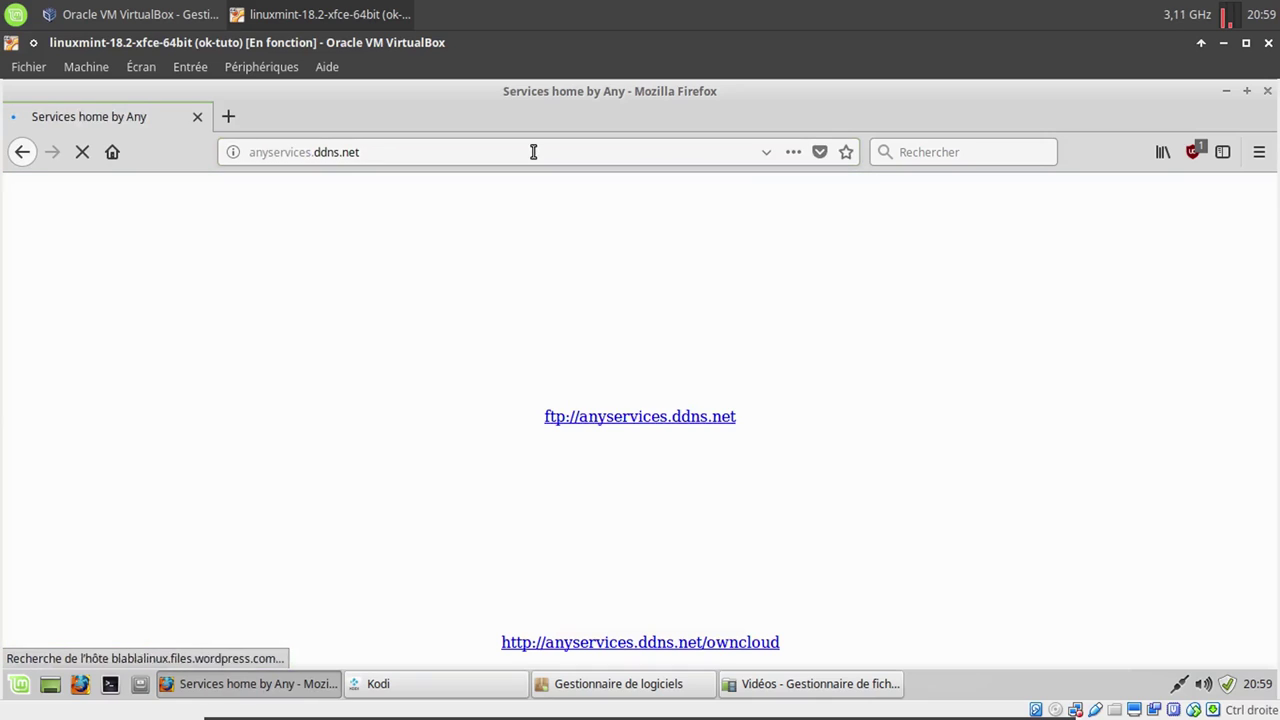
Follow the ftp://anyservices.ddns.net link, close the original site tab, and browse the FTP index to linux/soft/deb/filebot
left_click(713, 418)
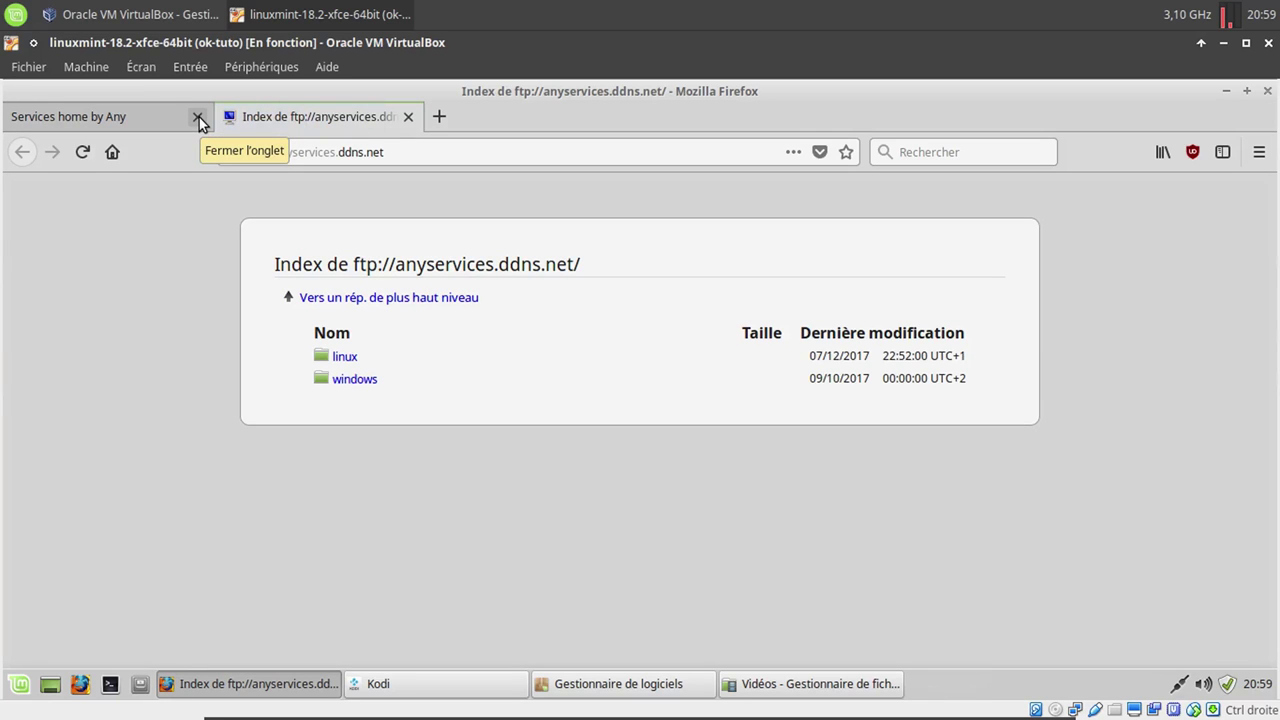
left_click(199, 117)
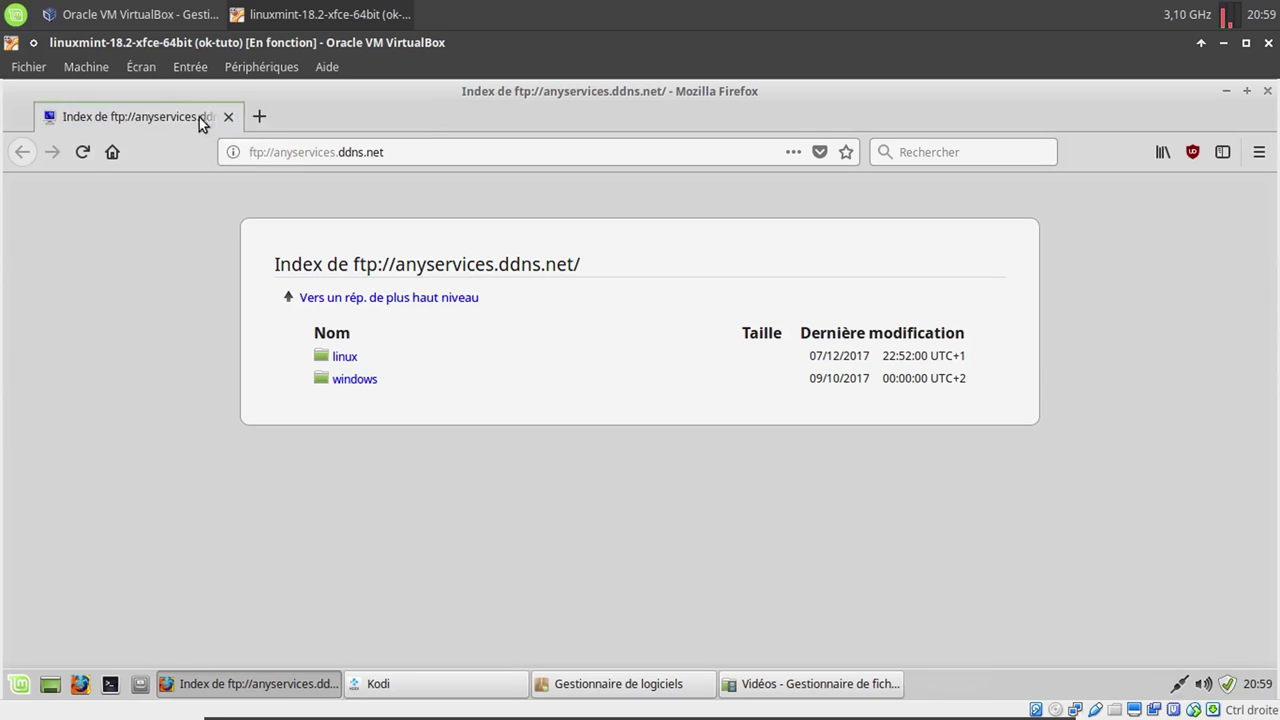
left_click(346, 358)
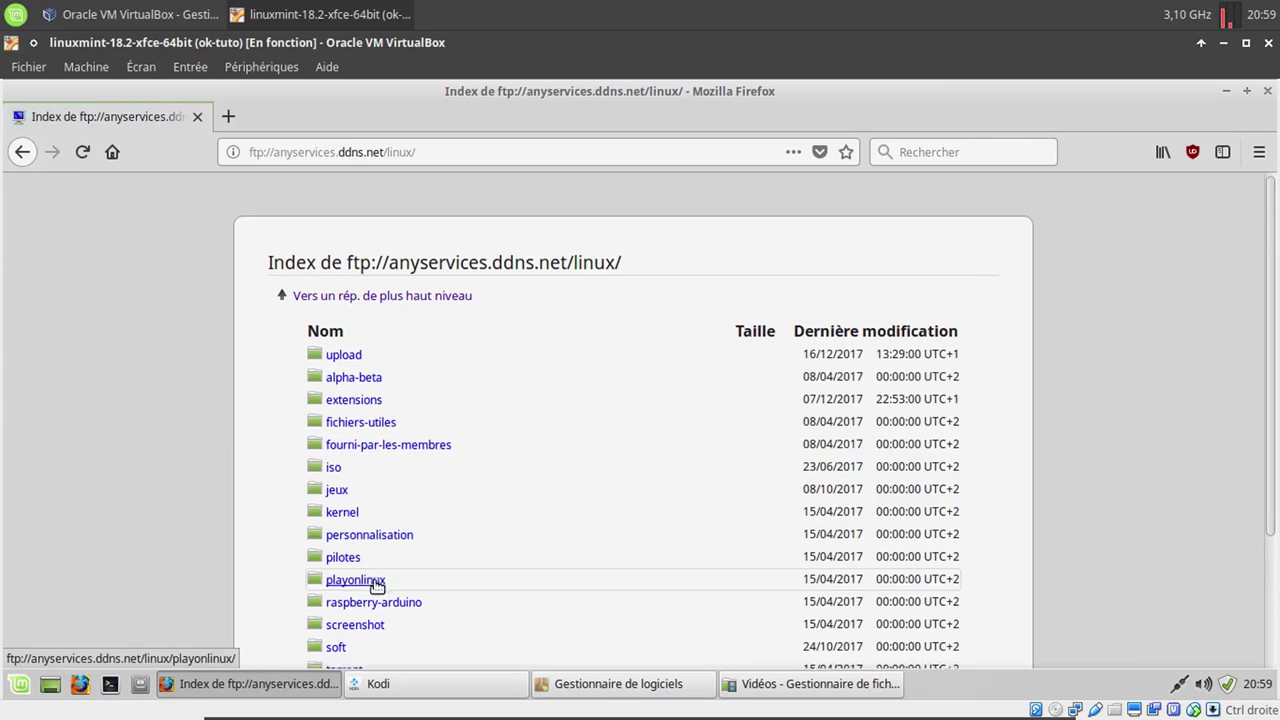
scroll(340, 595, "down", 1)
left_click(340, 602)
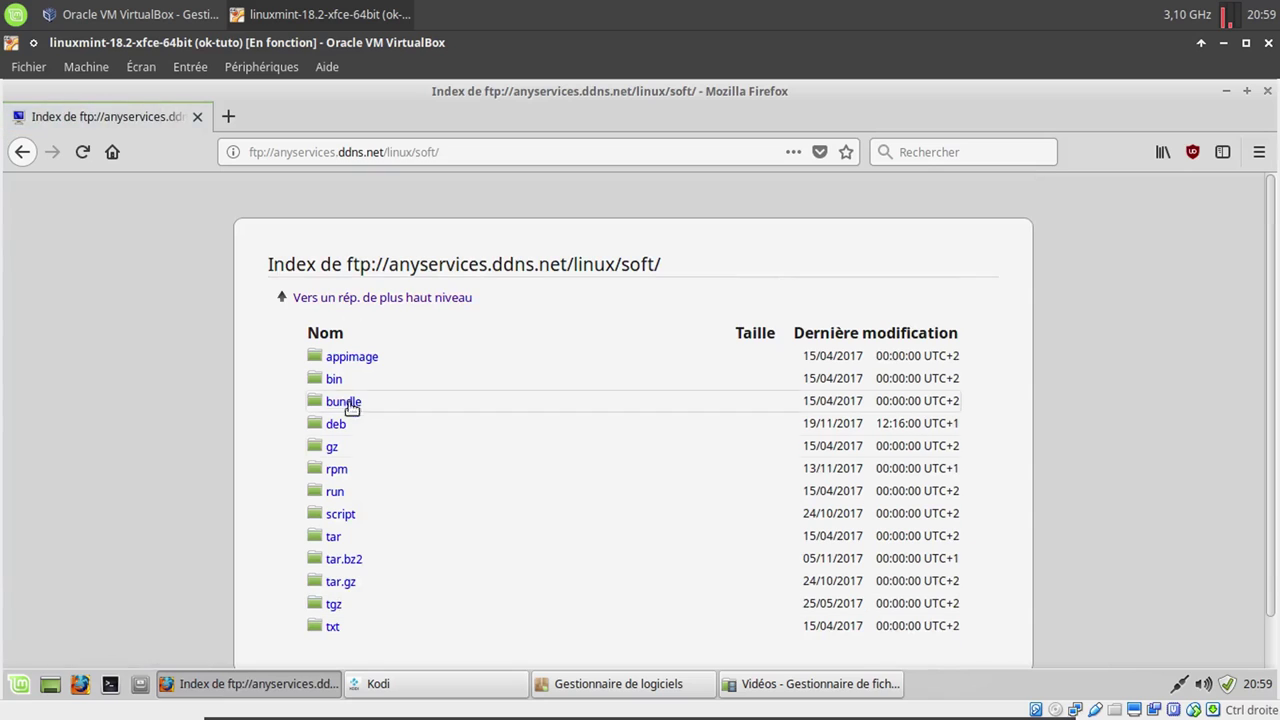
left_click(337, 424)
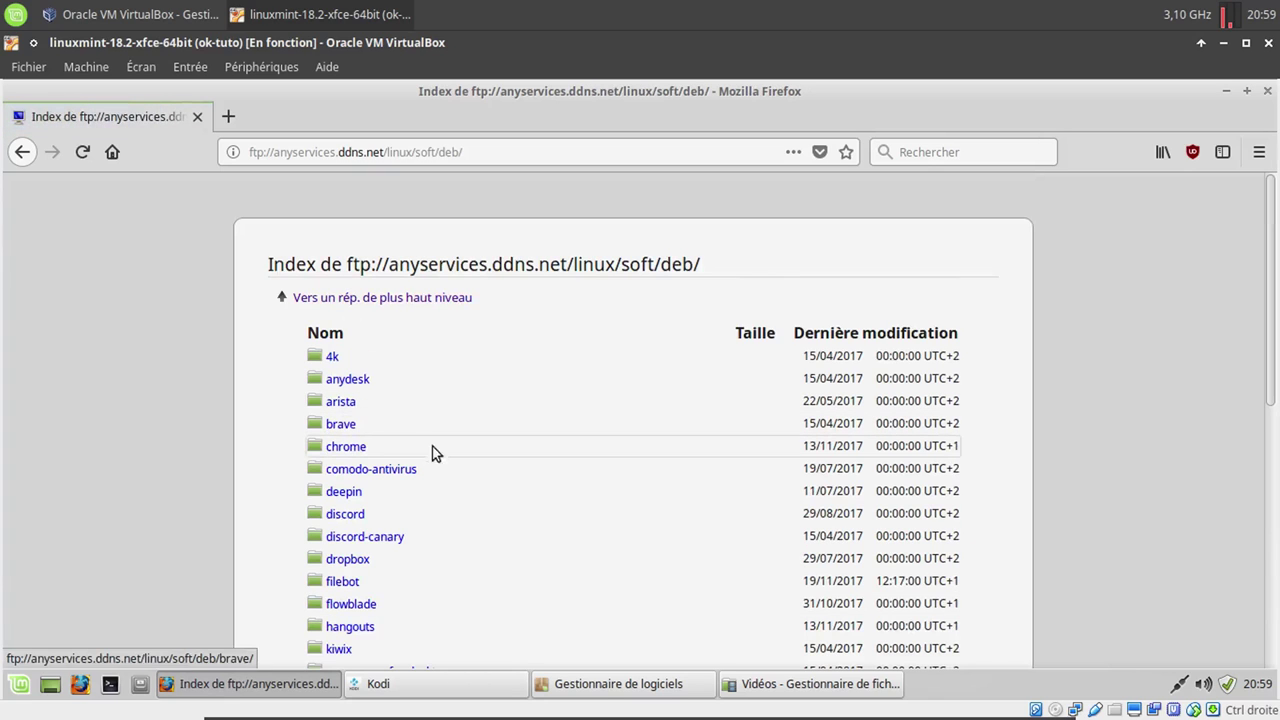
scroll(438, 502, "down", 1)
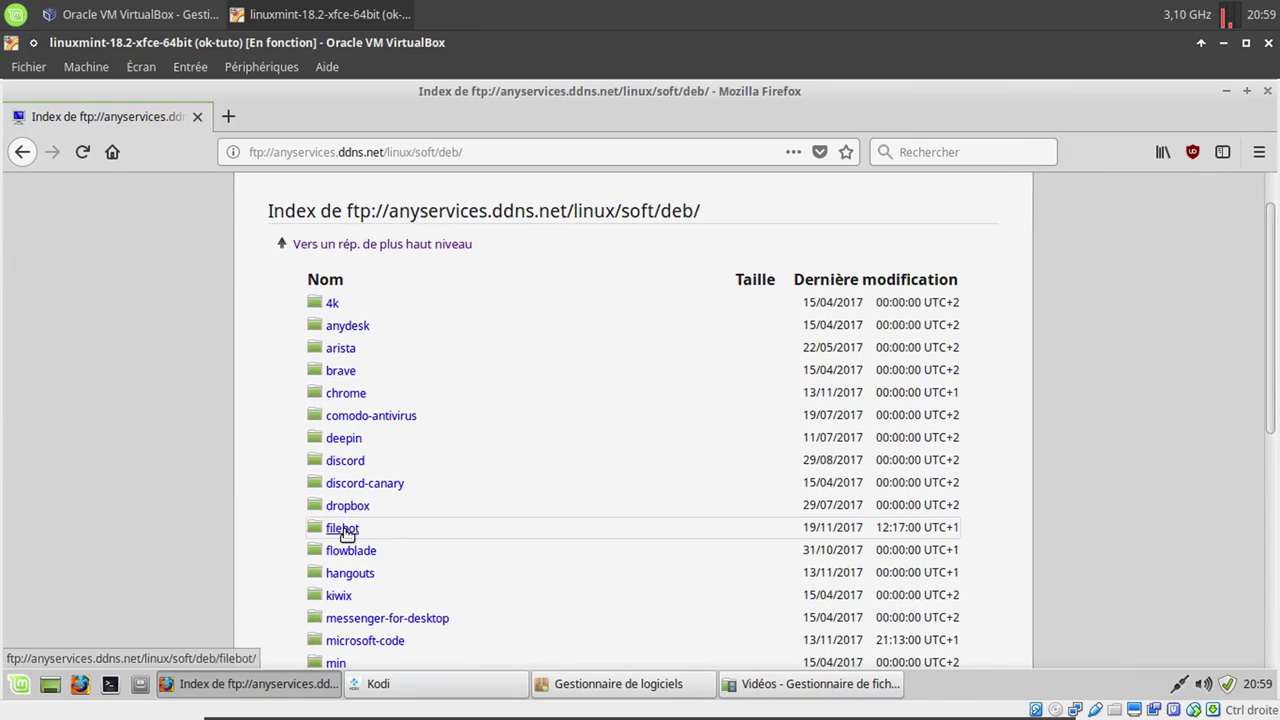
left_click(343, 529)
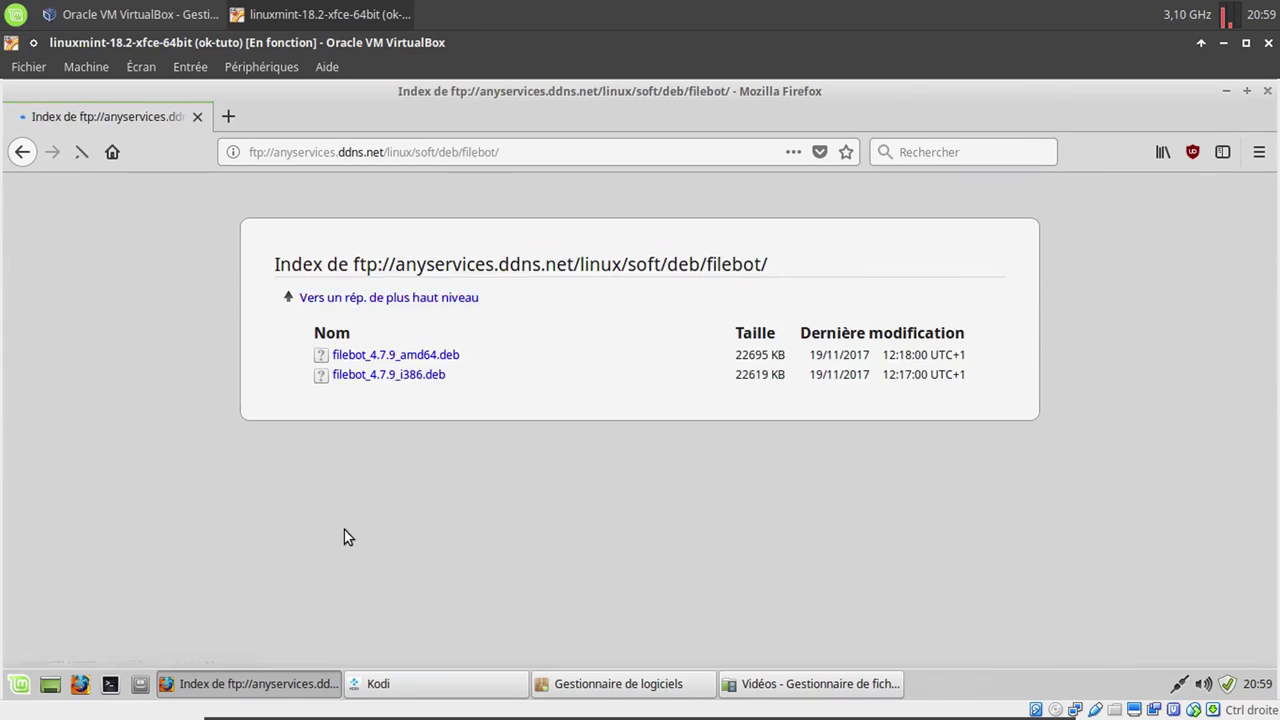
Download filebot_4.7.9_amd64.deb by saving the file, check its download status, and close Firefox
left_click(455, 357)
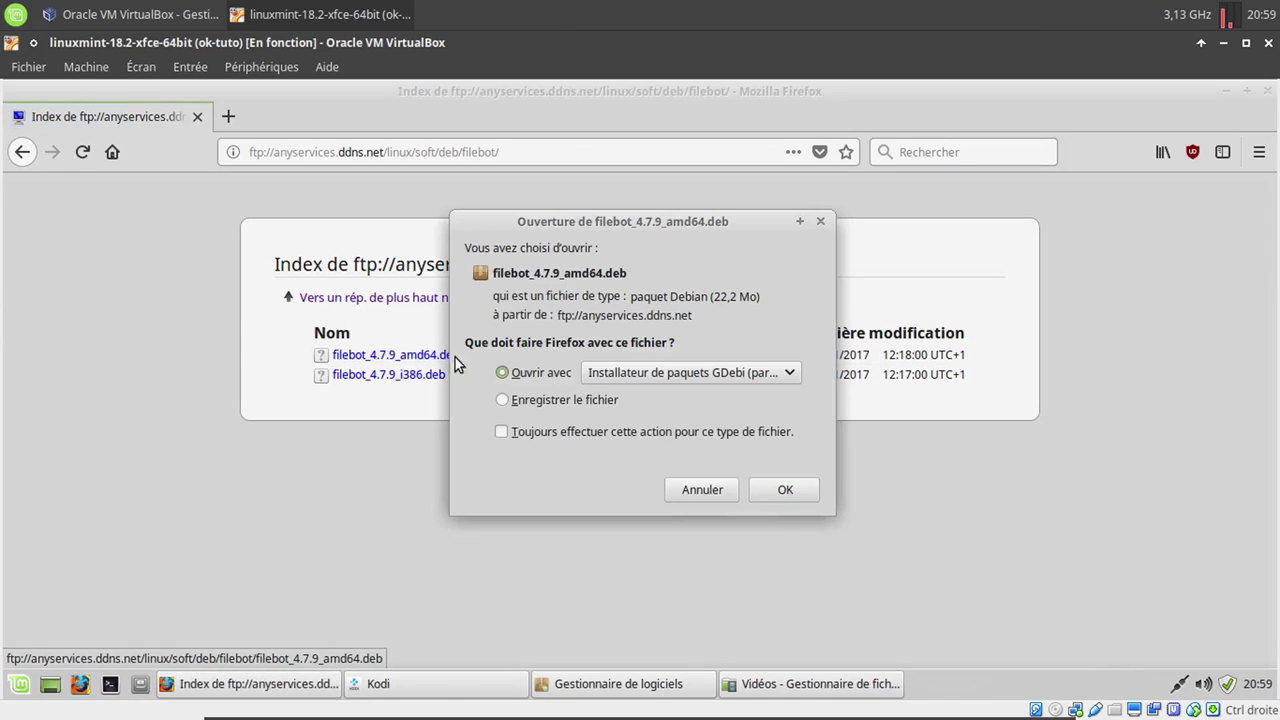
left_click(564, 401)
left_click(755, 497)
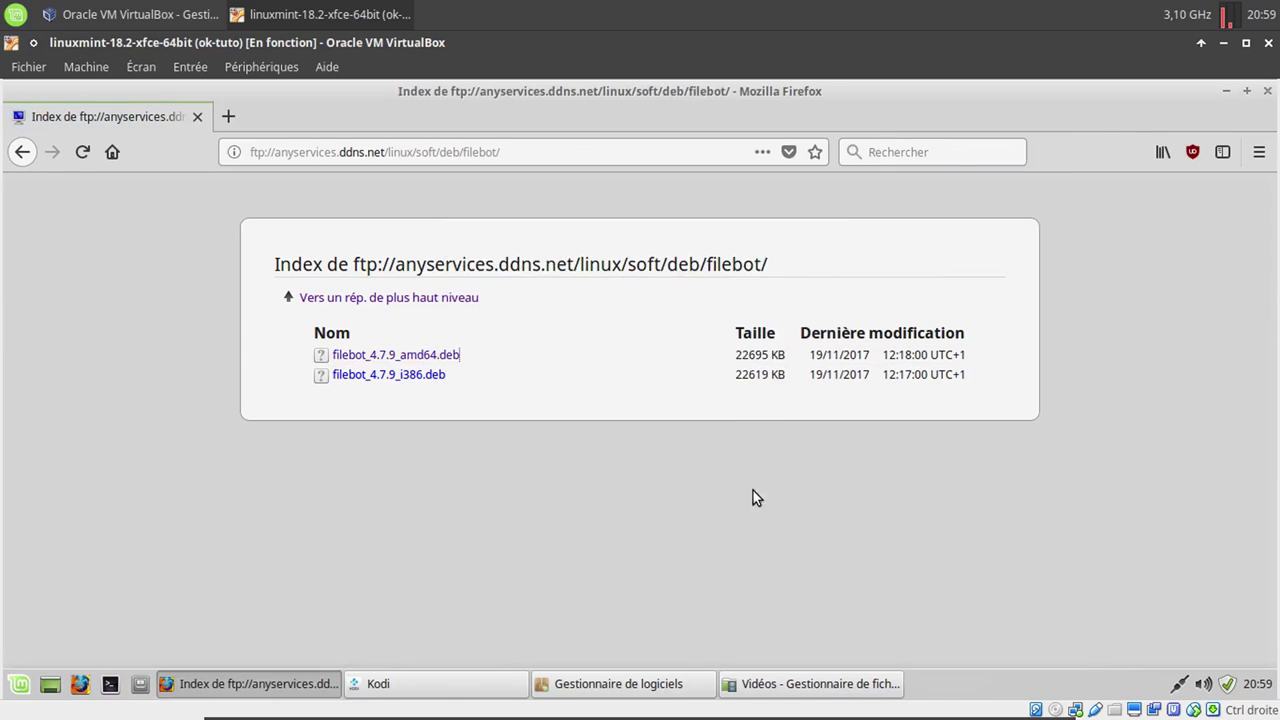
left_click(1131, 155)
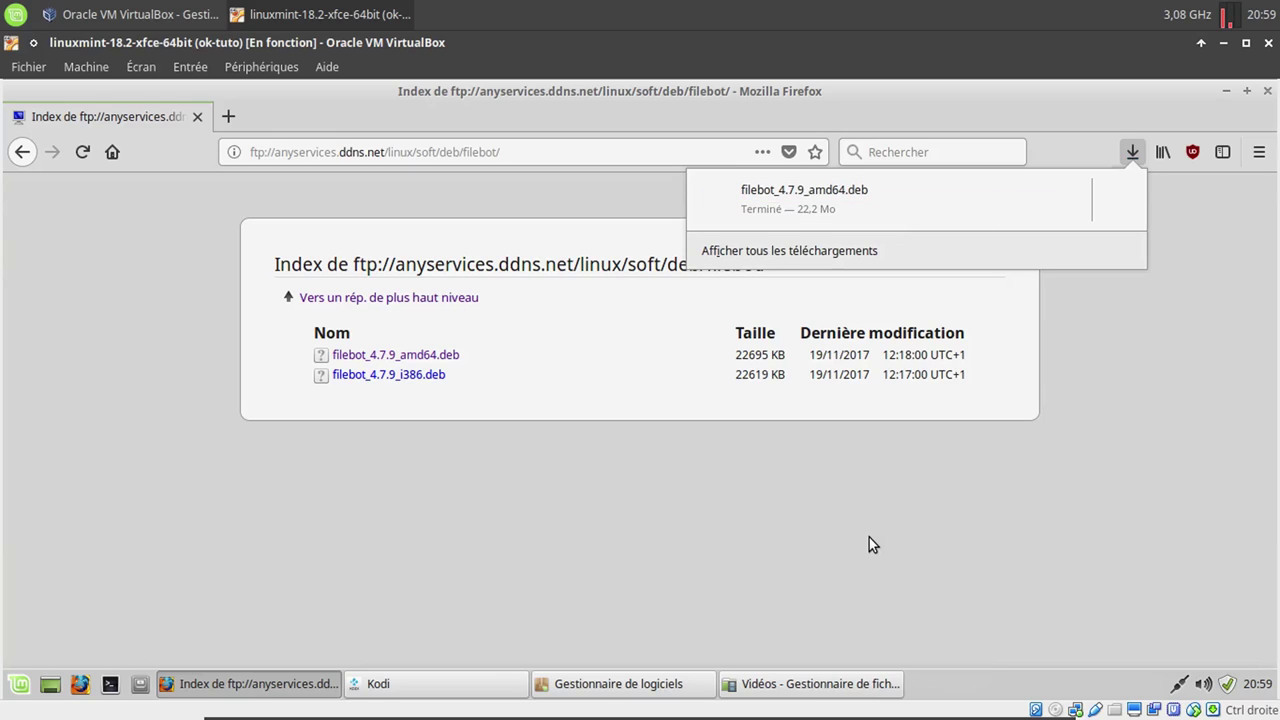
left_click(1267, 92)
left_click(1267, 92)
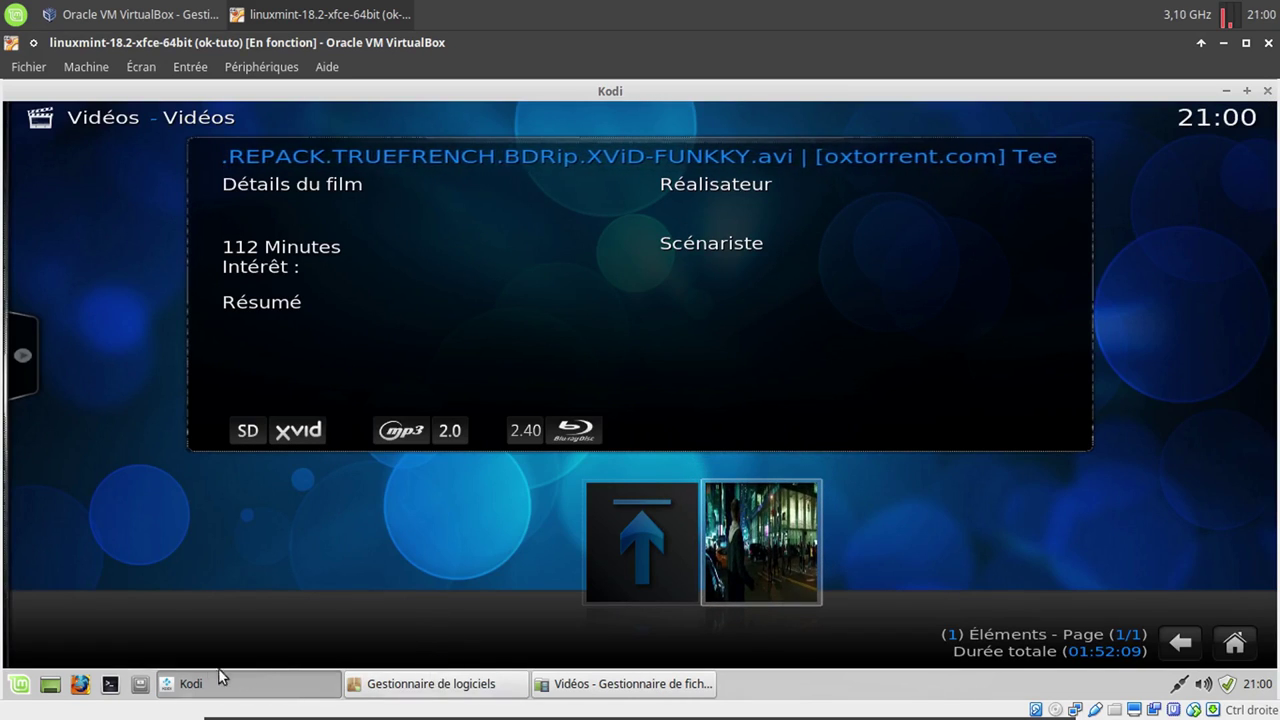
Open the Téléchargements folder in the file manager and open filebot_4.7.9_amd64.deb with the package installer
left_click(140, 684)
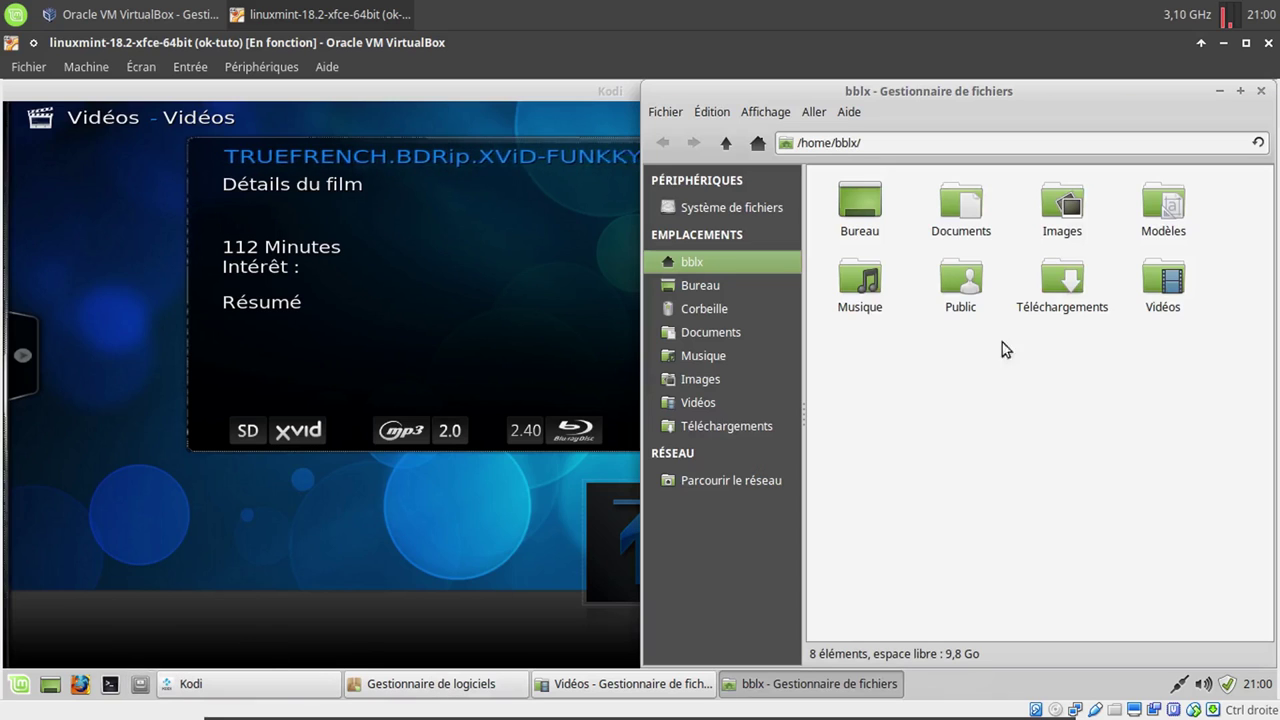
double_click(1062, 280)
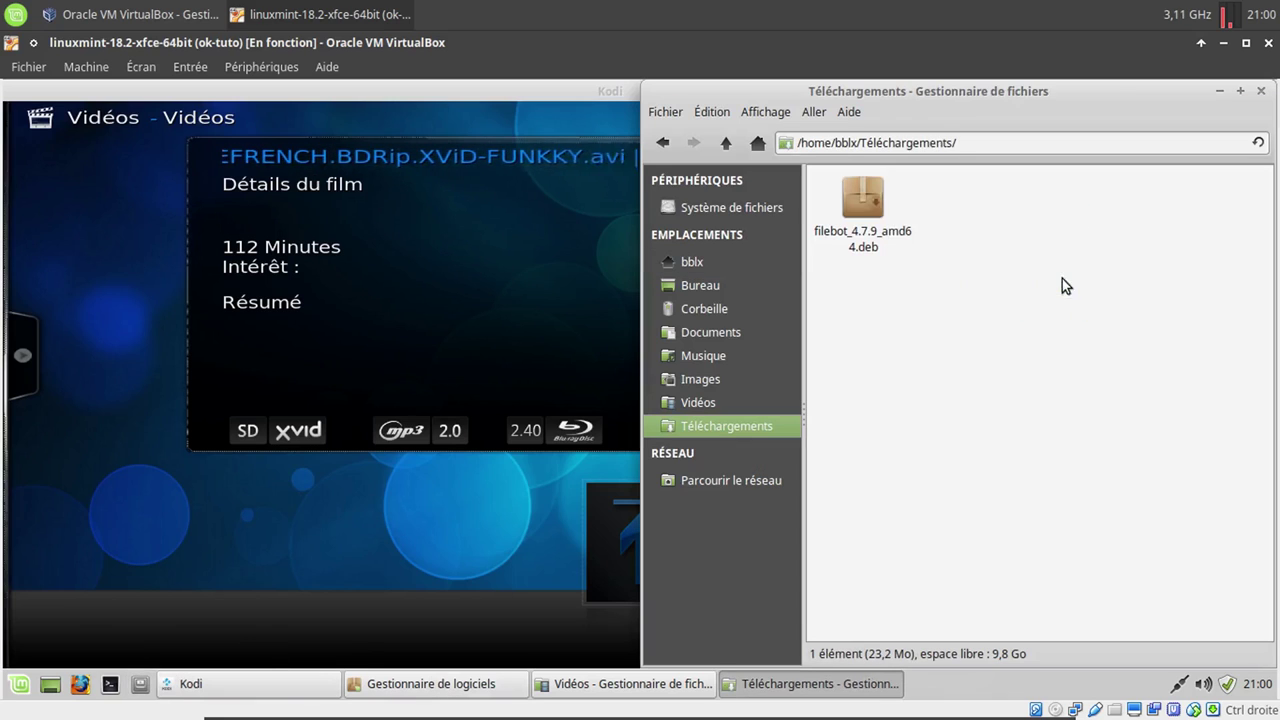
left_click(868, 204)
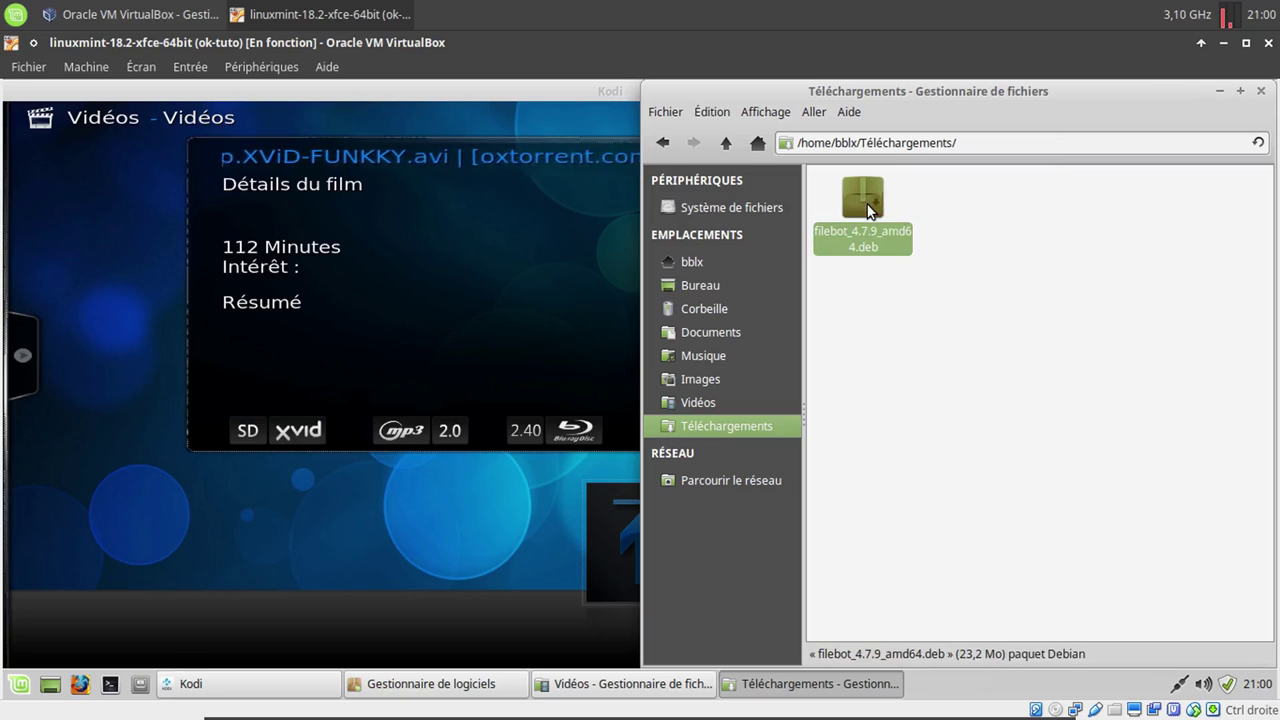
right_click(868, 204)
left_click(912, 216)
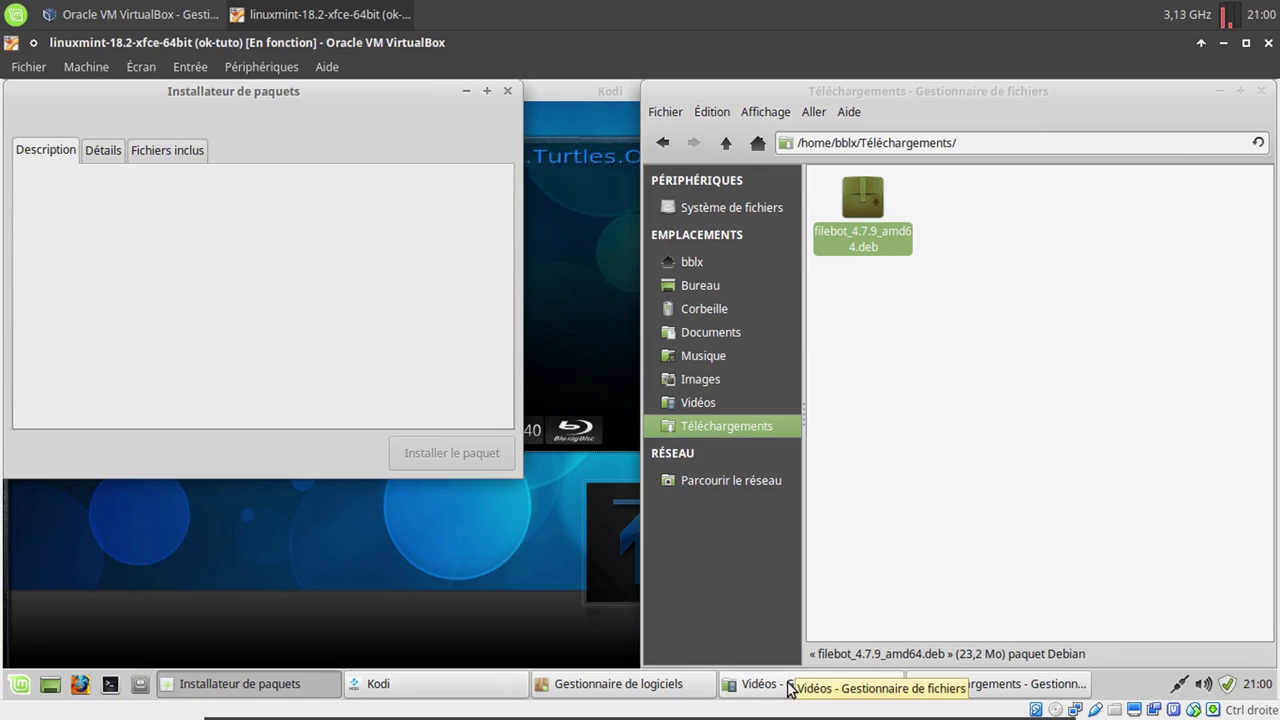
Close the Gestionnaire de logiciels window and install the filebot package, authorising it with the administrator password
left_click(640, 686)
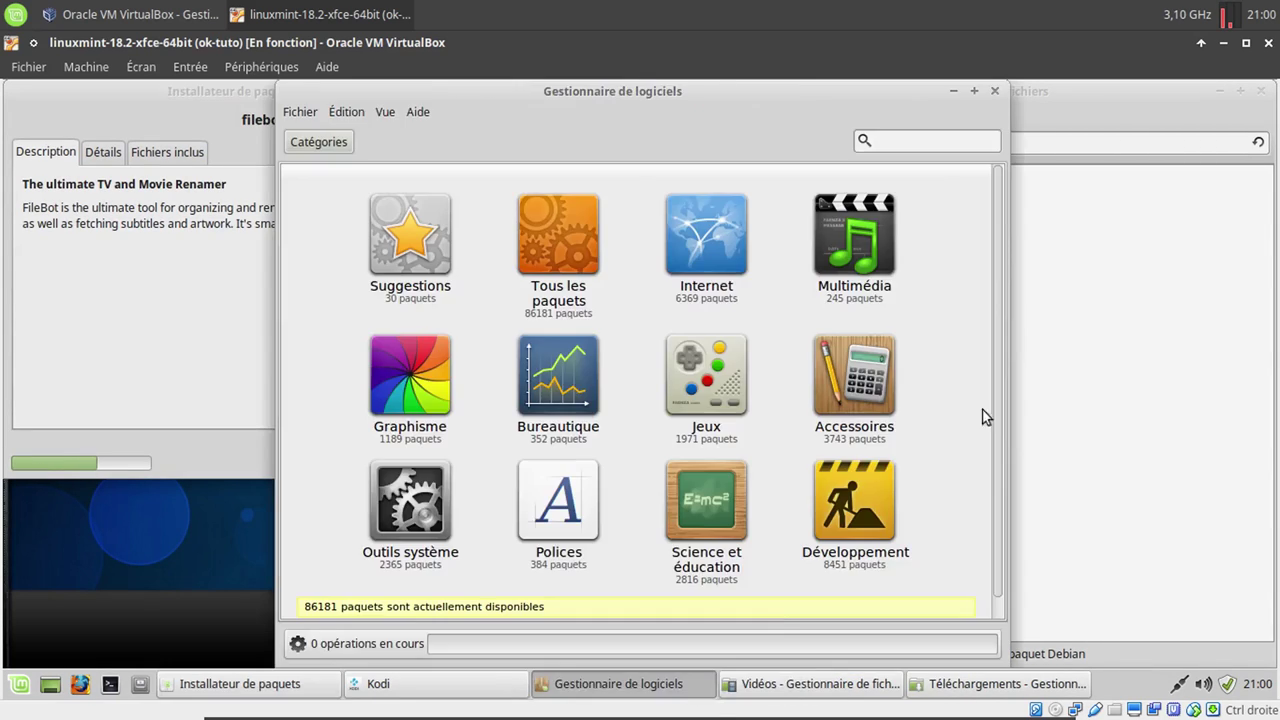
left_click(994, 92)
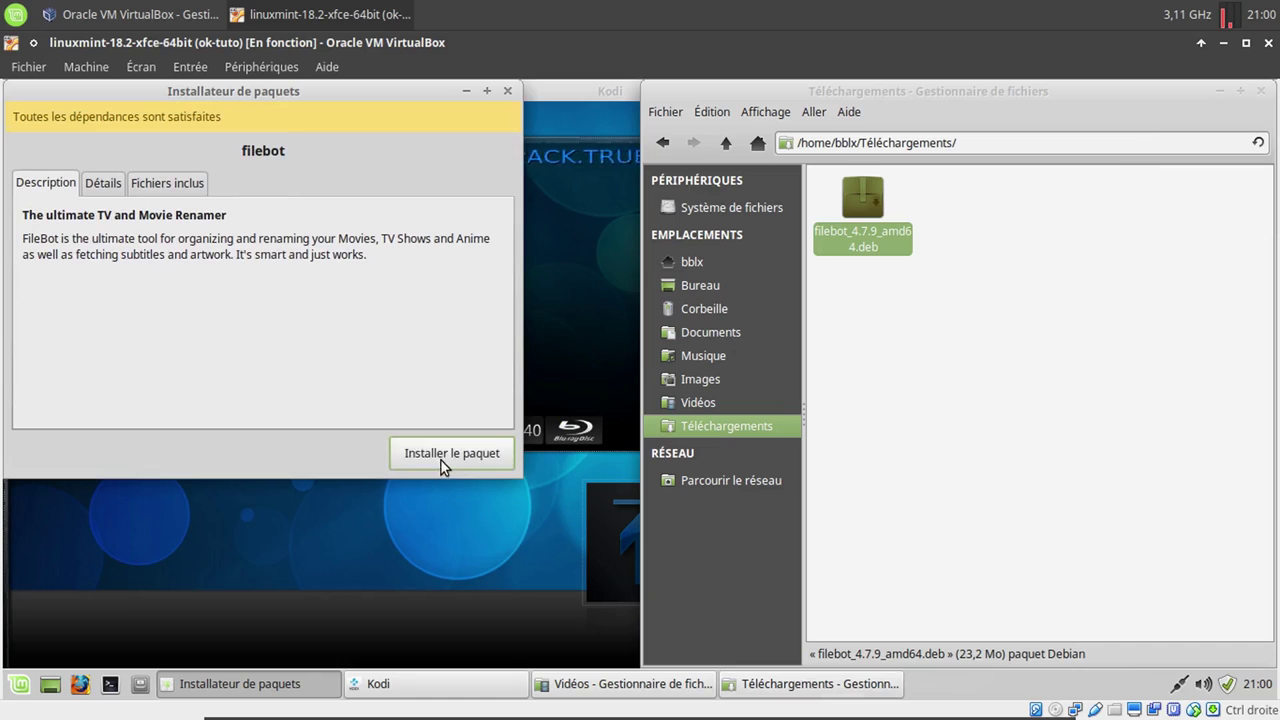
left_click(444, 460)
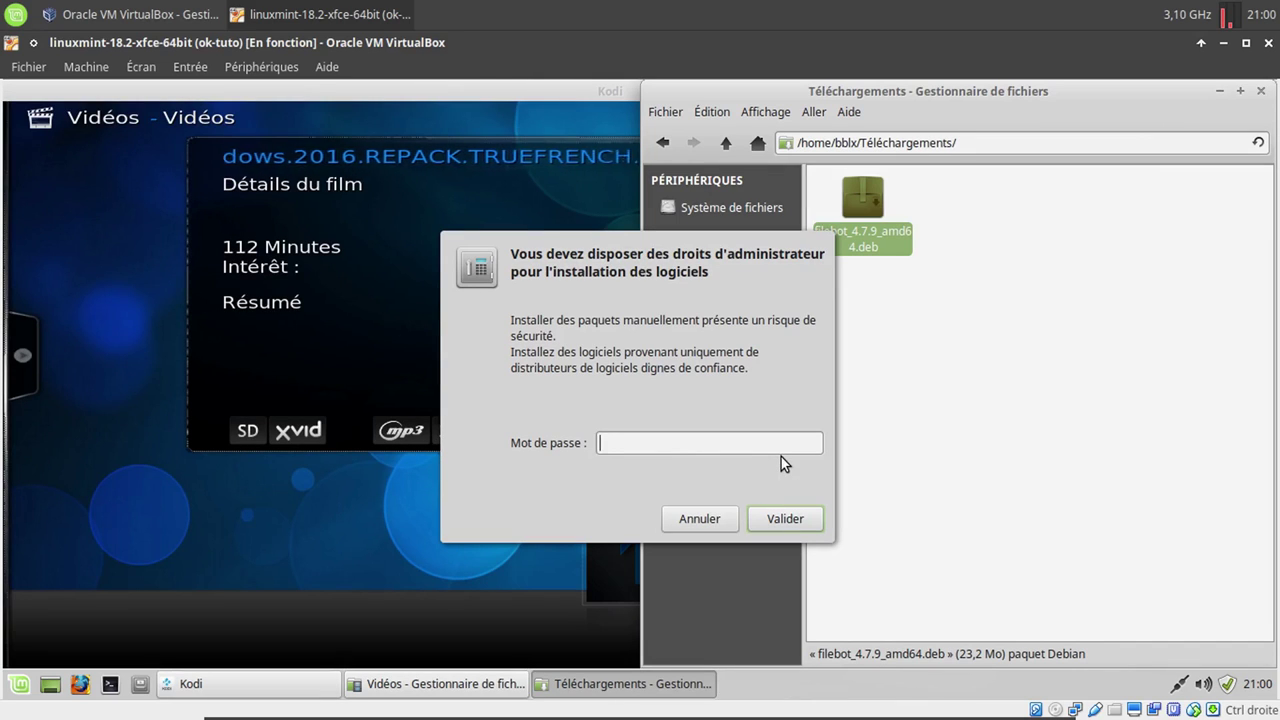
type("*****")
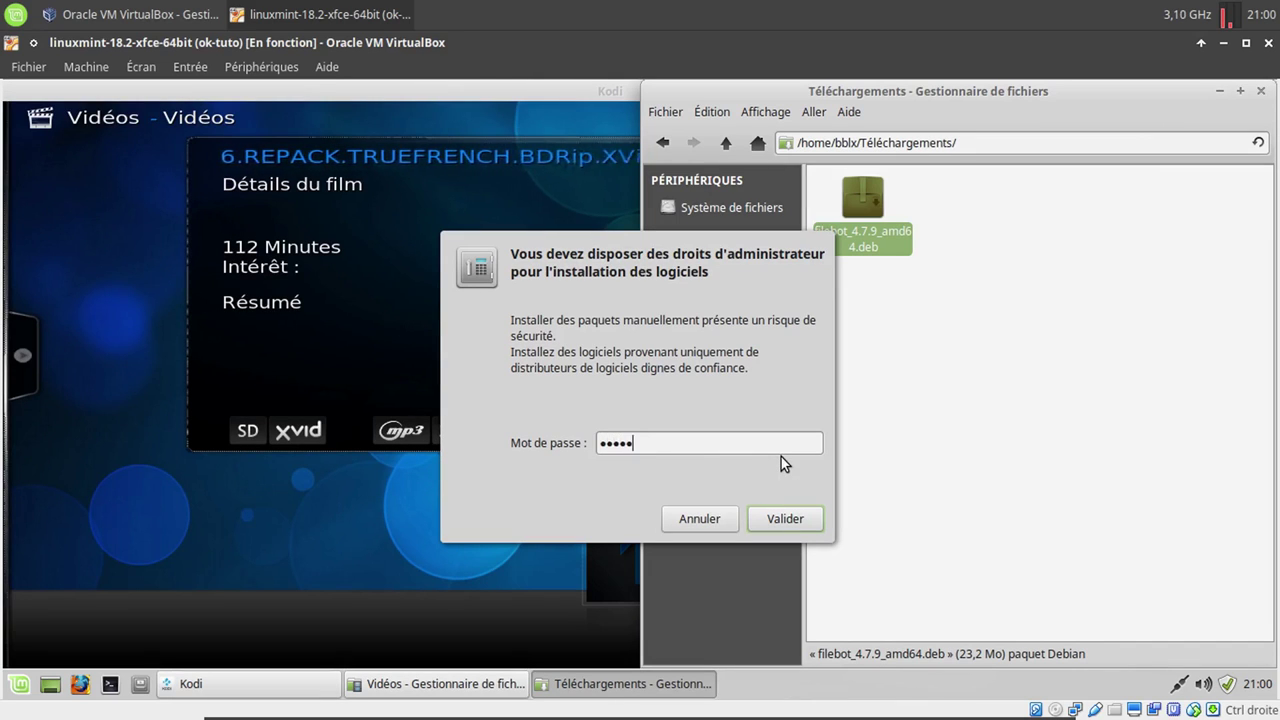
key("Return")
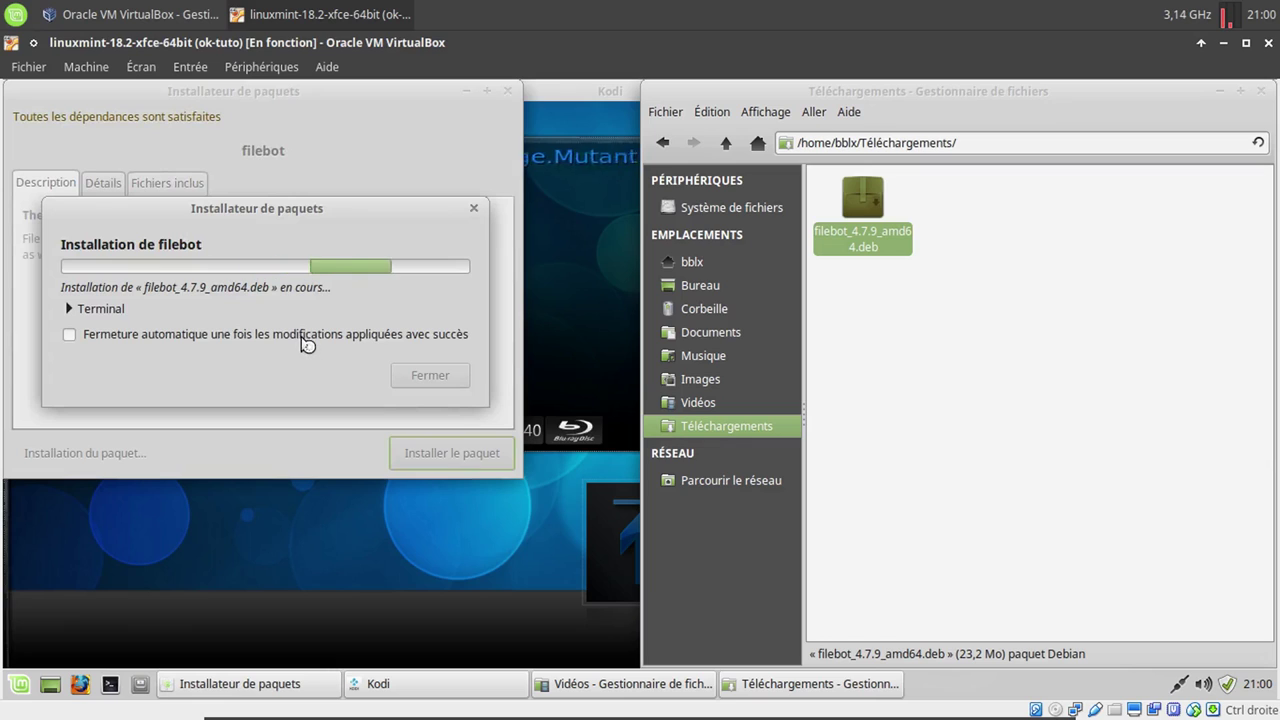
Enable automatic closing of the filebot installation dialog after success, and close the package installer
left_click(305, 340)
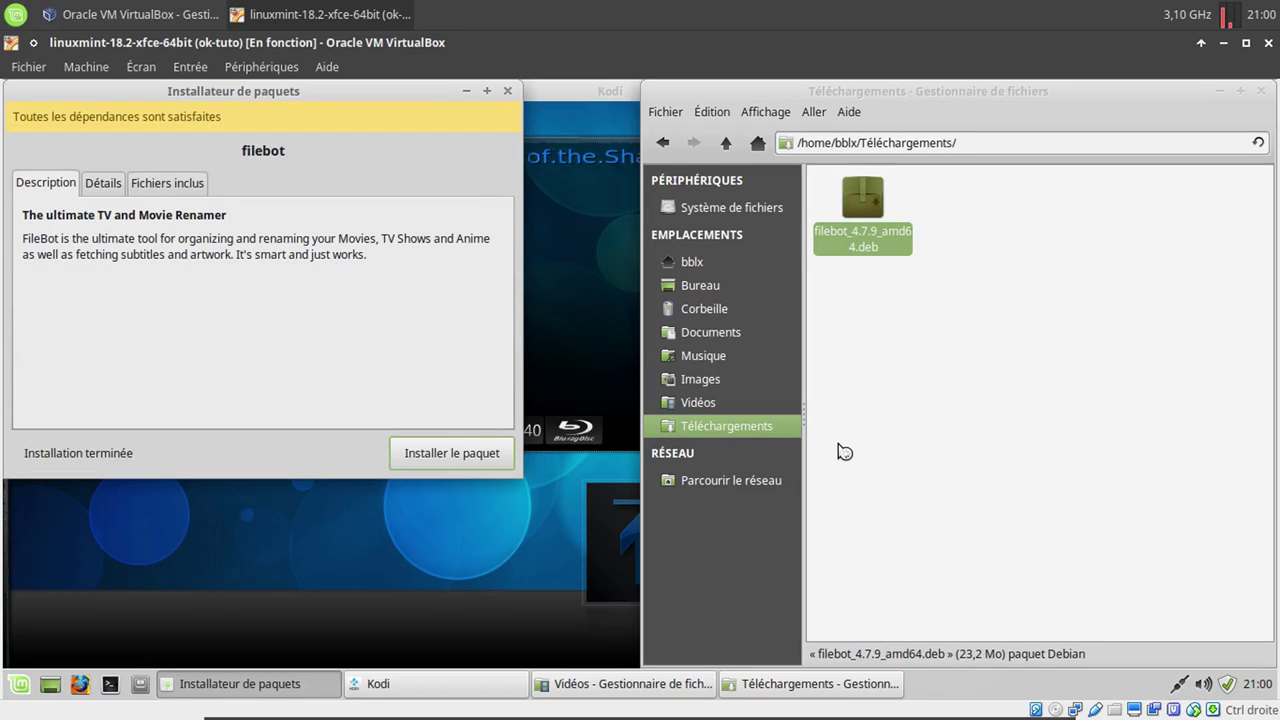
left_click(485, 457)
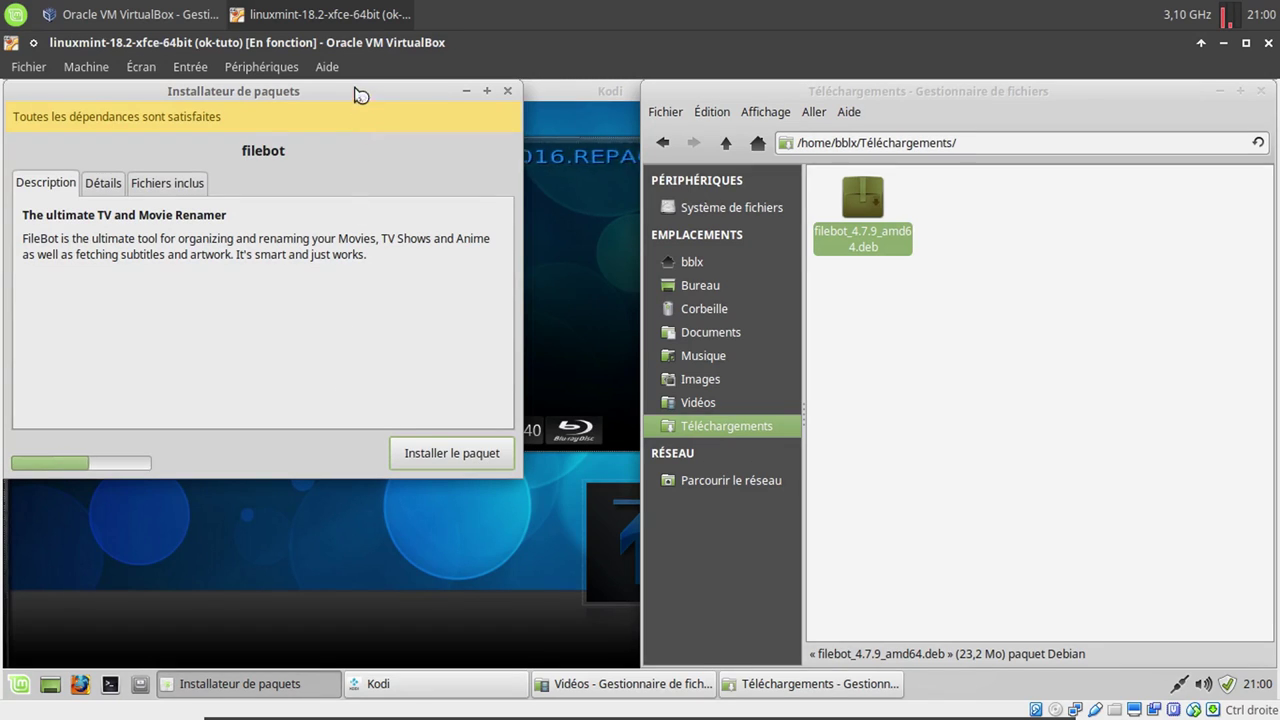
left_click_drag(357, 94, 563, 191)
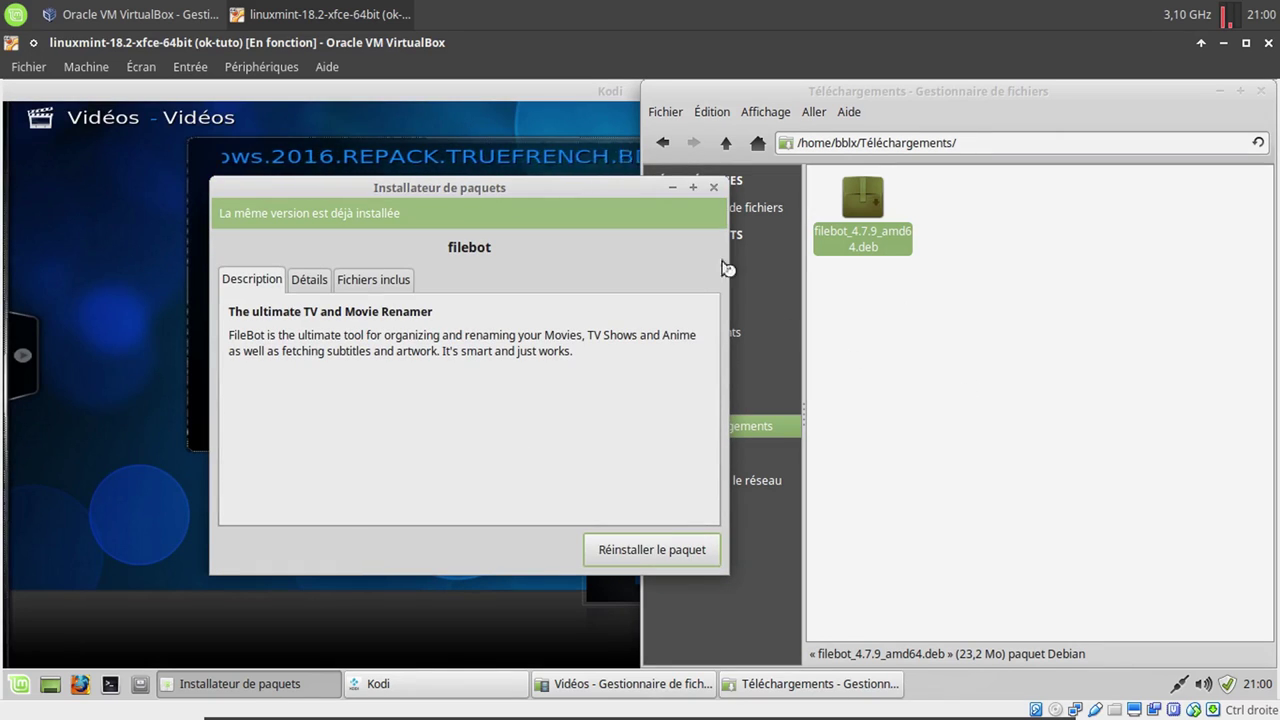
left_click(714, 189)
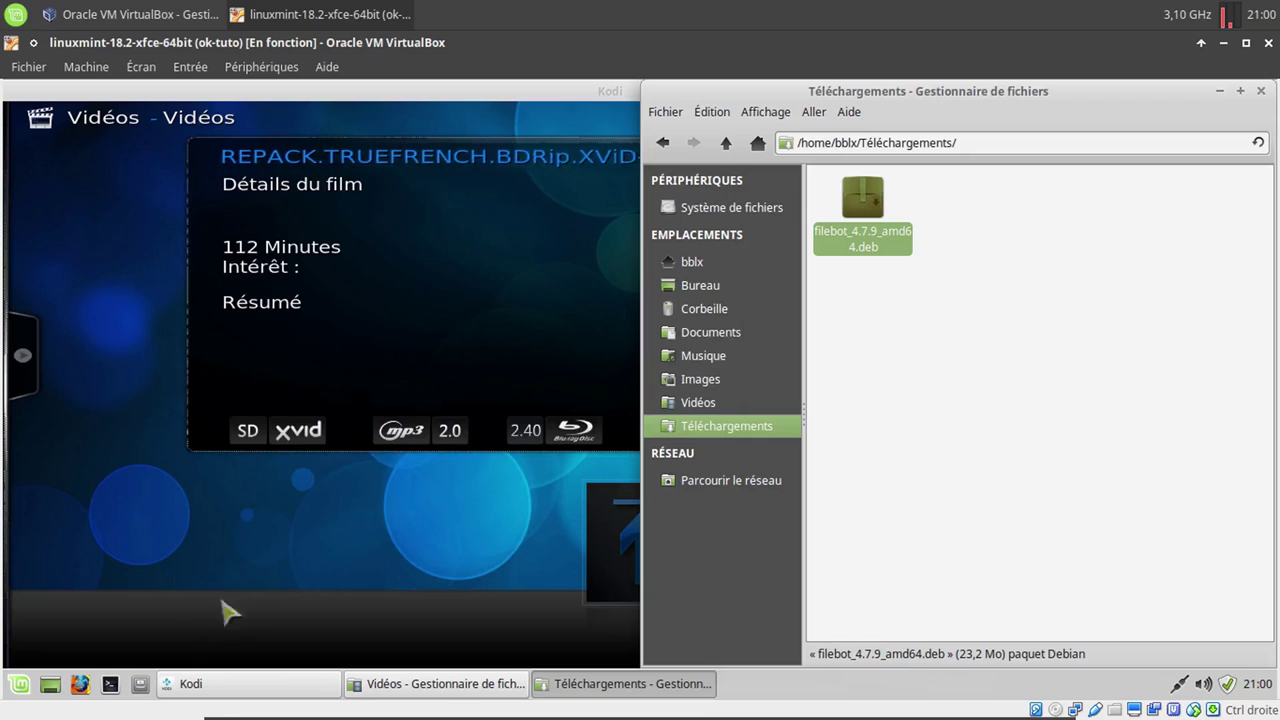
Try to launch FileBot by searching the applications for "file"
left_click(20, 685)
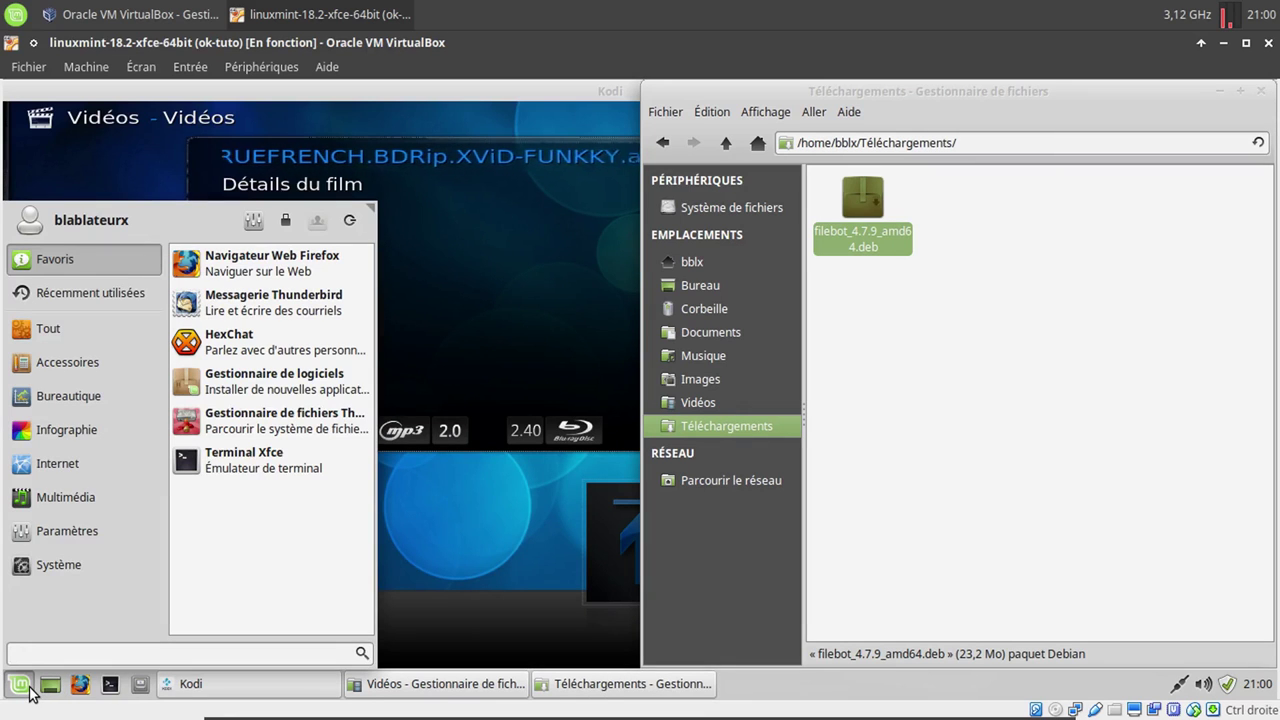
type("file")
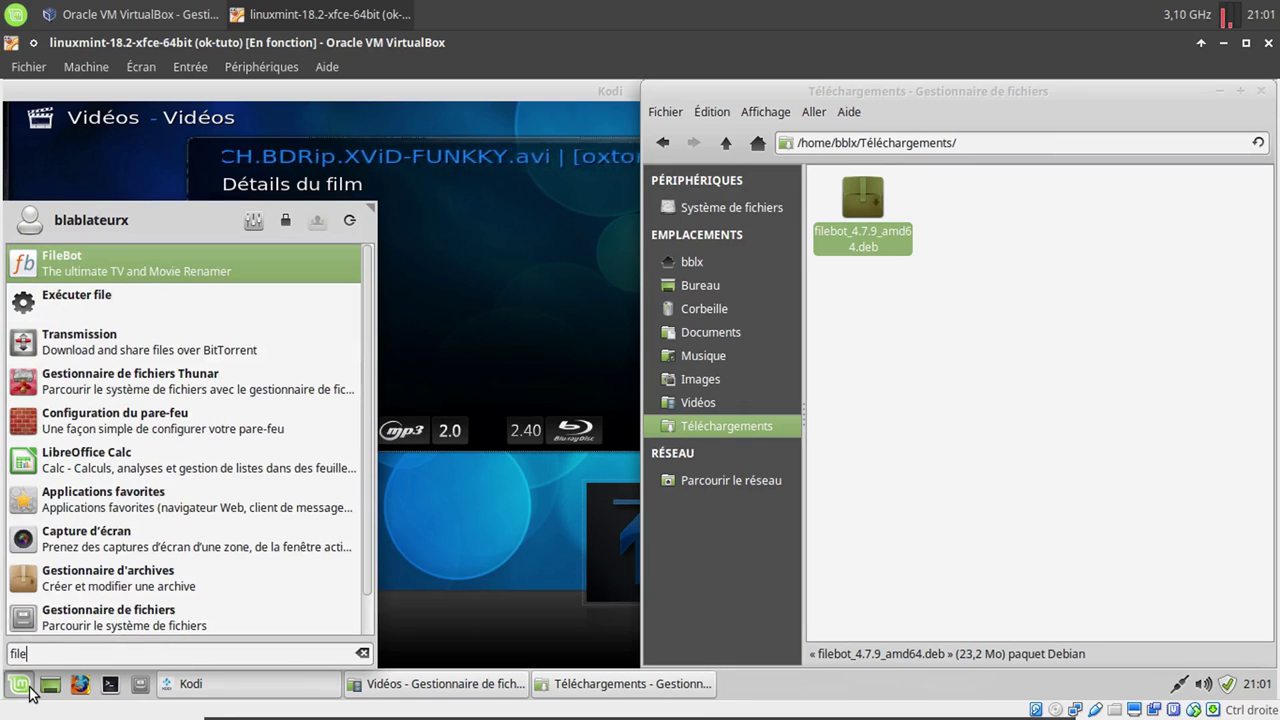
left_click(130, 263)
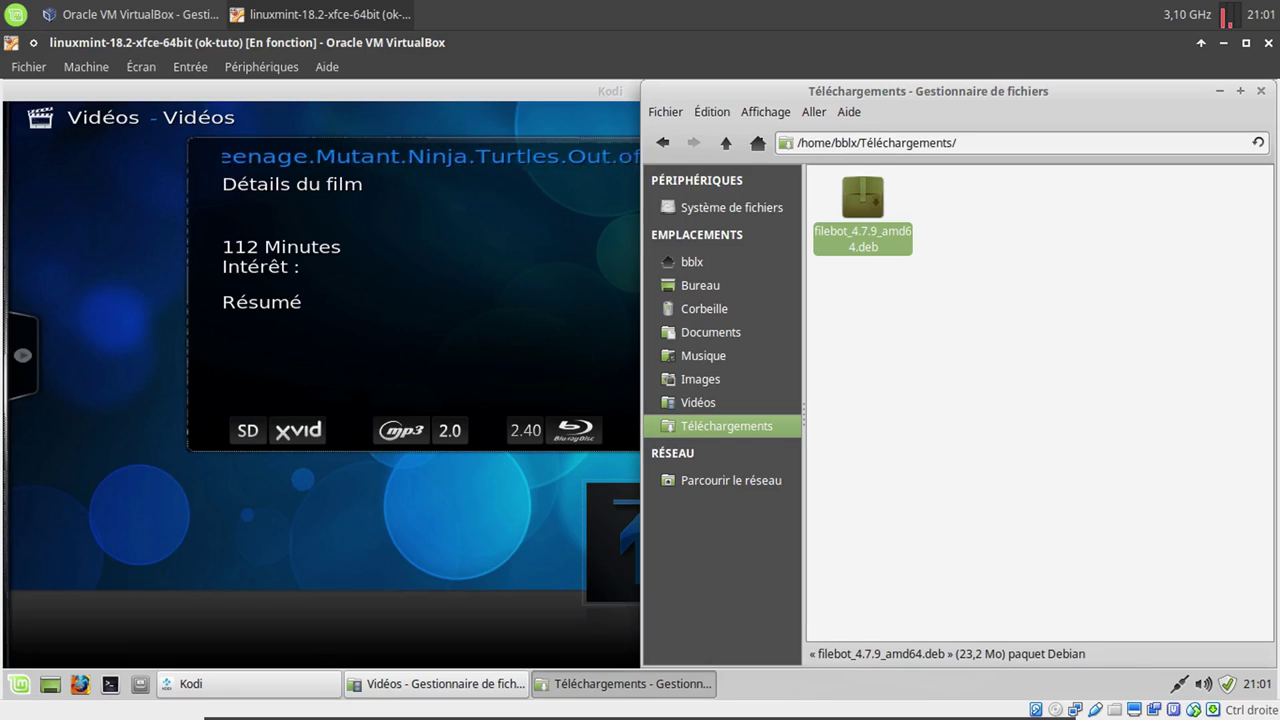
Move filebot_4.7.9_amd64.deb to the trash and close the Téléchargements window
right_click(888, 252)
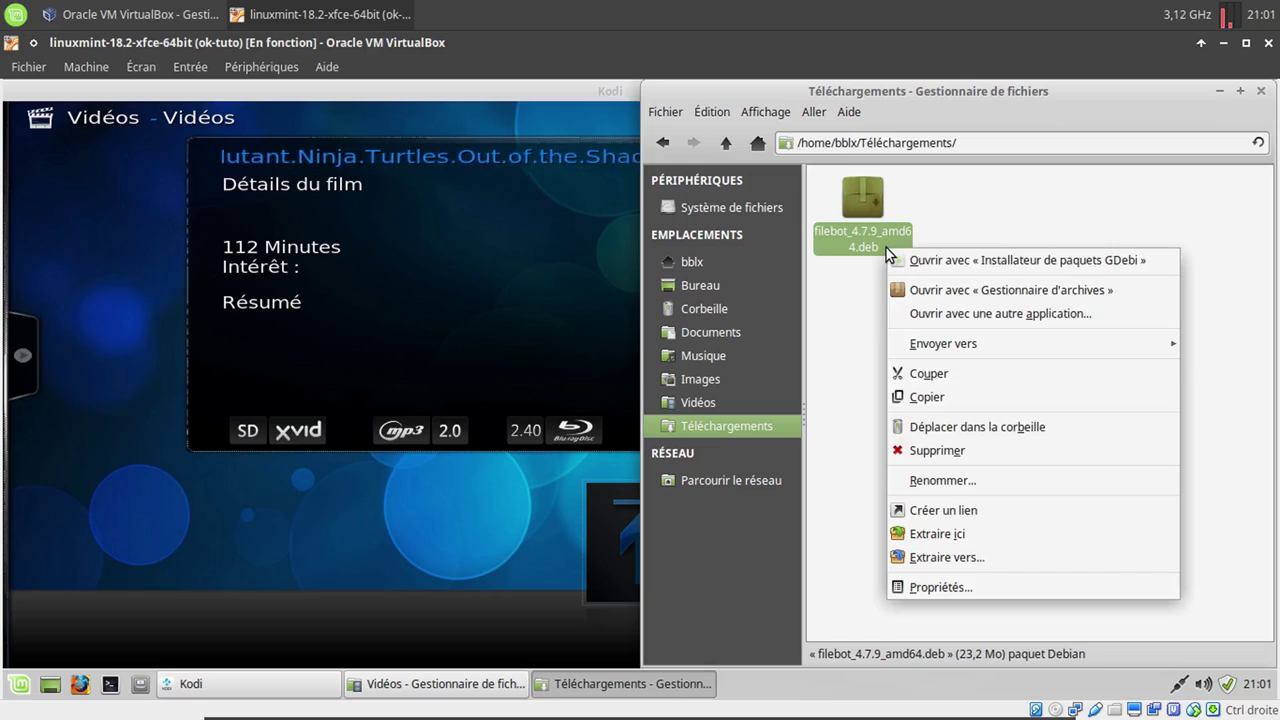
left_click(947, 424)
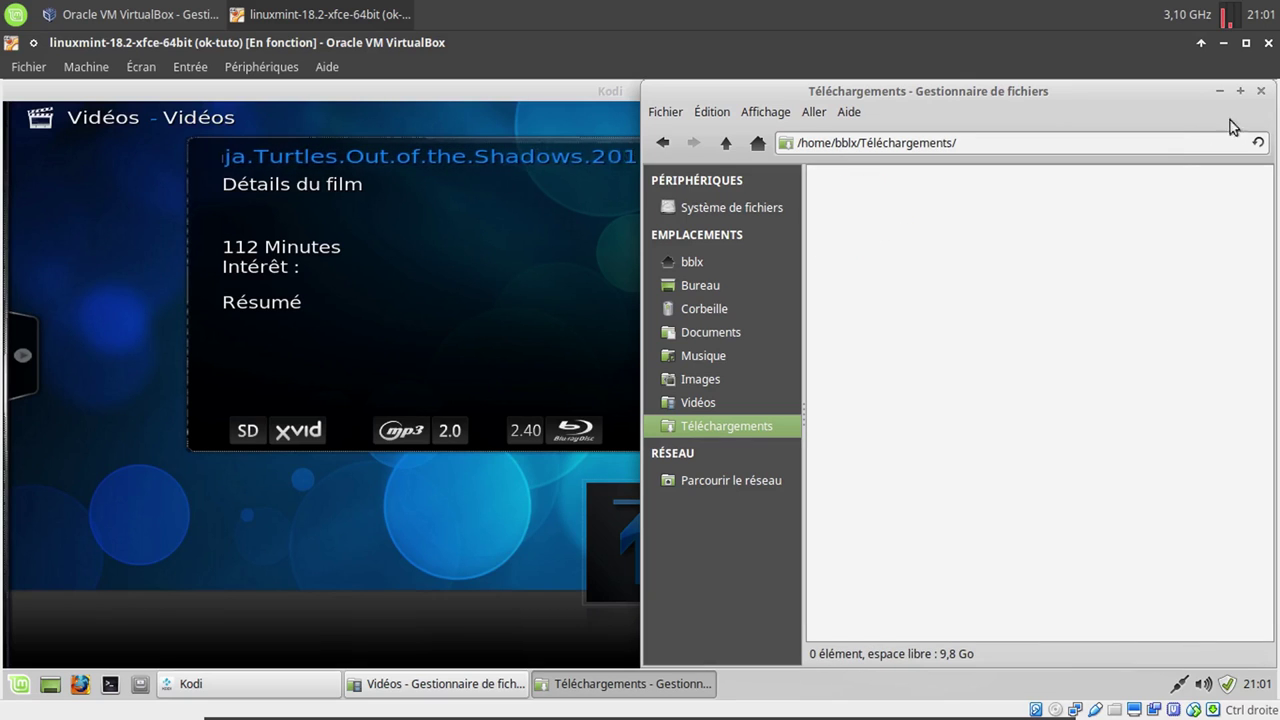
left_click(1261, 91)
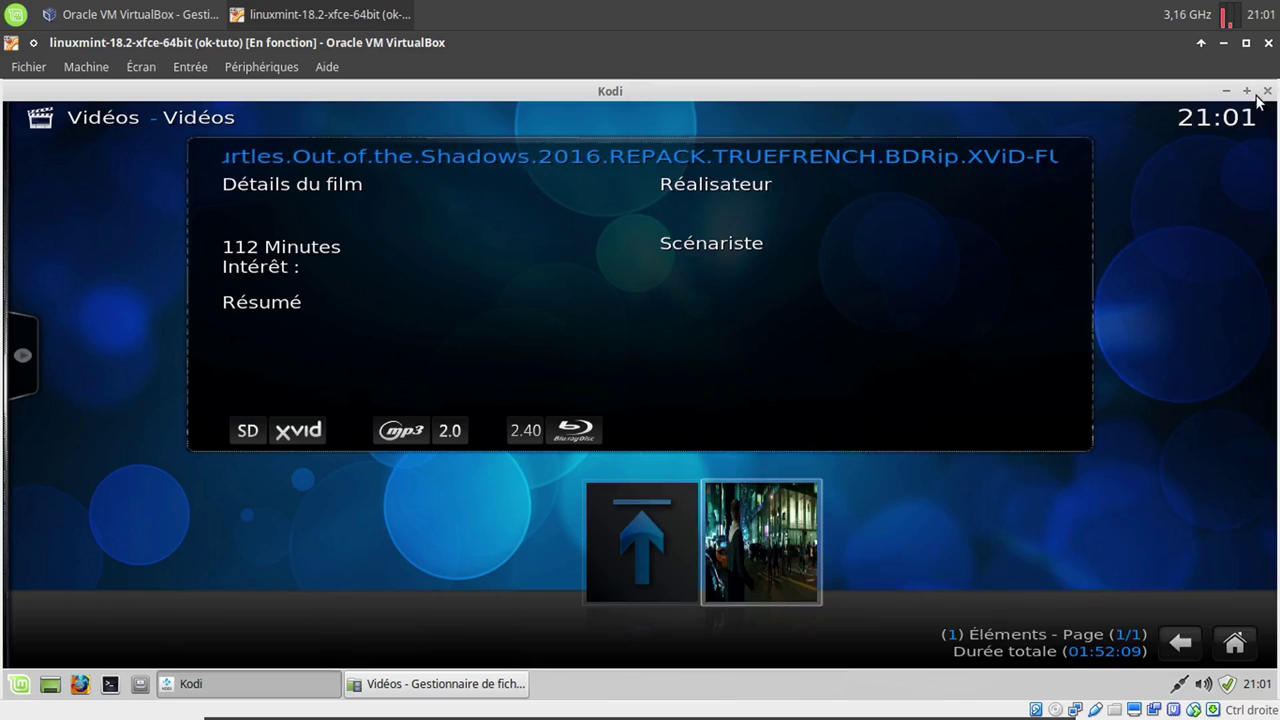
Return to Kodi's home screen, exit Kodi, and close the Vidéos file manager window
left_click(1235, 645)
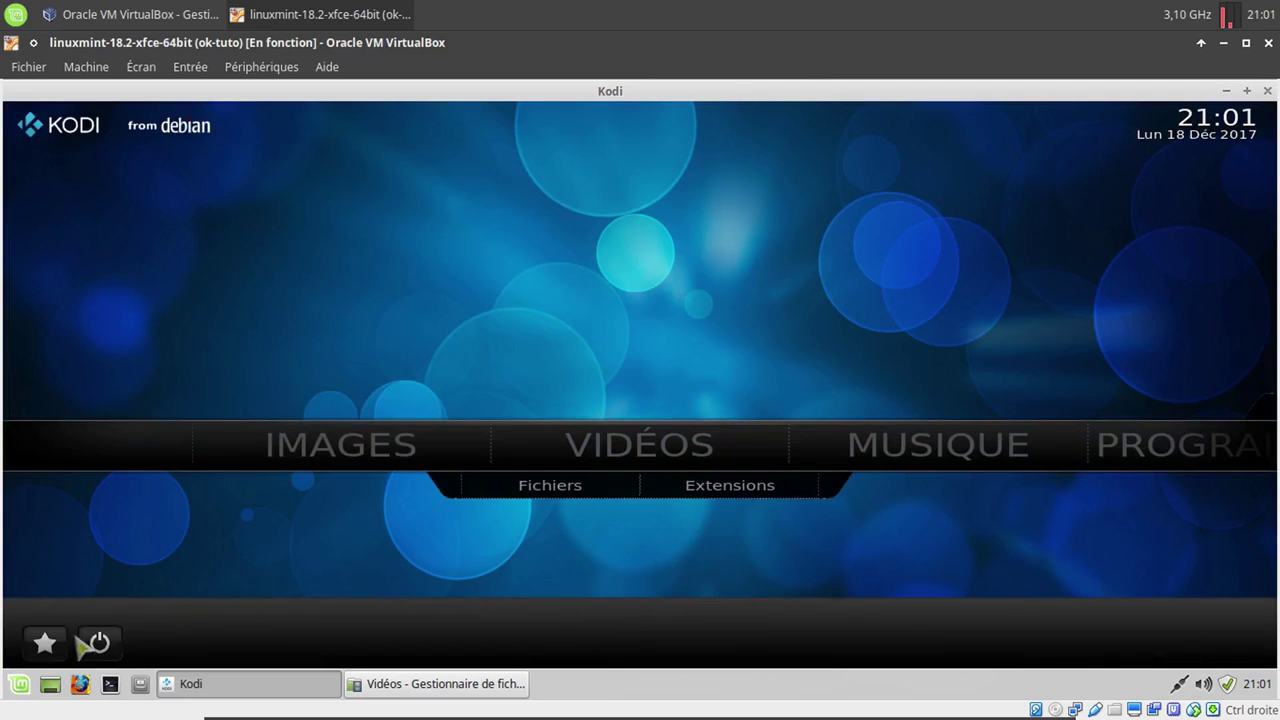
left_click(97, 643)
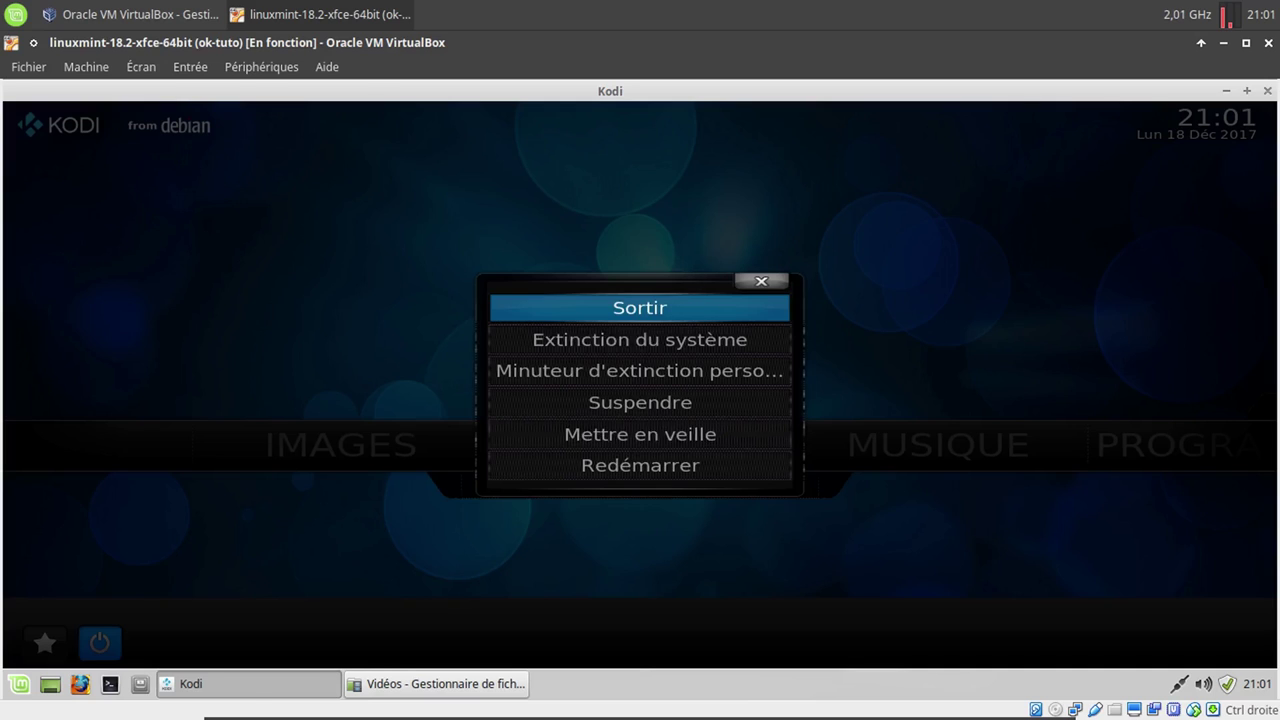
left_click(649, 310)
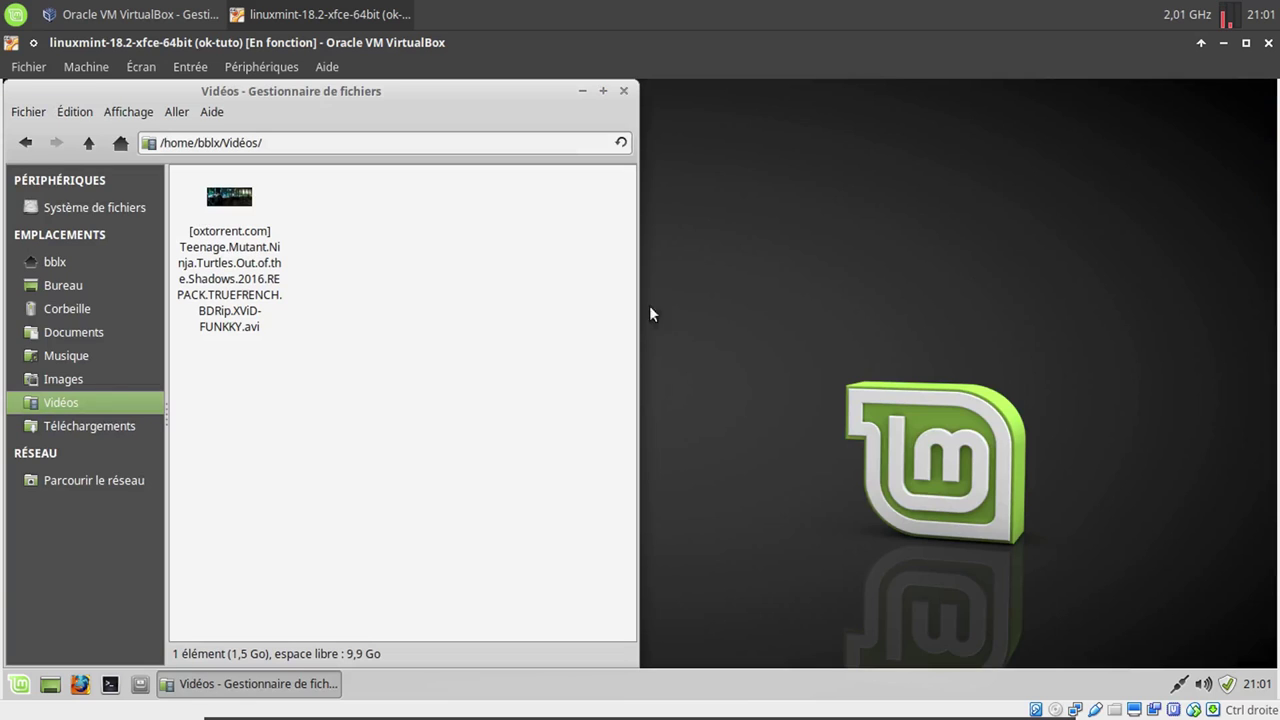
left_click(623, 91)
Open a terminal and install default-jre with sudo apt, entering the sudo password and accepting the installation
left_click(110, 684)
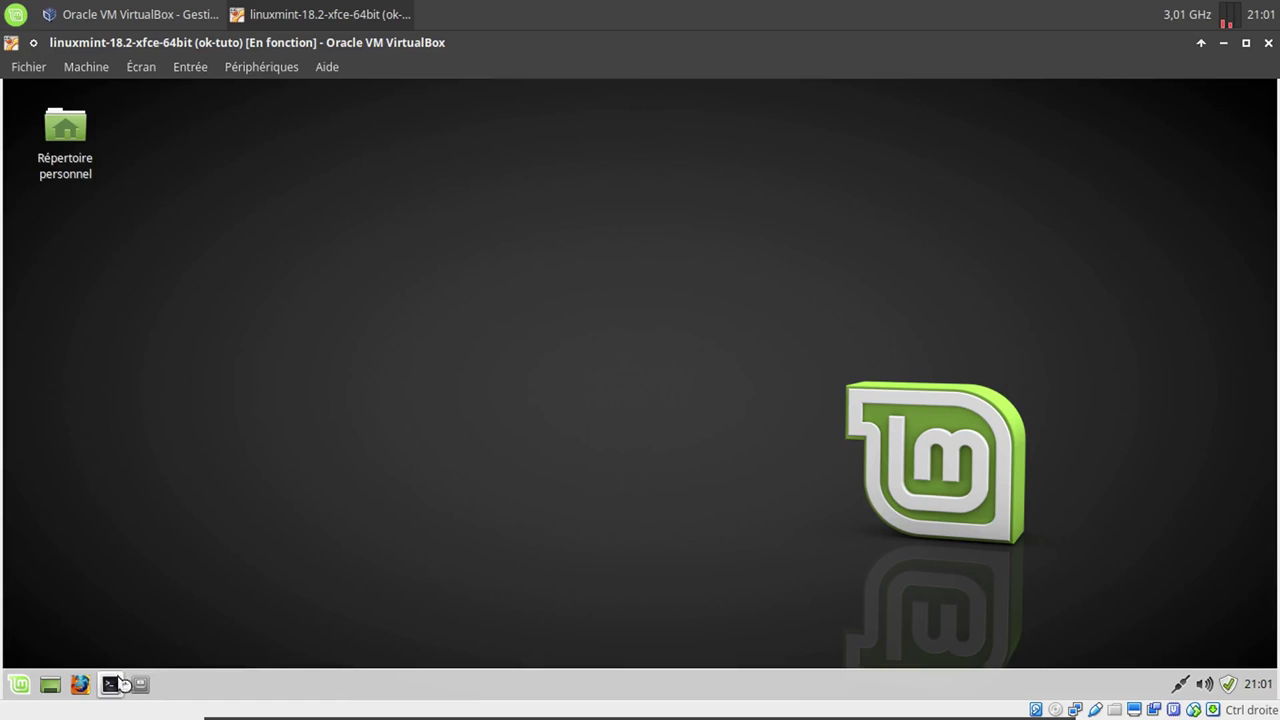
left_click_drag(495, 85, 764, 203)
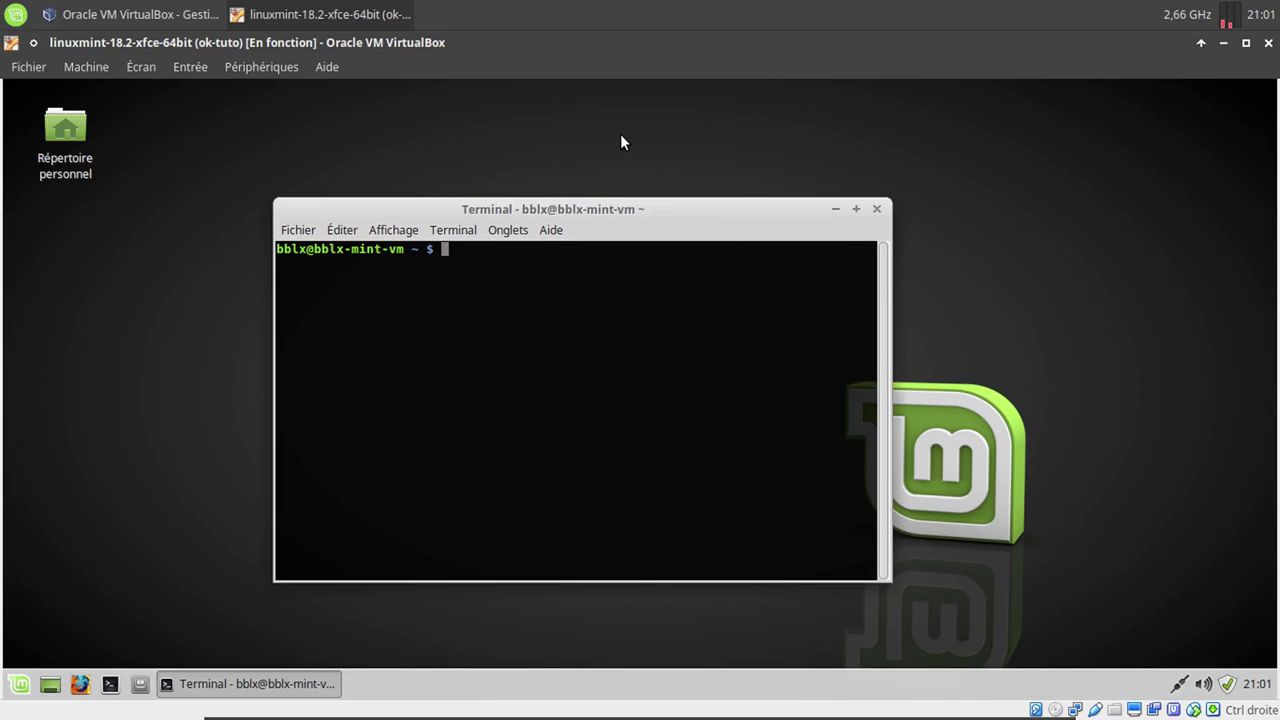
type("sudo apt ins")
type("ta")
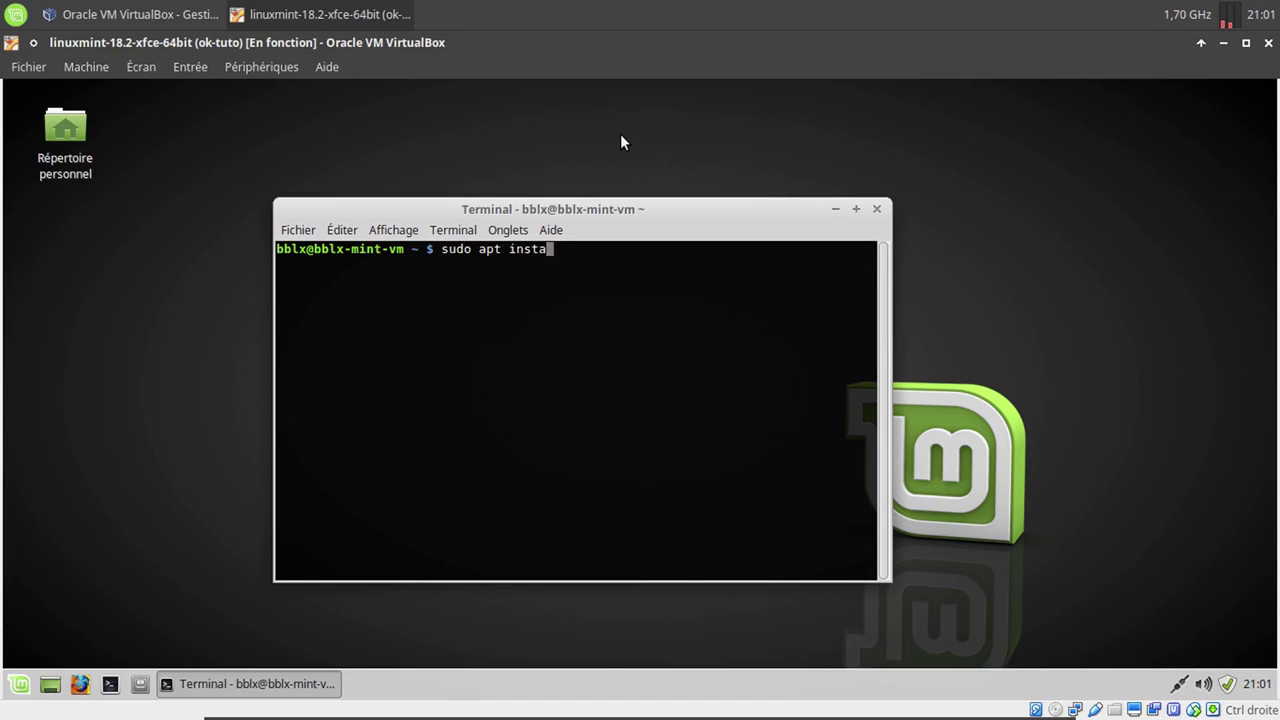
type("ll default-jre")
key("Return")
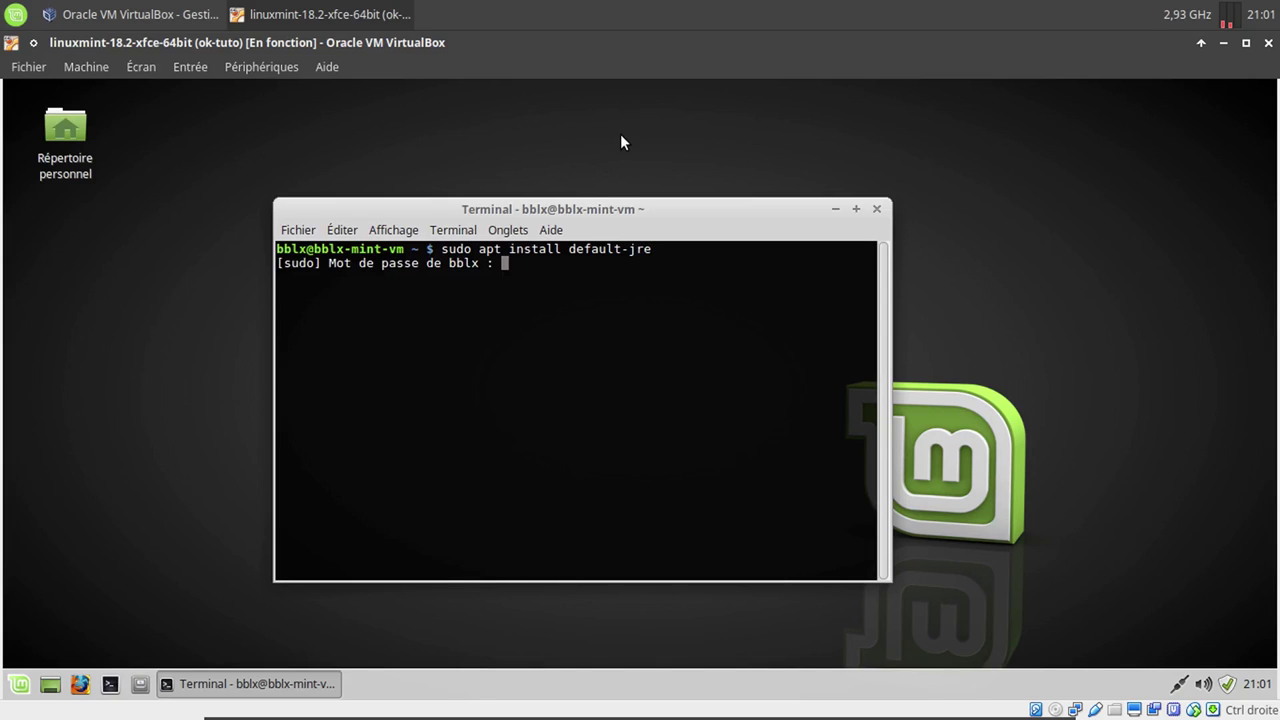
key("Return")
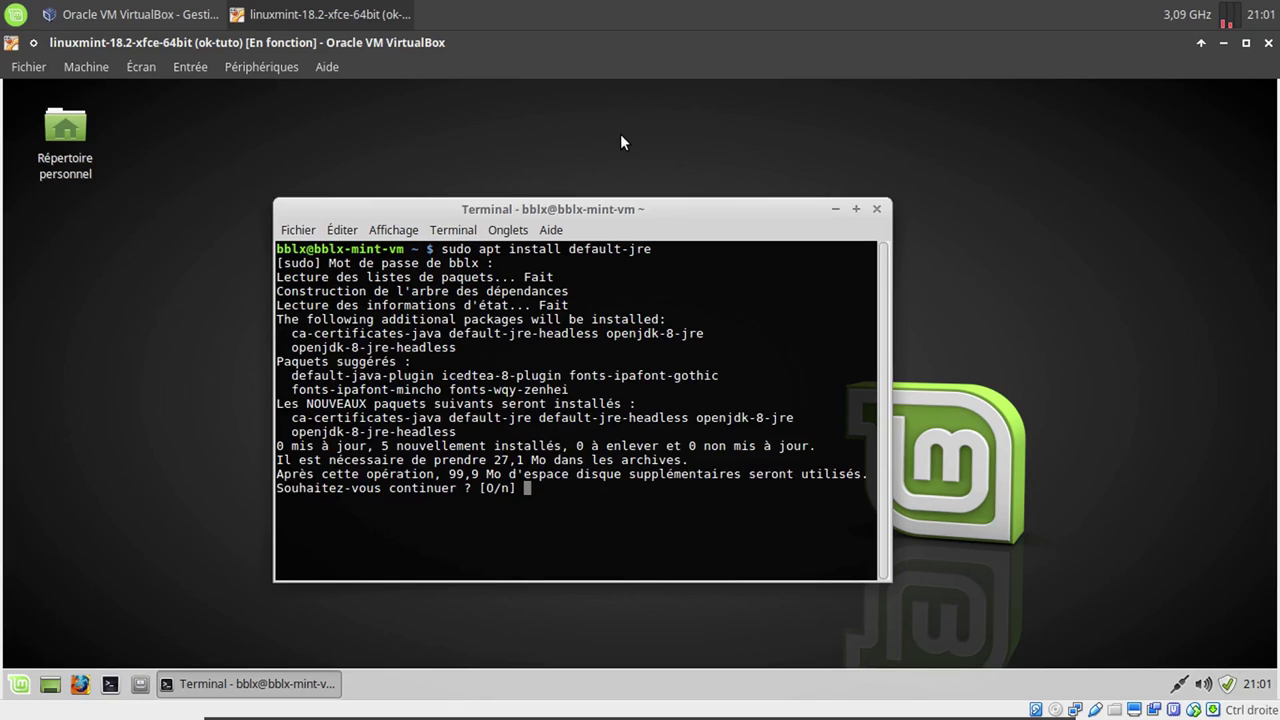
type("o")
key("Return")
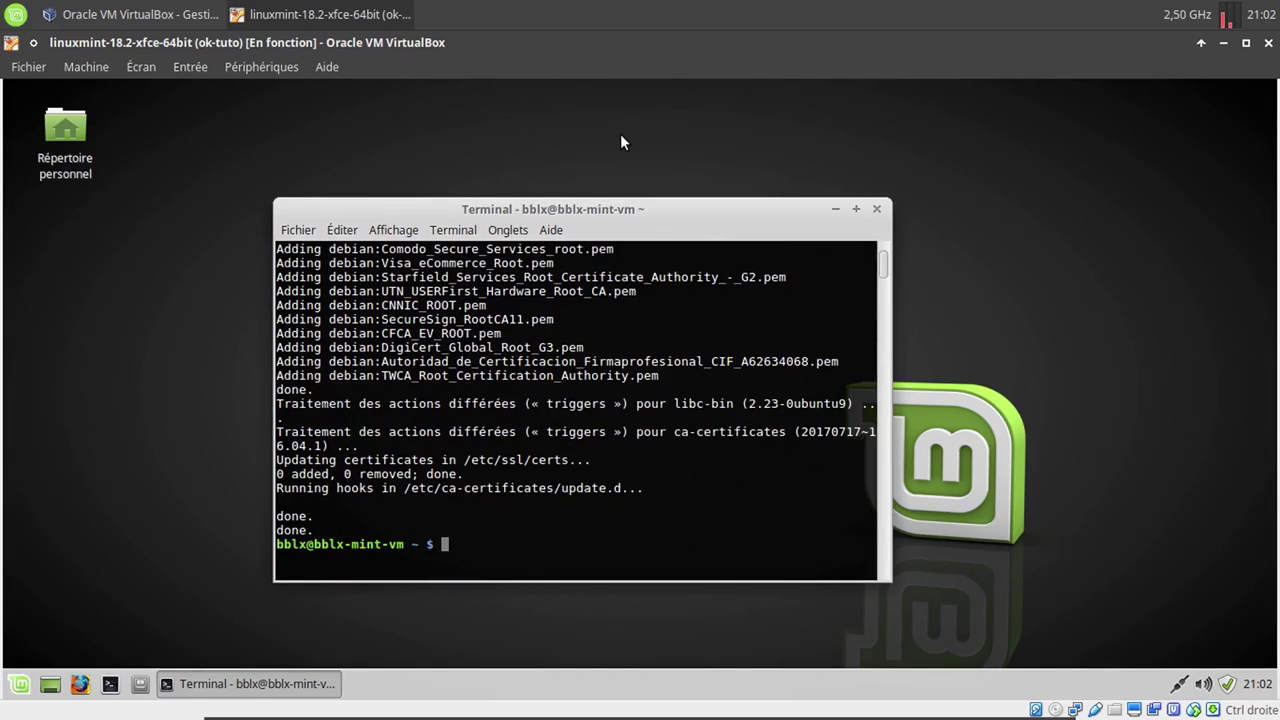
Install the icedtea-plugin package with sudo apt by editing the previous install command, and accept the installation
type("sudo apt install default-jre")
key("BackSpace")
key("BackSpace")
key("BackSpace")
key("BackSpace")
key("BackSpace")
key("BackSpace")
key("BackSpace")
key("BackSpace")
key("BackSpace")
key("BackSpace")
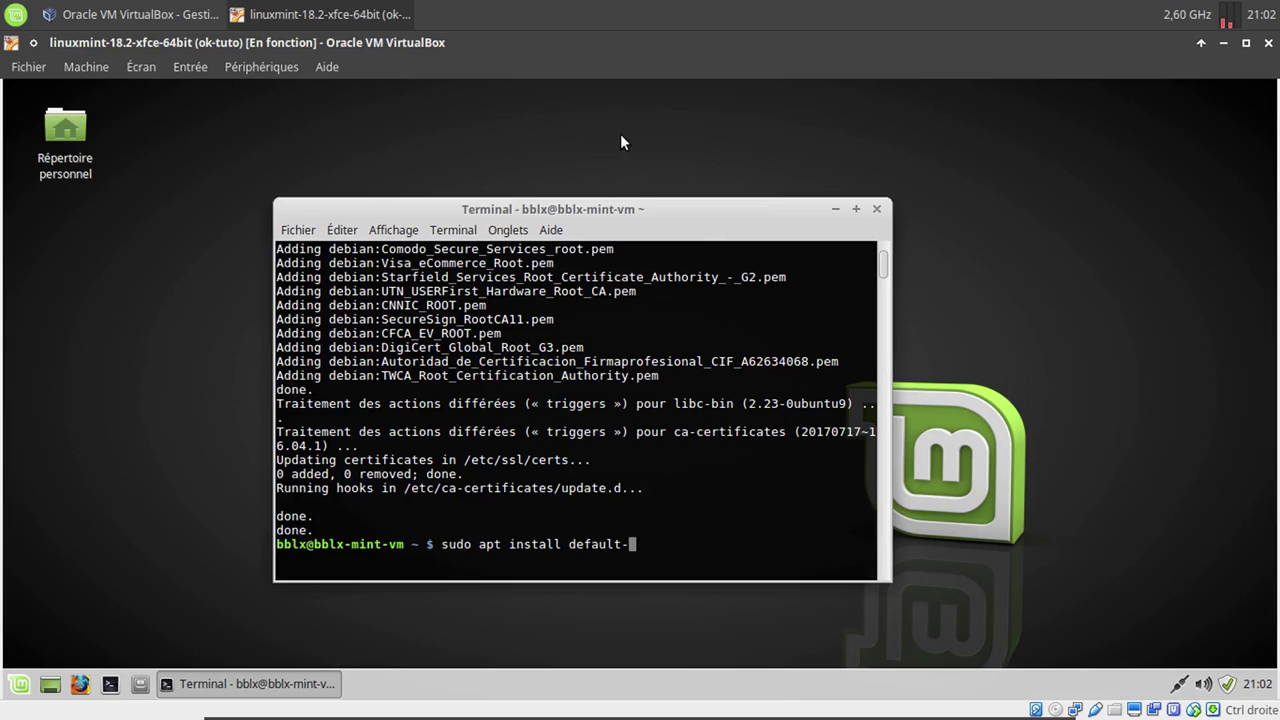
key("BackSpace")
type("icedtea-plu")
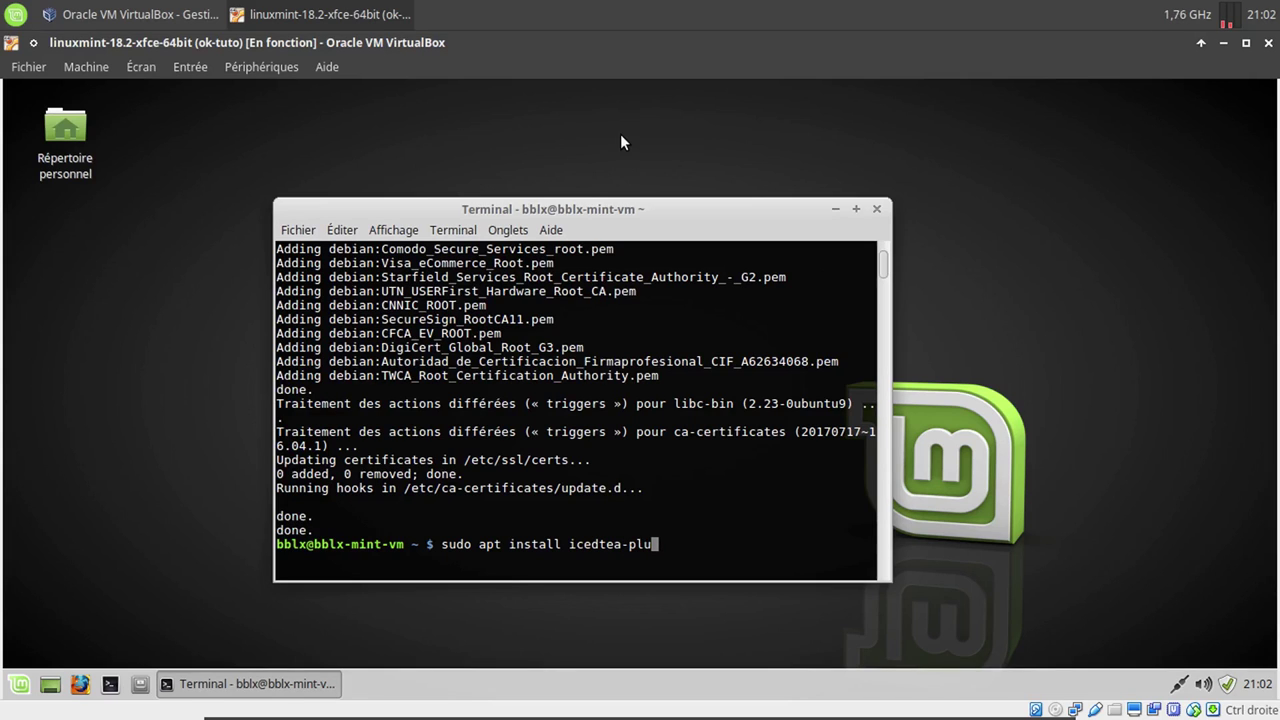
type("gin")
key("Return")
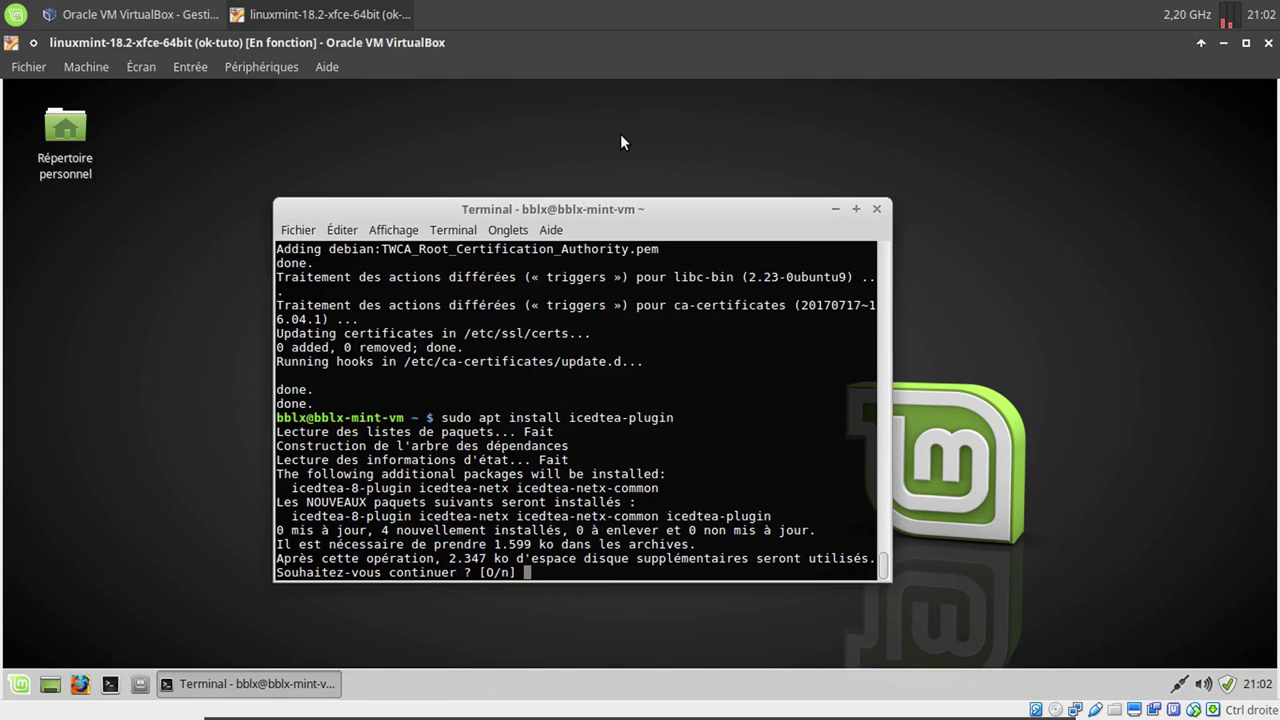
type("o")
key("Return")
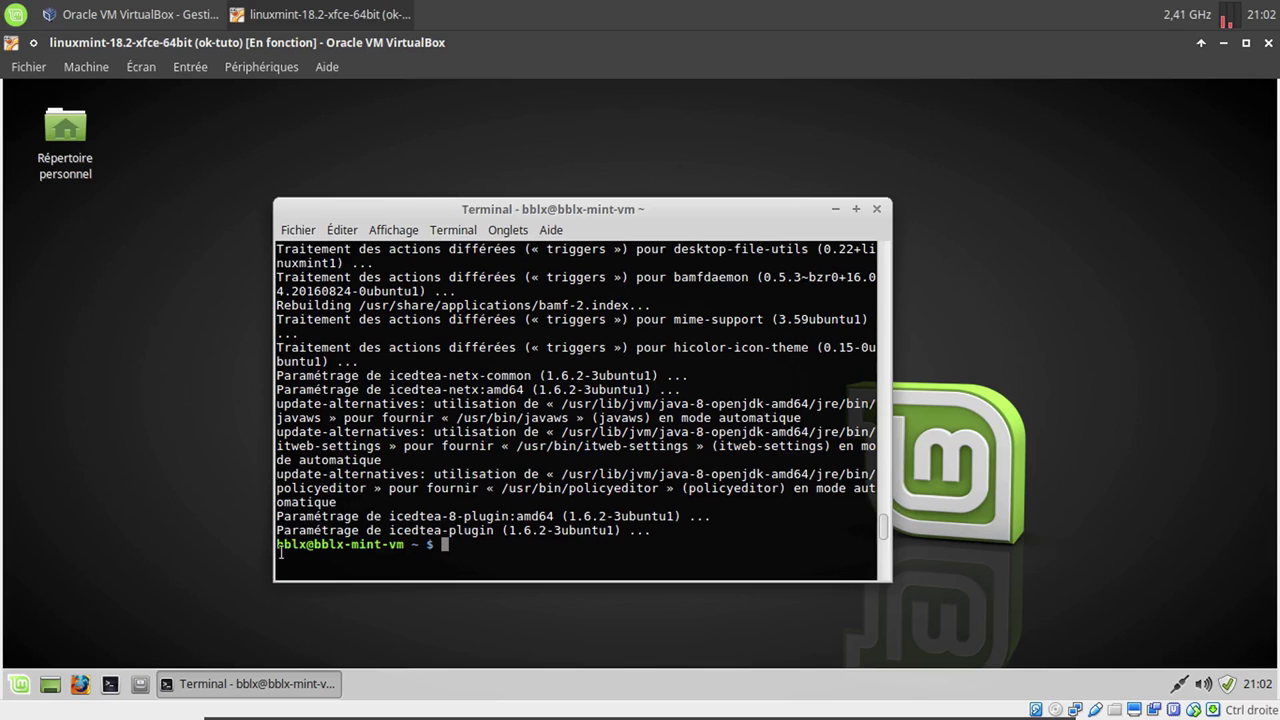
Launch FileBot by searching the applications for "file" to test its startup, and close its window
left_click(17, 686)
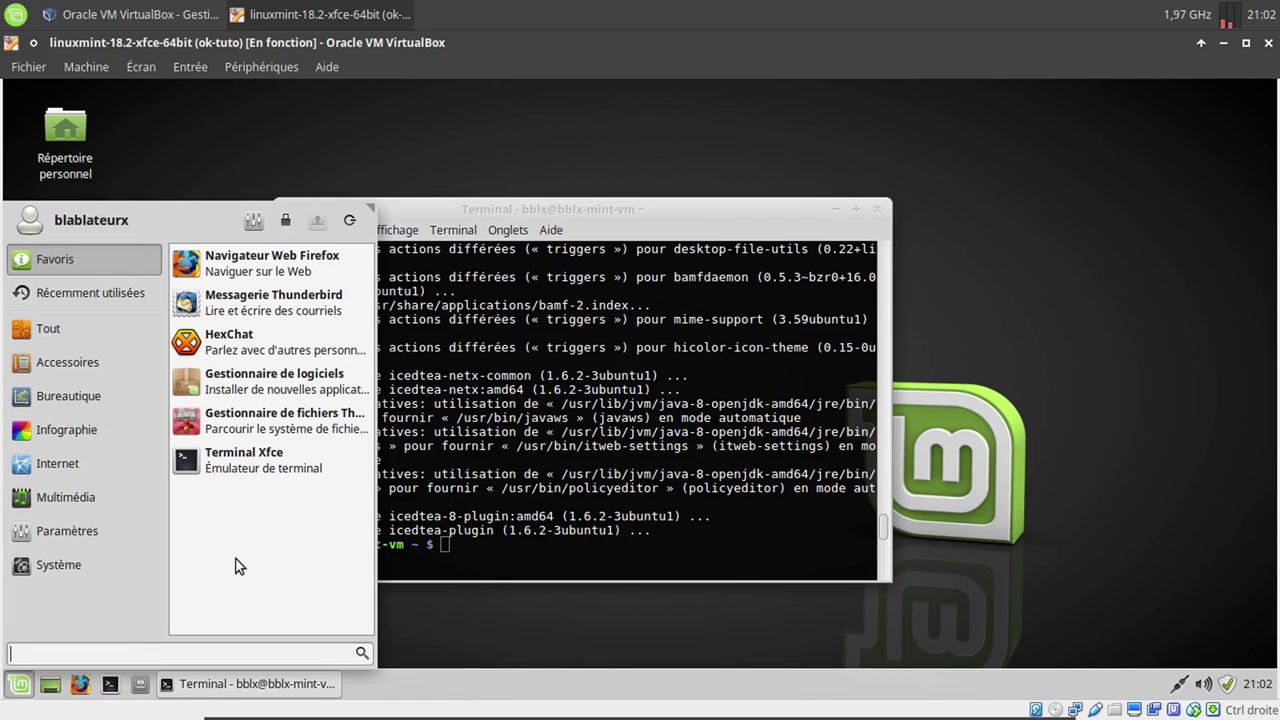
type("file")
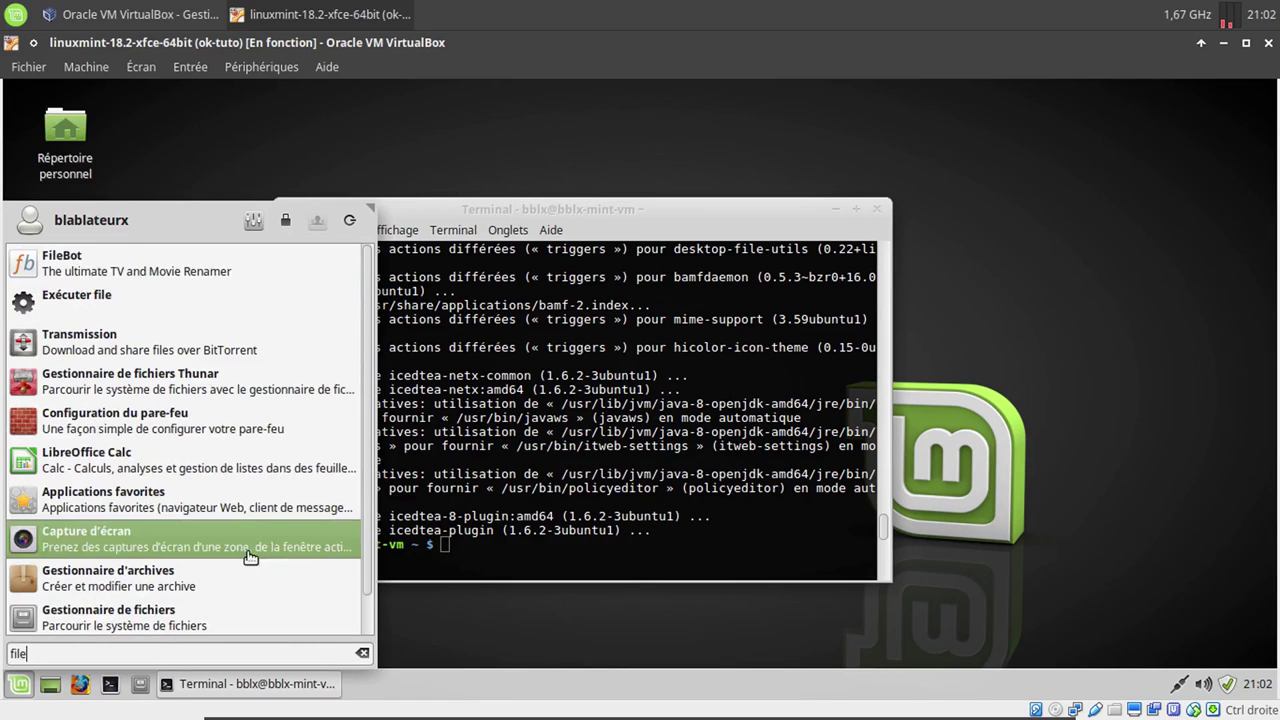
left_click(260, 279)
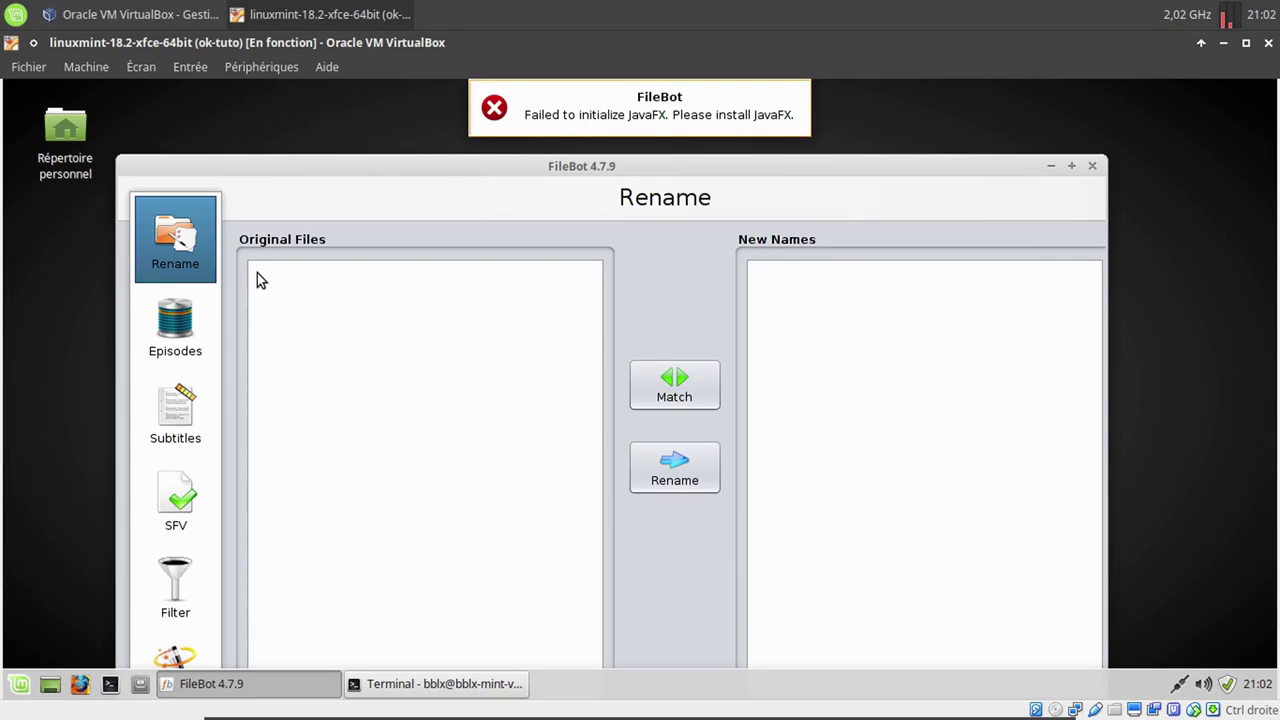
left_click(1093, 167)
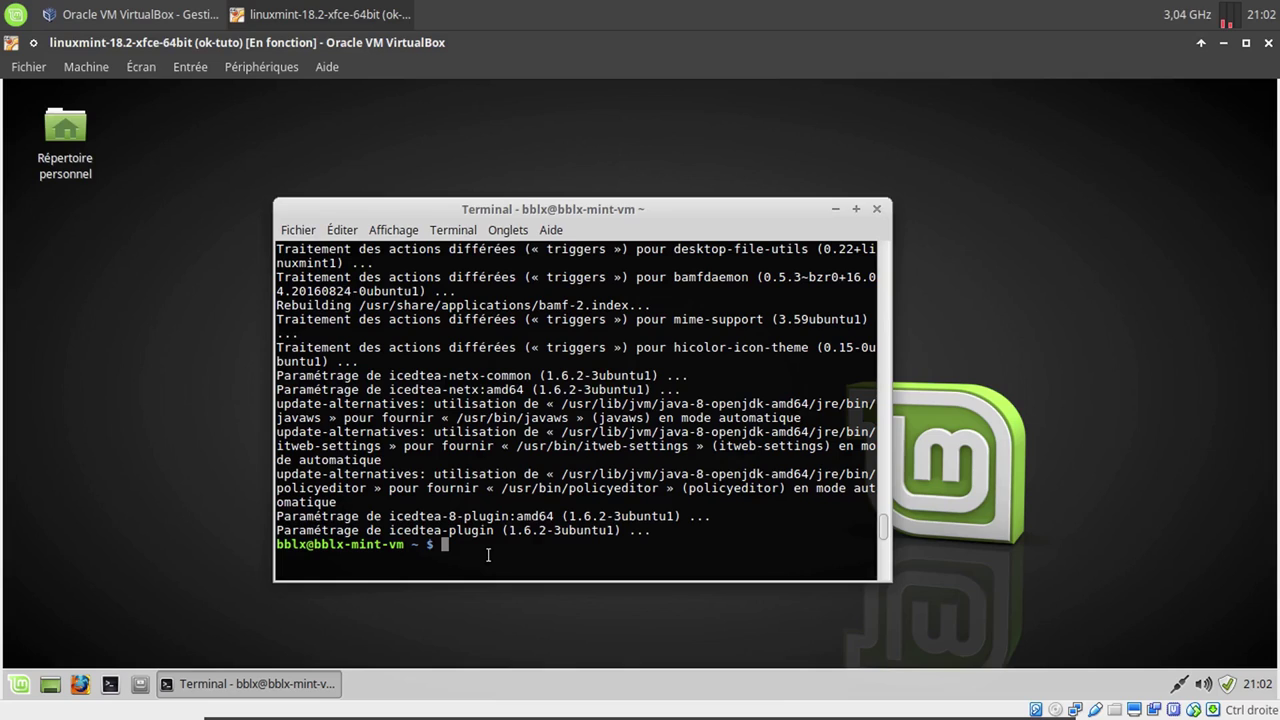
Test FileBot from the terminal with sudo filebot, and close its window
type("suydo")
key("BackSpace")
key("BackSpace")
key("BackSpace")
type("do filebot")
left_click(20, 684)
type("fi")
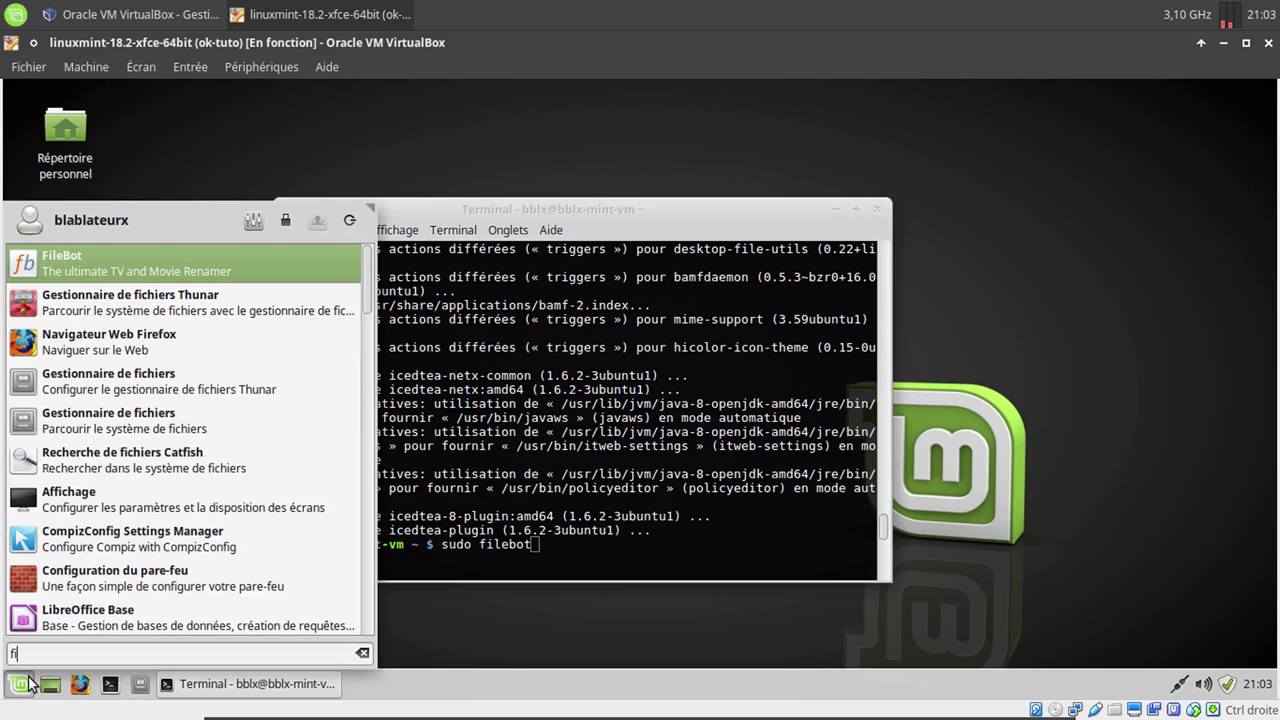
left_click(571, 565)
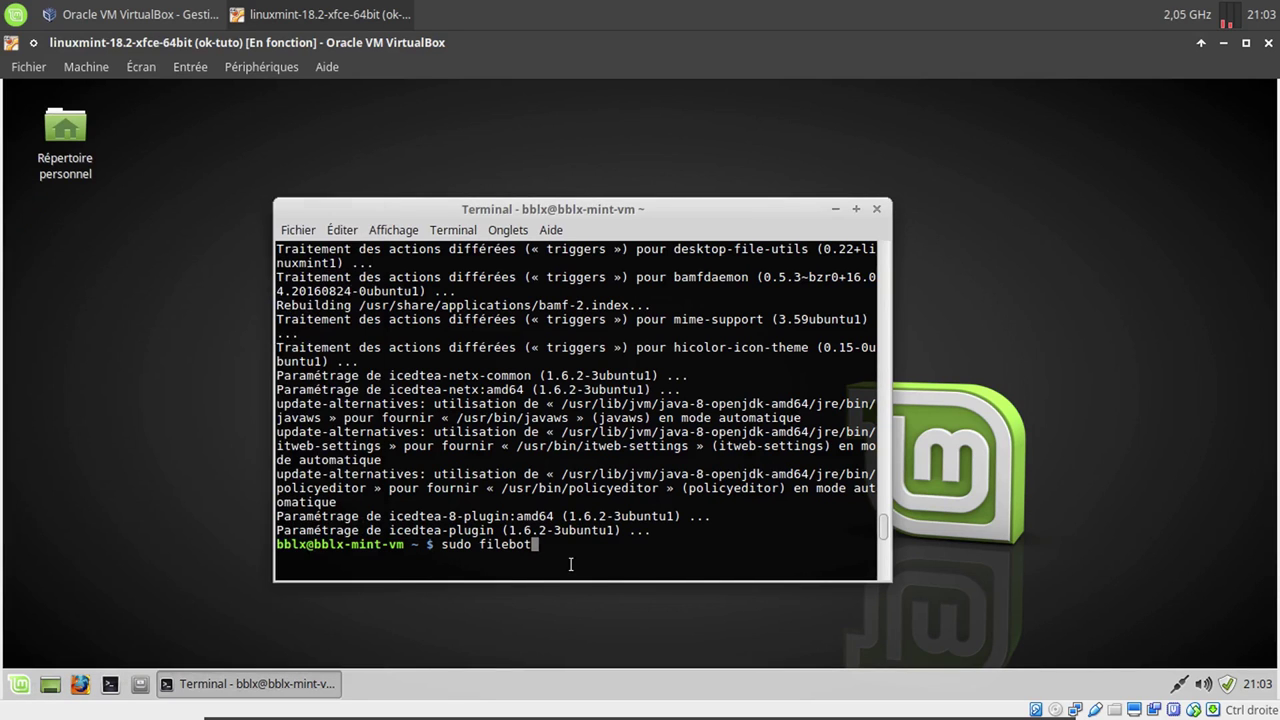
key("Return")
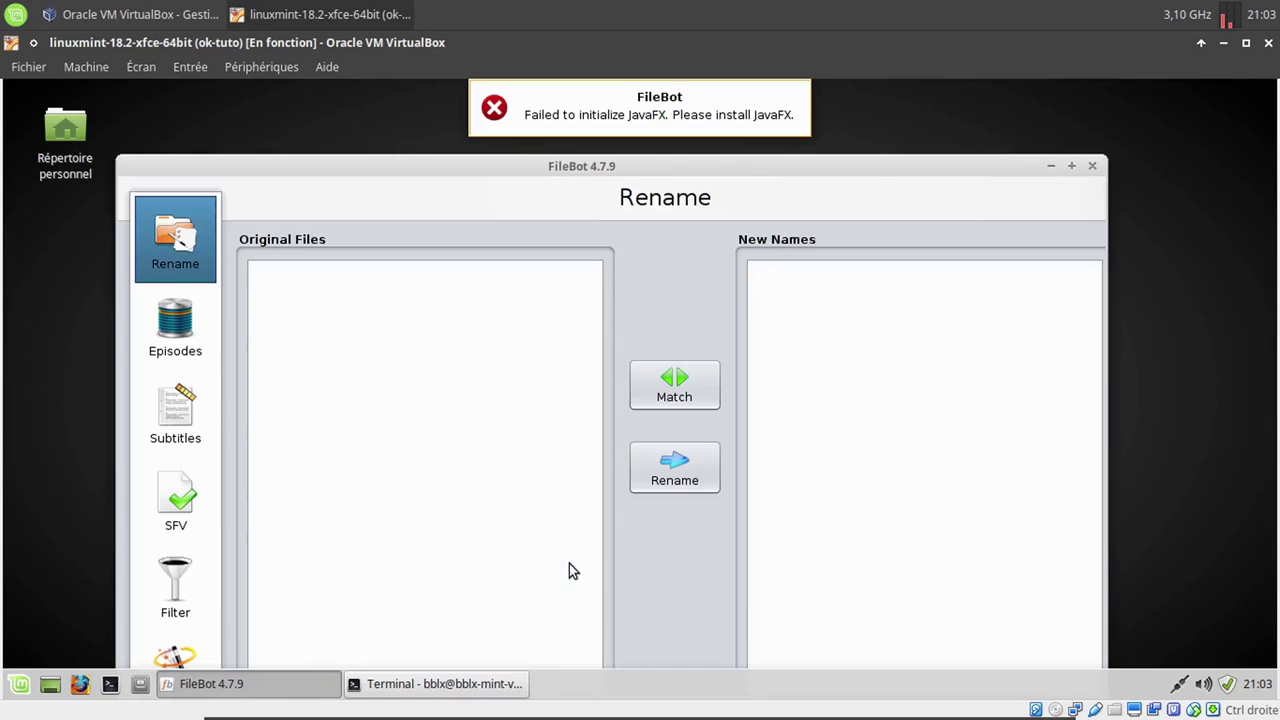
left_click(1092, 165)
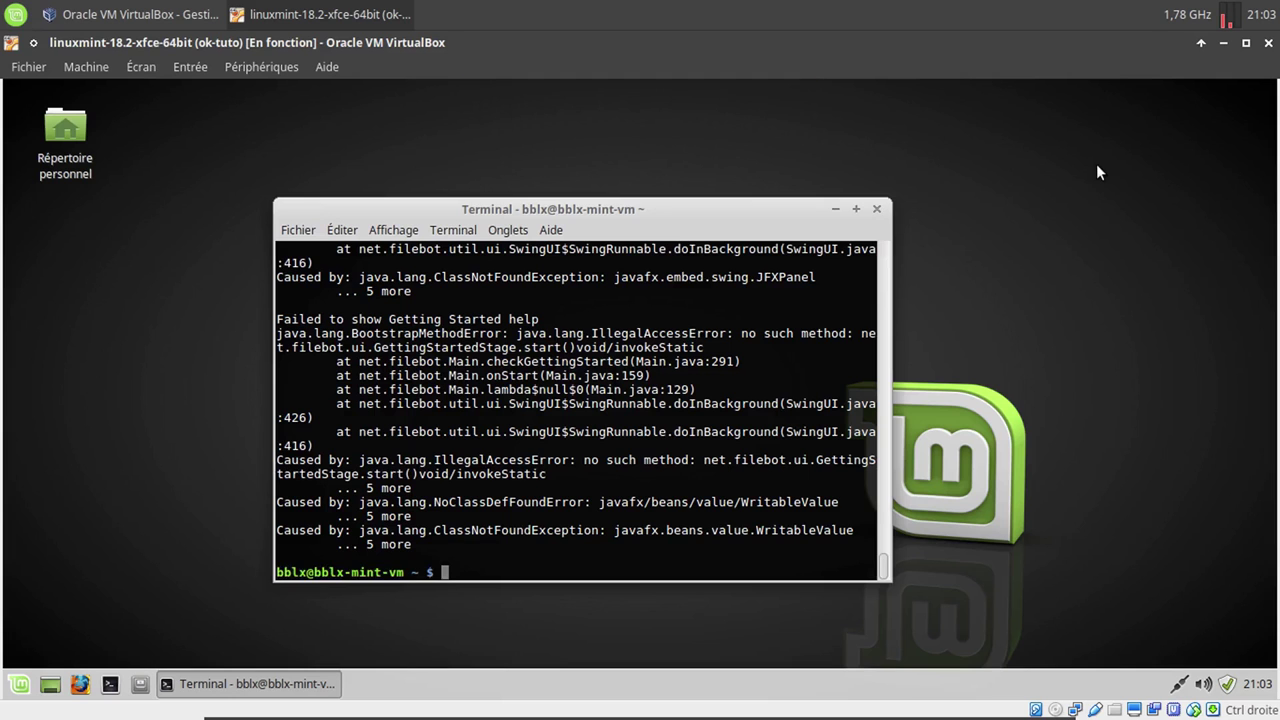
Try to install the javajfx package with sudo apt
type("sudo apt ins")
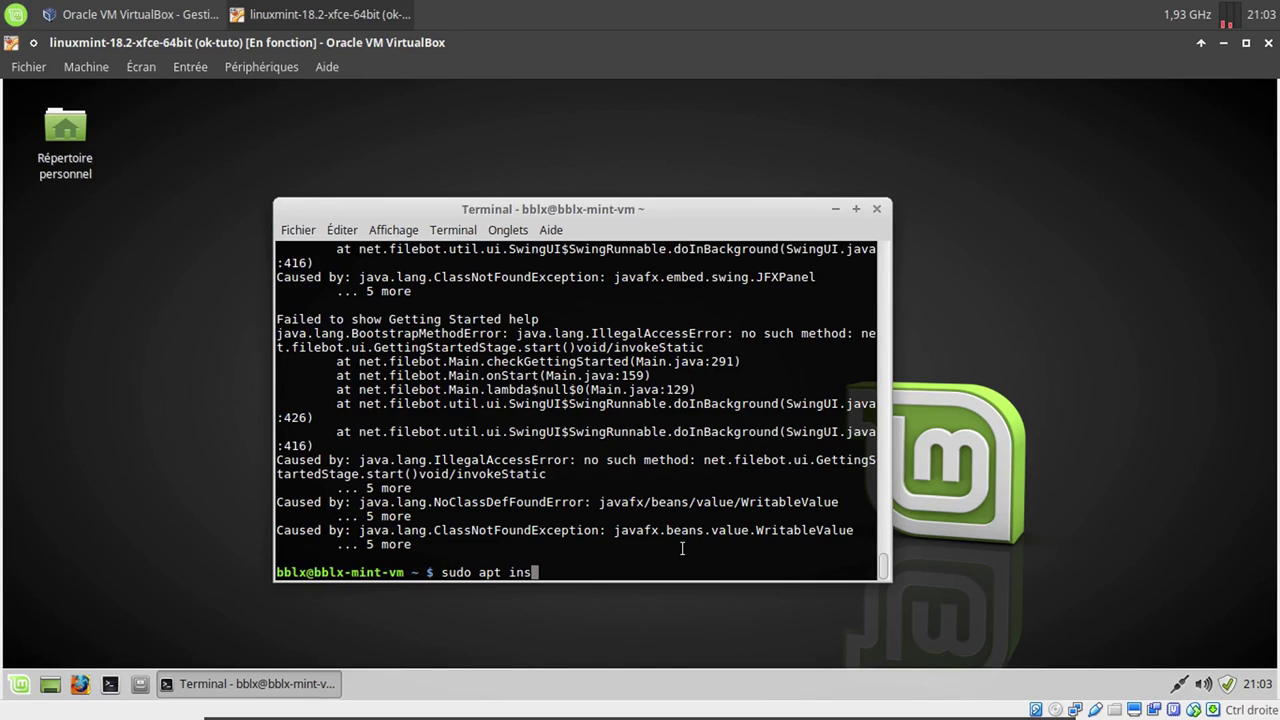
type("tall javajfx")
key("Return")
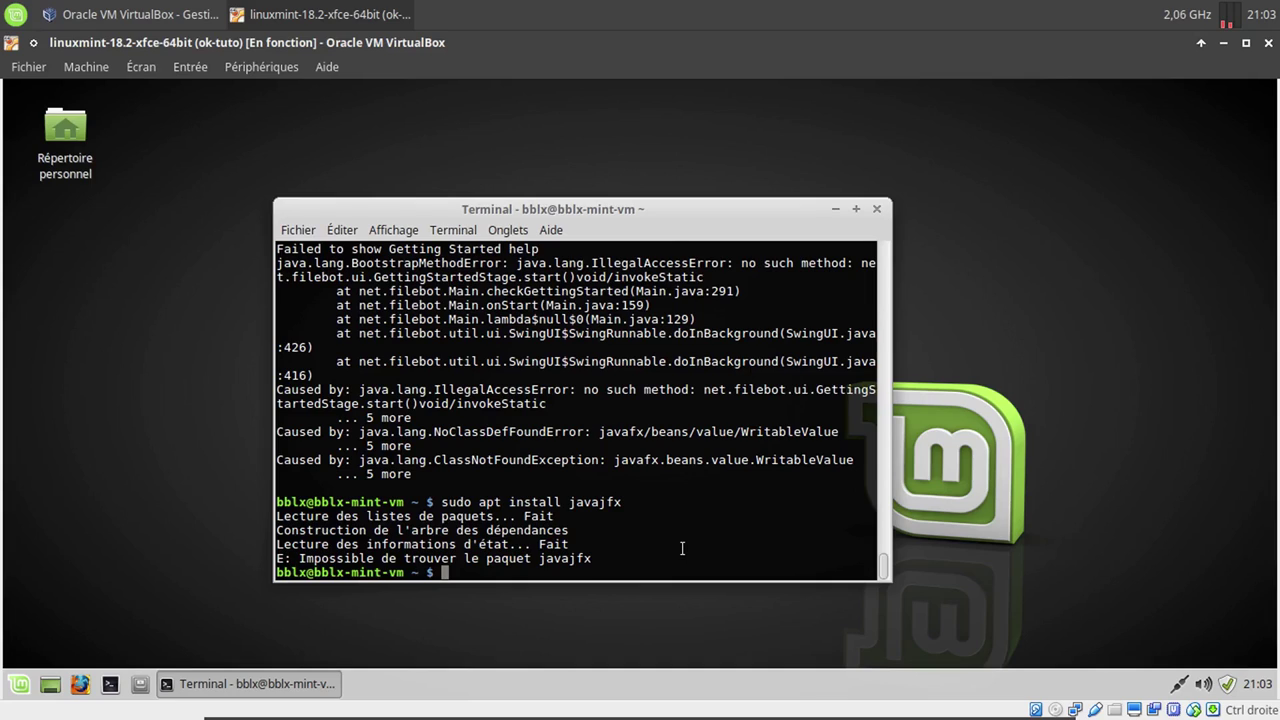
Install the openjfx package with sudo apt by editing the previous install command, and accept the installation
key("Up")
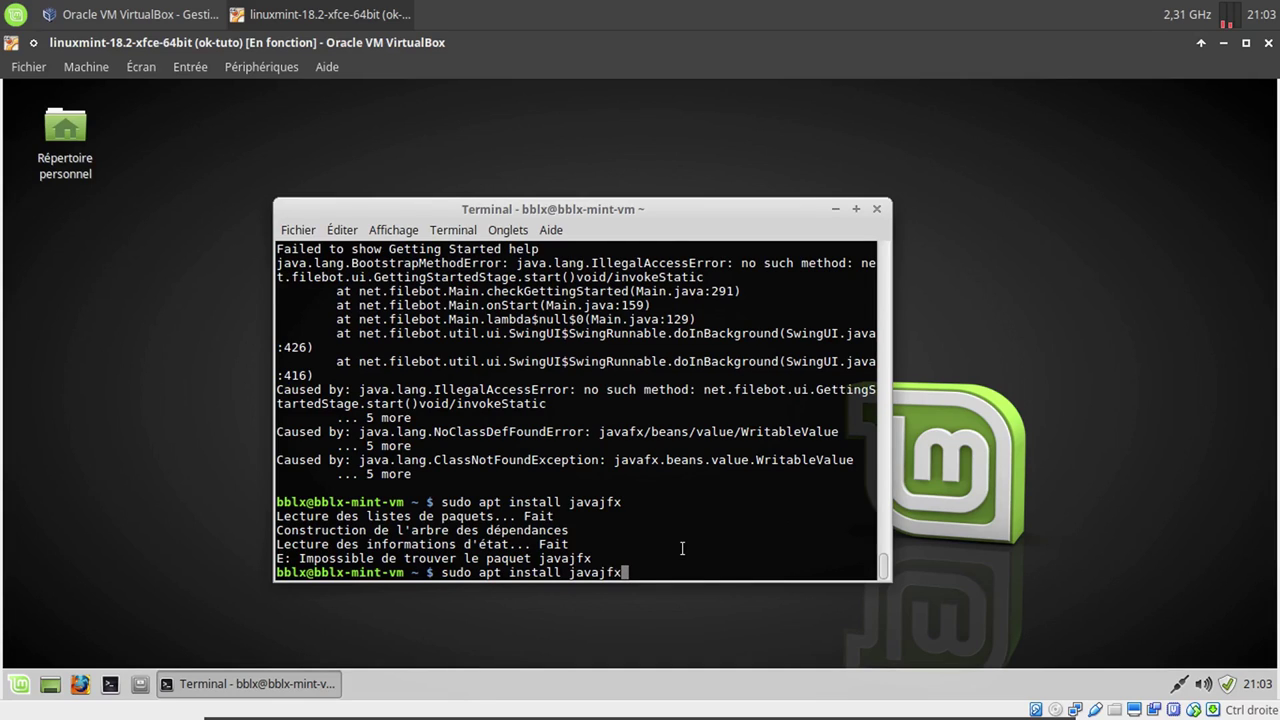
key("Left")
key("Left")
key("Left")
key("BackSpace")
key("BackSpace")
key("BackSpace")
key("BackSpace")
type("open")
key("Return")
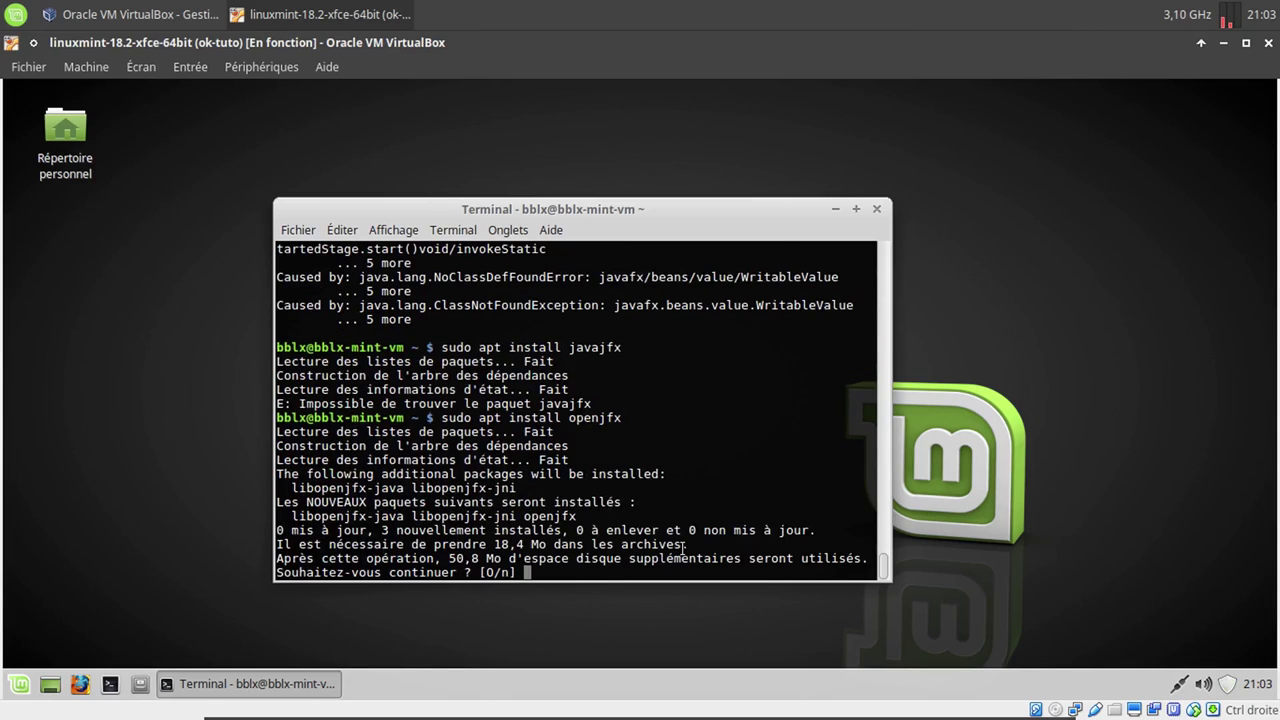
type("o")
key("Return")
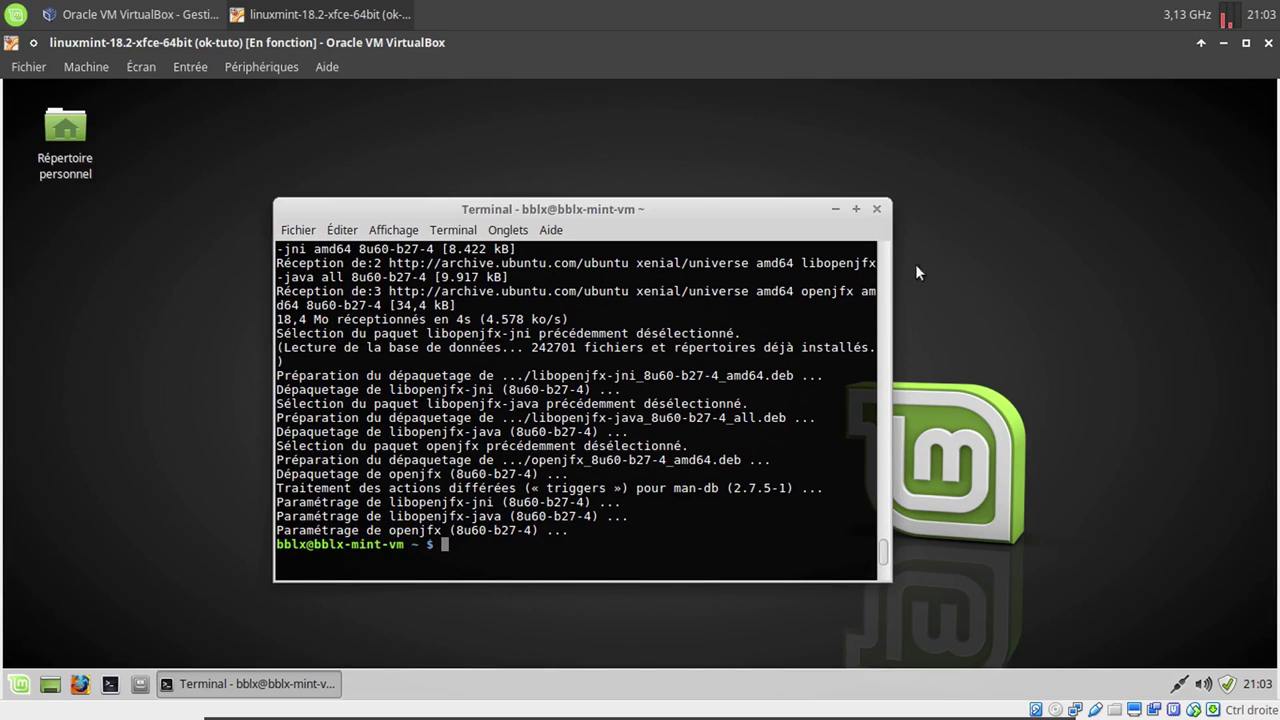
Close the terminal, launch FileBot by searching the applications for "fi" to test its startup, and close its window
left_click(878, 210)
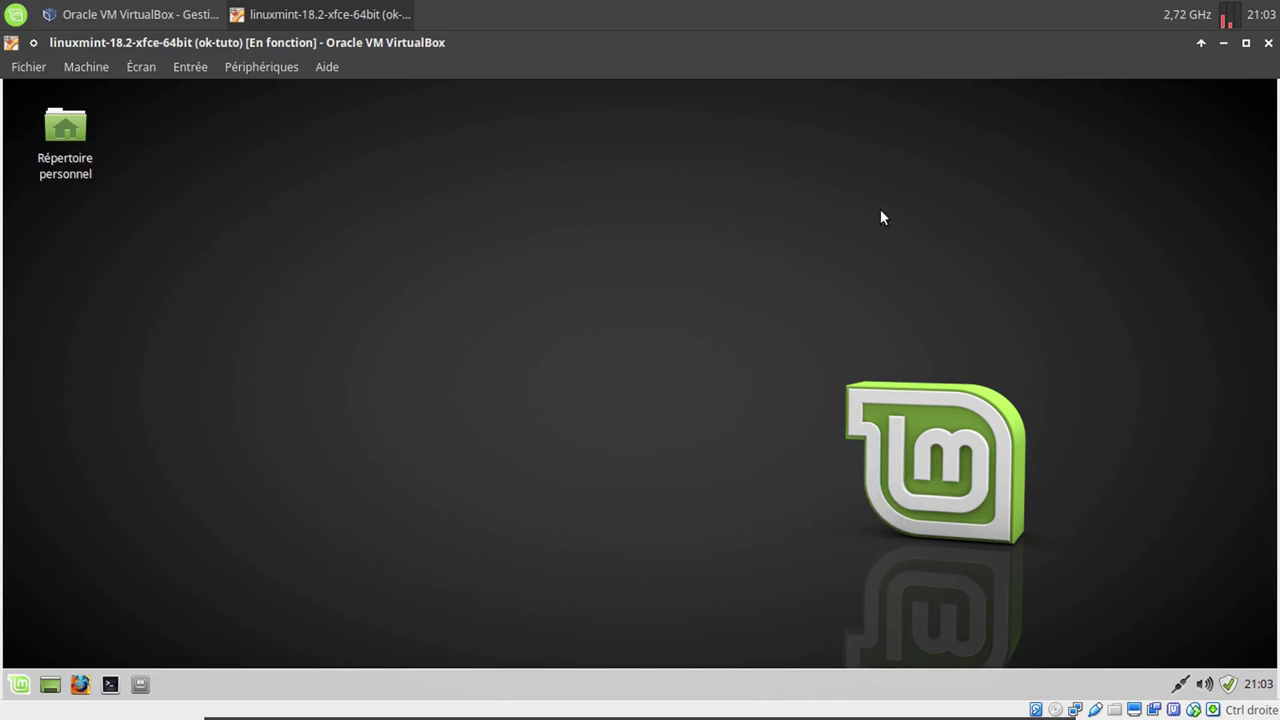
left_click(17, 685)
type("fi")
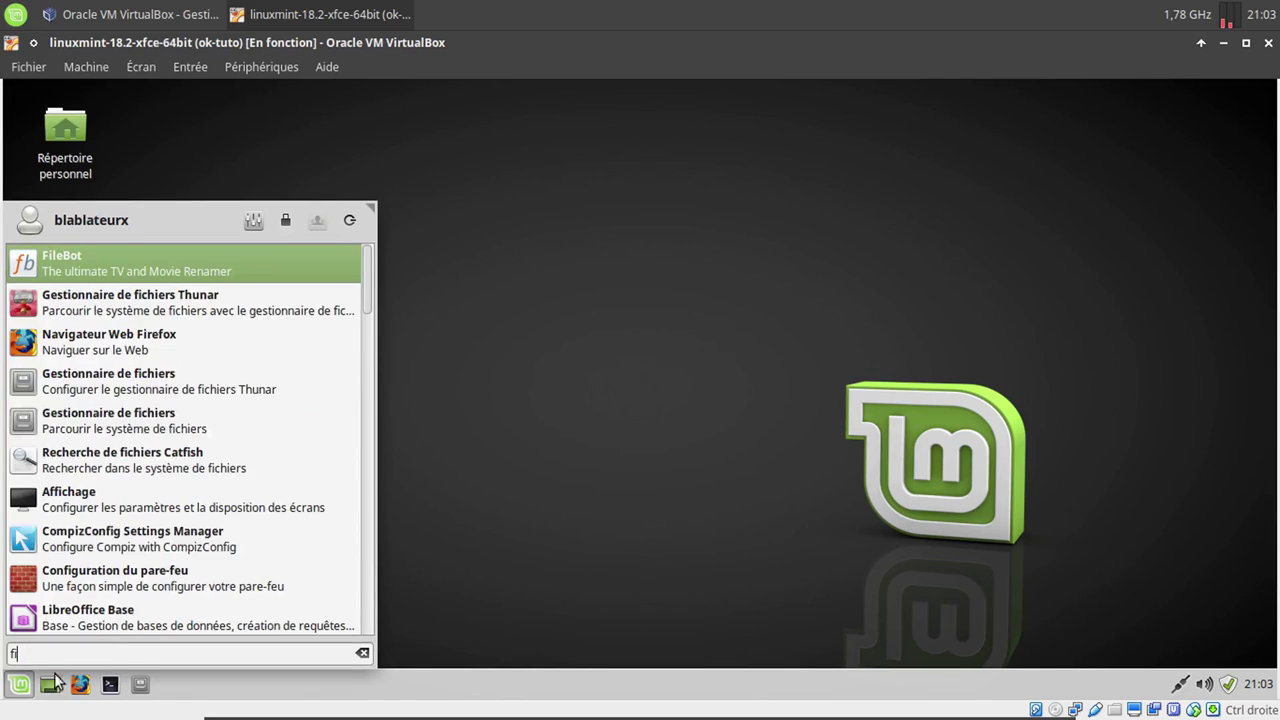
left_click(253, 275)
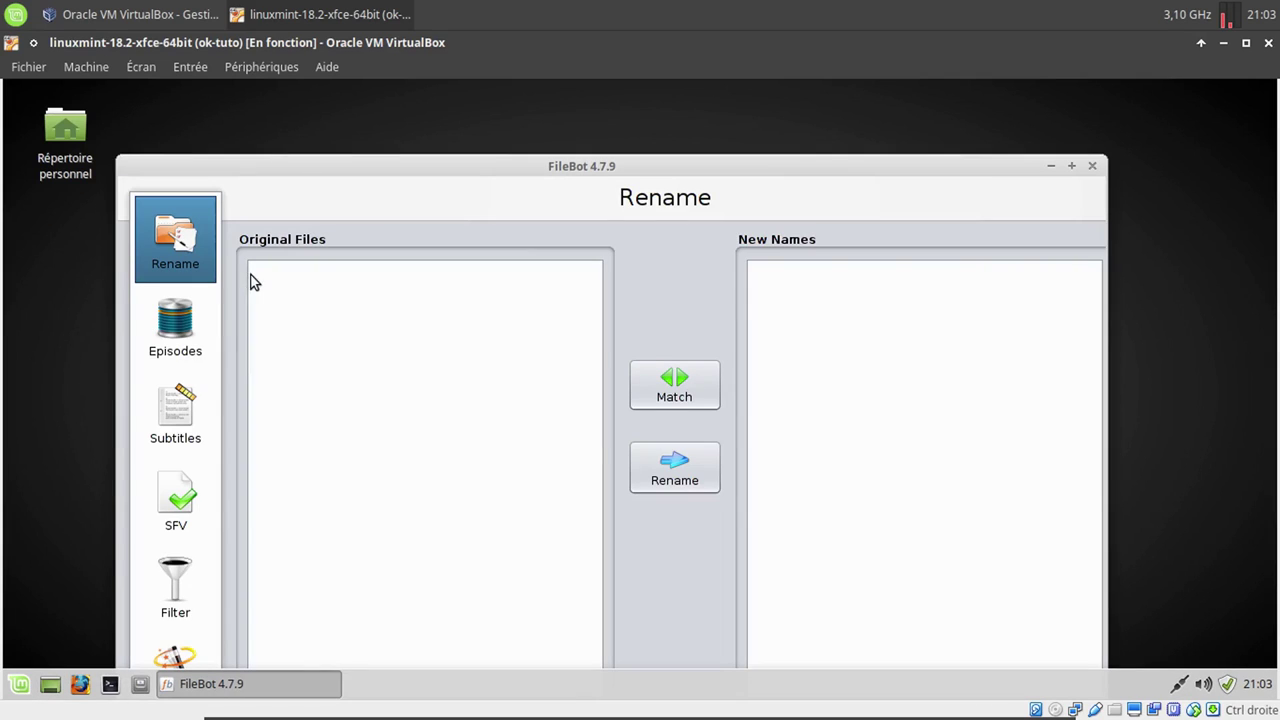
left_click(1092, 167)
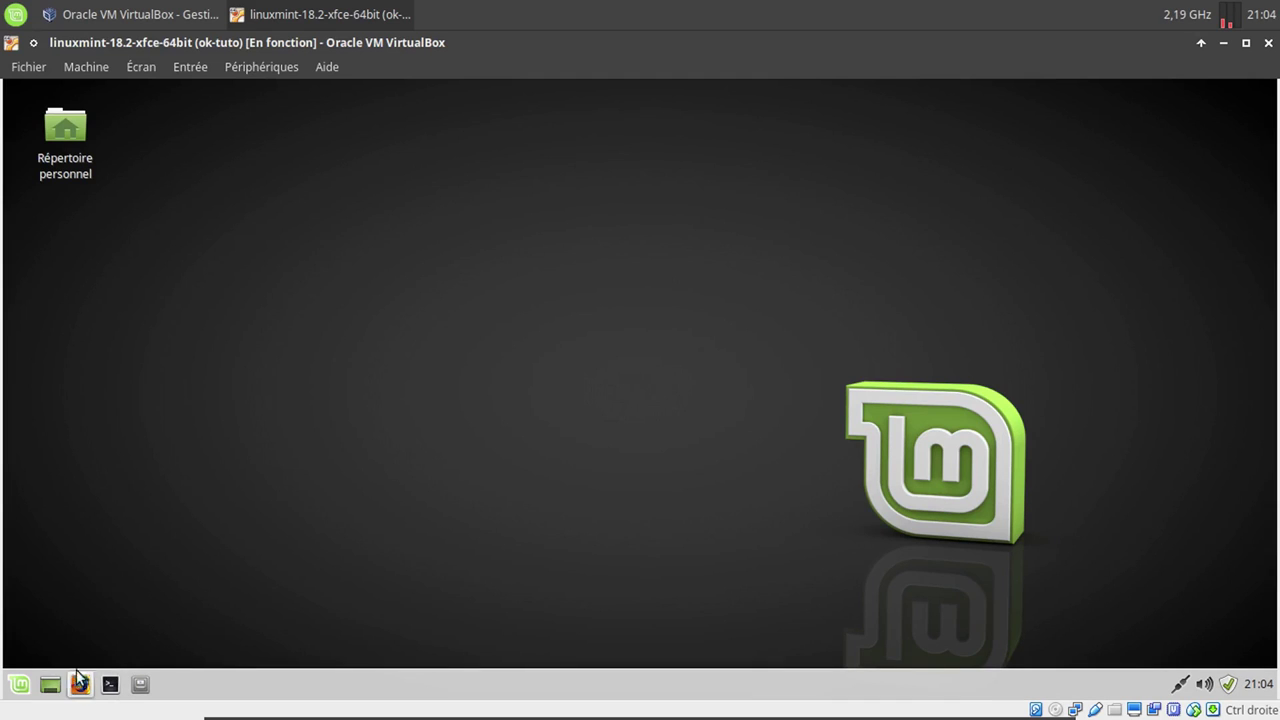
Log out of the Linux Mint session and log back in with the account password
left_click(20, 684)
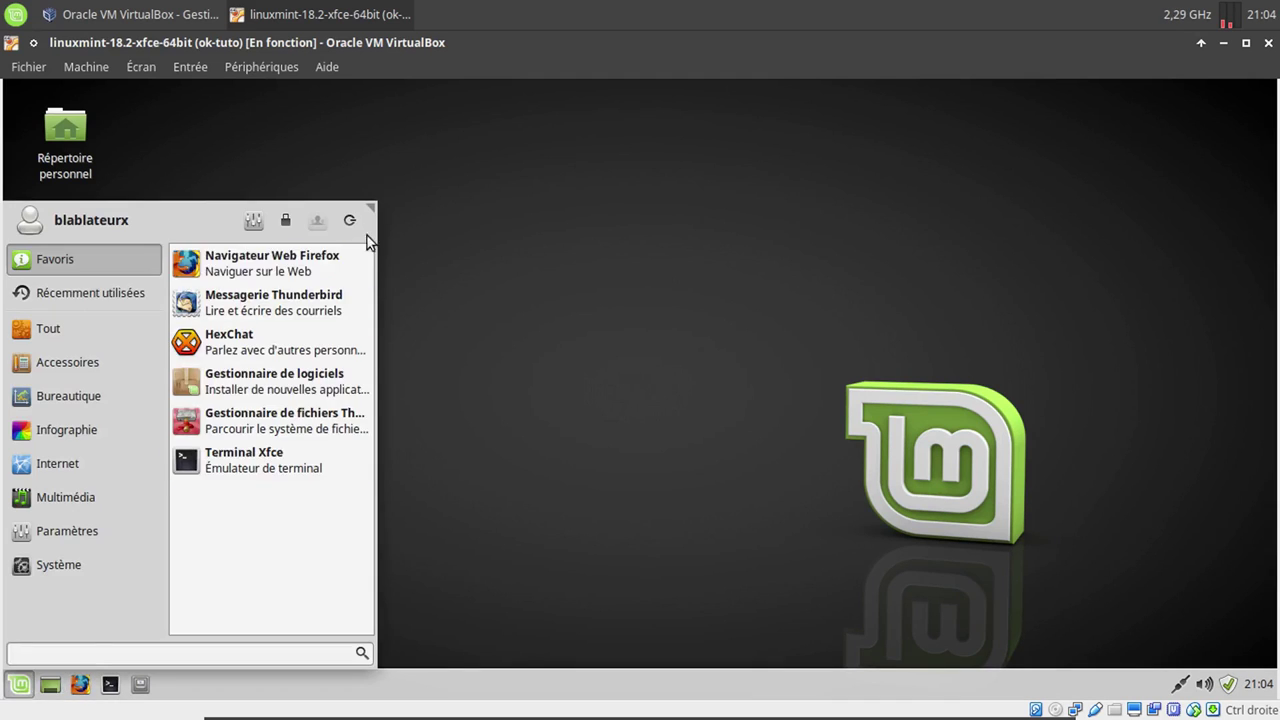
key("Escape")
left_click(623, 317)
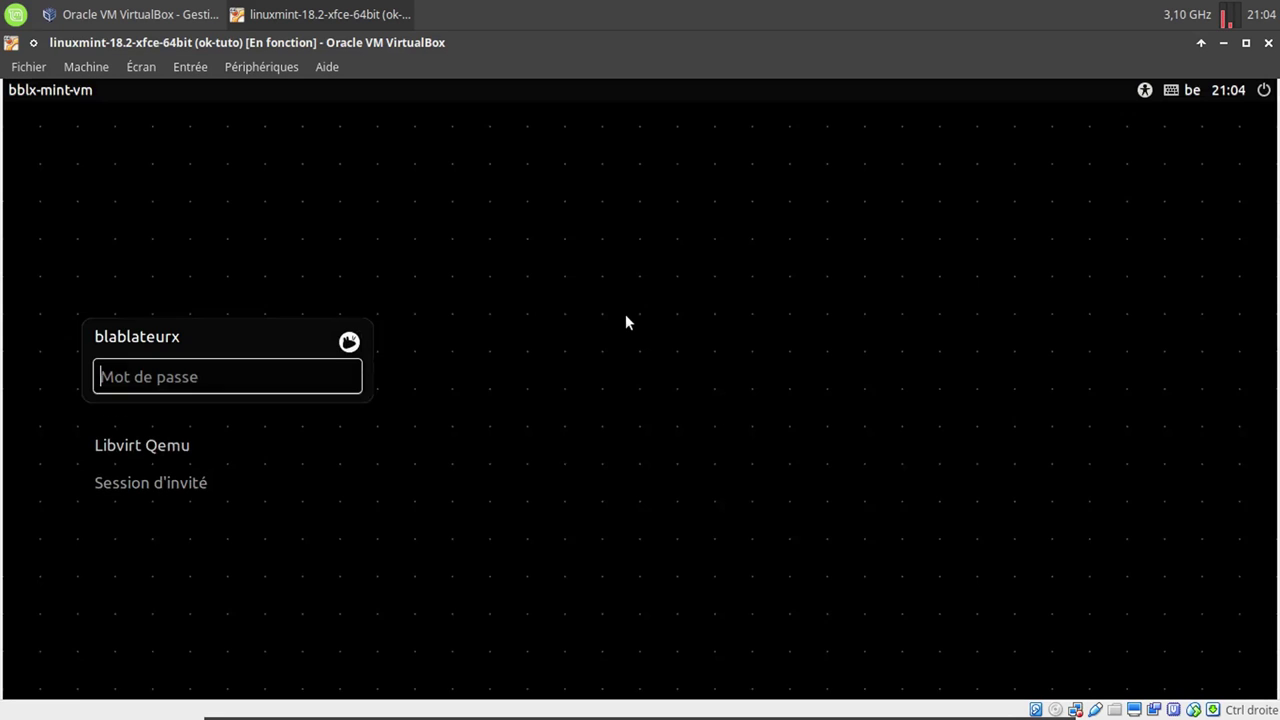
type("aaaaaaa")
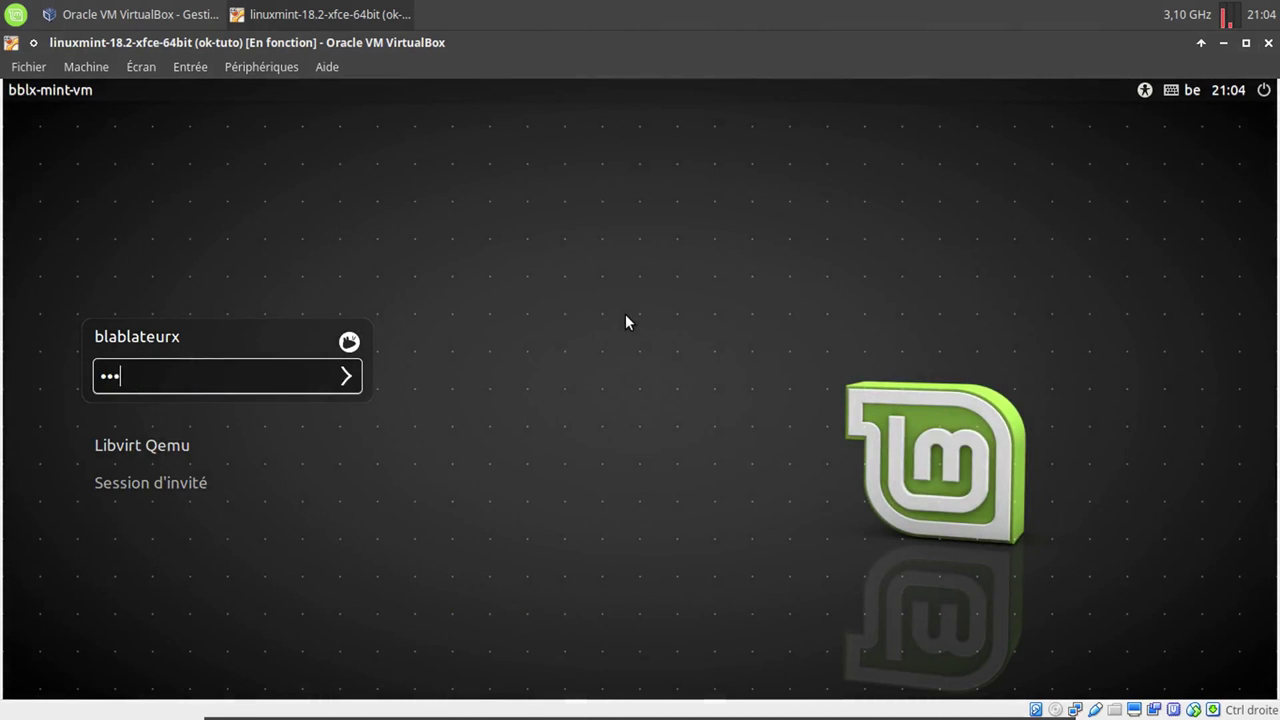
key("Return")
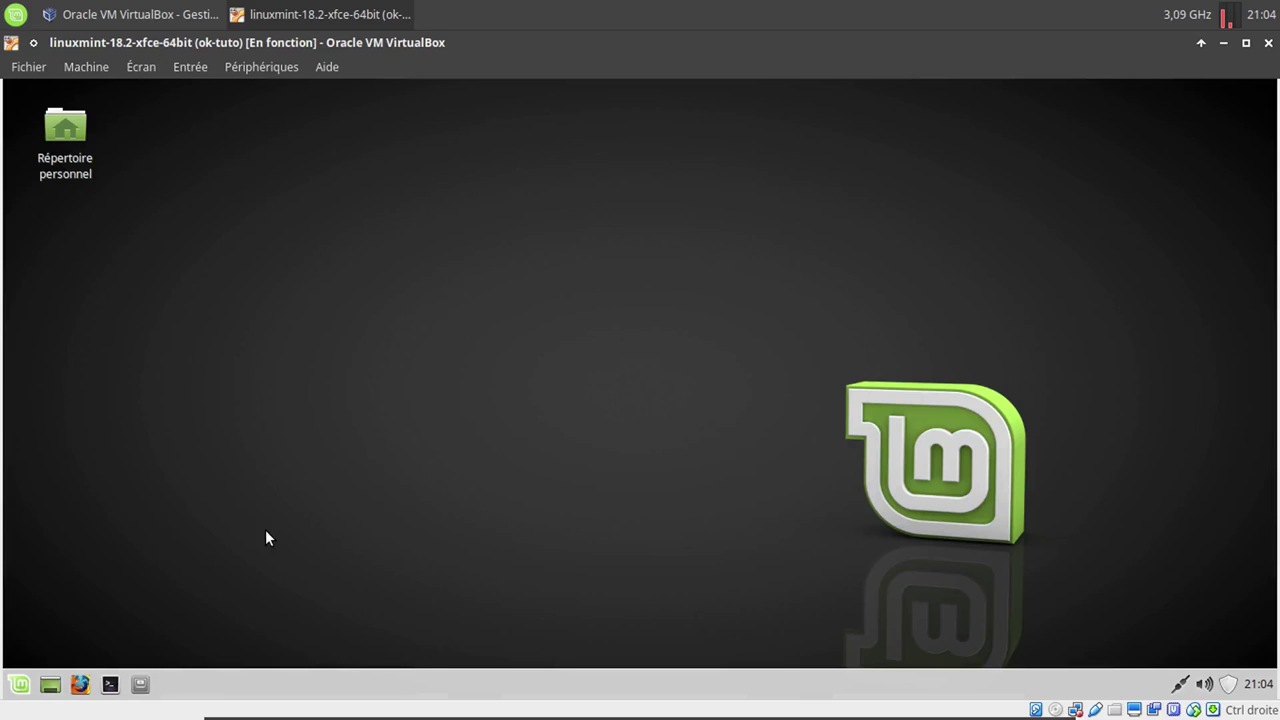
Launch Kodi by searching the applications for "ko", and open the Vidéos source among its video files
left_click(24, 684)
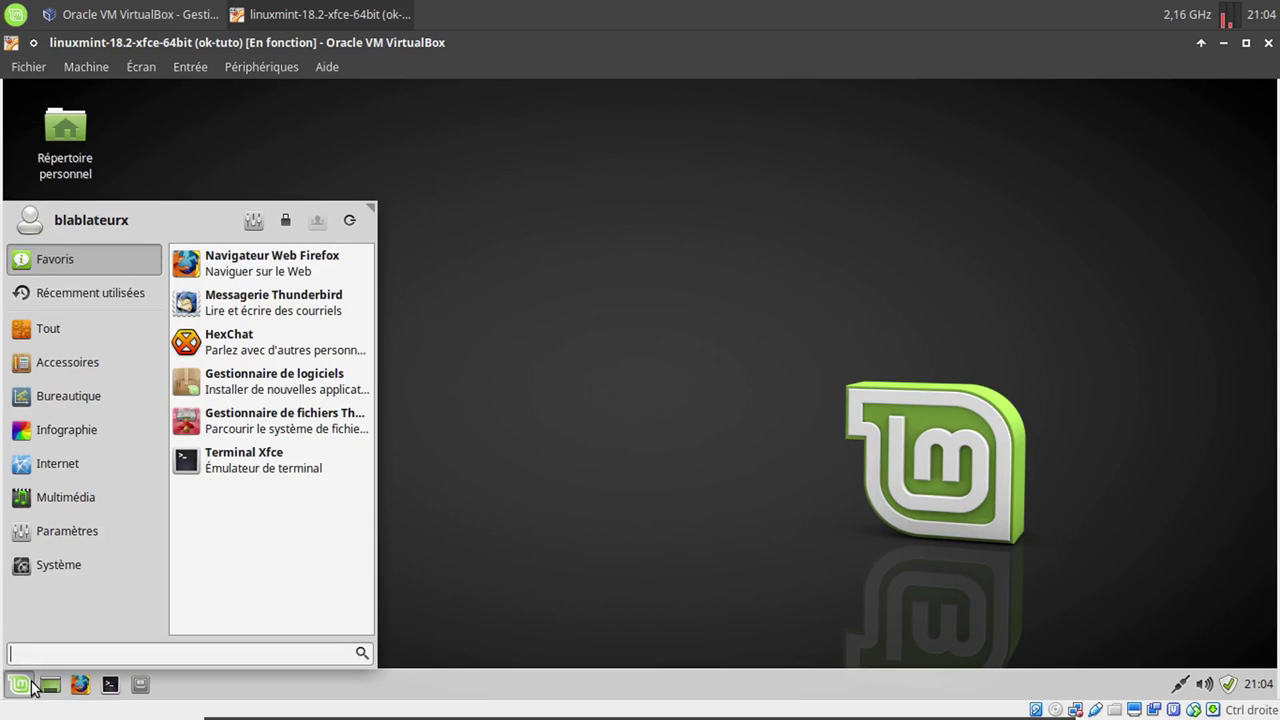
type("ko")
left_click(231, 268)
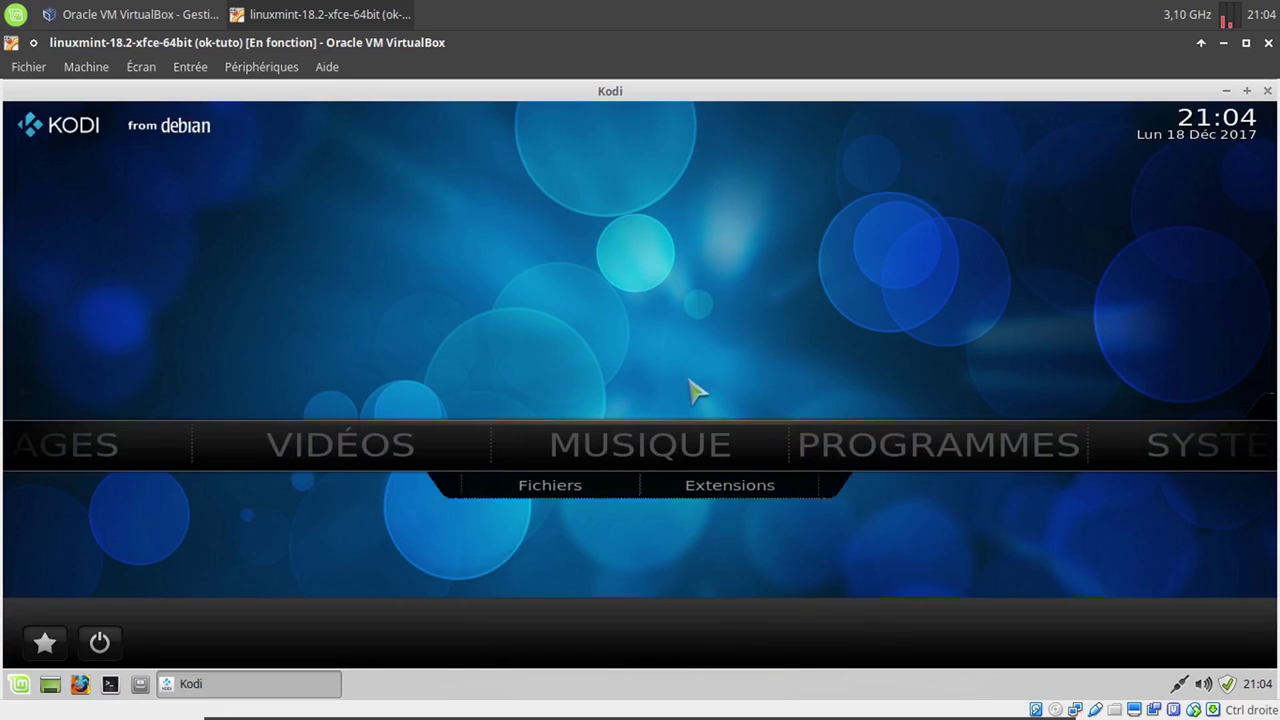
left_click(329, 463)
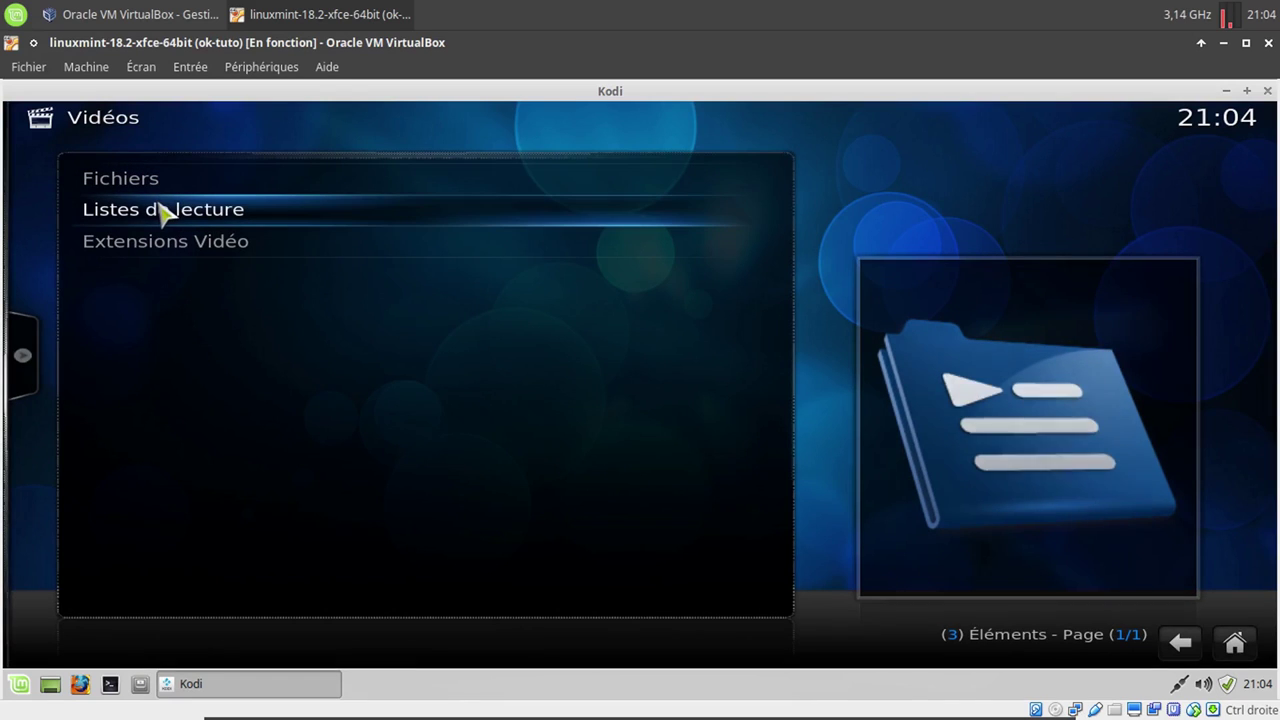
left_click(163, 180)
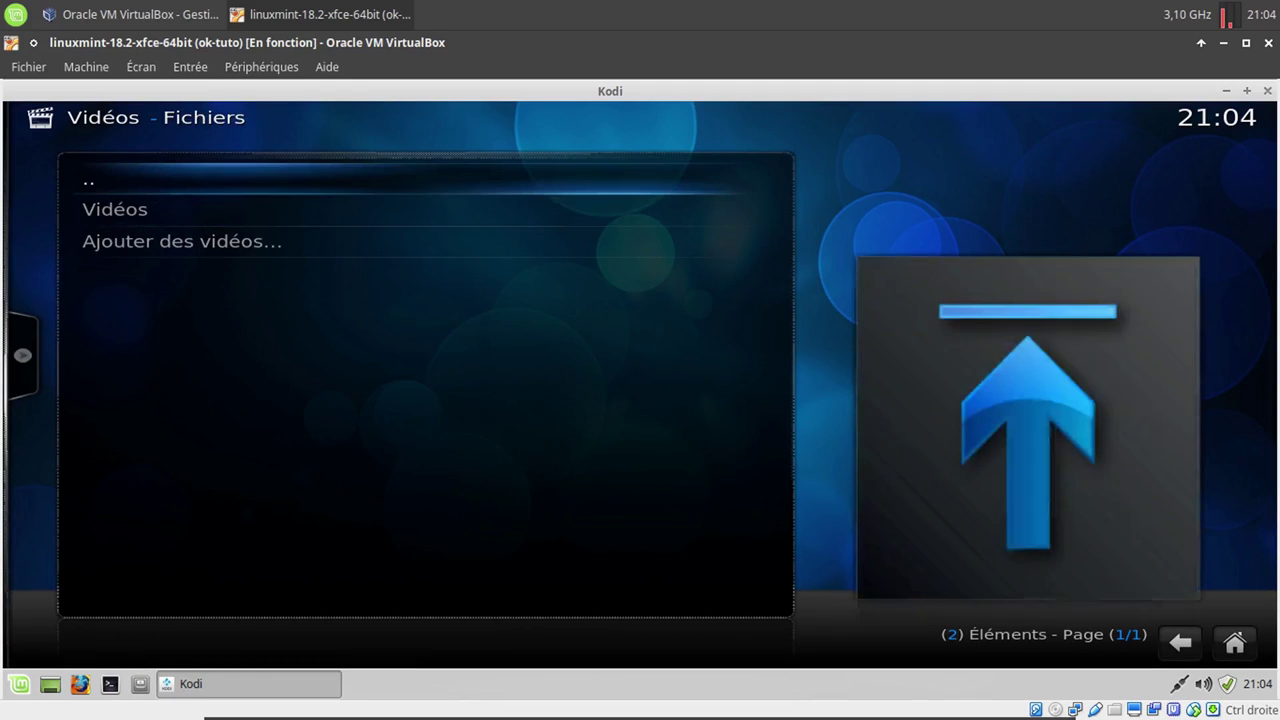
left_click(162, 224)
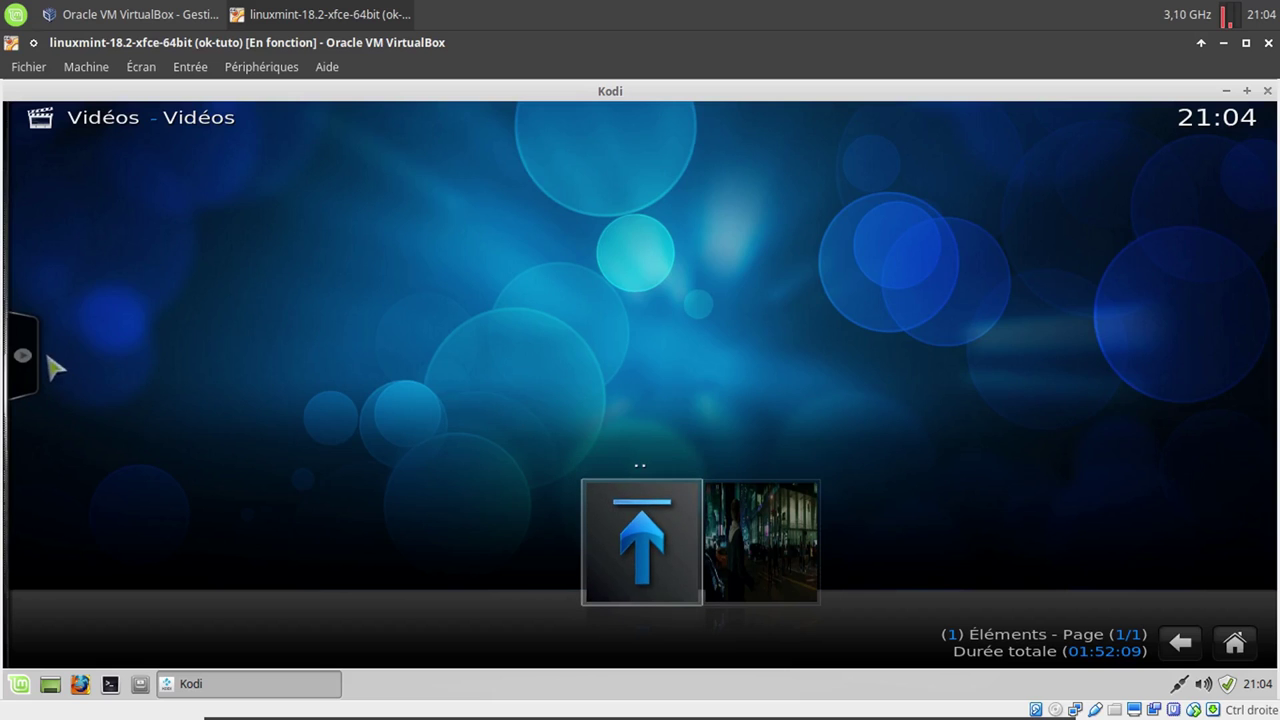
Cycle through the display views of the Vidéos folder and set the view to Grande liste
mouse_move(45, 355)
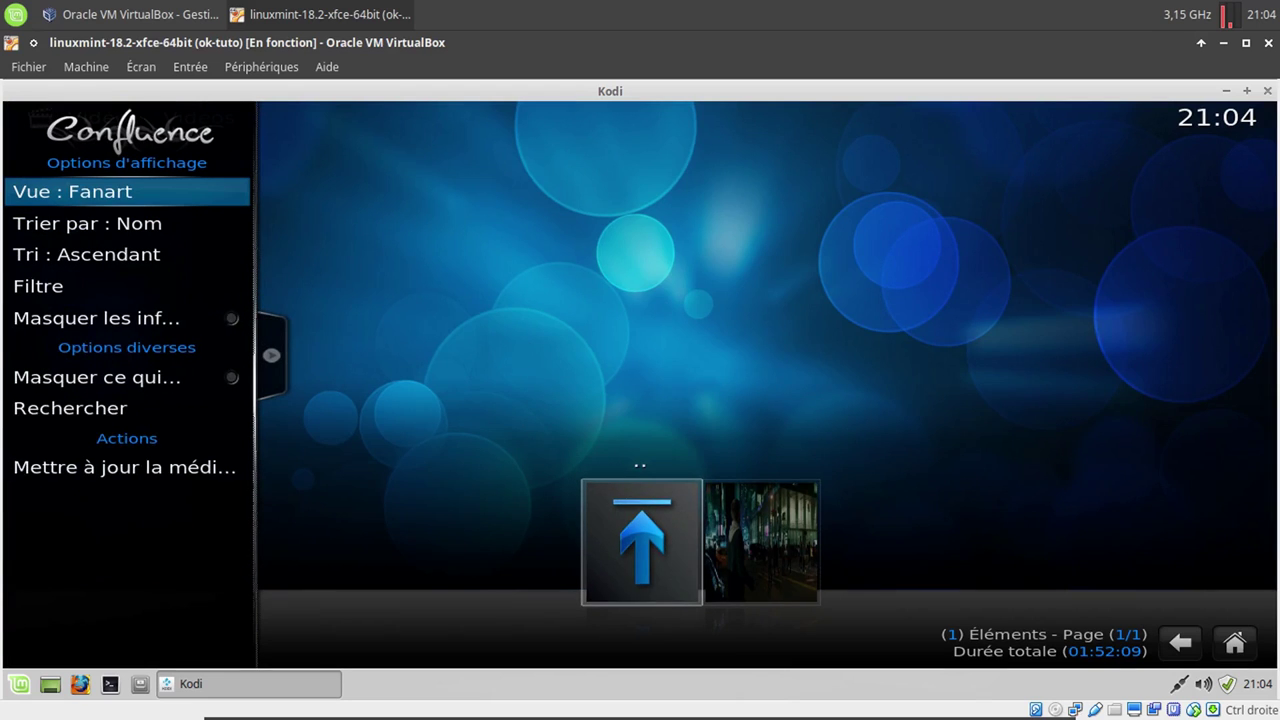
left_click(75, 208)
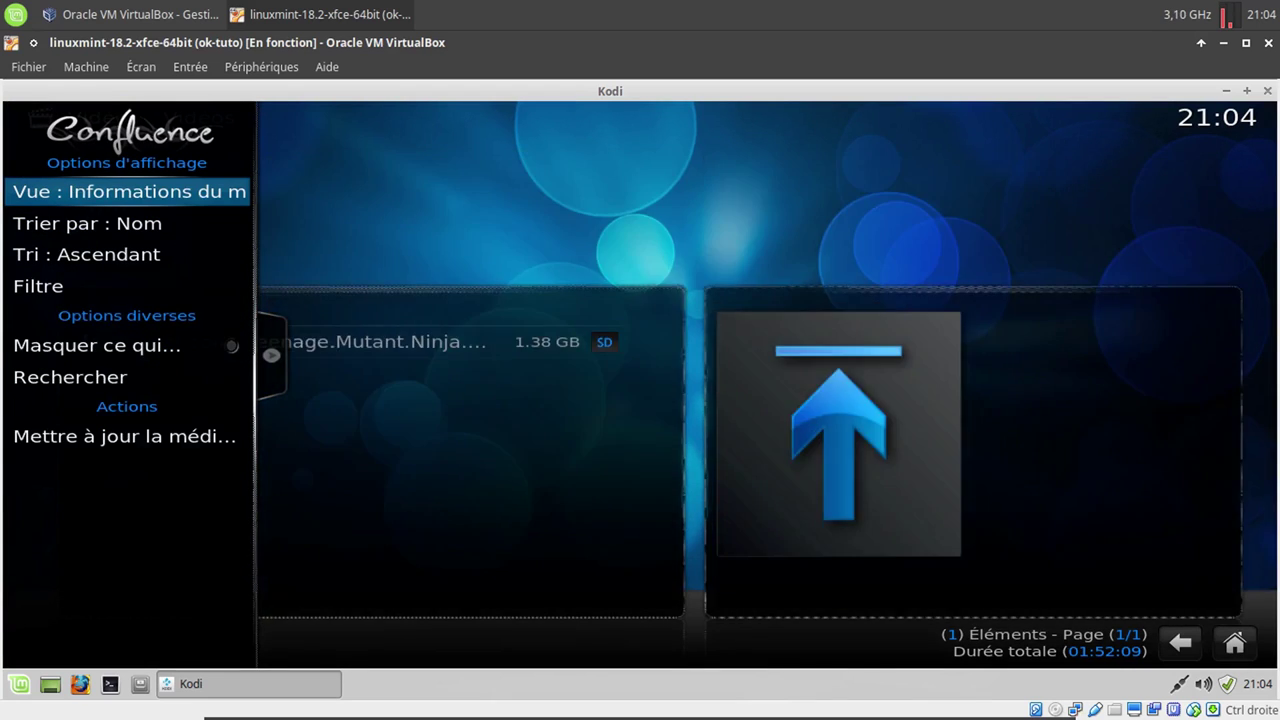
key("Return")
key("Return")
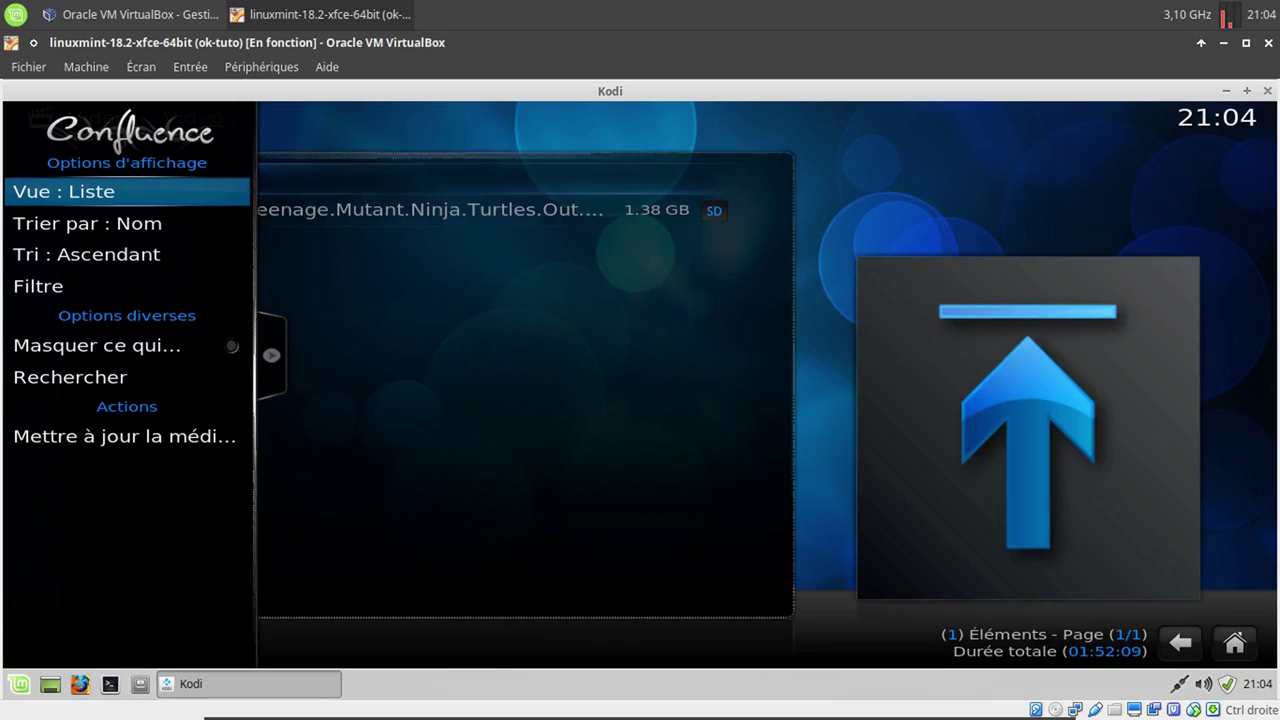
key("Return")
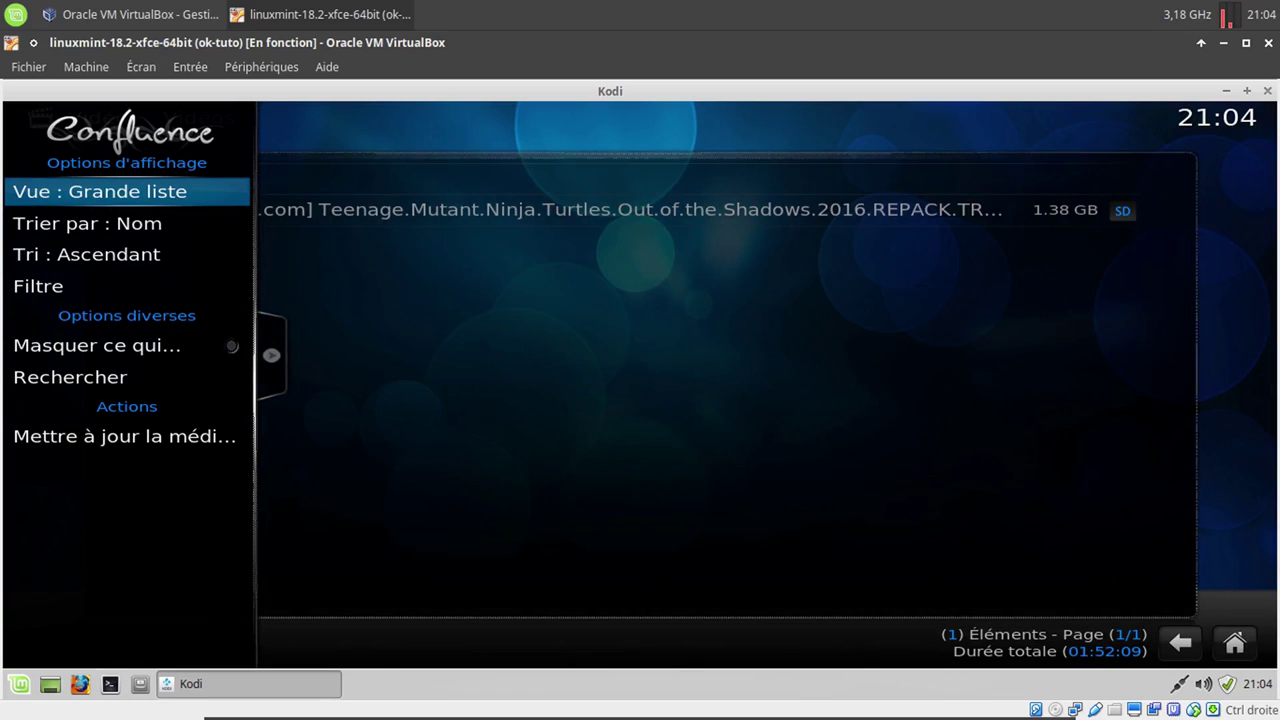
key("Return")
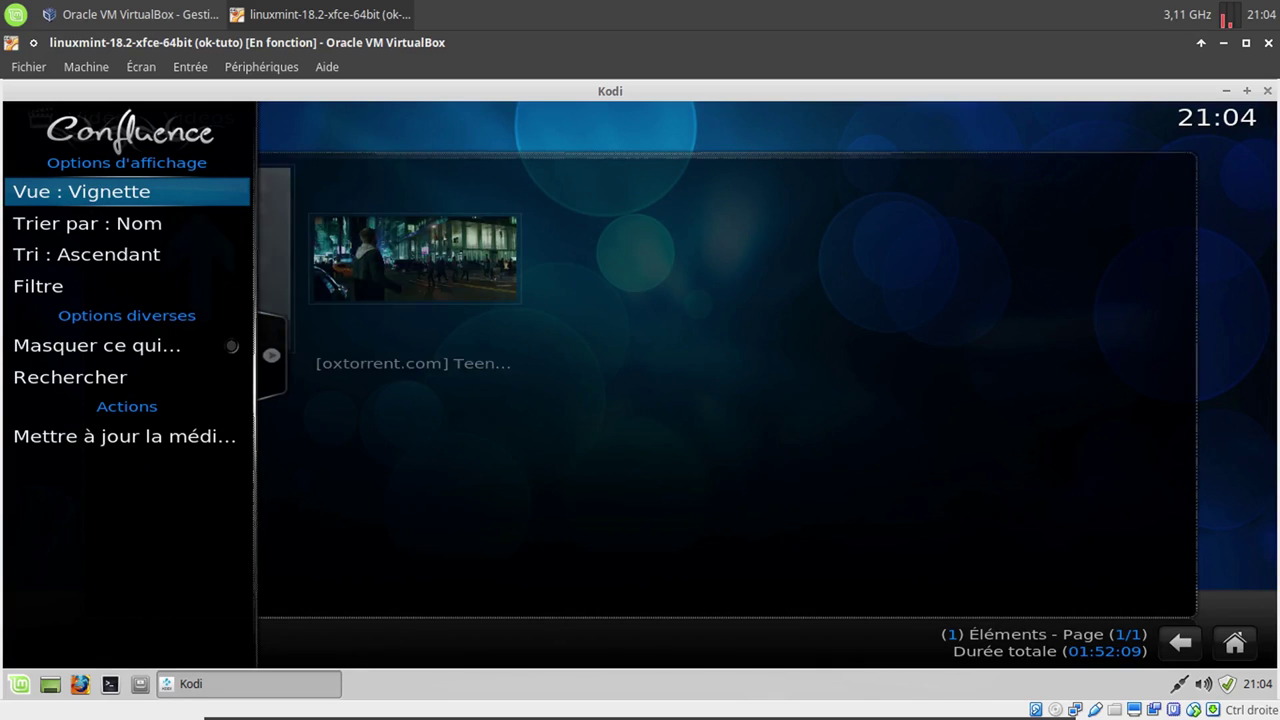
key("Return")
key("Return")
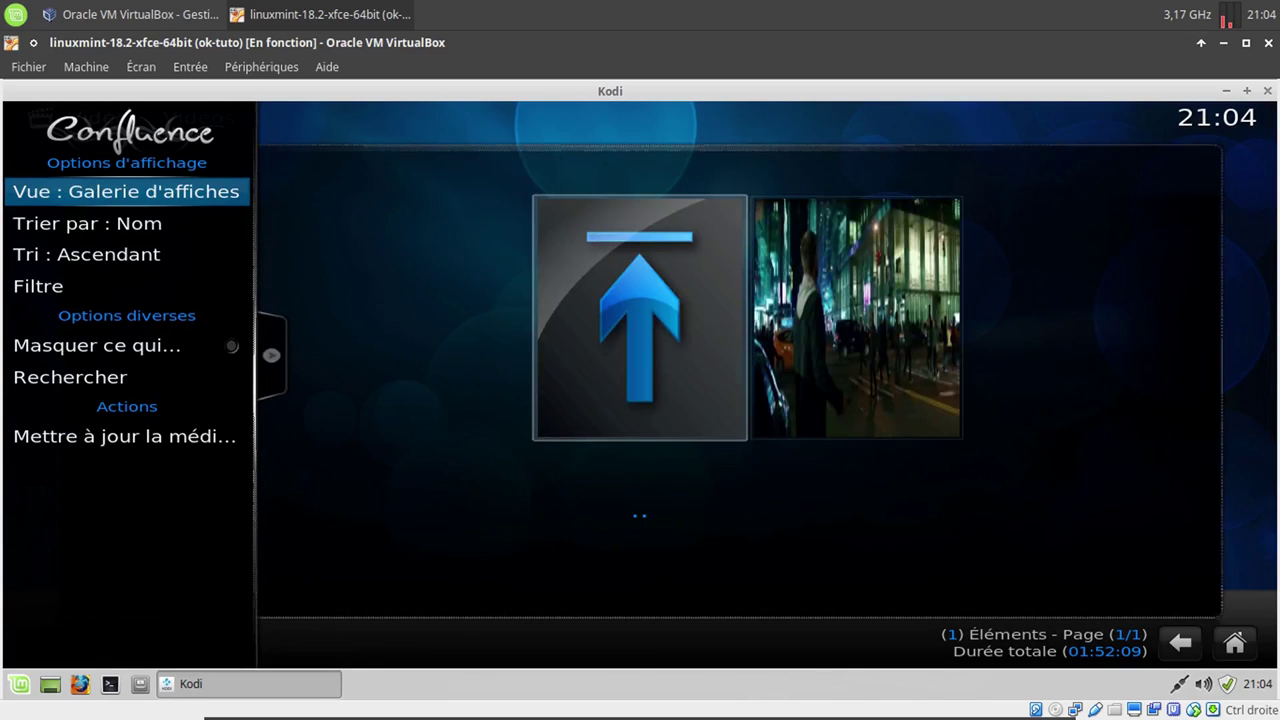
key("Return")
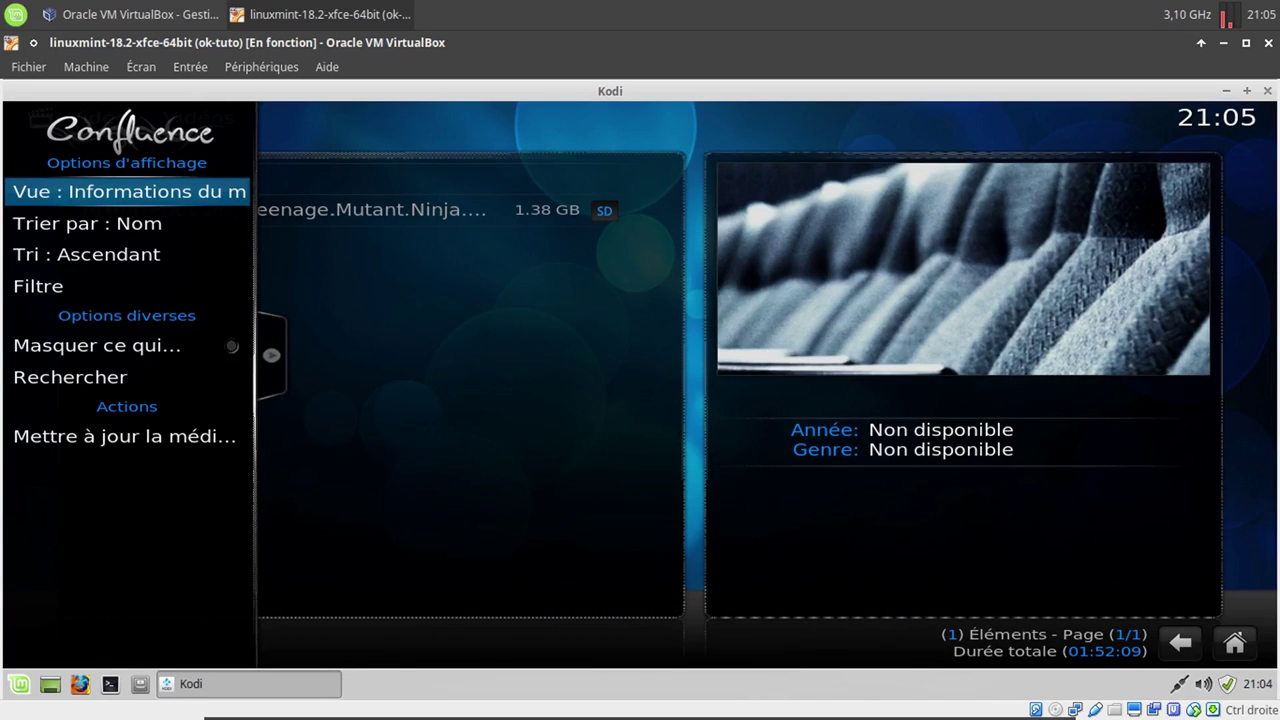
key("Return")
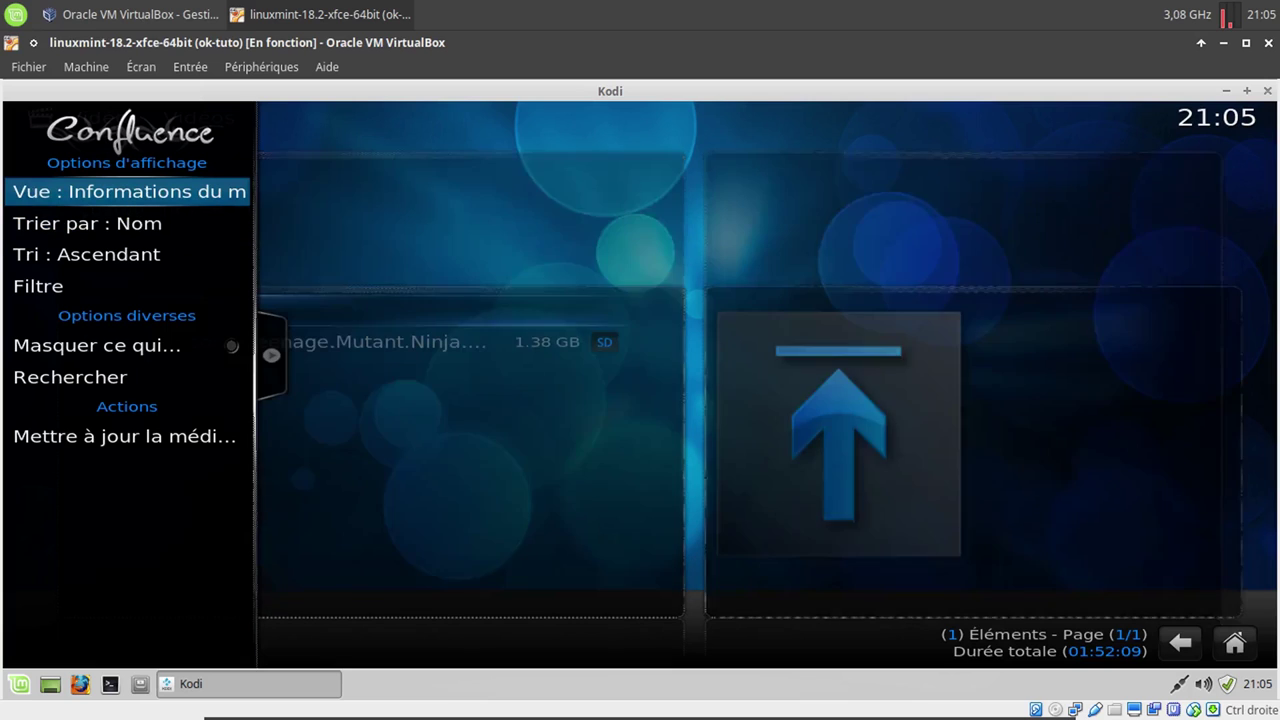
key("Return")
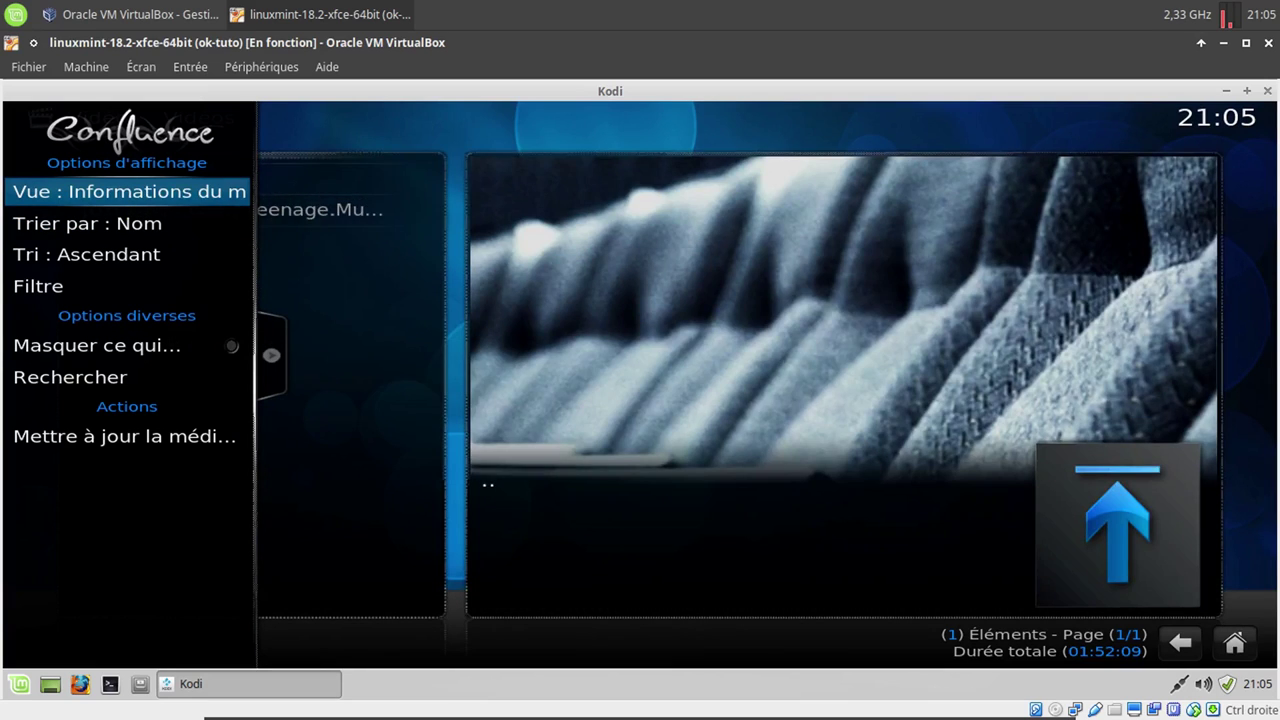
key("Return")
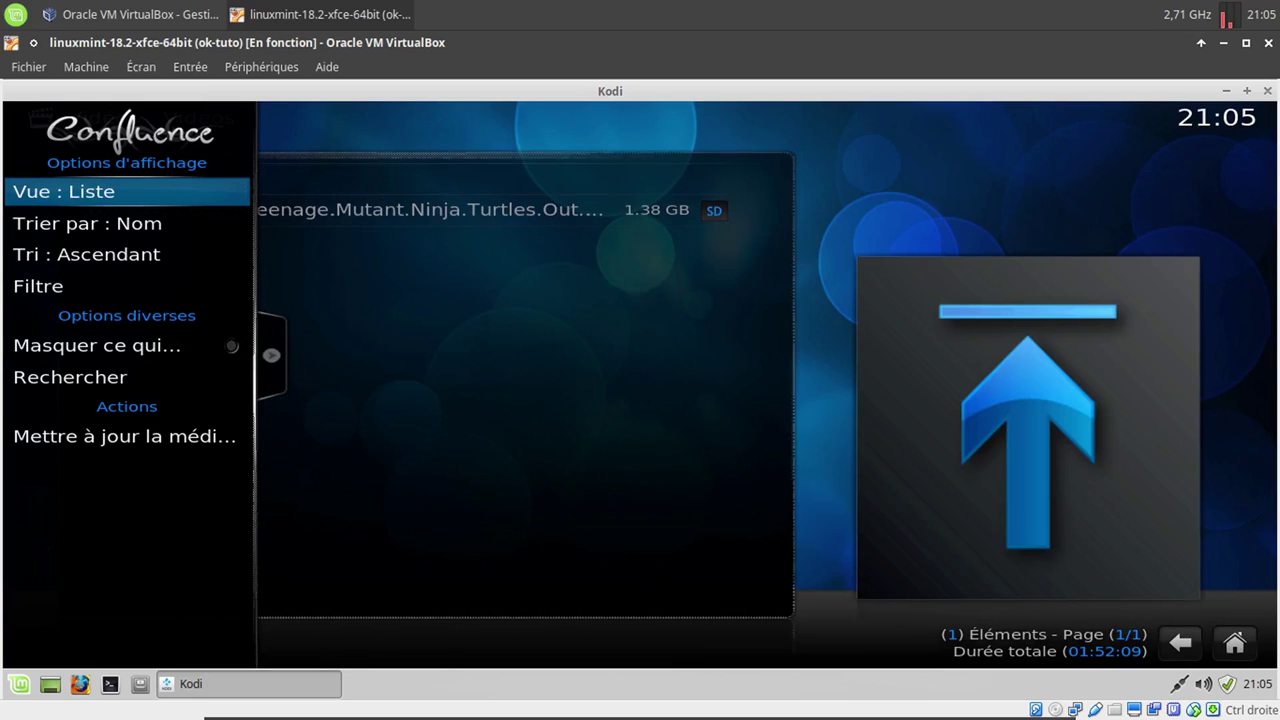
key("Return")
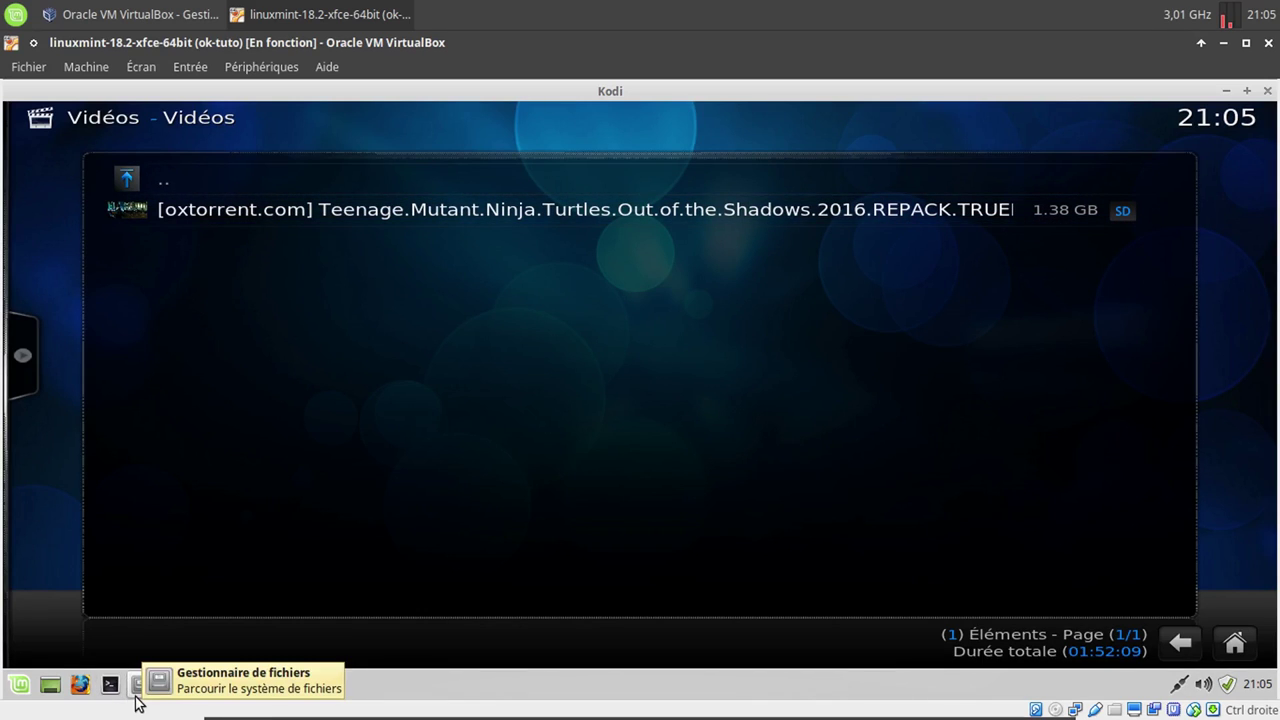
Switch to FileBot by searching the applications for "fi", and maximise its window
left_click(20, 684)
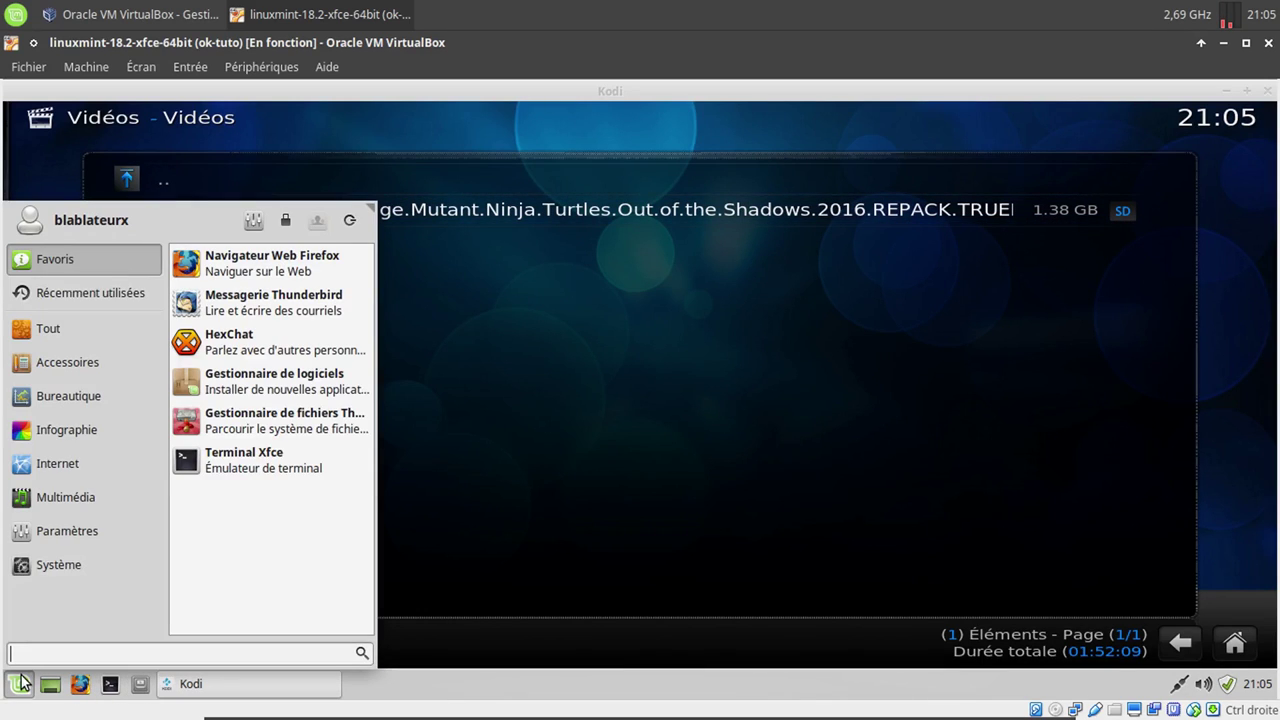
type("fi")
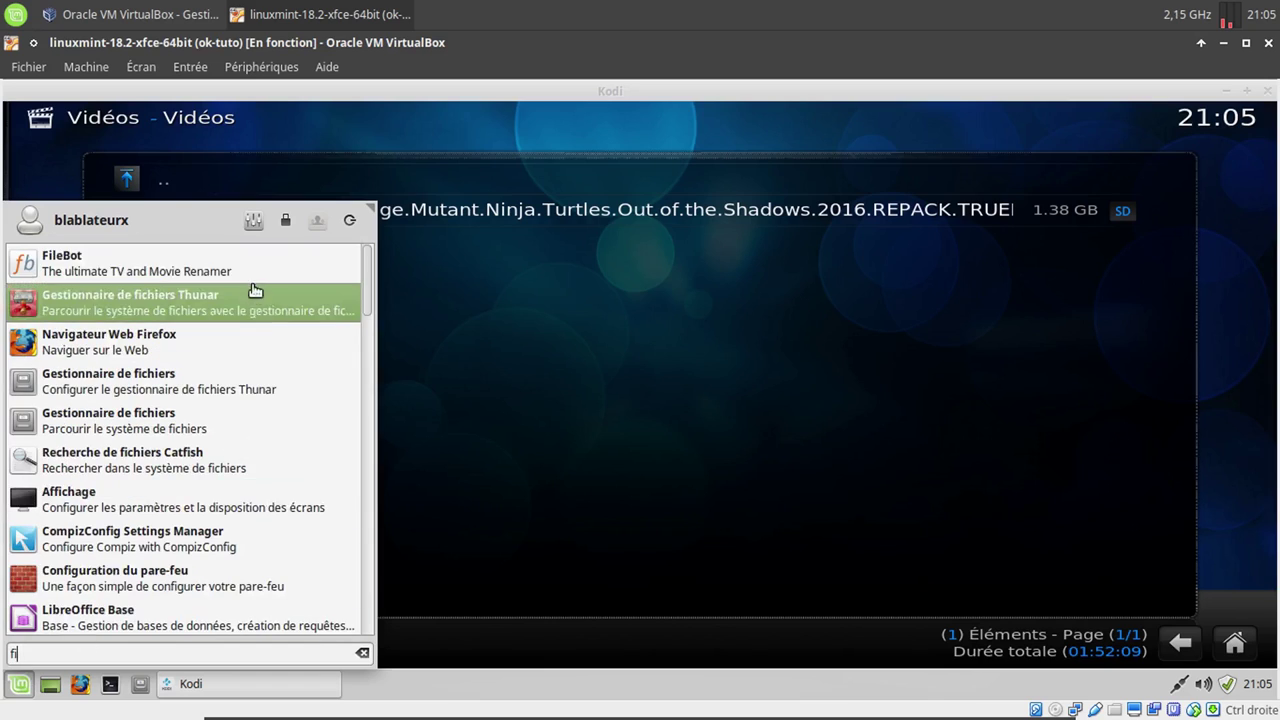
left_click(257, 289)
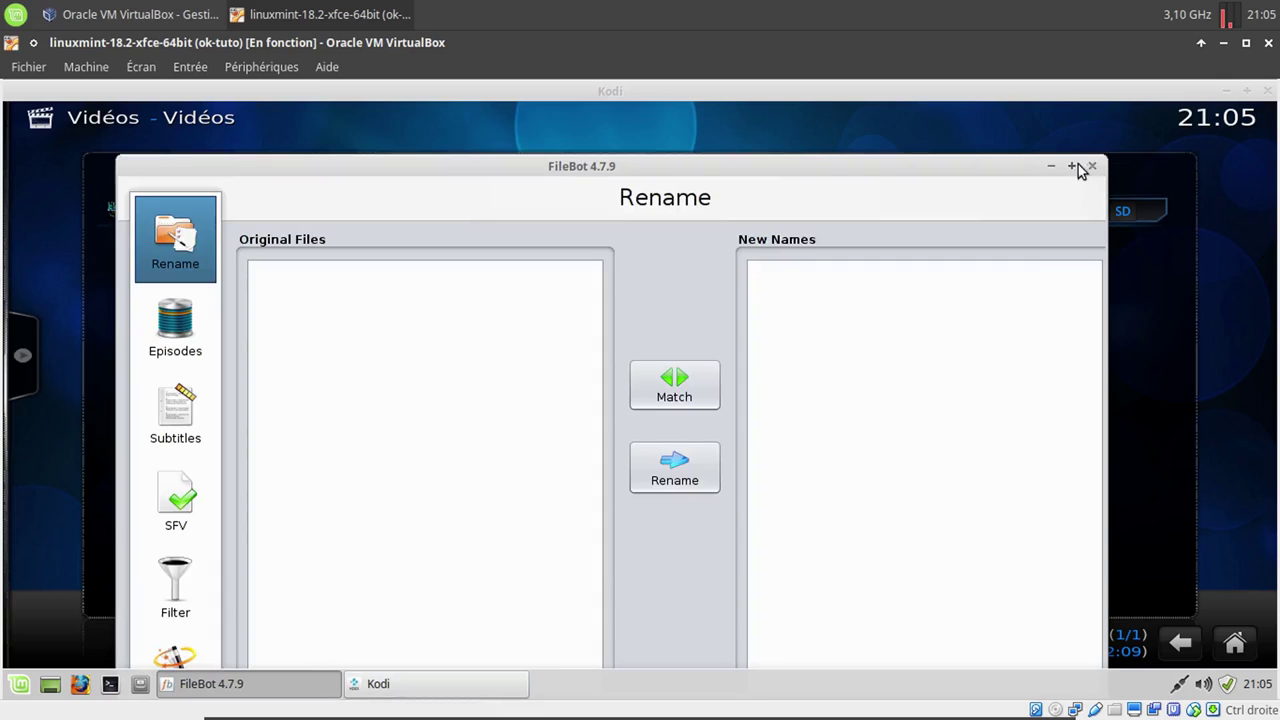
left_click(1072, 166)
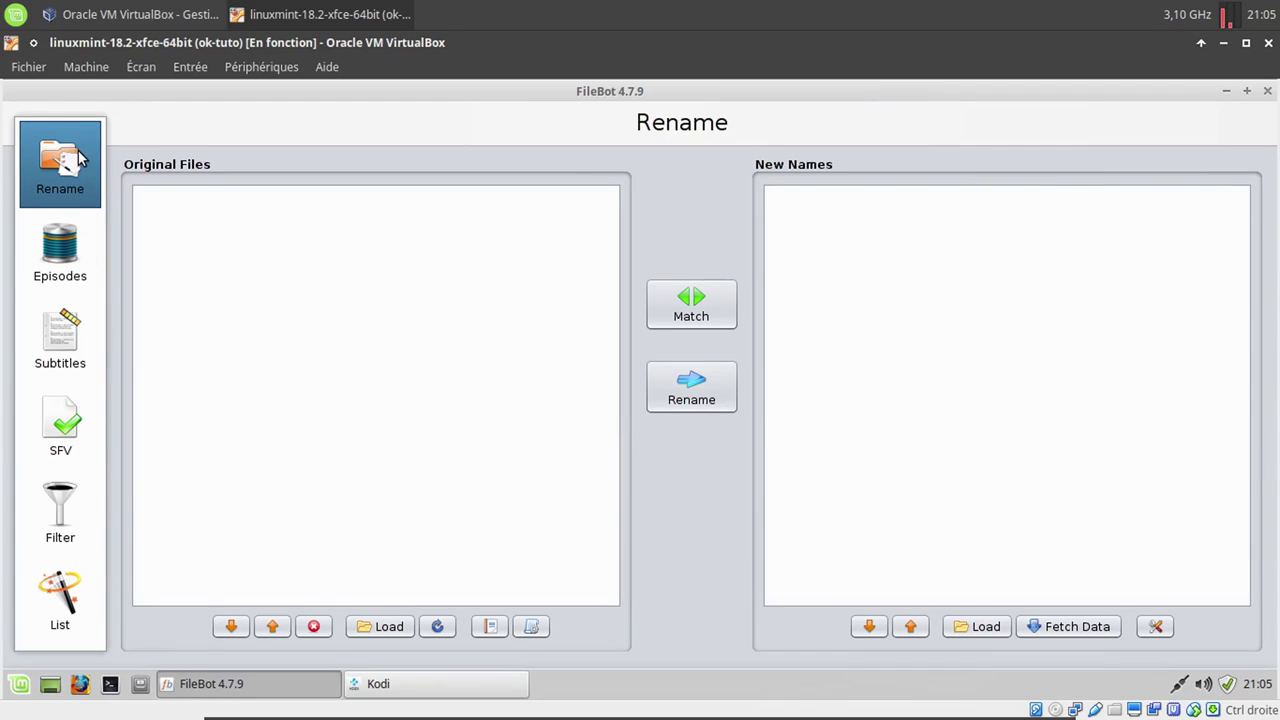
Load the Vidéos folder from the home directory into the Original Files list
left_click(383, 627)
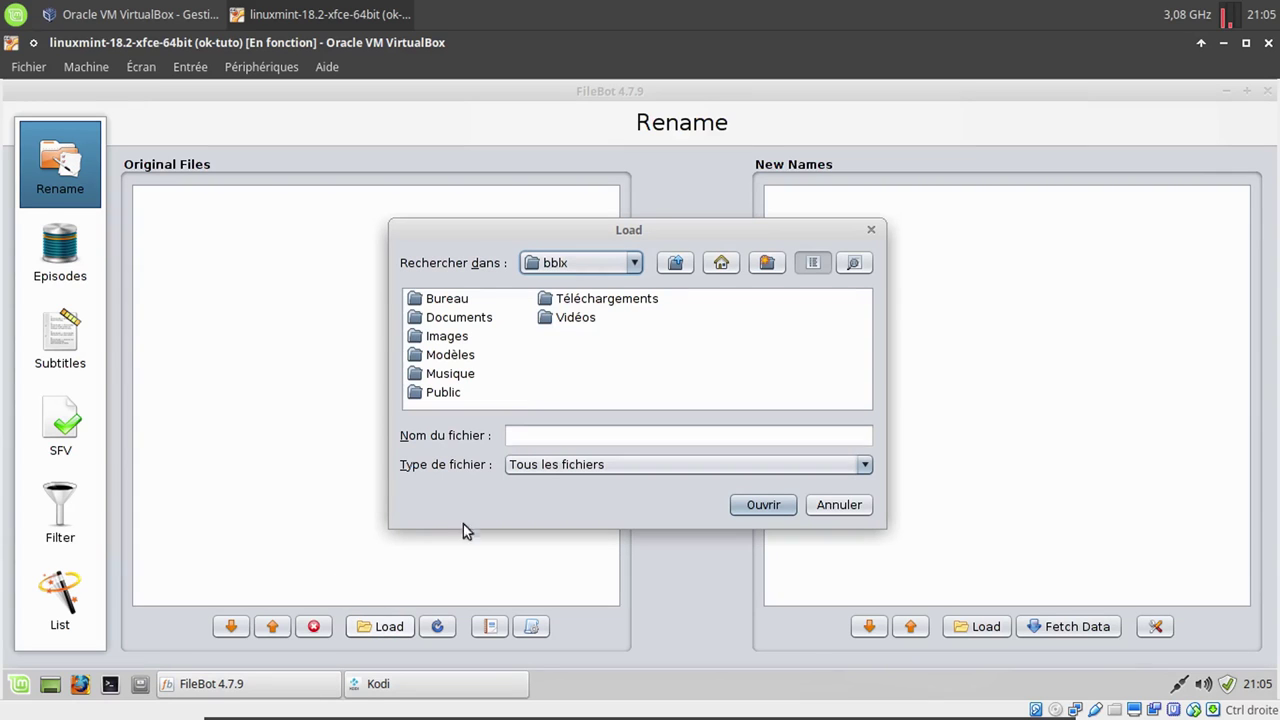
double_click(575, 317)
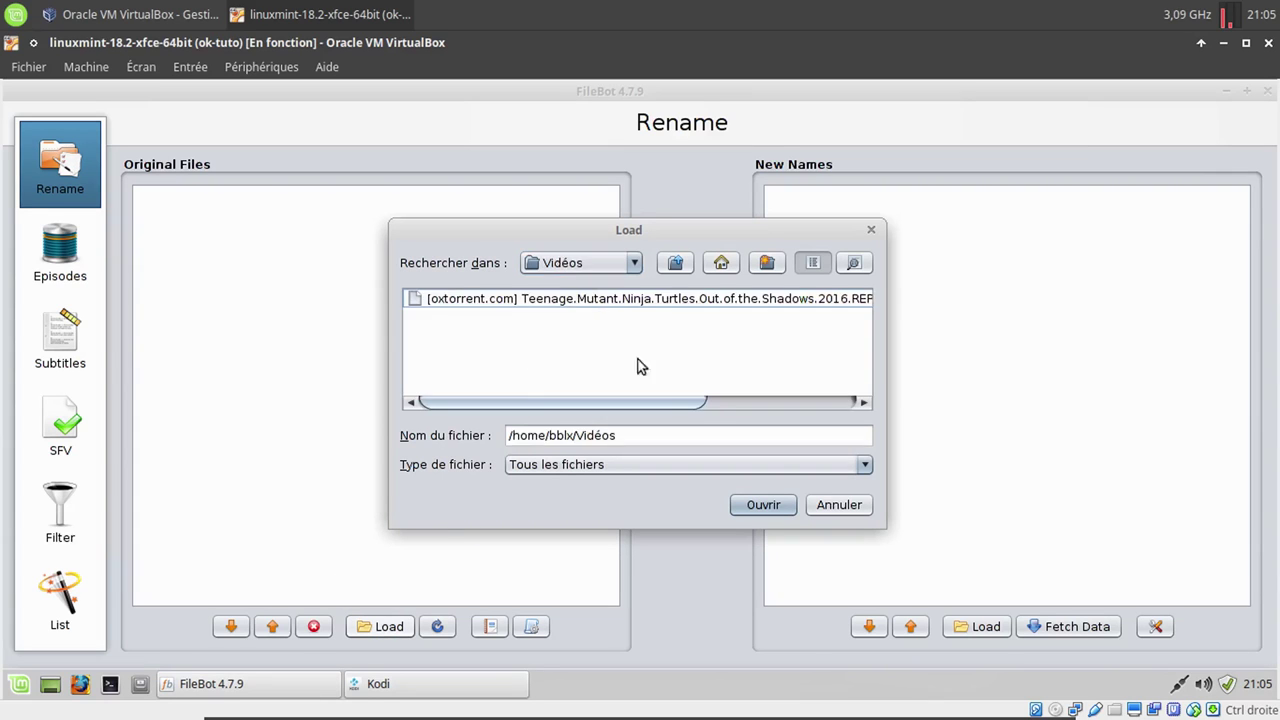
left_click(812, 508)
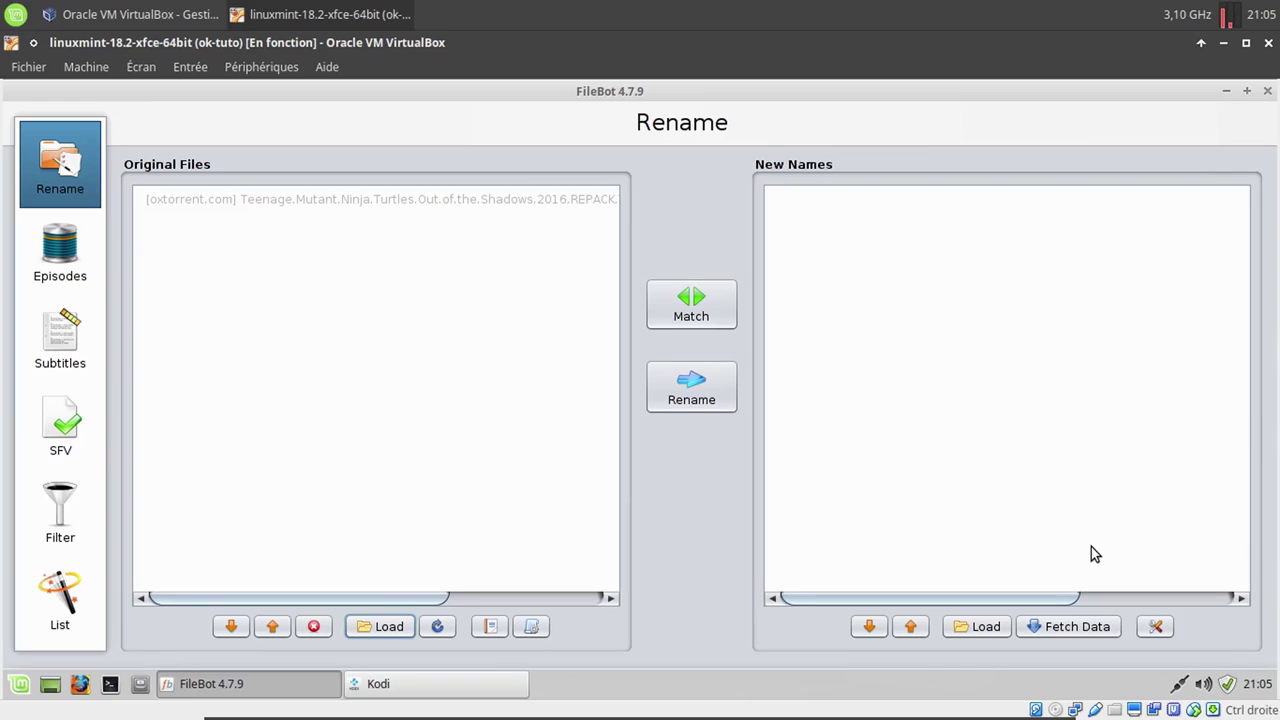
Match the loaded film against TheMovieDB in movie mode, rename it with the illegal characters removed, and close FileBot
left_click(1094, 627)
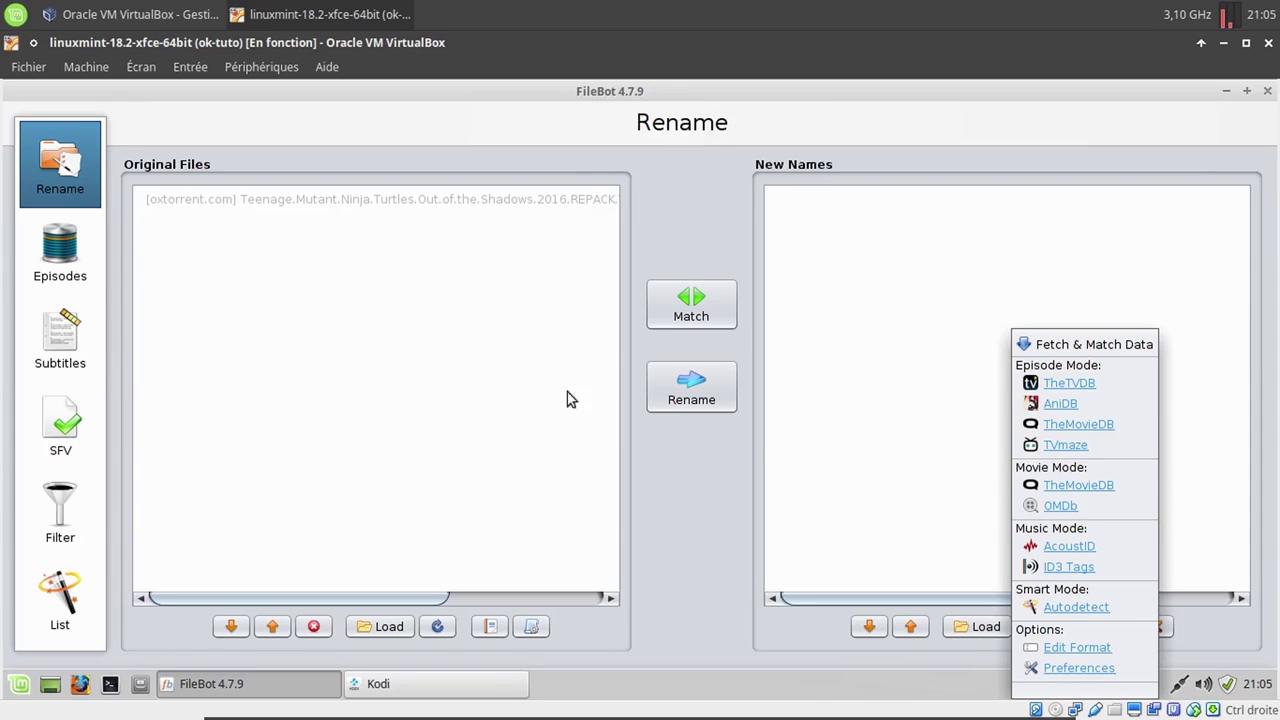
left_click(1093, 486)
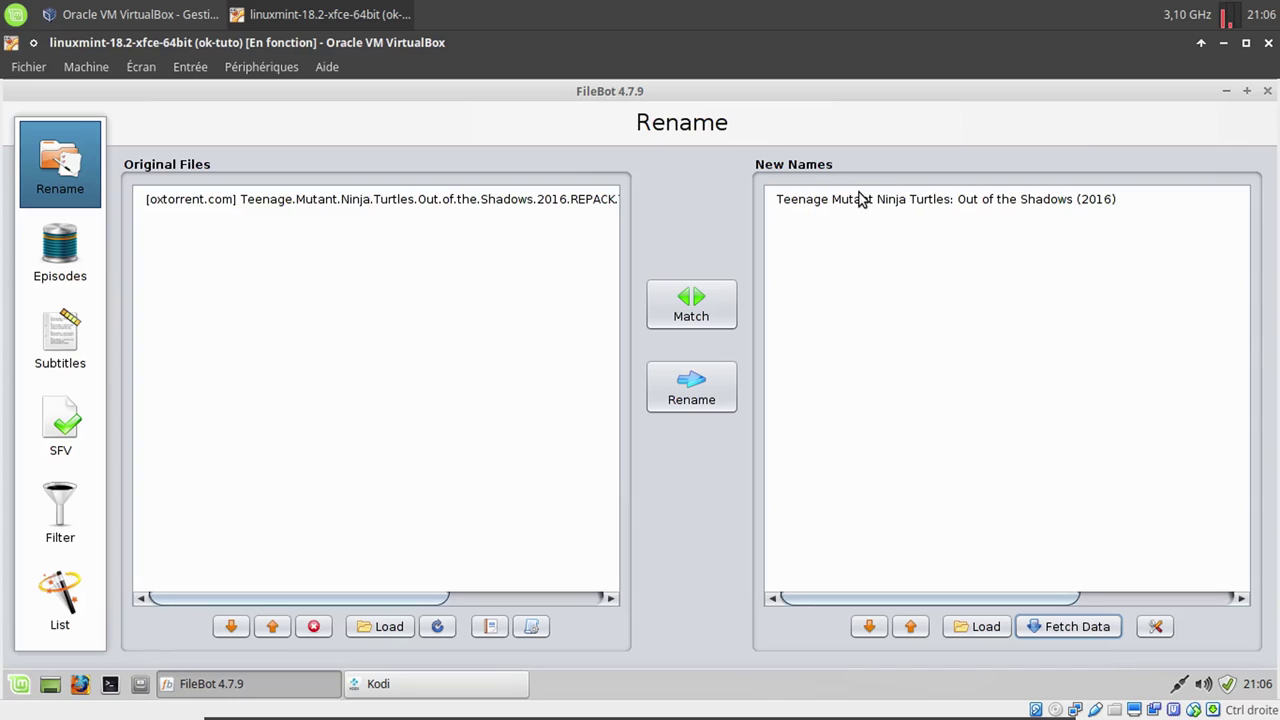
left_click(700, 390)
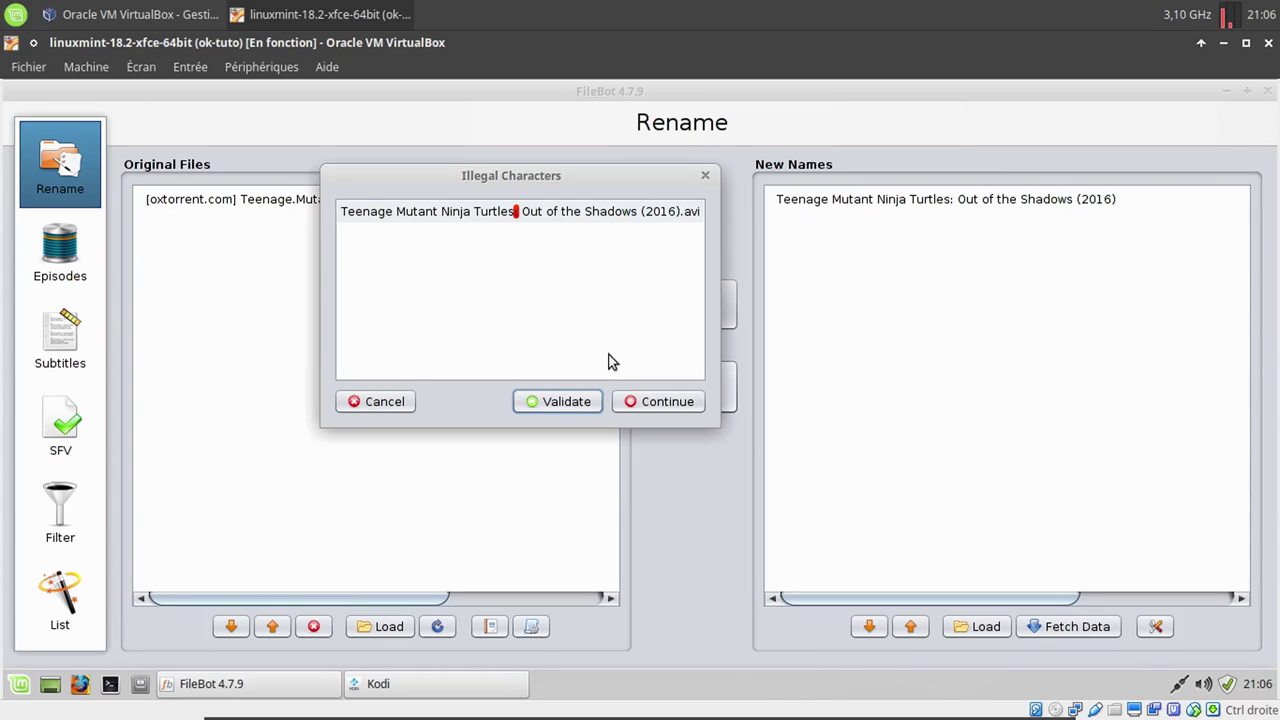
left_click(585, 401)
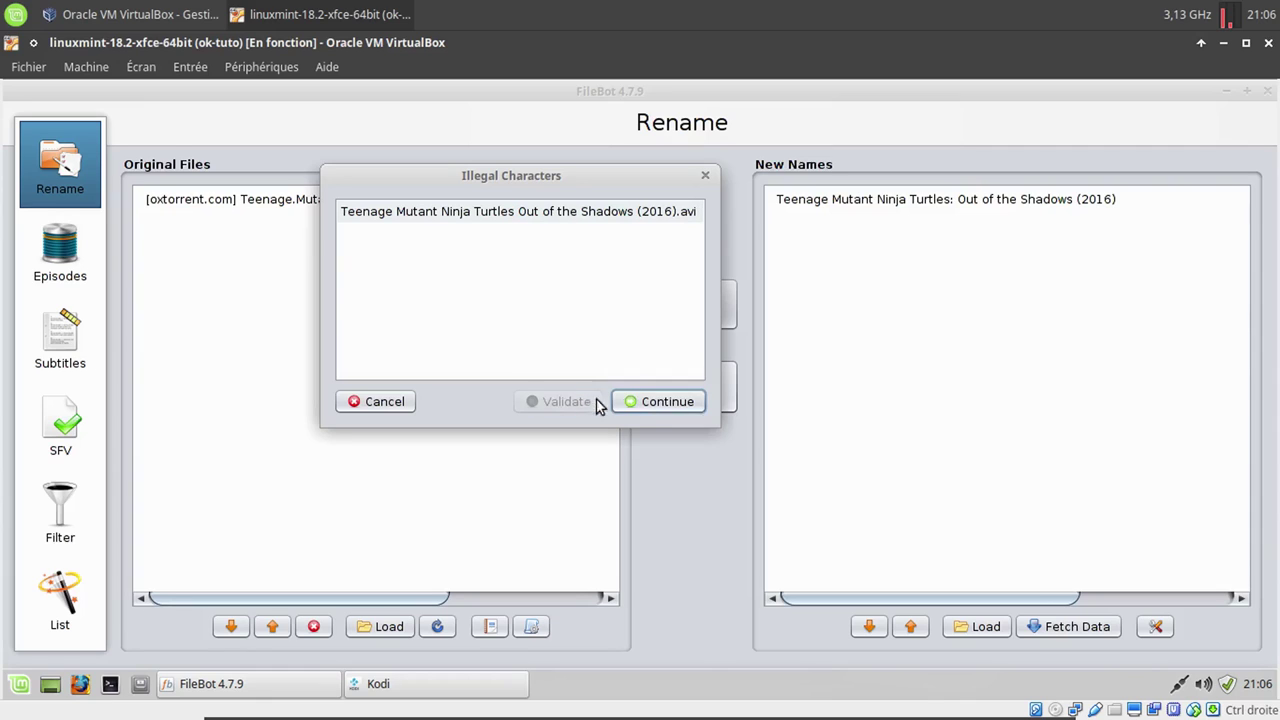
left_click(650, 401)
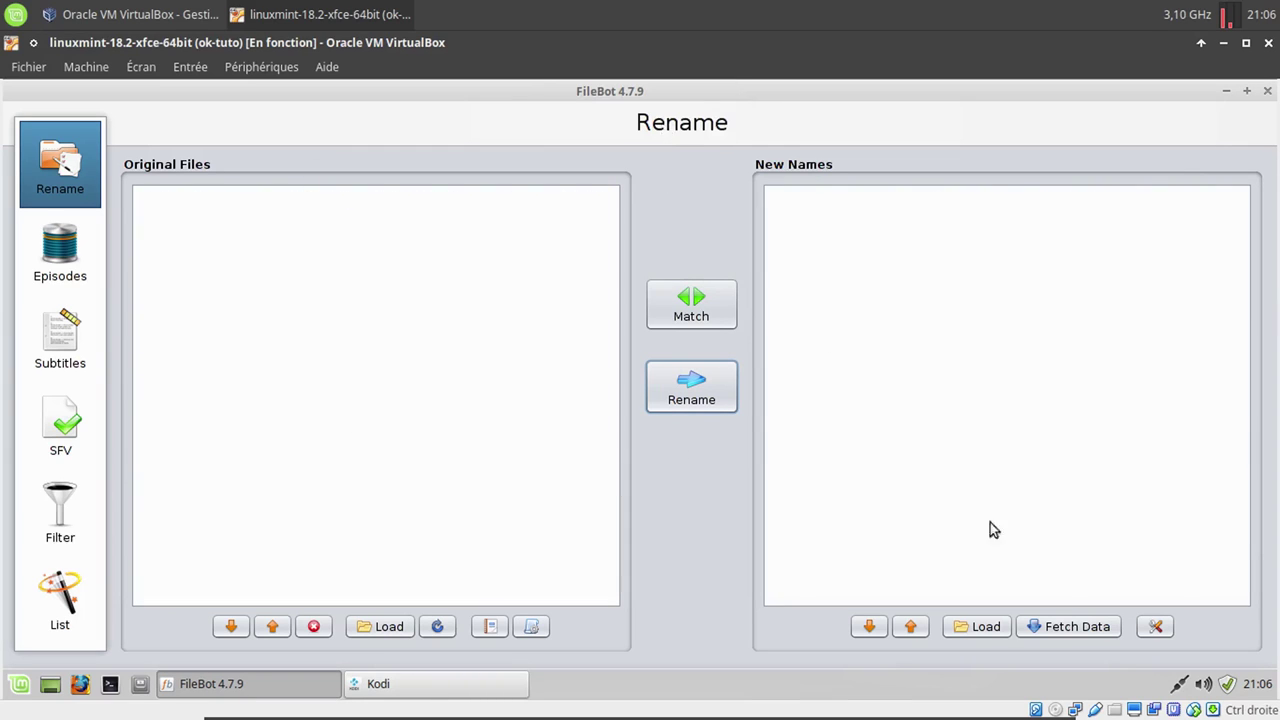
left_click(1267, 91)
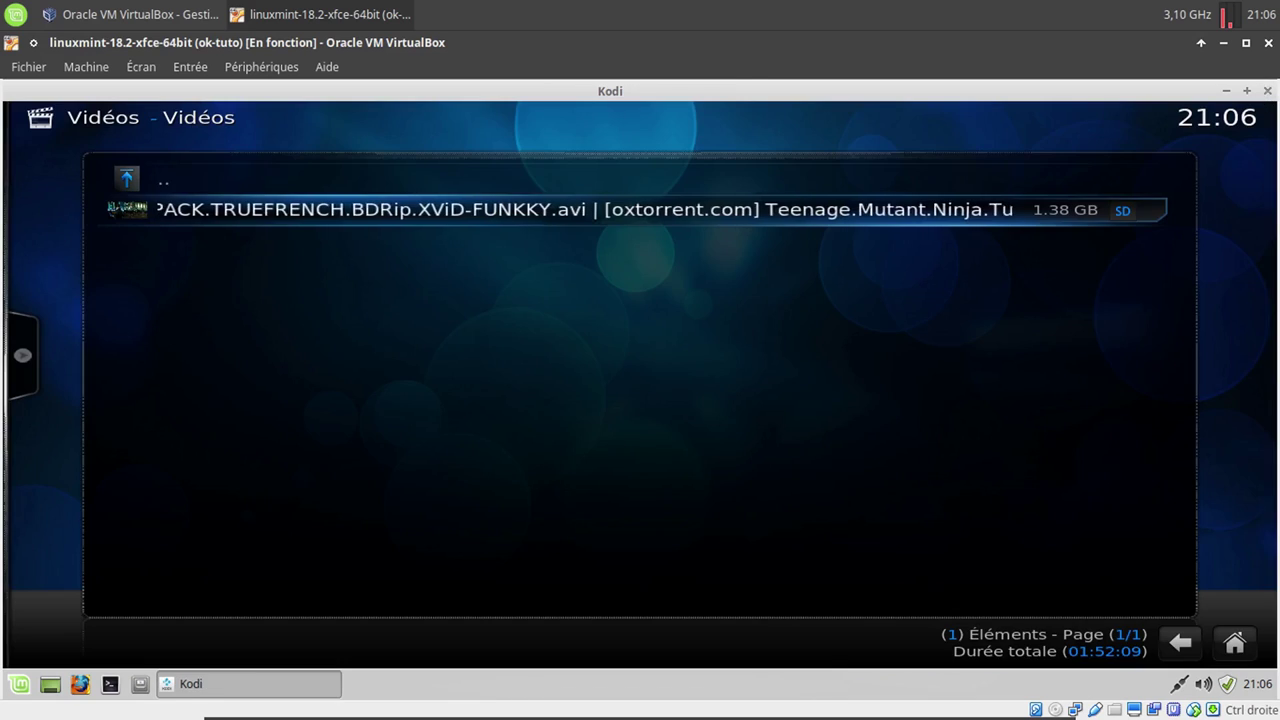
Check the renamed film file in the Vidéos folder with the file manager, and close the window
left_click(139, 685)
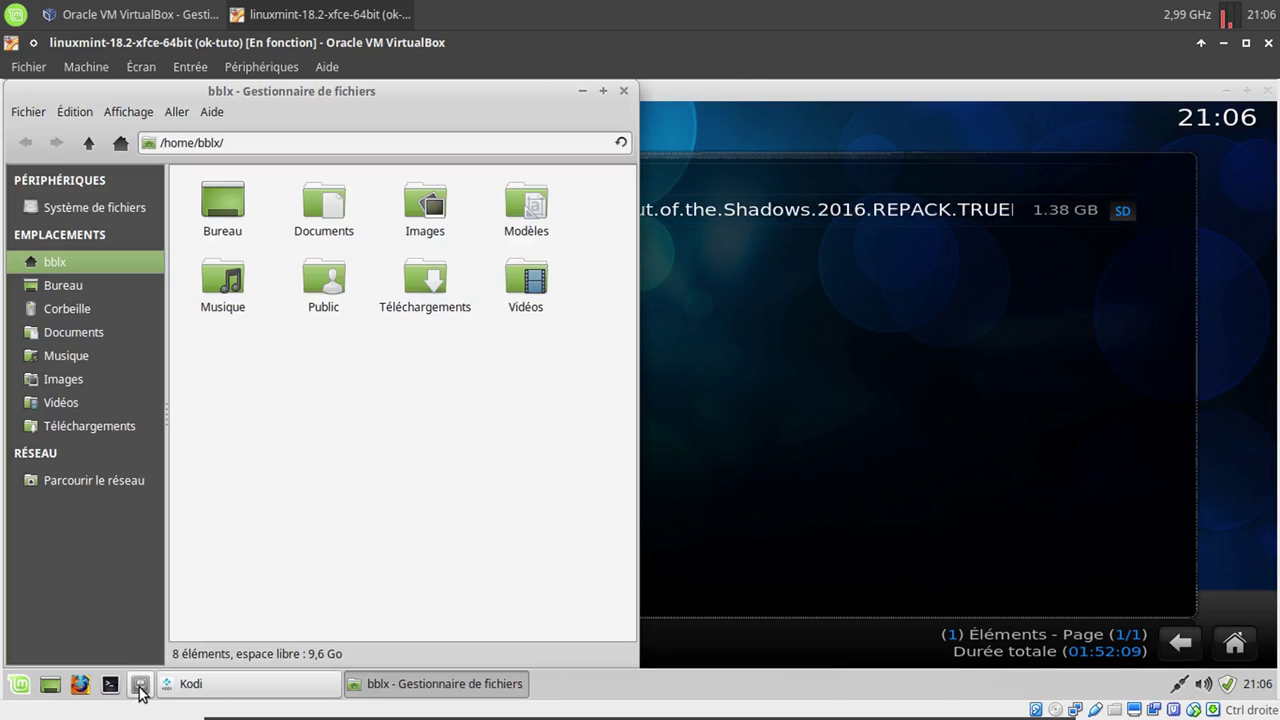
double_click(526, 282)
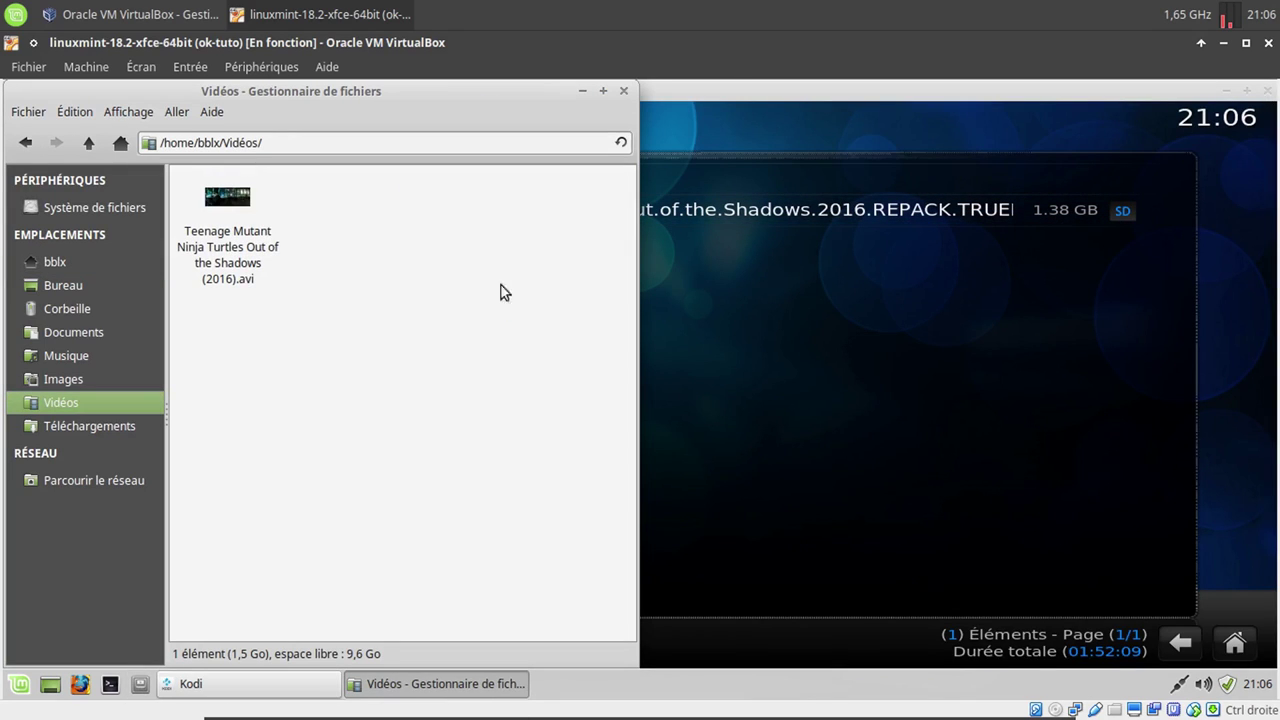
left_click(623, 91)
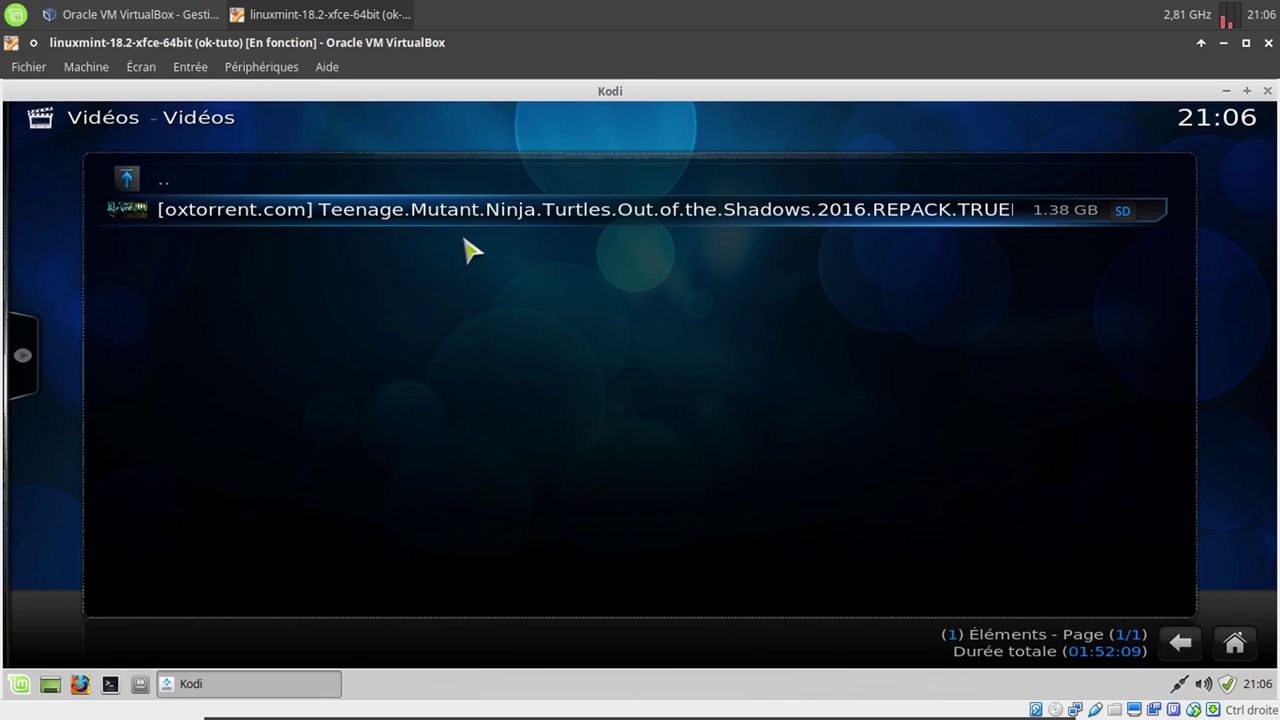
Leave and reopen the Vidéos folder in Kodi to refresh its listing, and update the media library
right_click(351, 214)
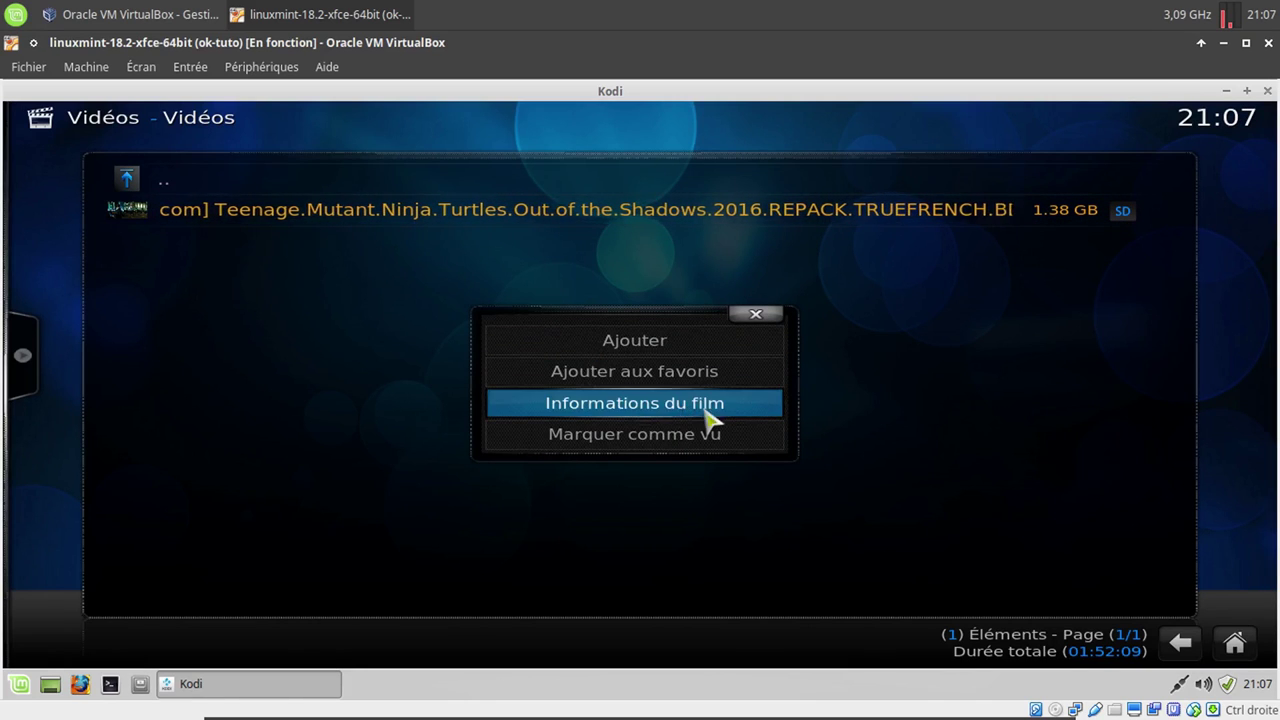
left_click(754, 315)
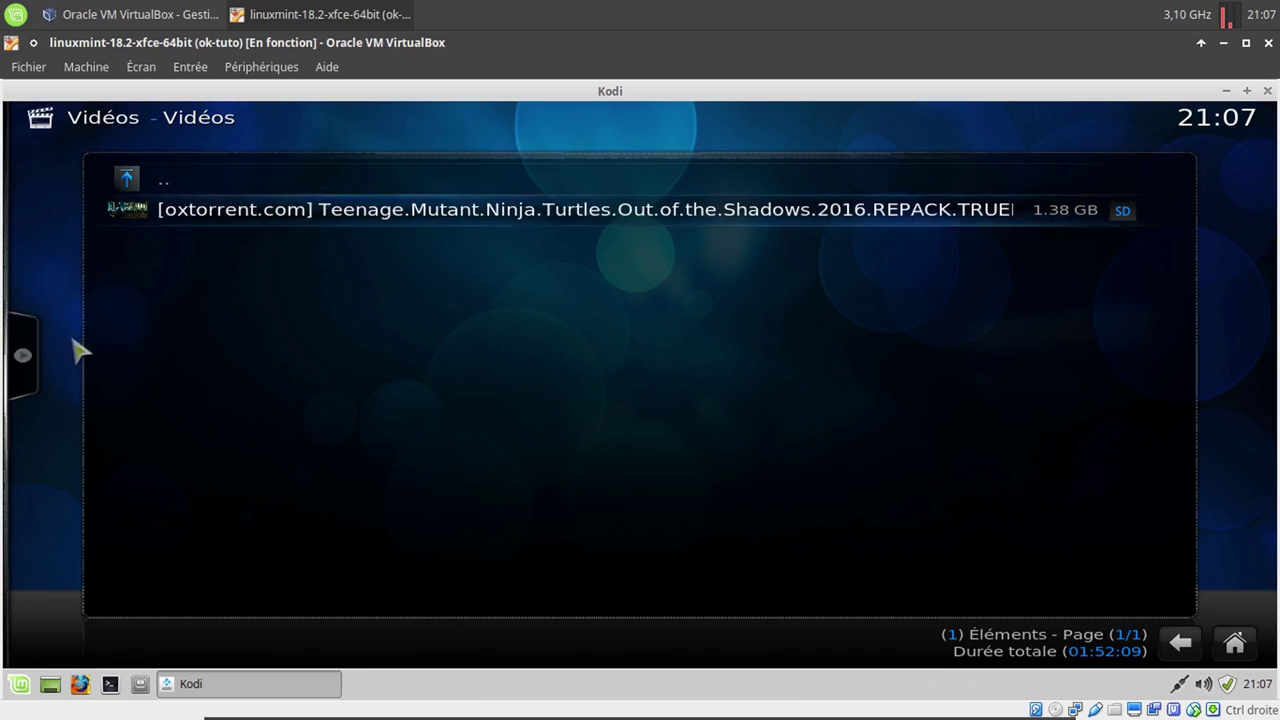
key("Escape")
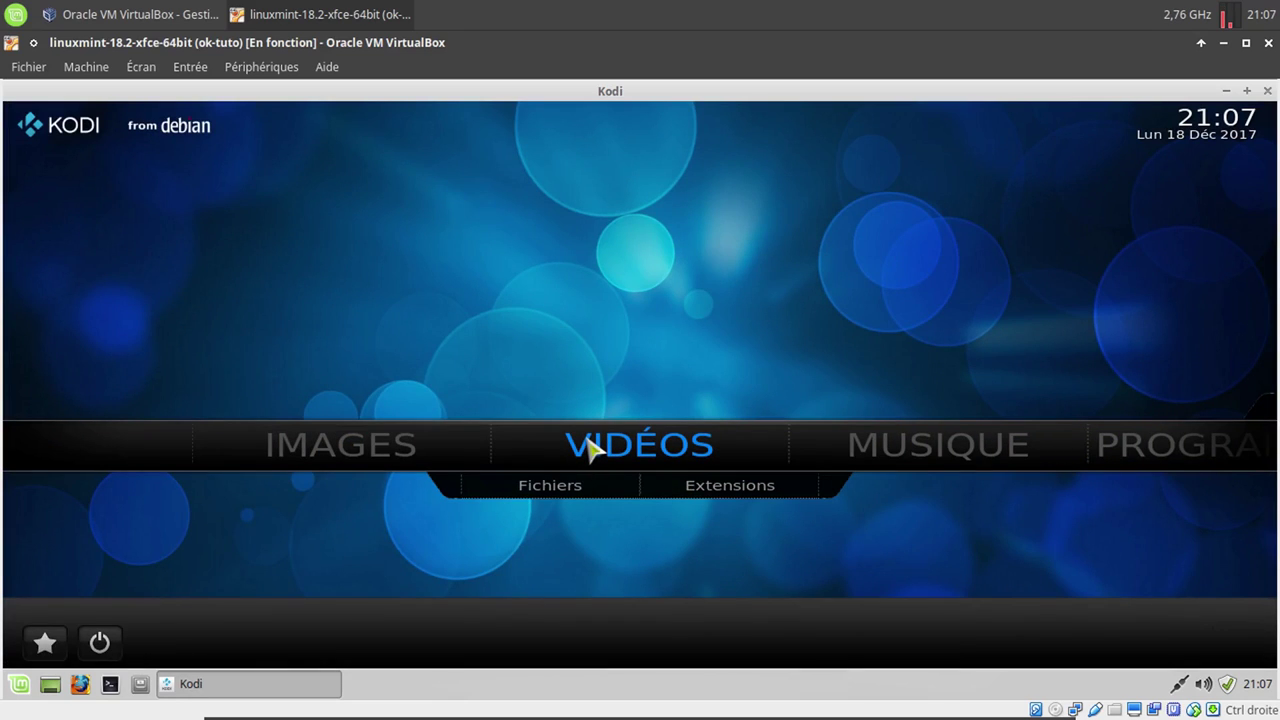
key("Return")
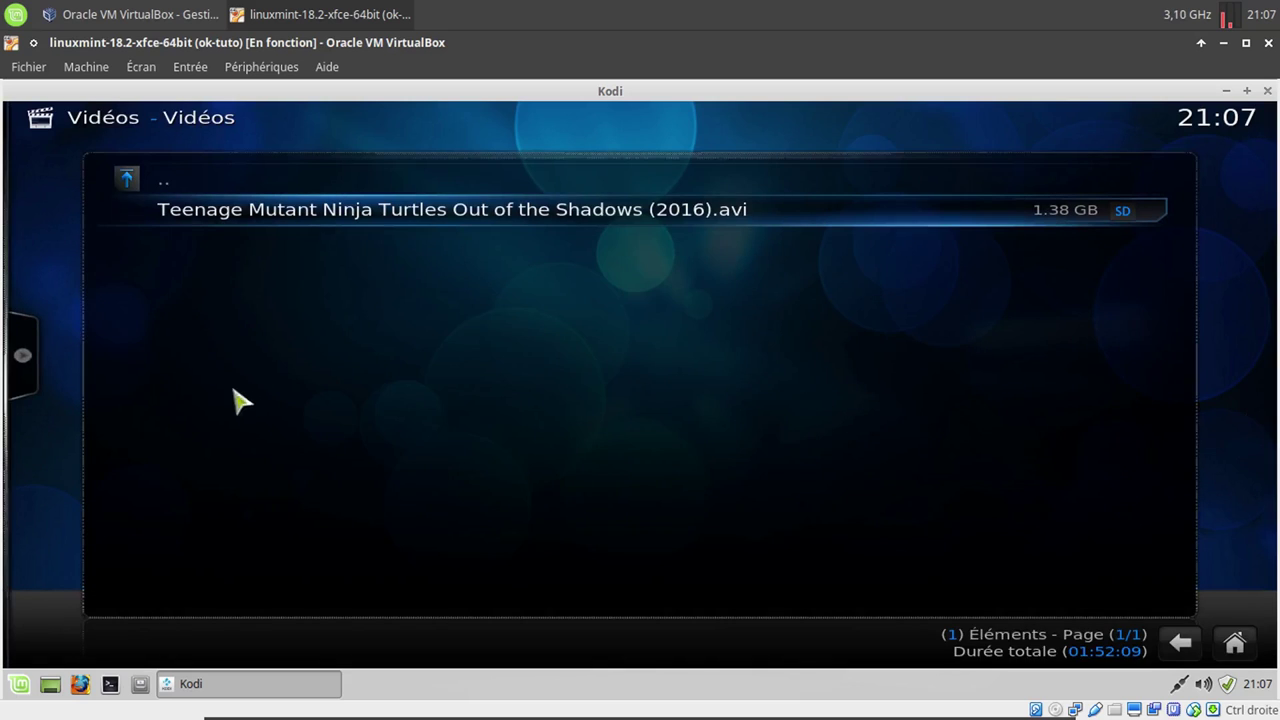
mouse_move(38, 380)
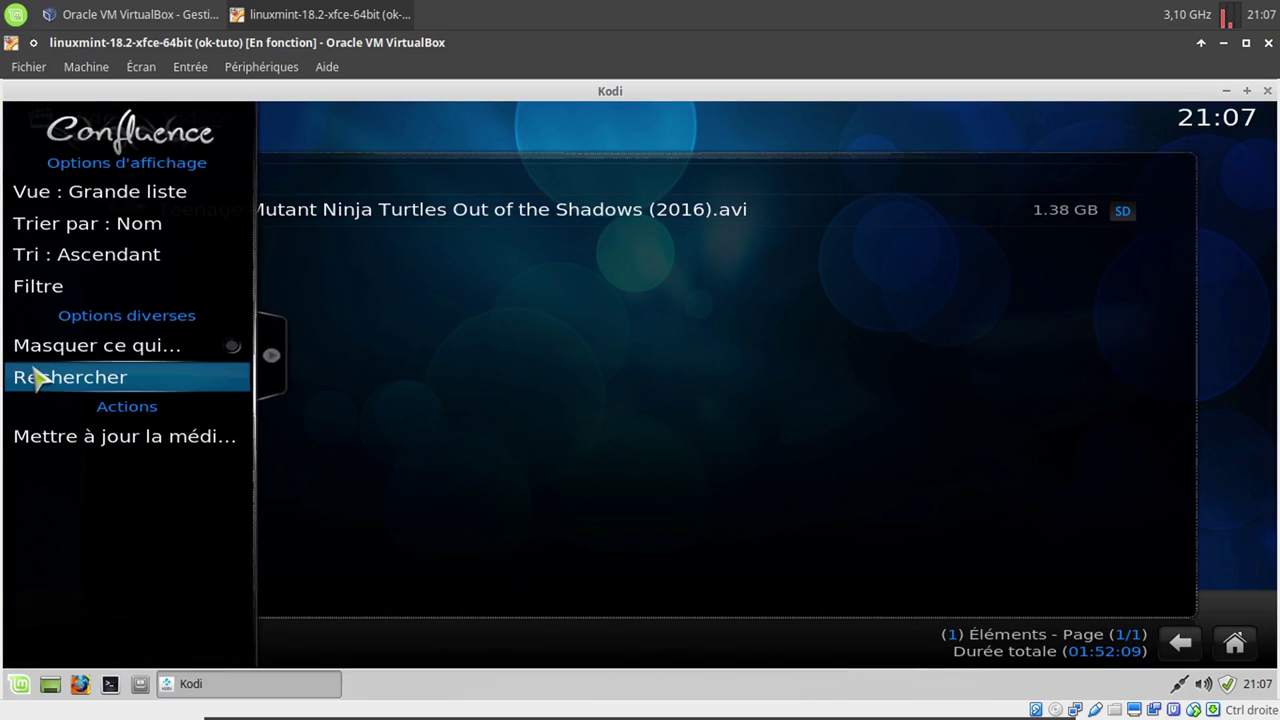
left_click(108, 437)
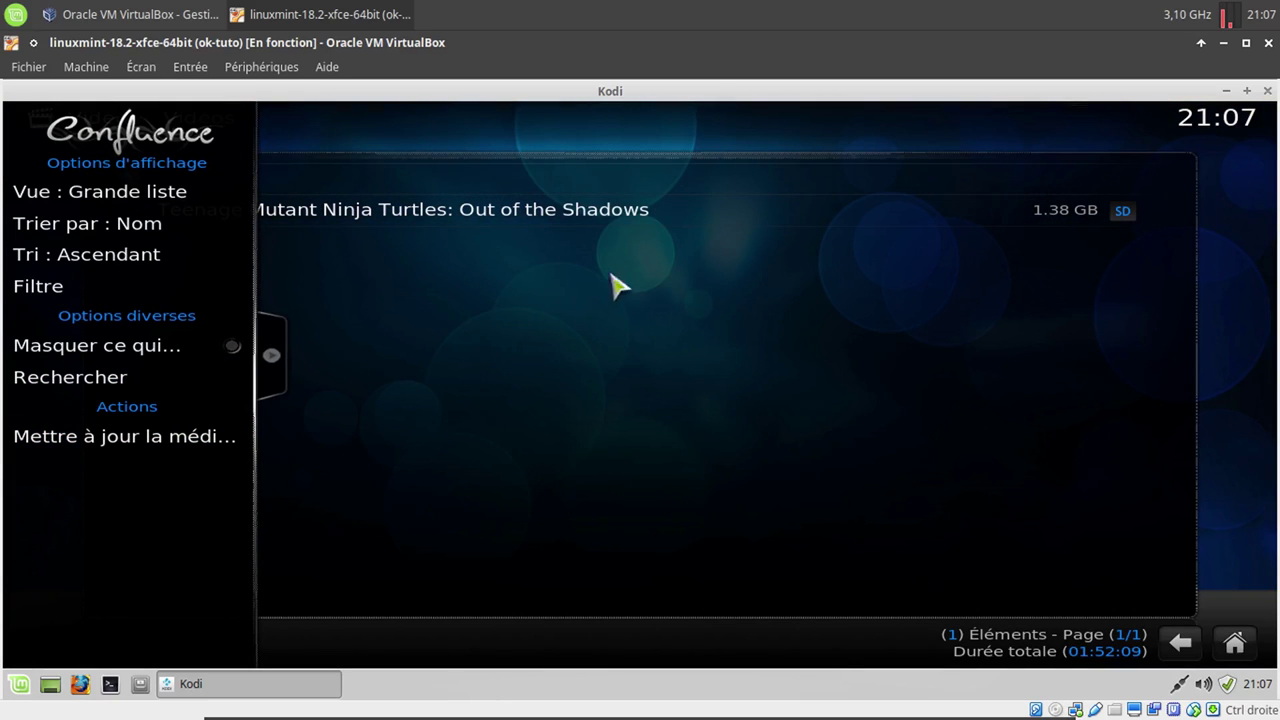
right_click(808, 425)
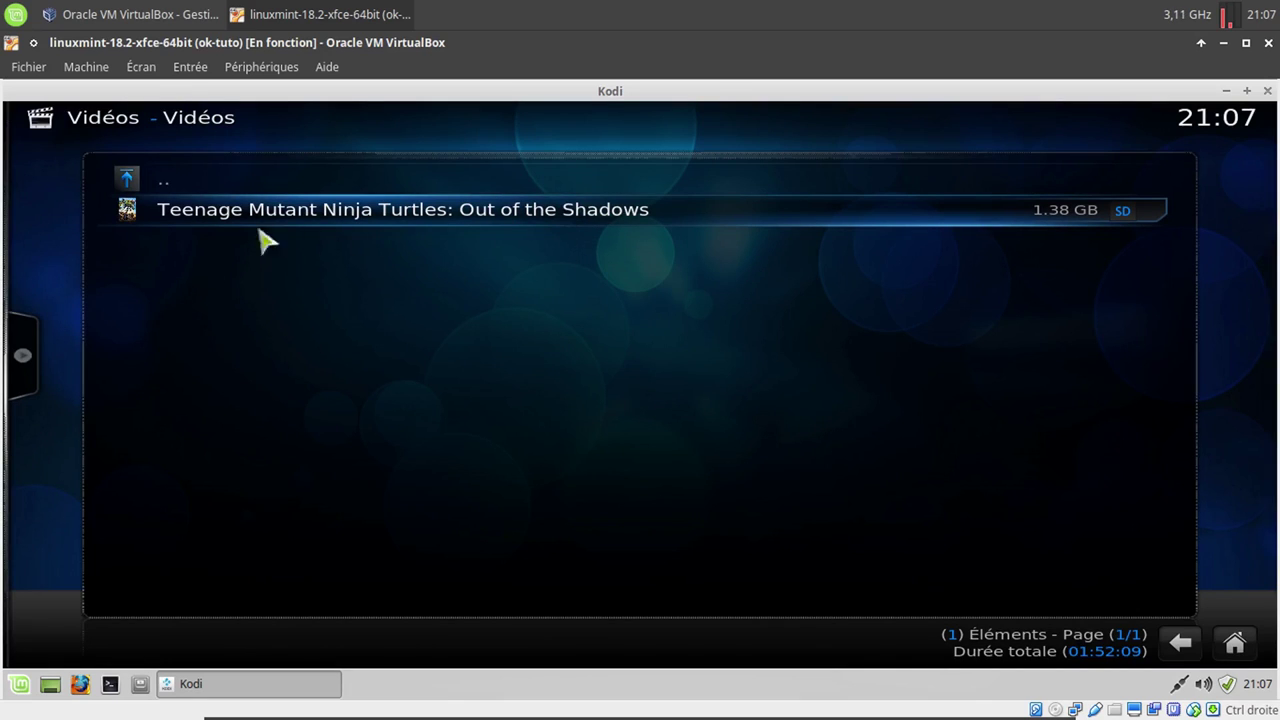
Cycle the Vidéos folder's display view to the horizontal poster layout with the film details and summary above it
mouse_move(25, 355)
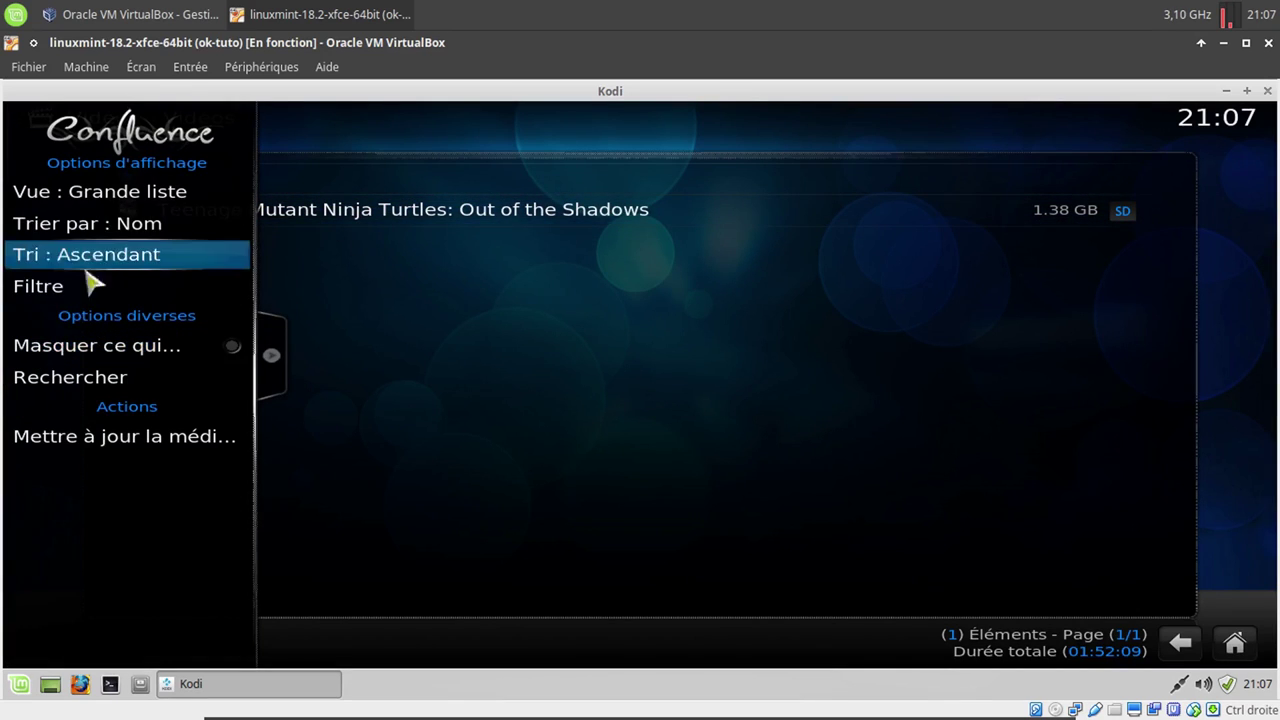
left_click(100, 191)
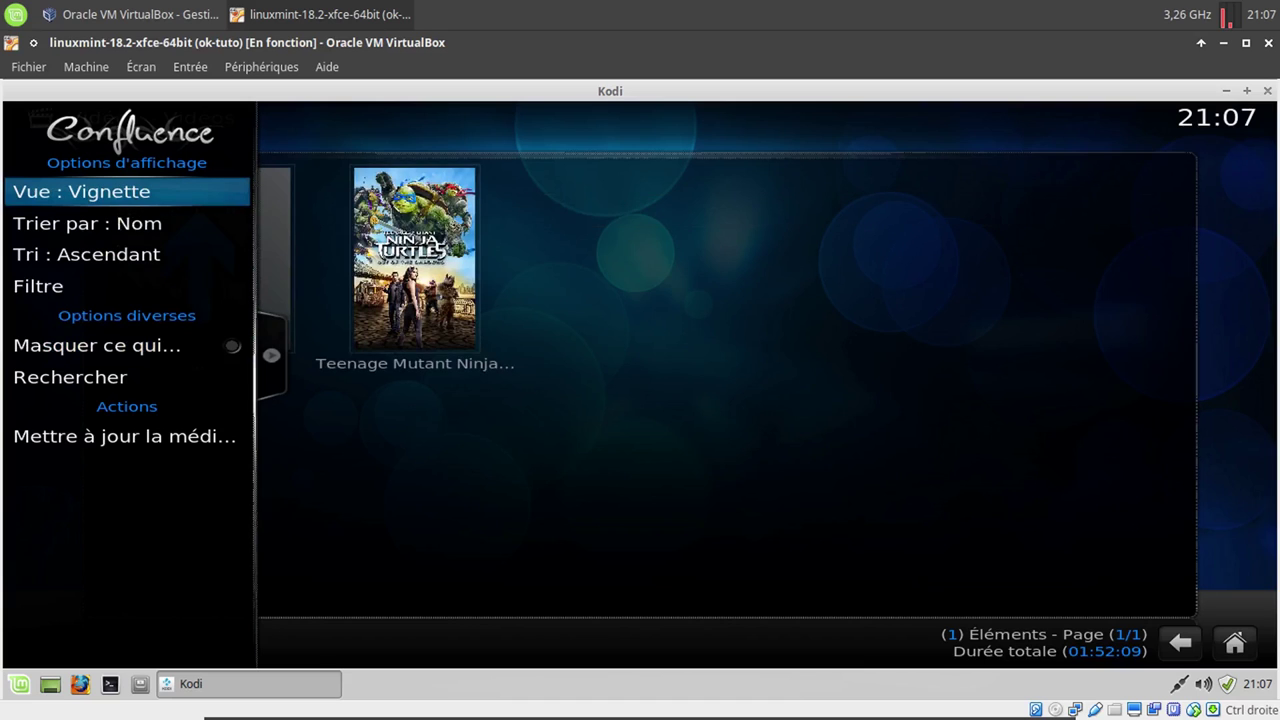
key("Return")
key("Return")
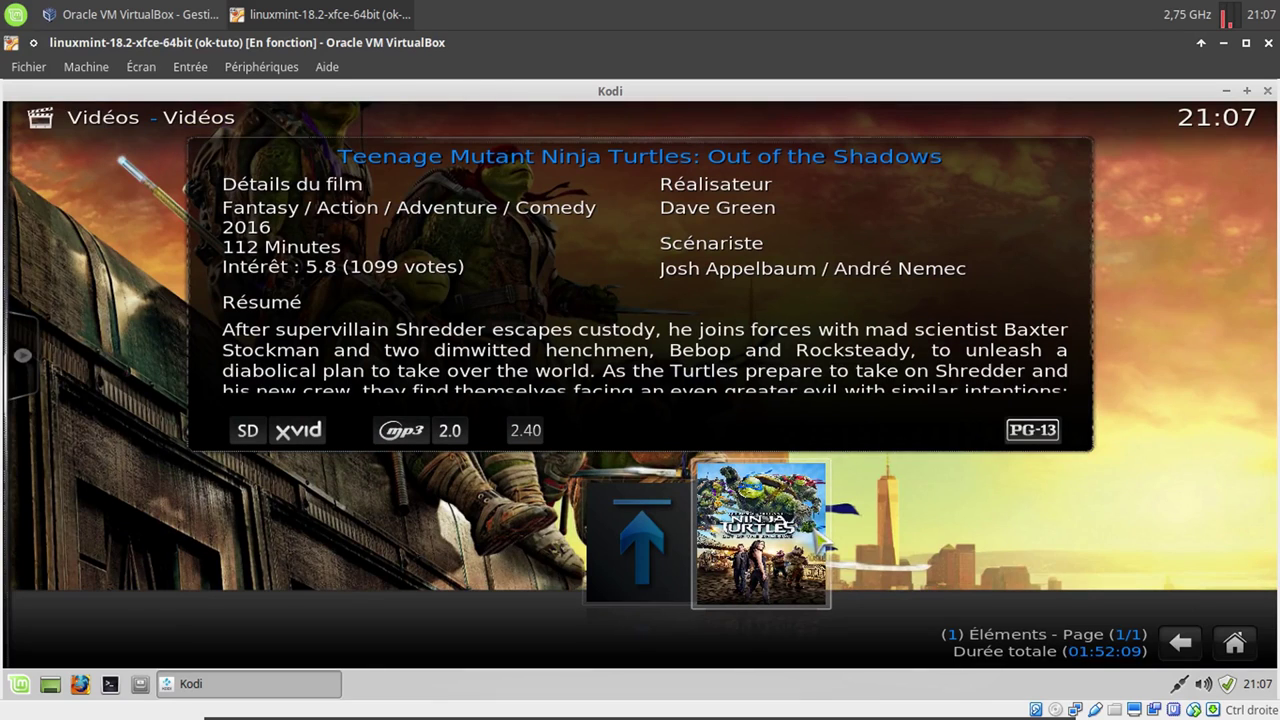
Open the film's information page, launch its trailer and accept the download of the required YouTube extension
right_click(812, 535)
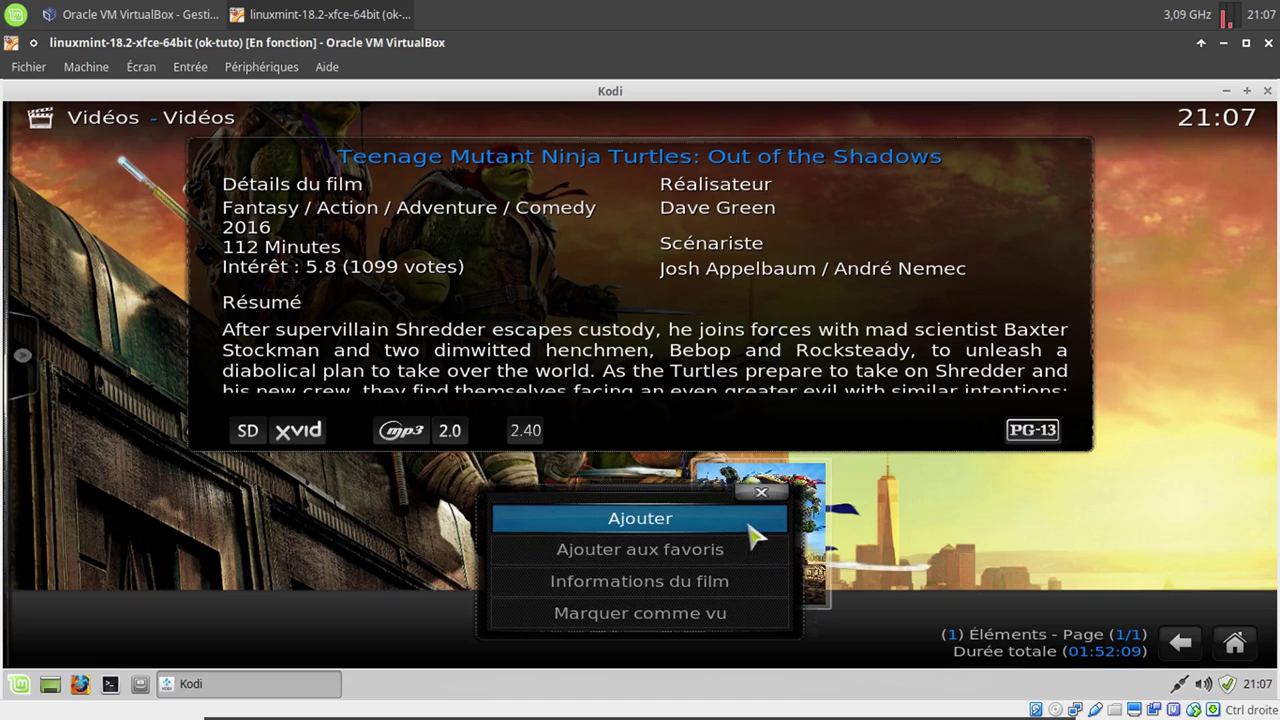
left_click(738, 584)
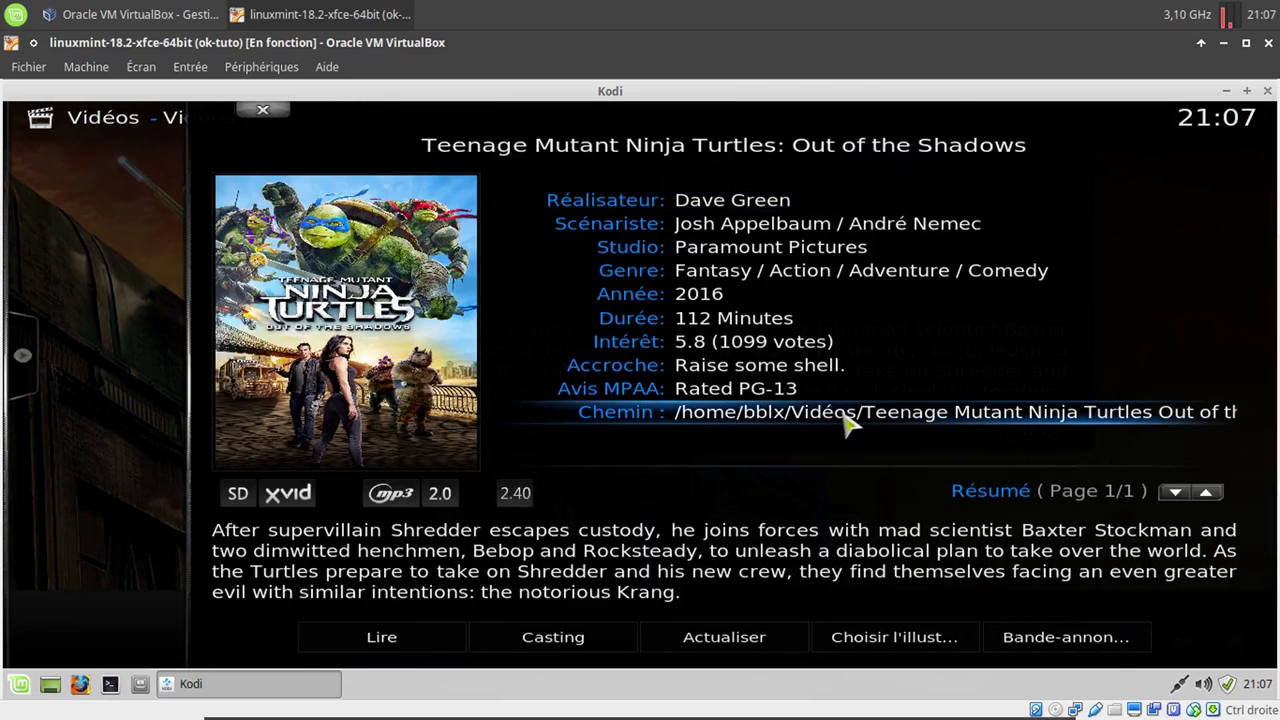
left_click(1050, 646)
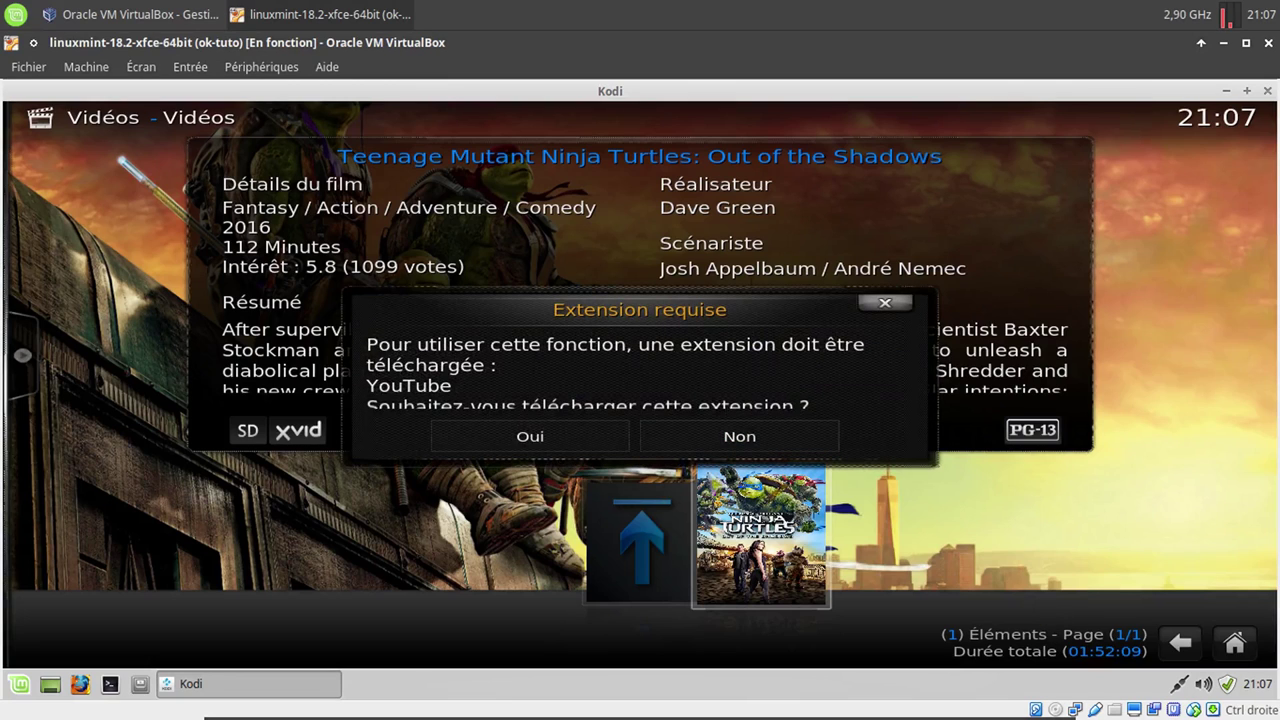
left_click(547, 437)
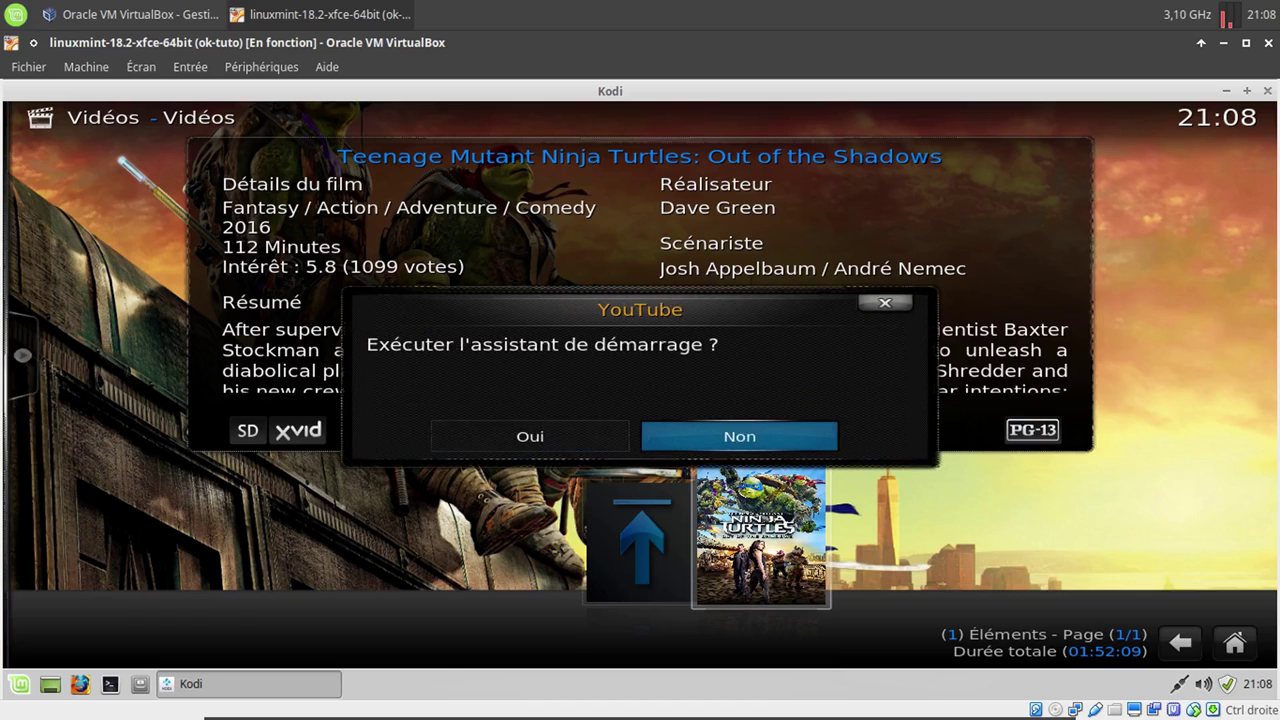
Run the YouTube extension's startup assistant, choose to adjust language and region, and set the language to French
left_click(575, 438)
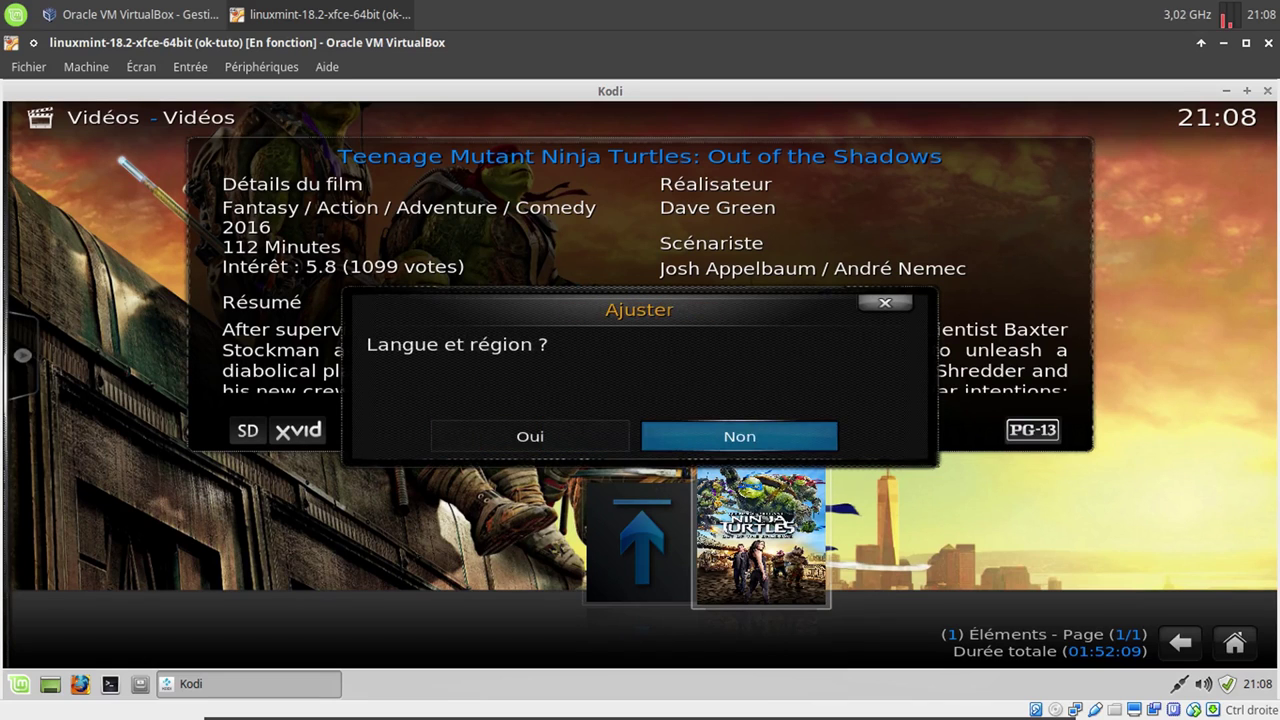
left_click(607, 437)
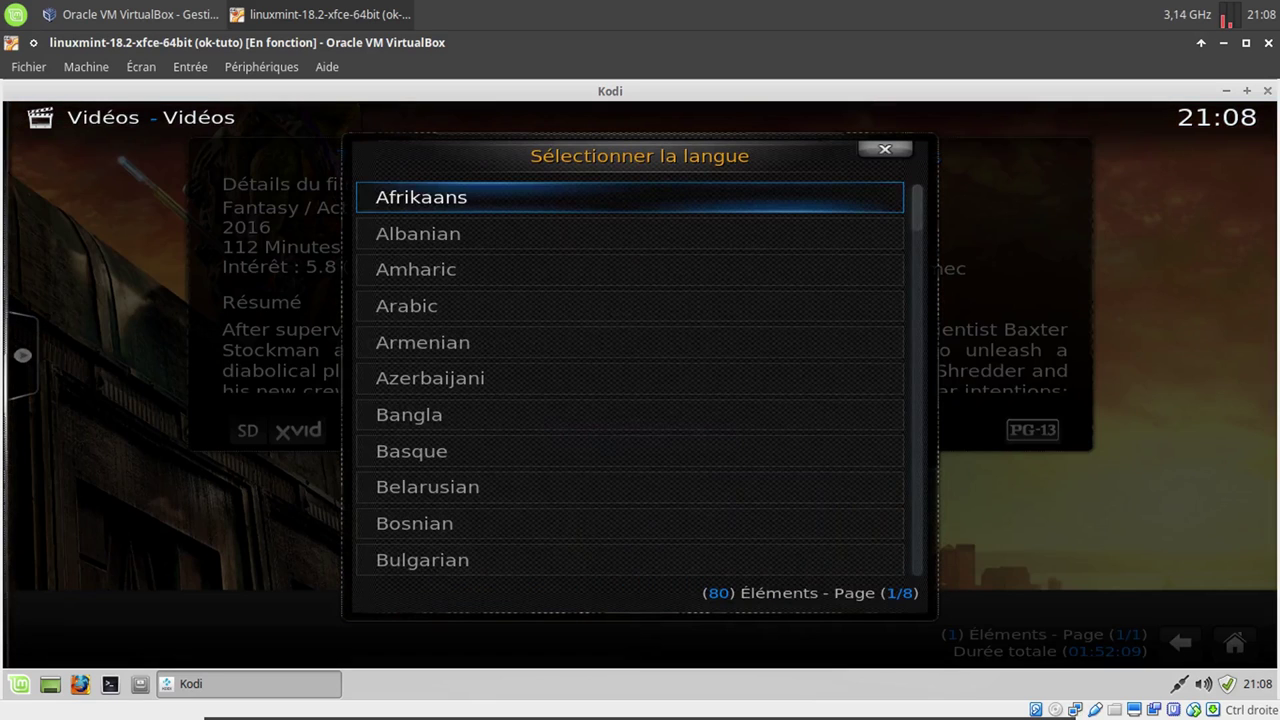
scroll(558, 342, "down", 2)
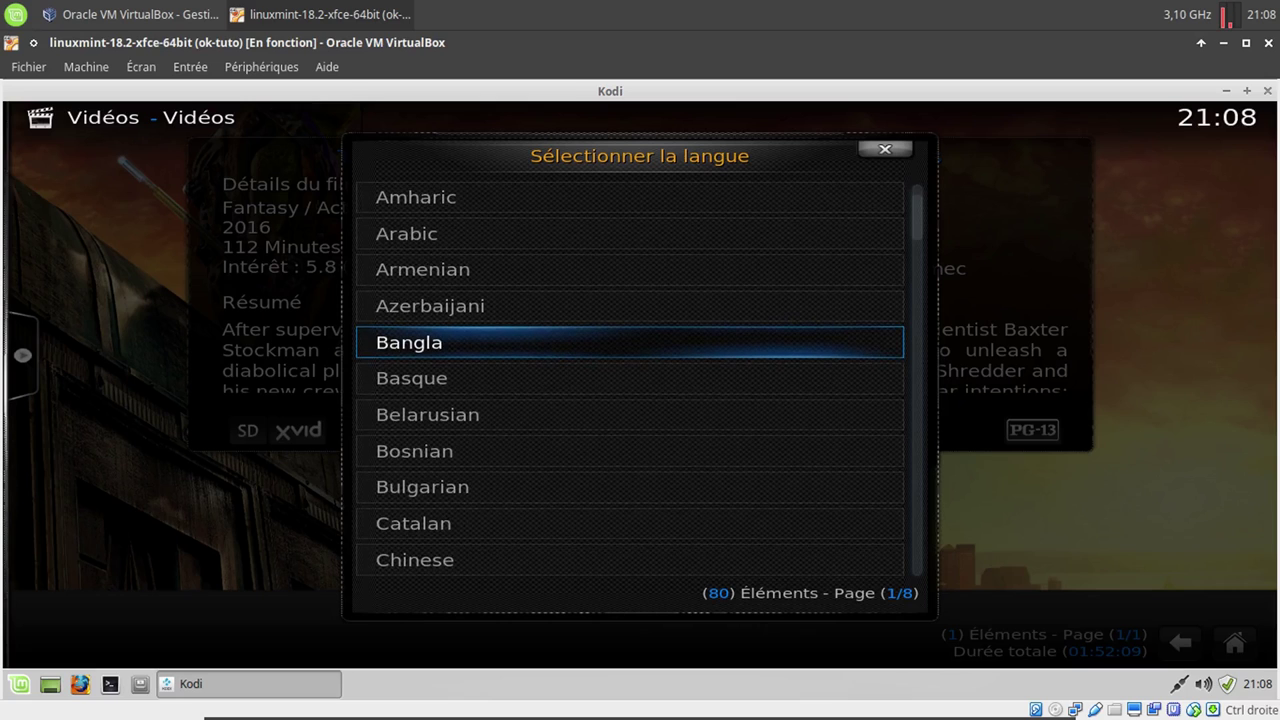
scroll(548, 345, "down", 4)
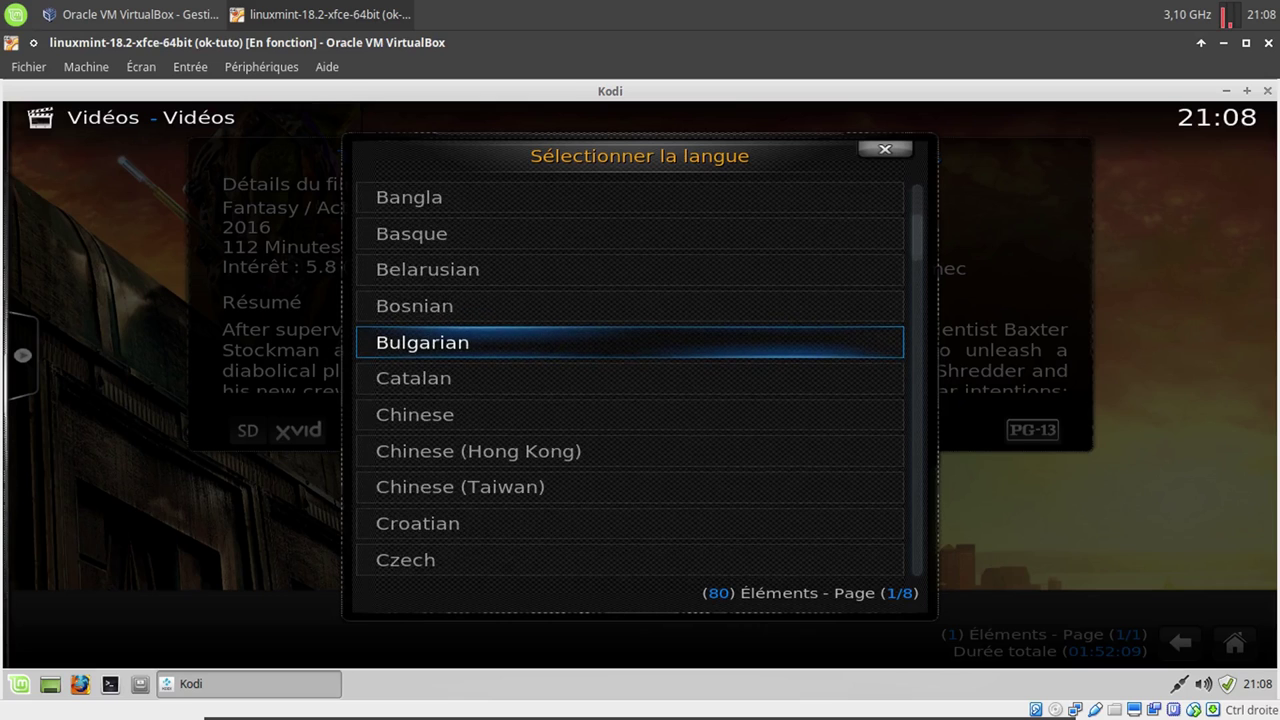
scroll(548, 342, "up", 6)
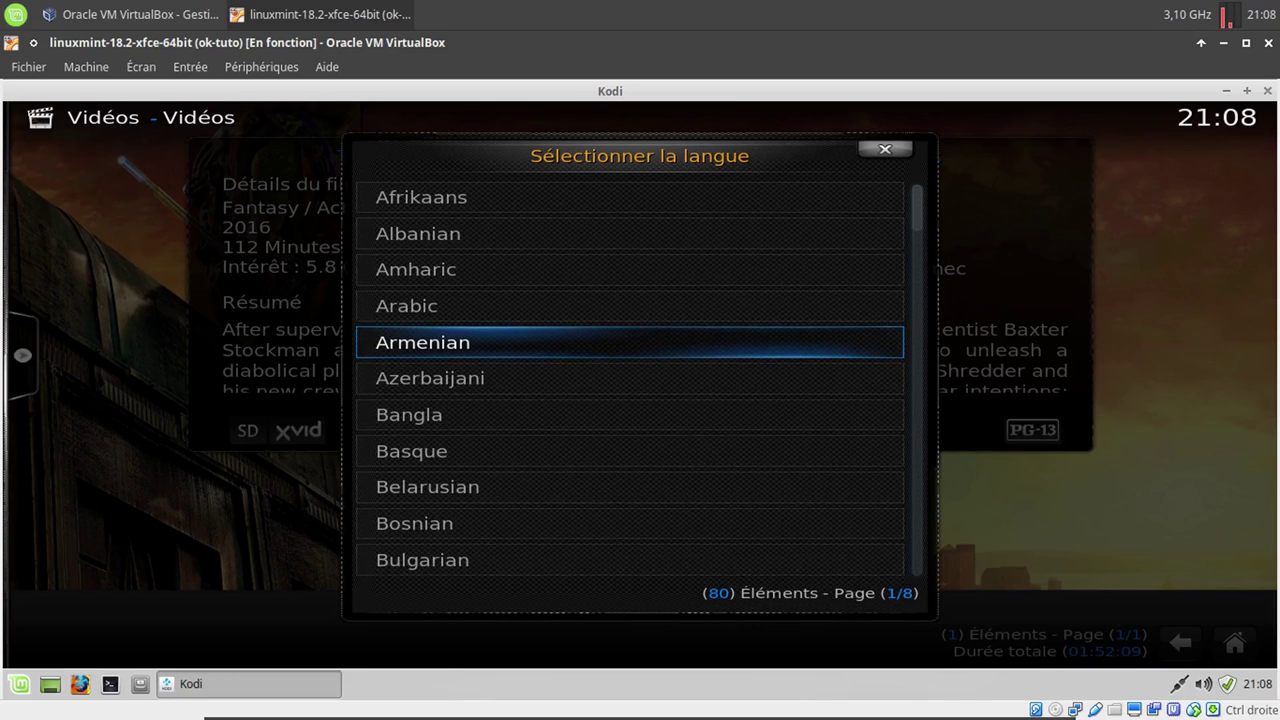
scroll(548, 342, "down", 6)
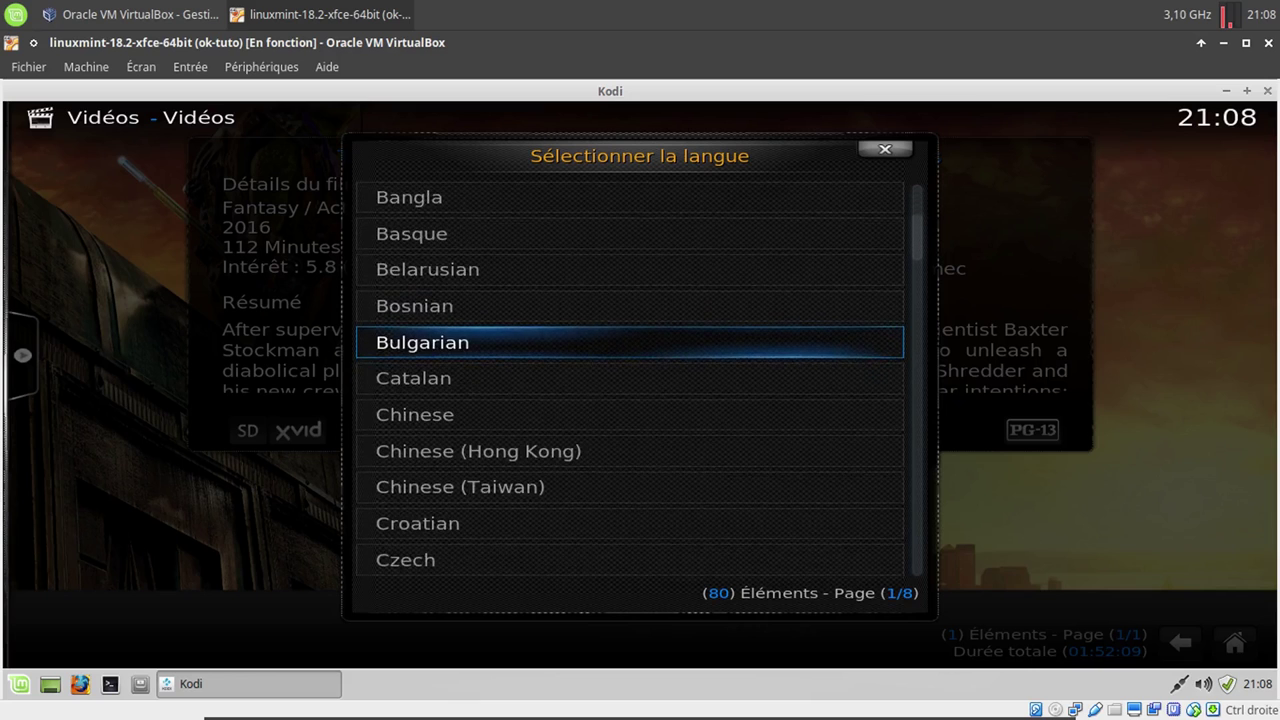
scroll(548, 342, "down", 3)
scroll(548, 342, "down", 3)
scroll(548, 342, "down", 3)
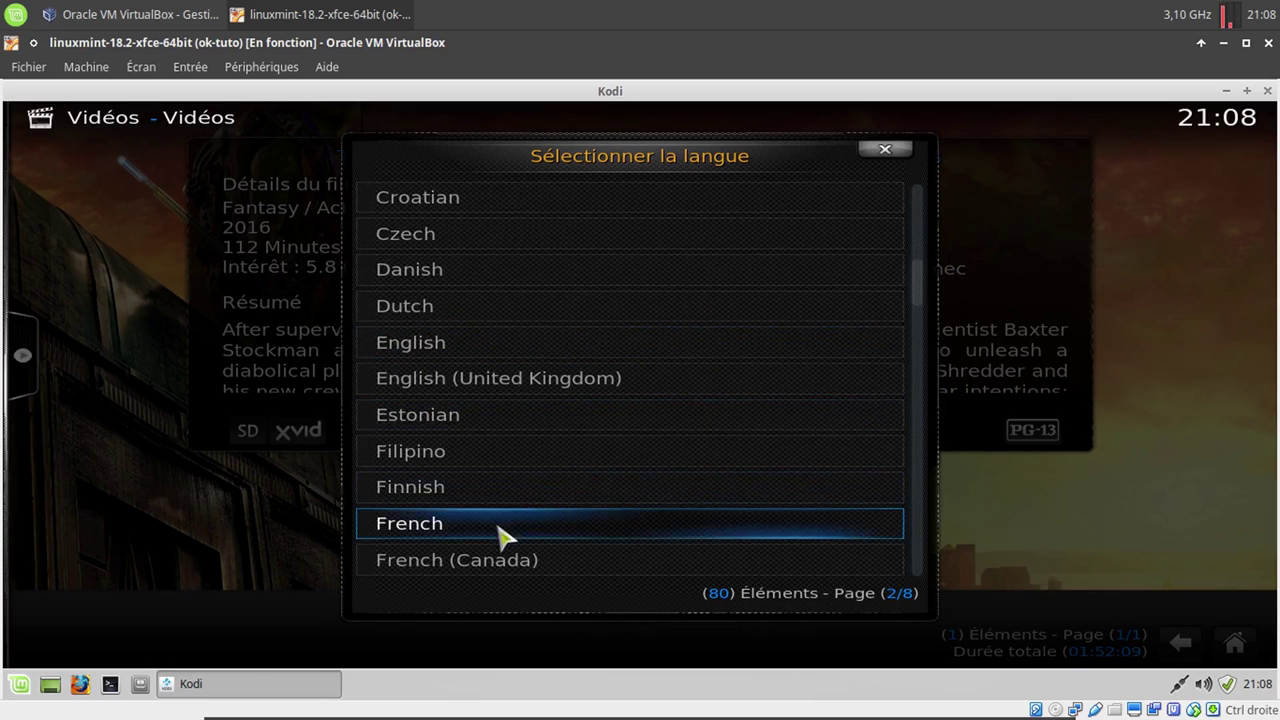
scroll(503, 537, "down", 1)
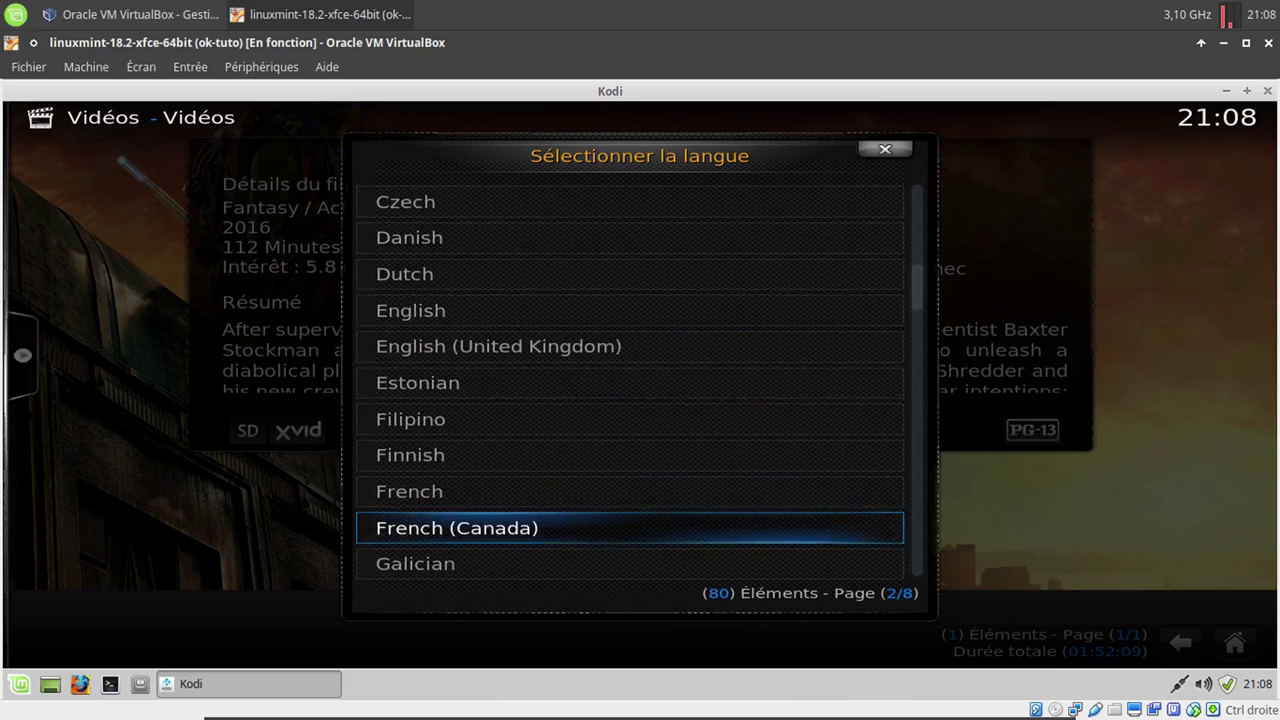
left_click(507, 485)
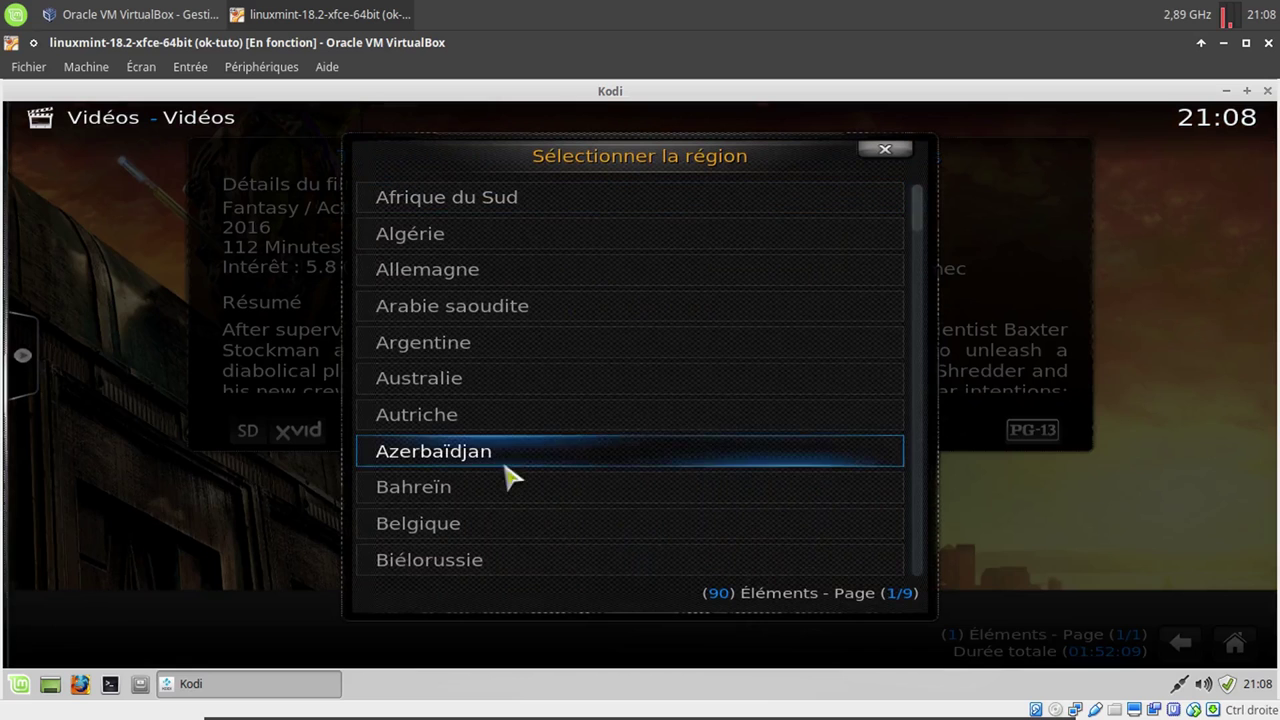
Set the YouTube extension's region to Belgique, and stop the trailer's playback once it has started
scroll(520, 443, "down", 1)
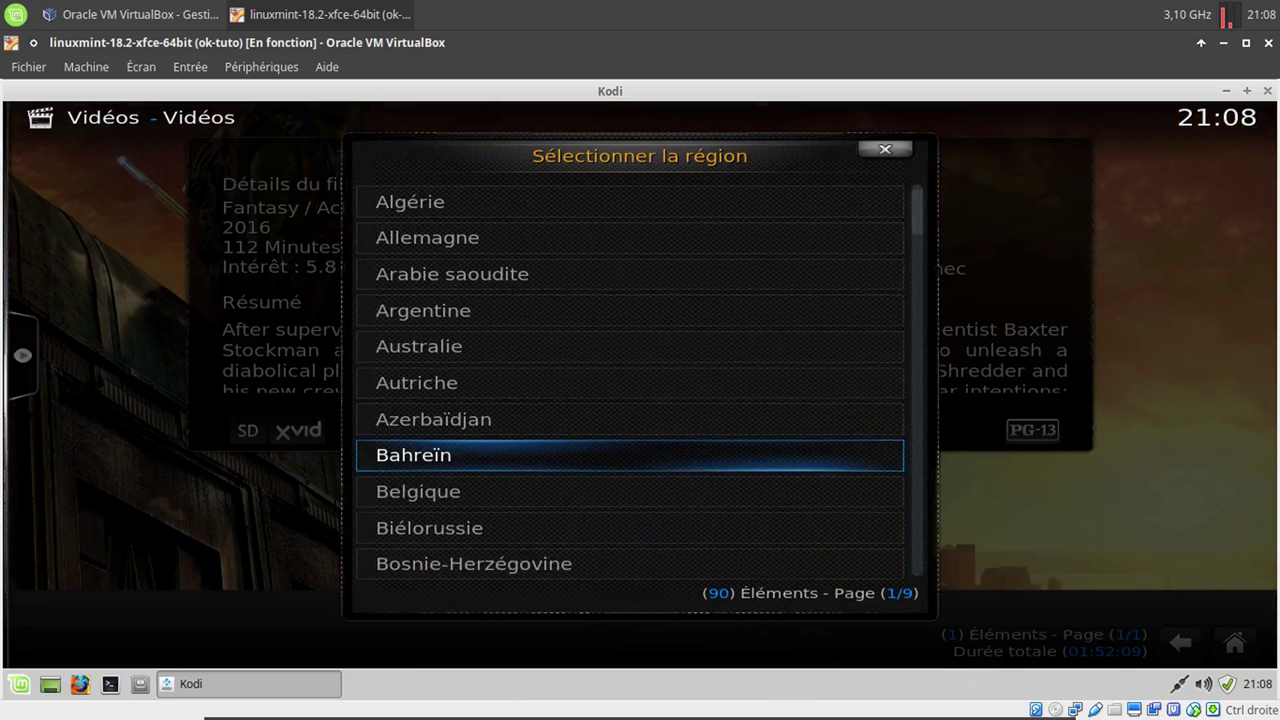
left_click(507, 485)
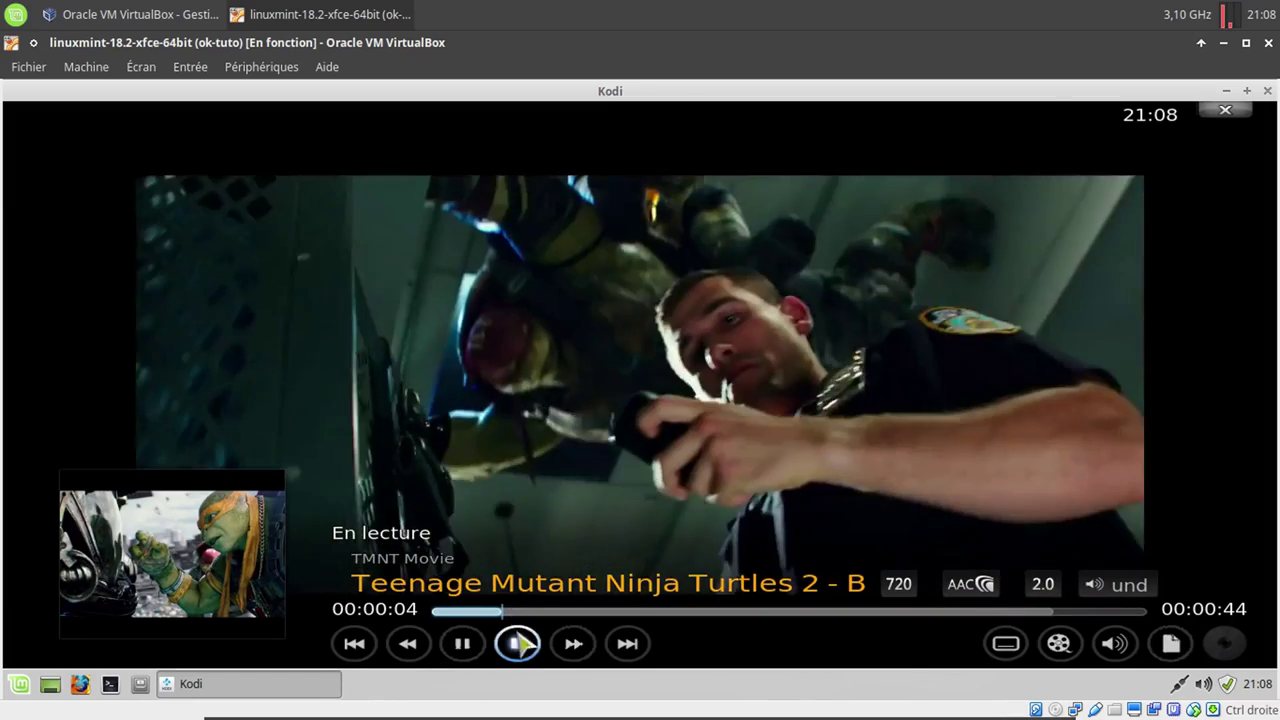
left_click(517, 643)
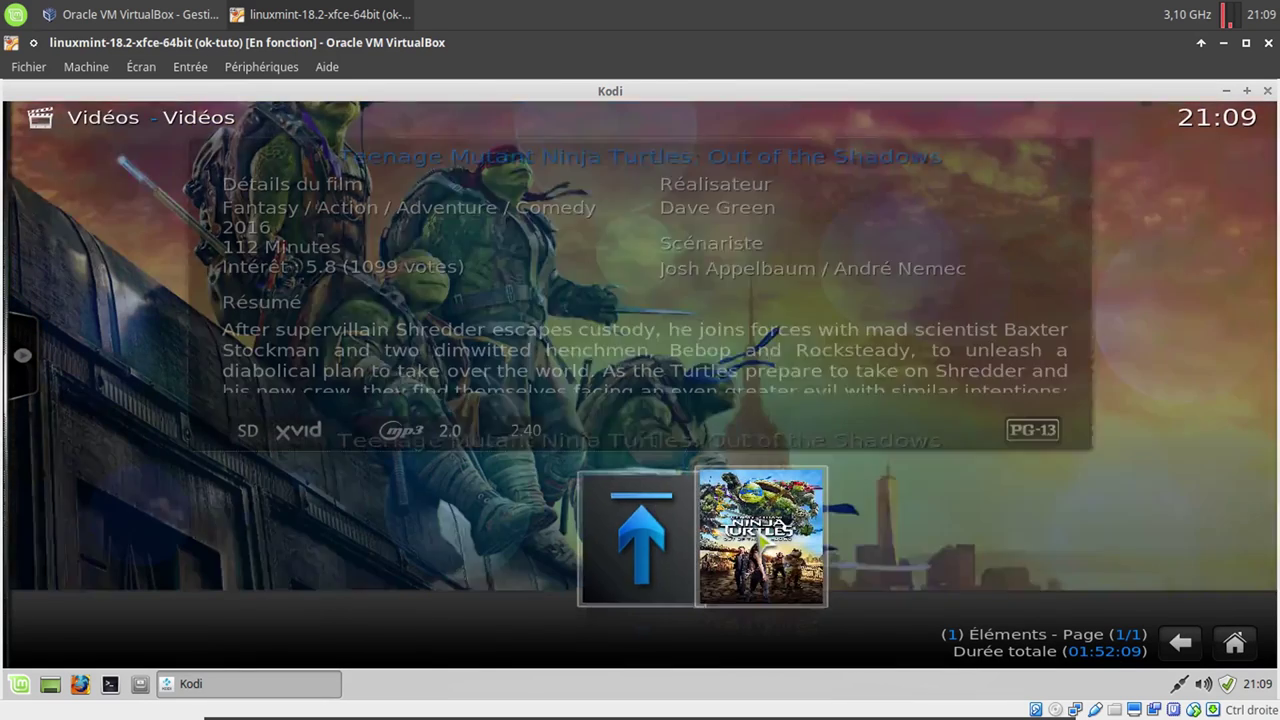
Play the Teenage Mutant Ninja Turtles film, skip ahead to about 28 minutes, and stop the playback
key("Return")
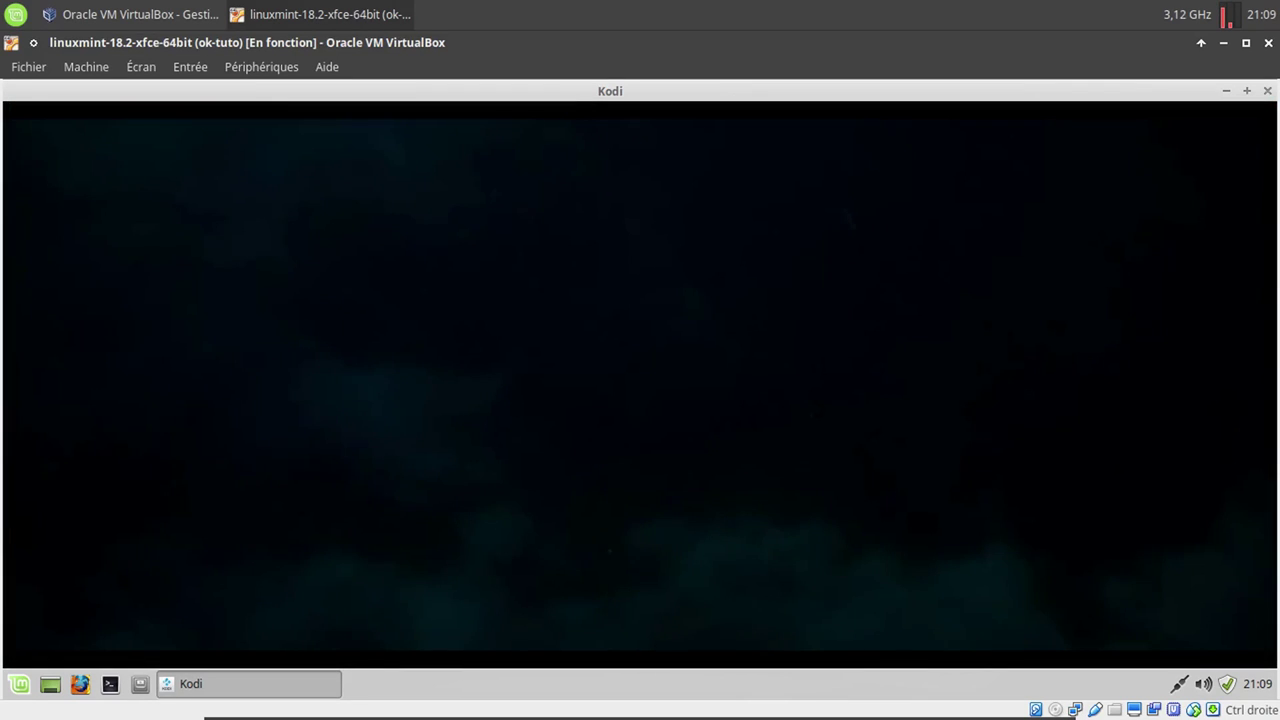
mouse_move(680, 523)
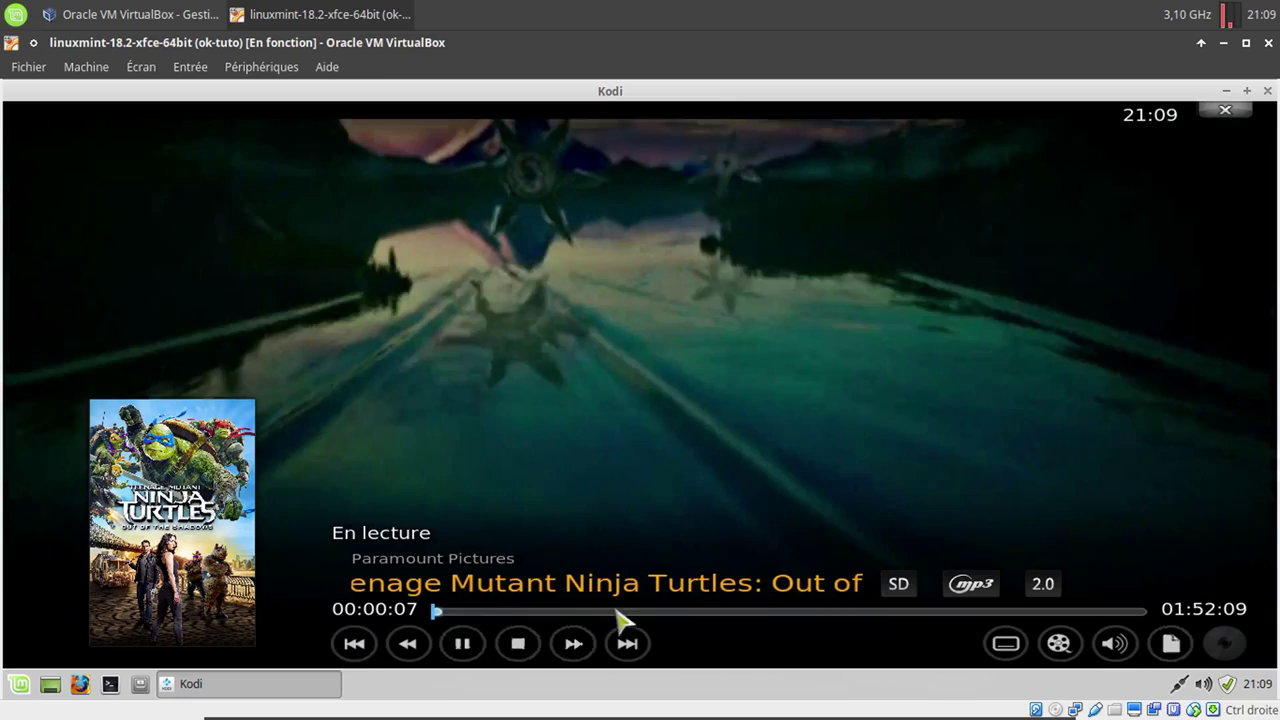
left_click(617, 611)
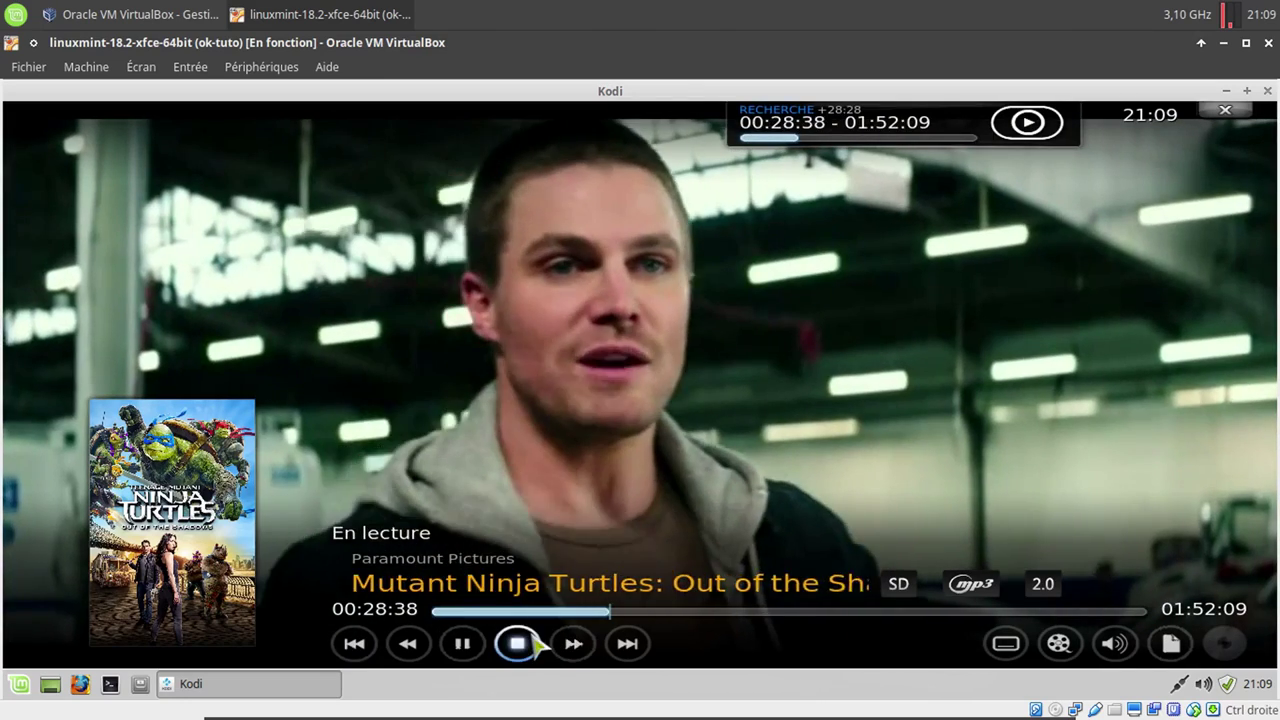
left_click(535, 645)
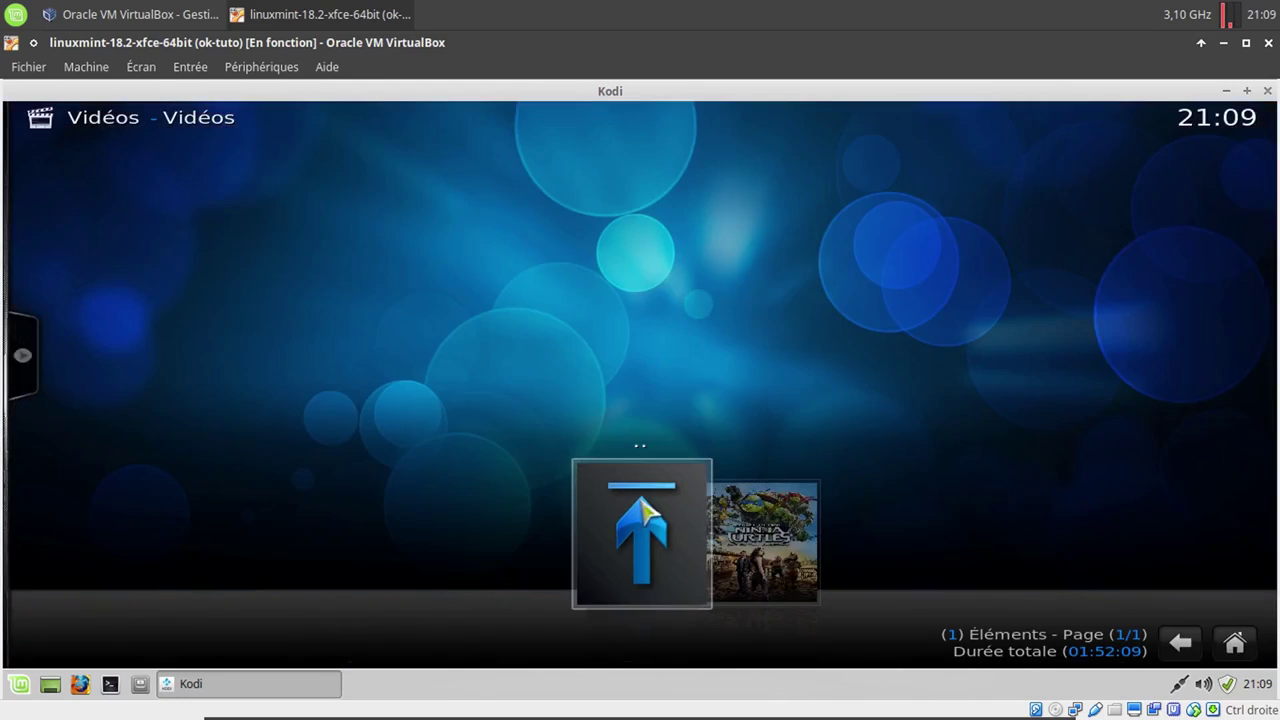
Return to the list of video sources and start adding a new video source, browsing for its location
mouse_move(45, 372)
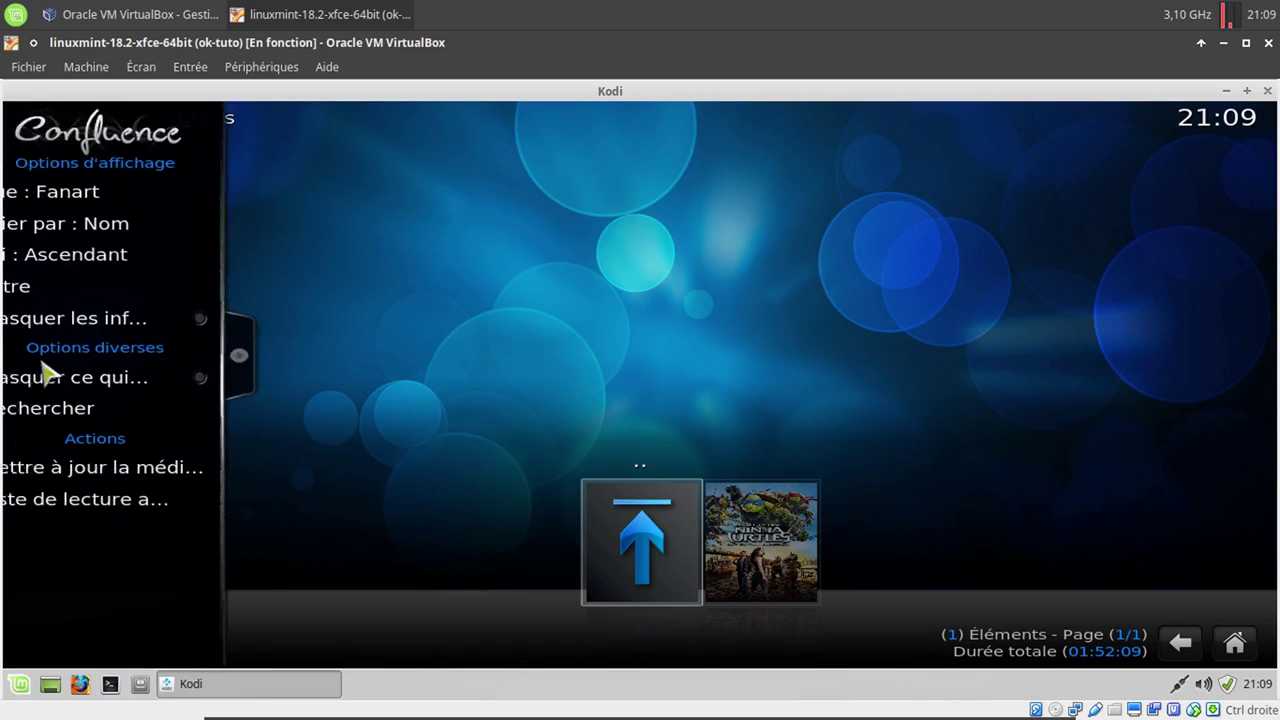
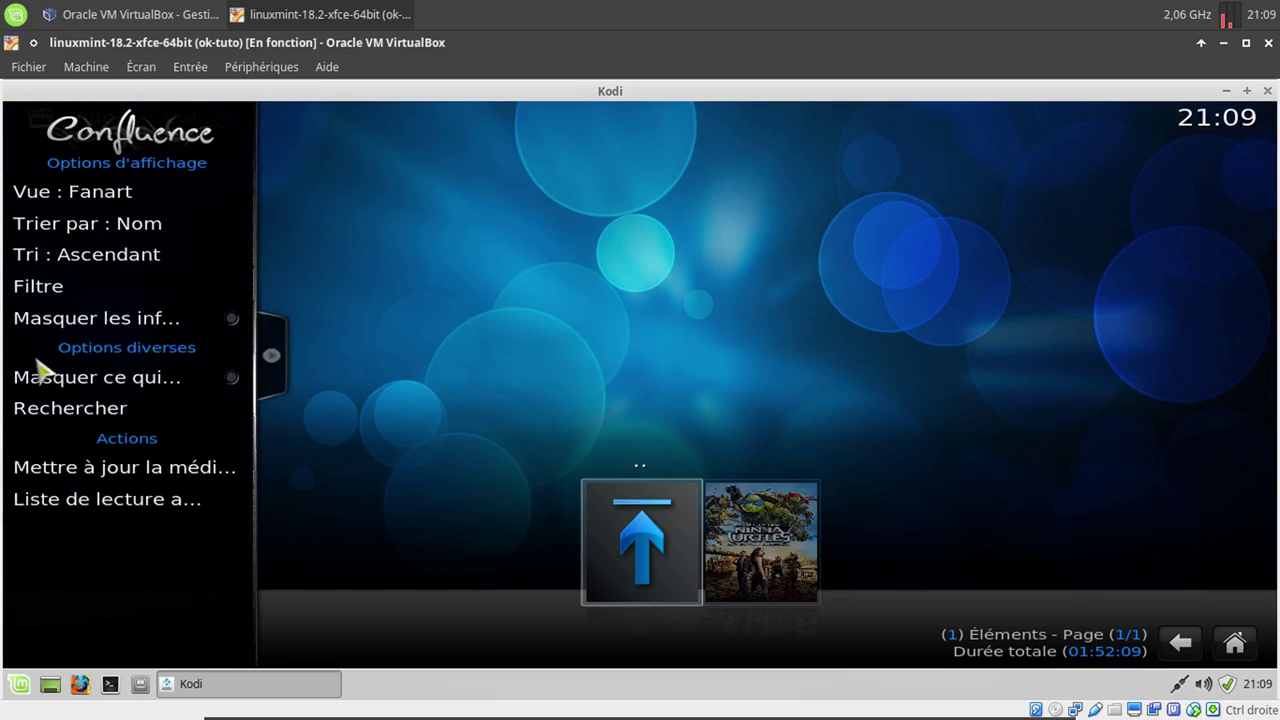
right_click(447, 330)
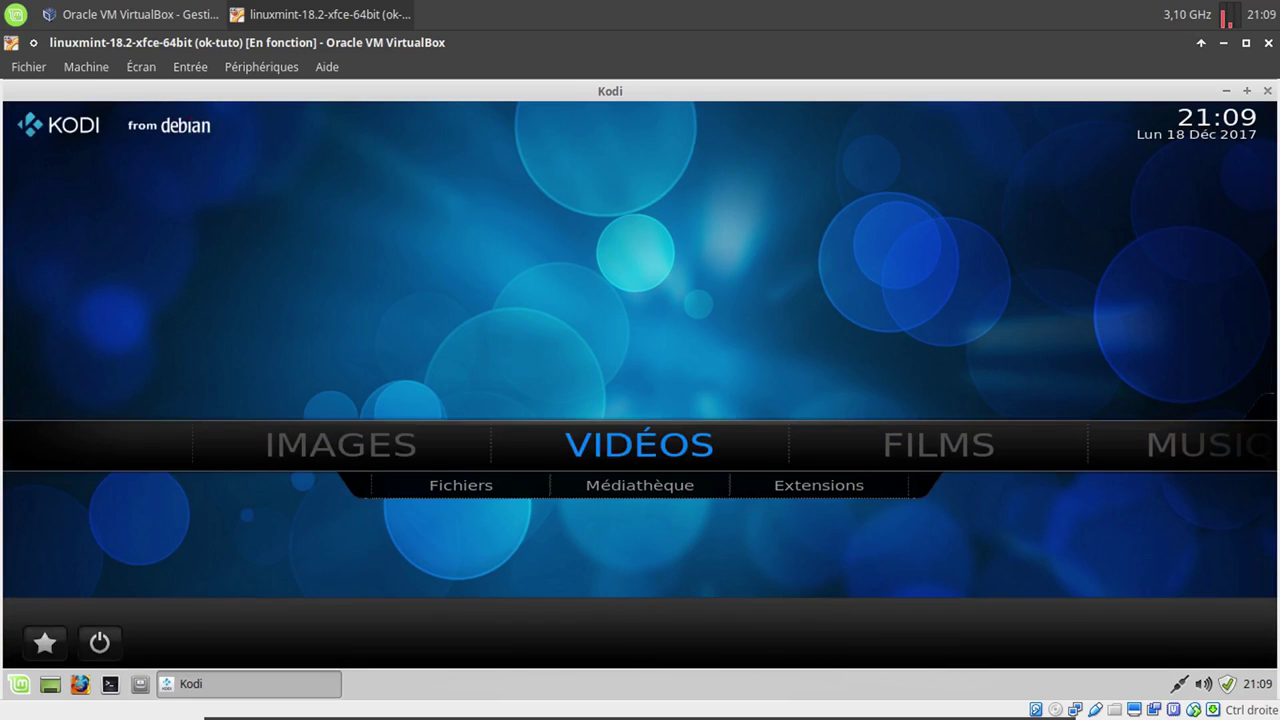
left_click(560, 447)
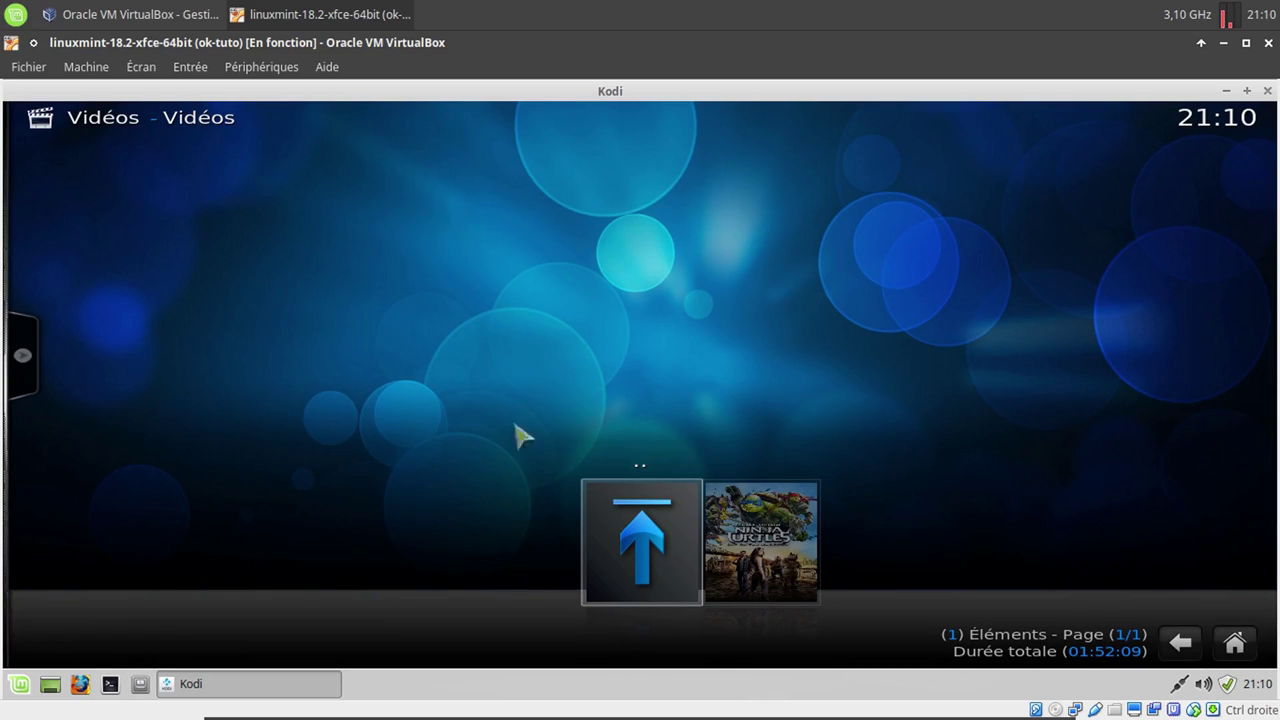
left_click(617, 507)
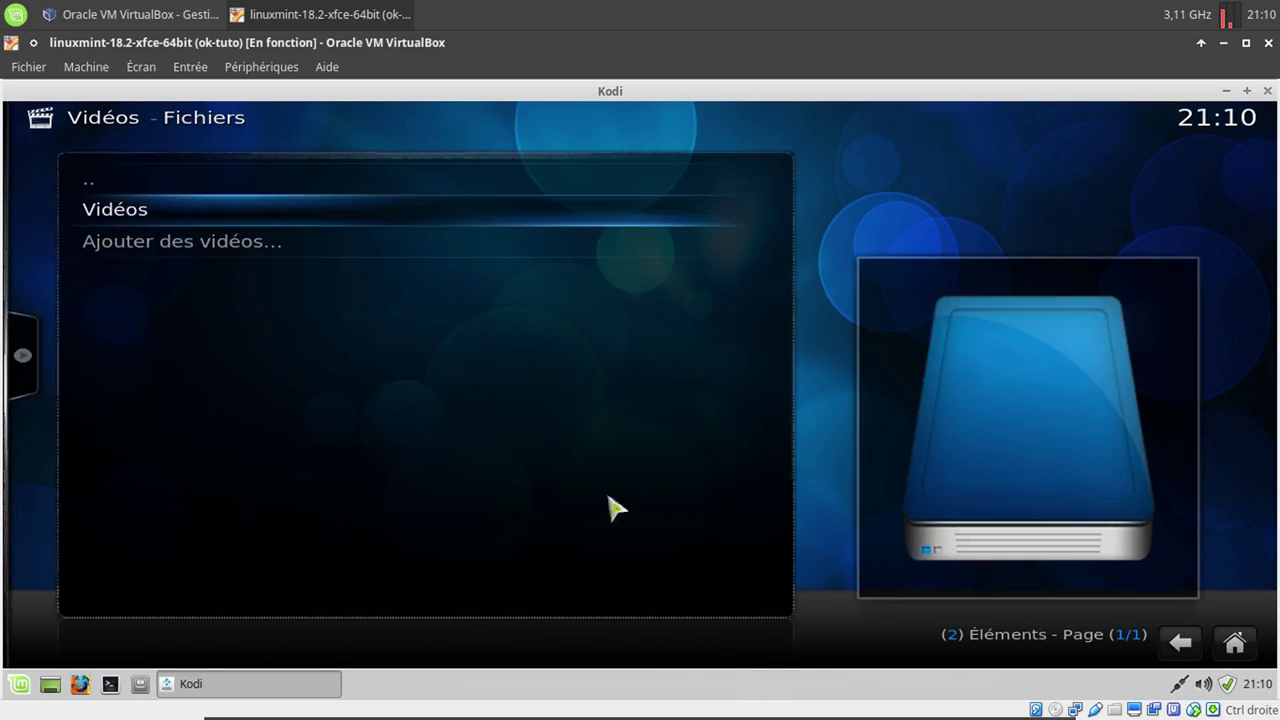
left_click(188, 255)
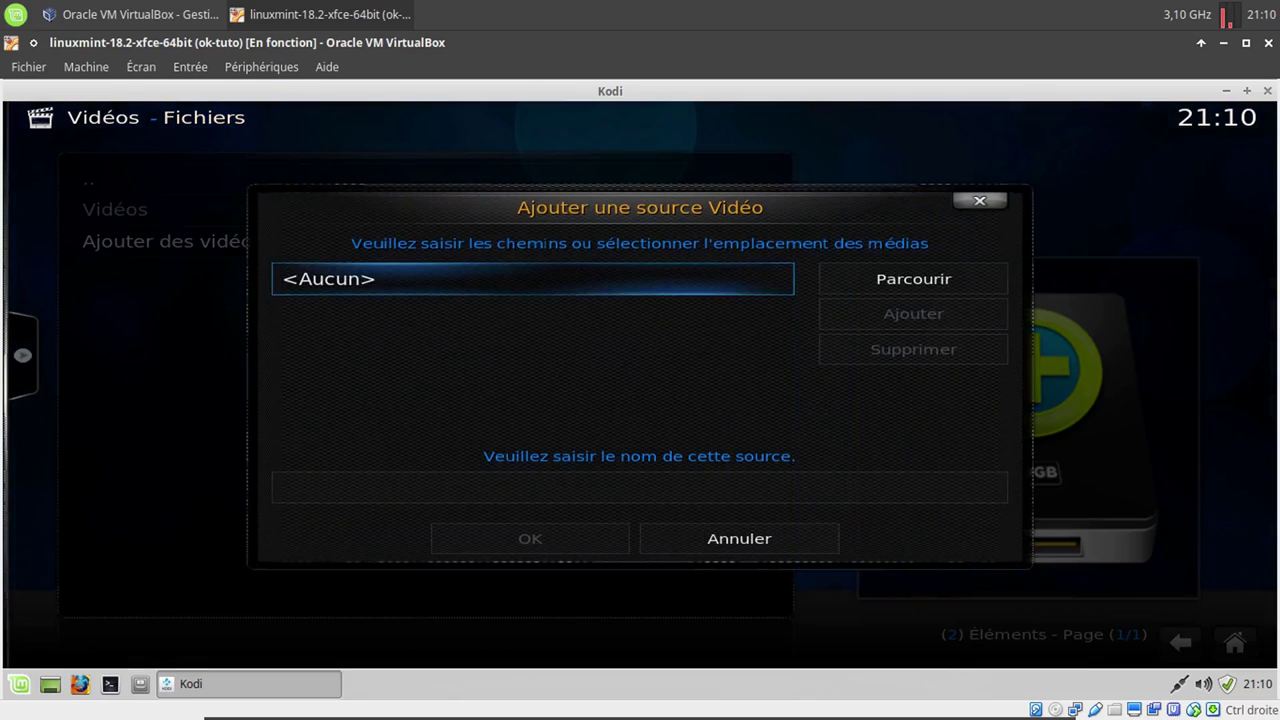
left_click(835, 278)
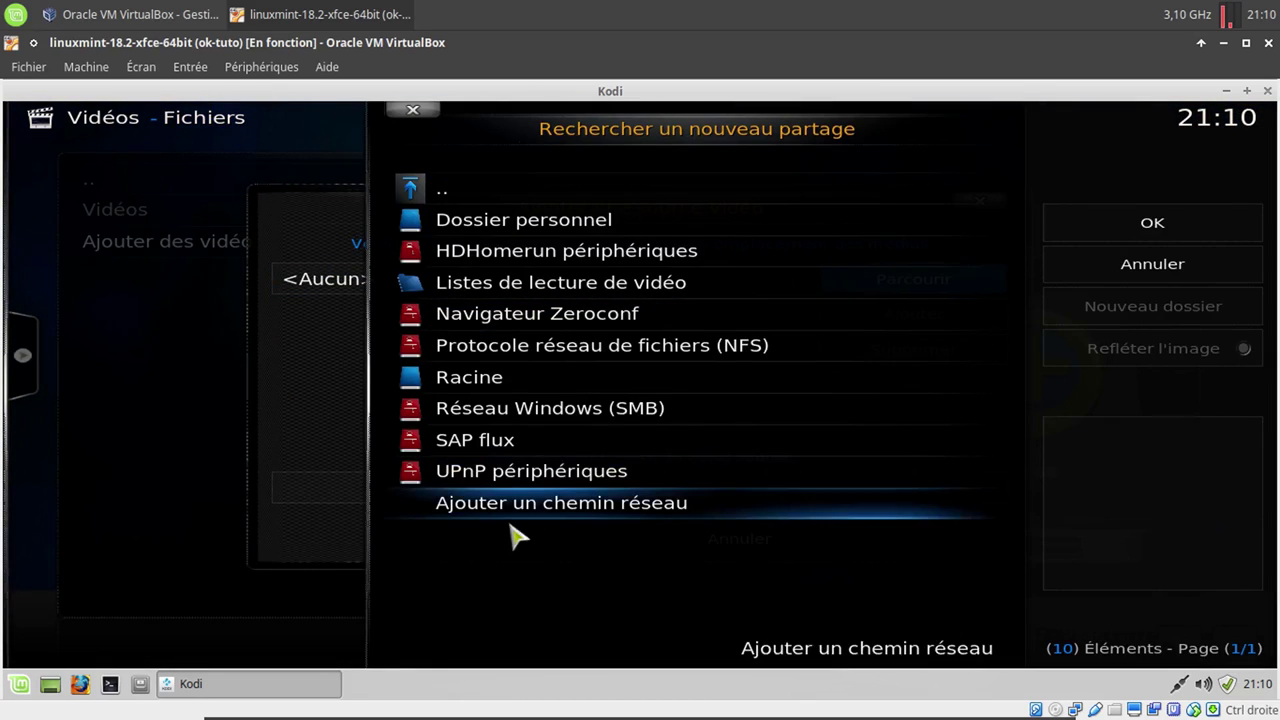
Look inside Réseau Windows (SMB), return to the share list, and open the form for adding a network path
left_click(550, 409)
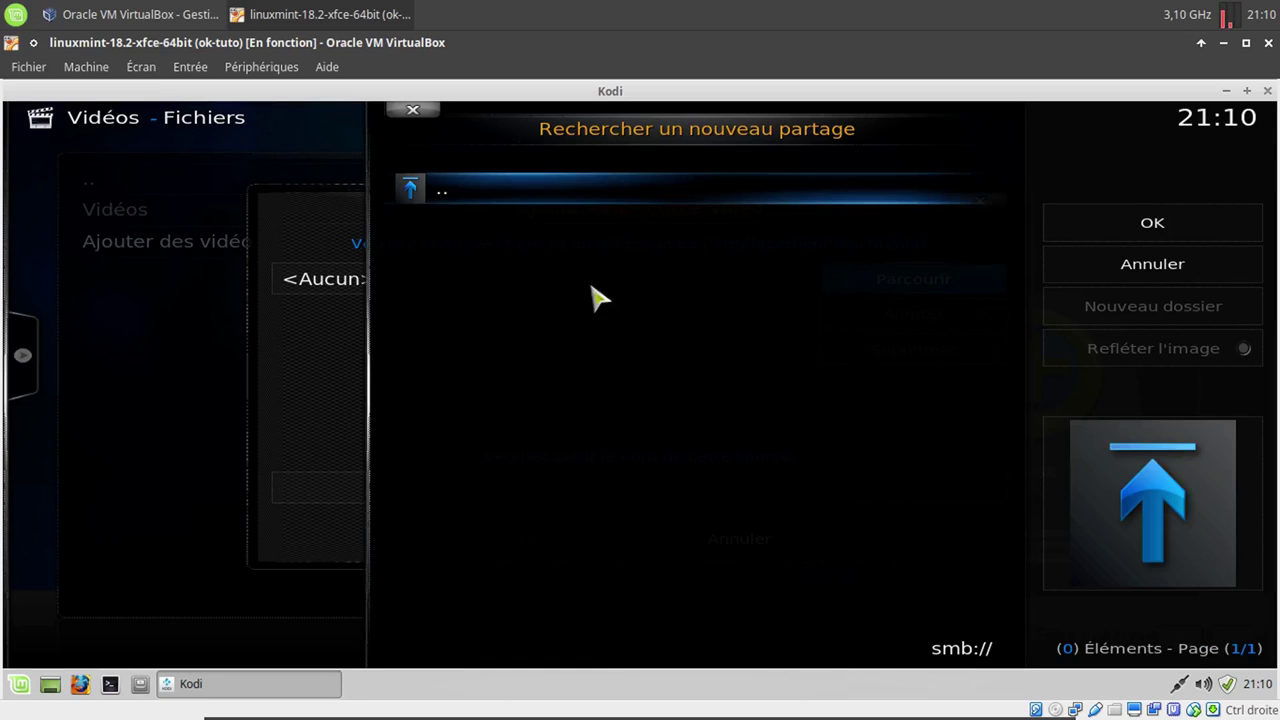
left_click(590, 197)
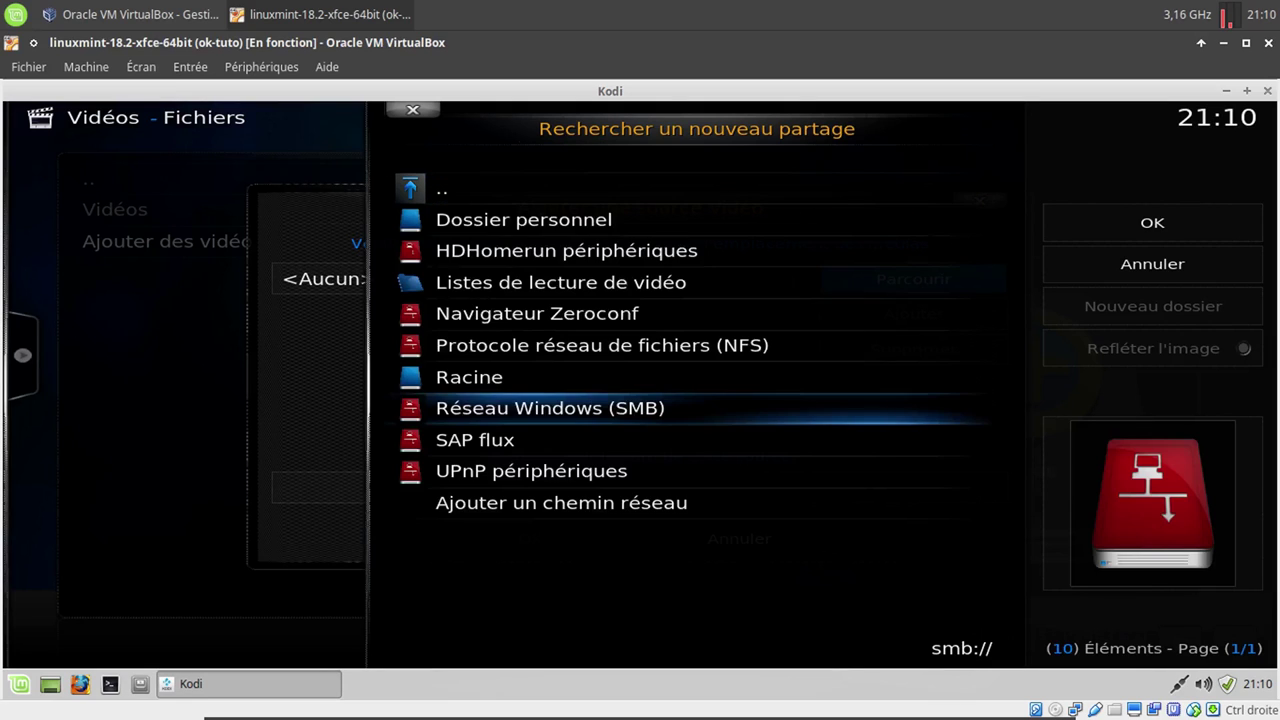
left_click(592, 508)
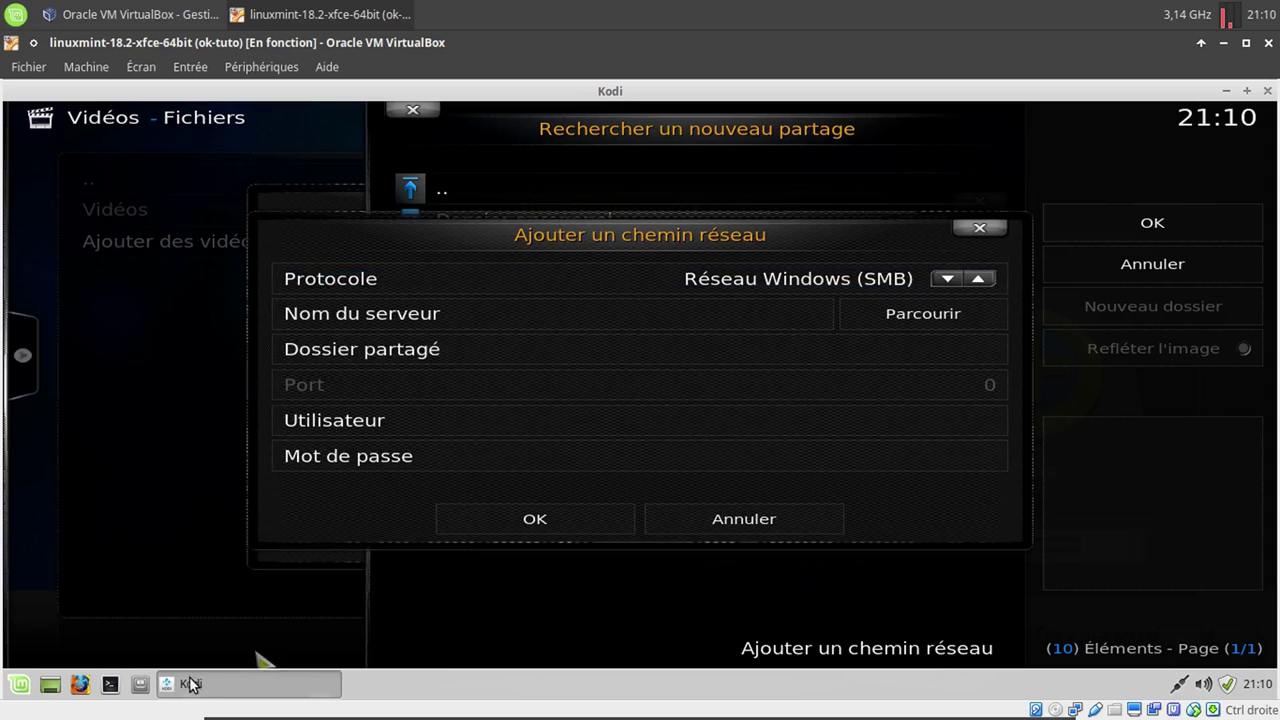
Switch to the file manager, browse the network and open the FSWIN7 server
left_click(143, 684)
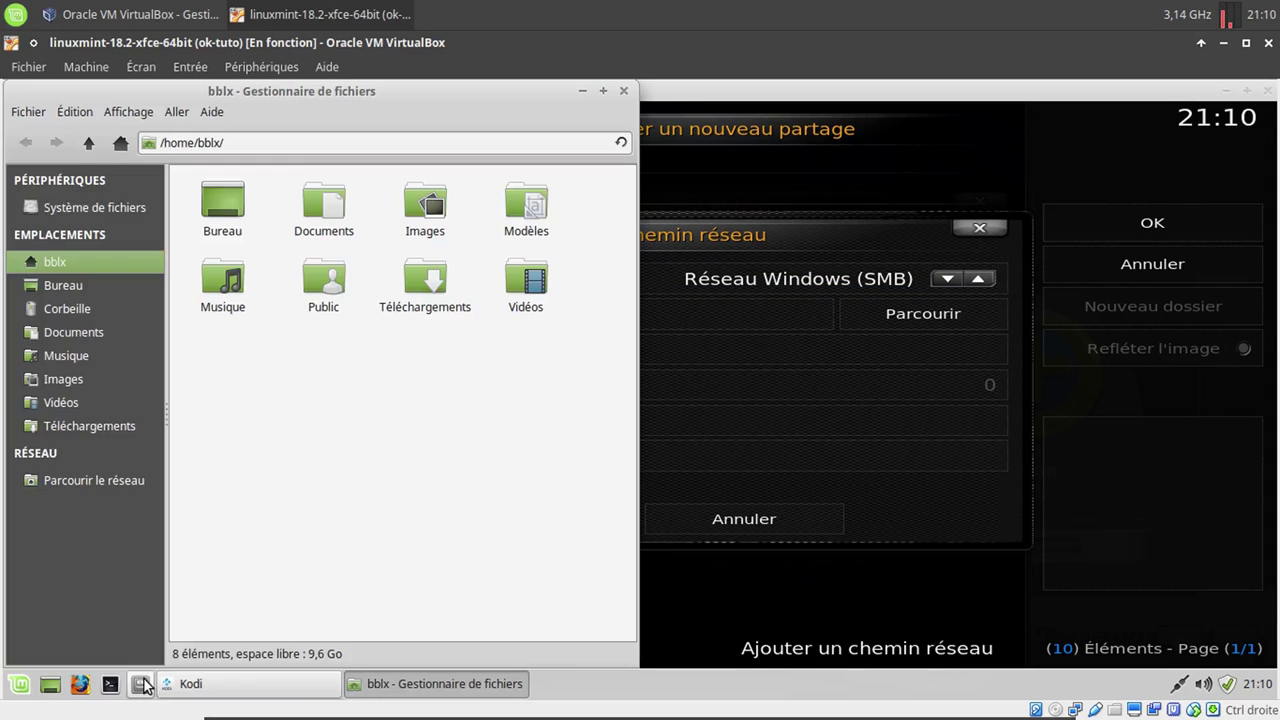
left_click(134, 472)
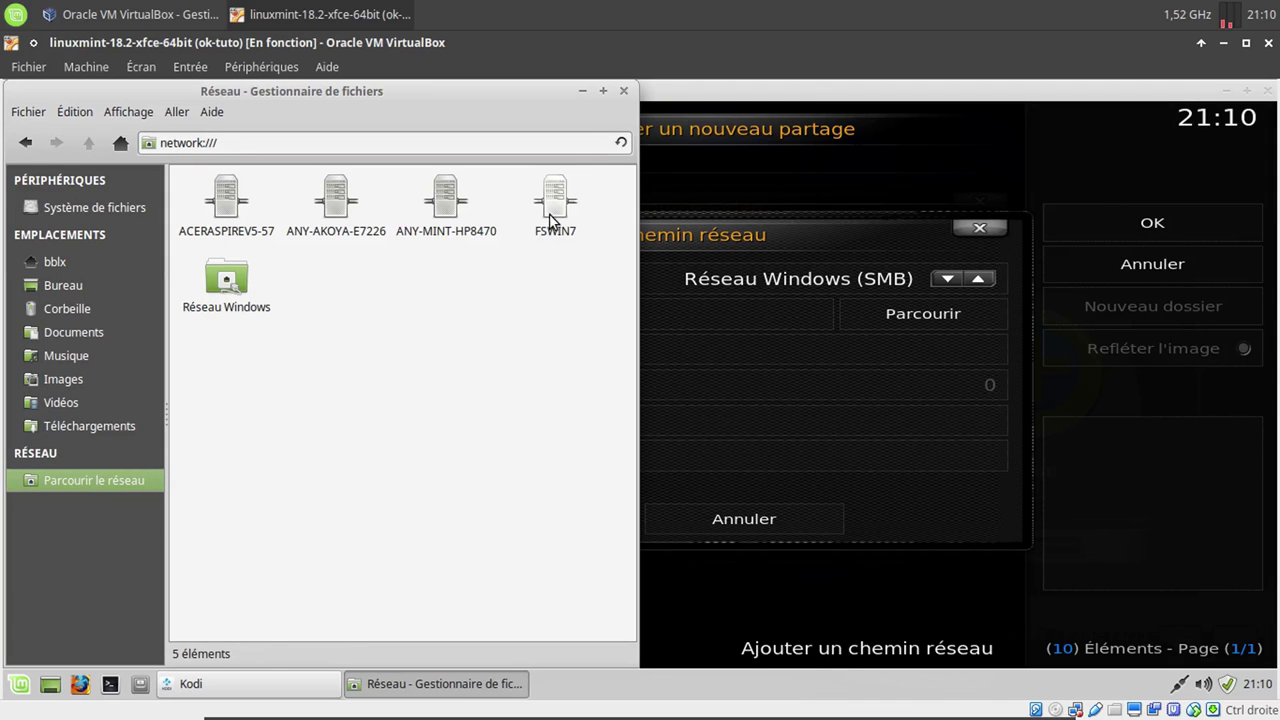
left_click(549, 218)
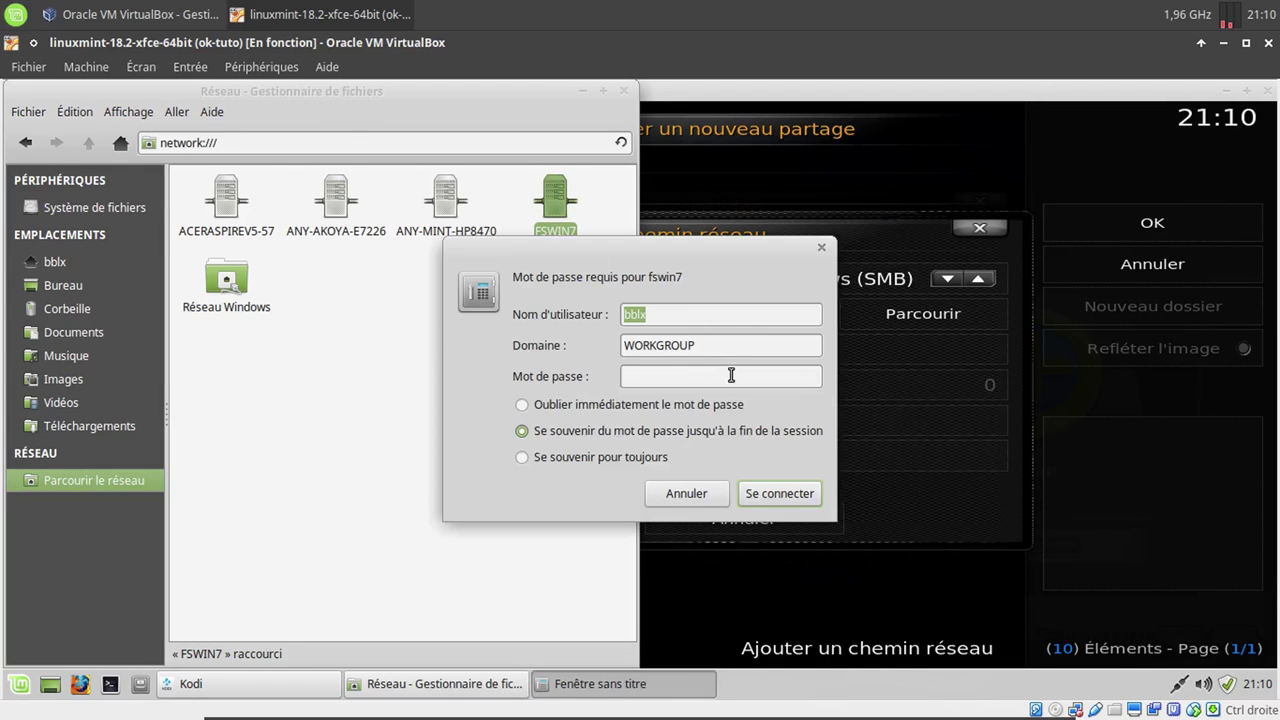
Try to connect to FSWIN7 with the account's username and password, choosing to remember them forever
type("Amaury-Proprio")
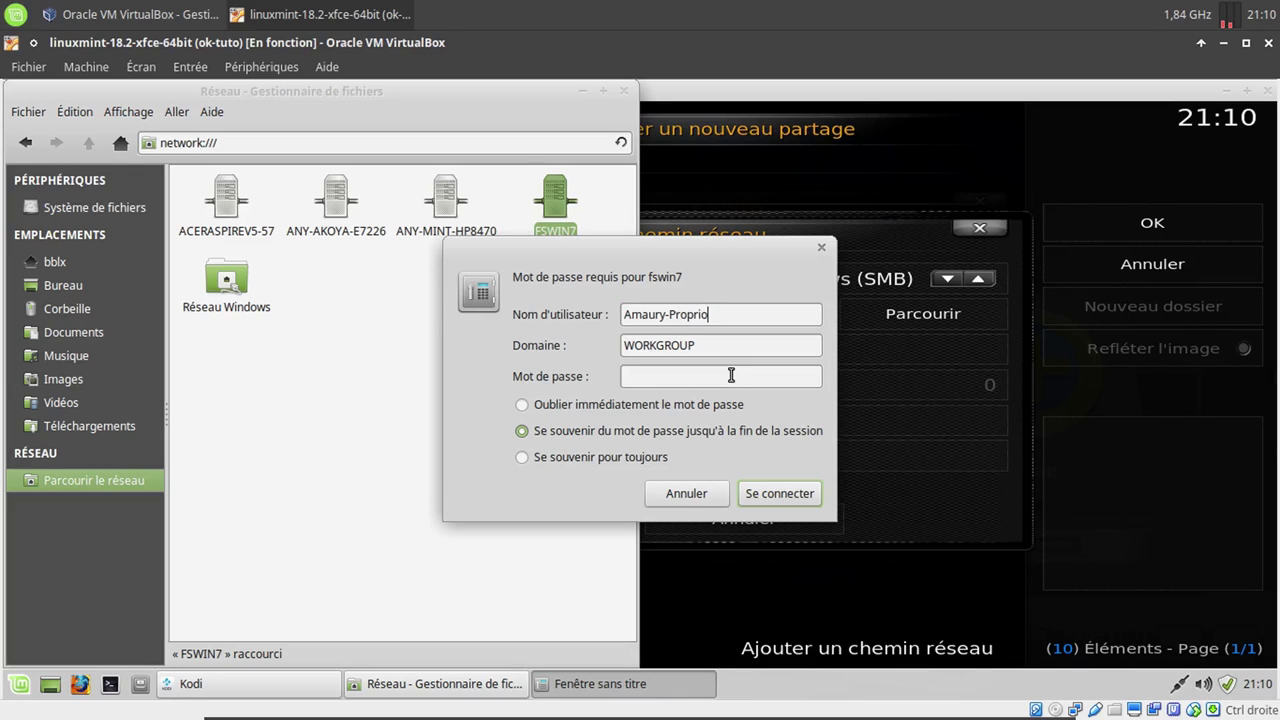
left_click(662, 457)
type("********")
key("Return")
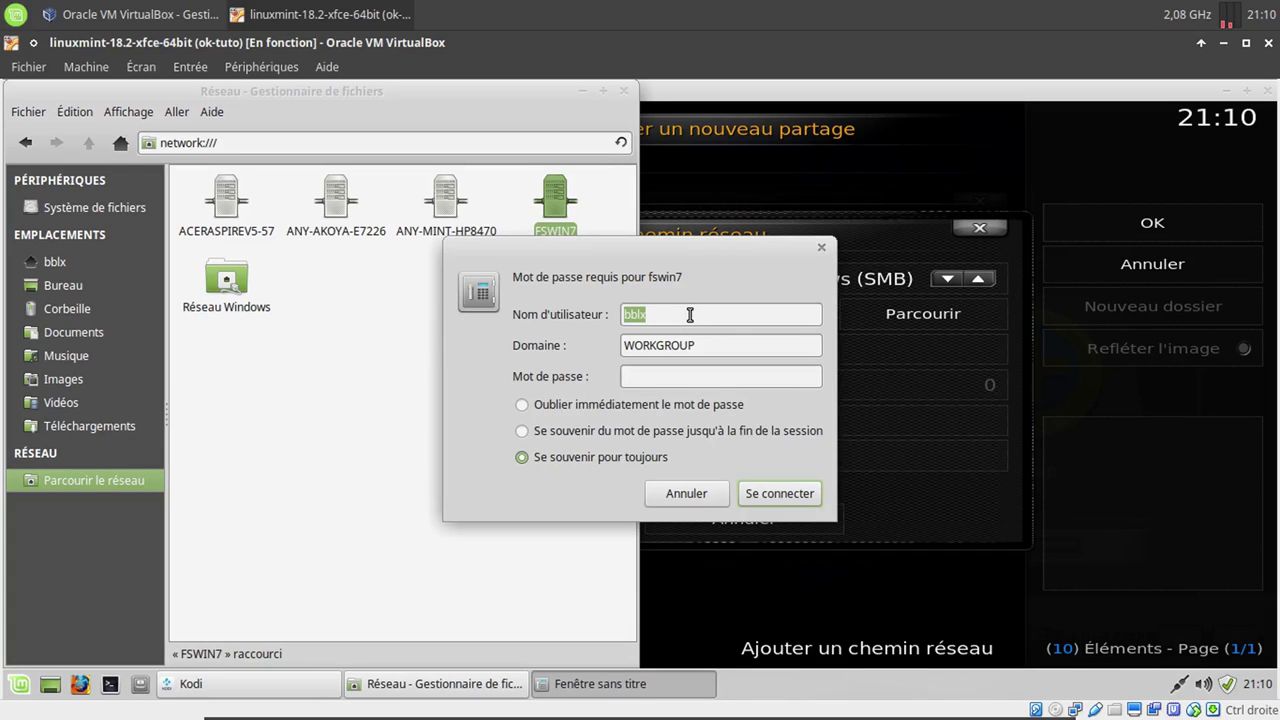
Replace the login name with the account's other username, enter the account password, and connect to FSWIN7
left_click_drag(690, 315, 609, 315)
type("Amaury")
left_click(677, 371)
type("*********")
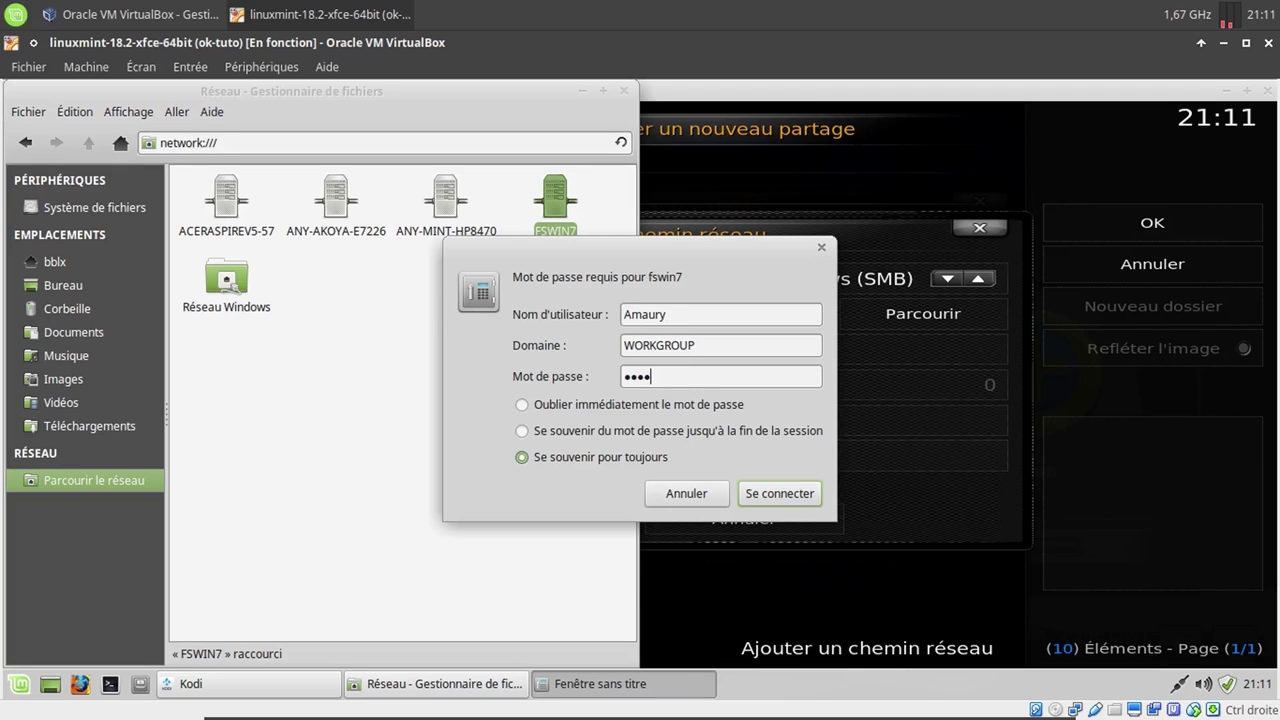
key("Return")
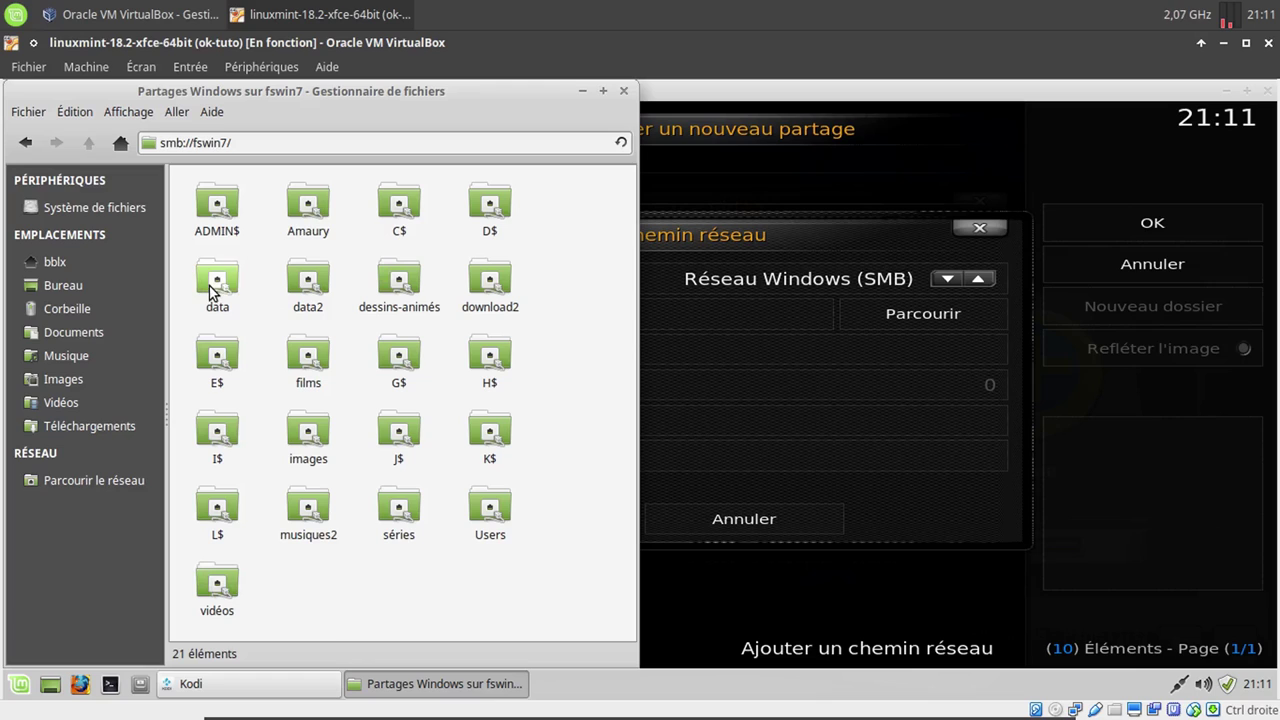
Open data2/médiathèque/films on the server, copy the folder's smb path, and minimise the file manager to return to Kodi
double_click(303, 288)
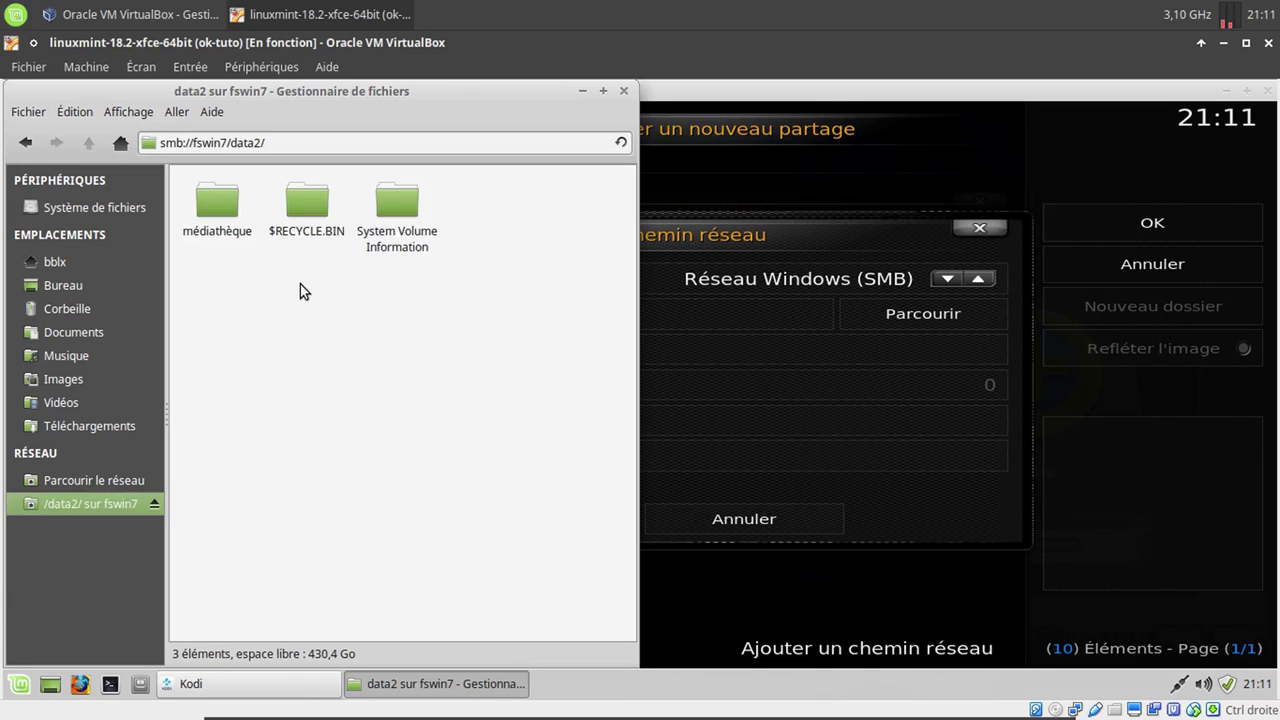
double_click(218, 205)
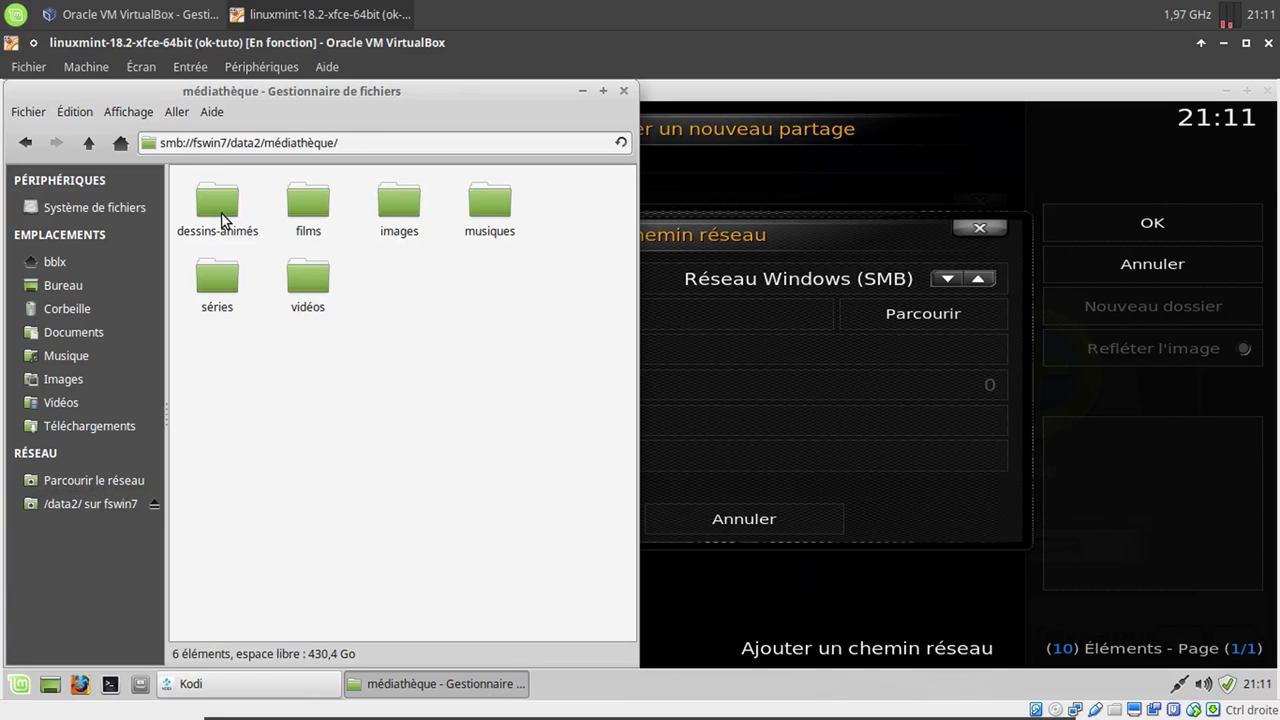
double_click(305, 205)
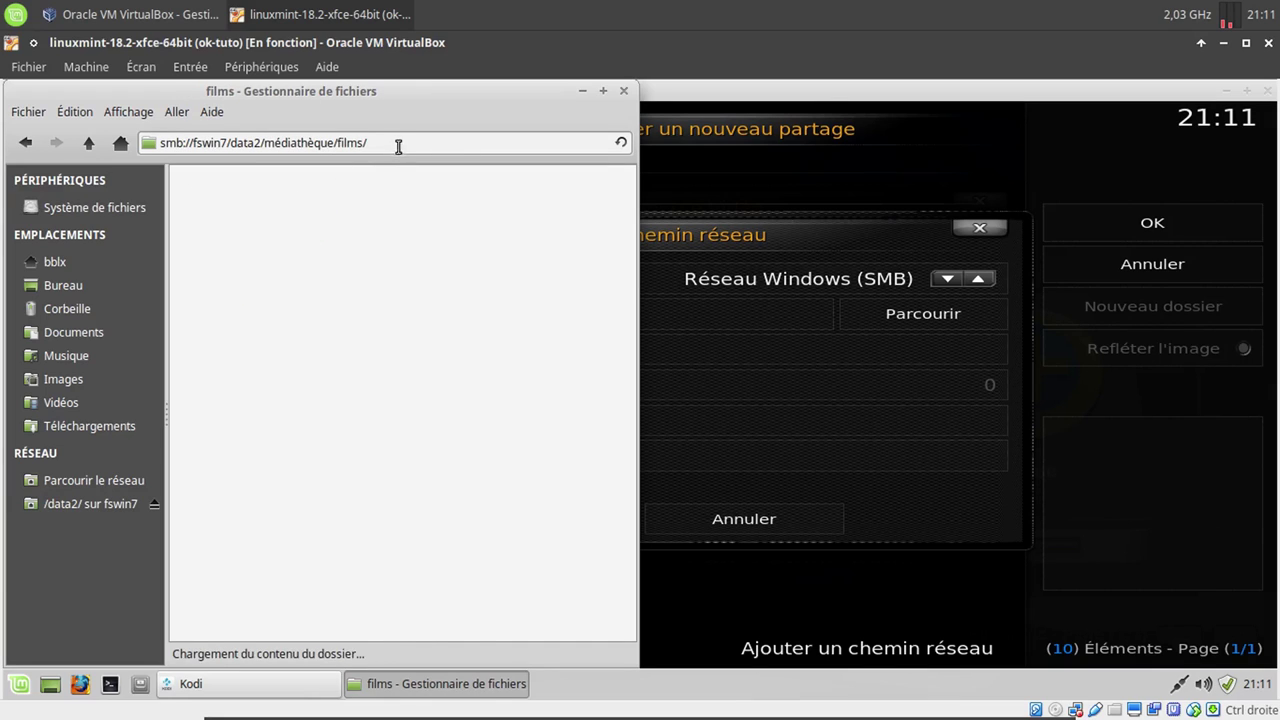
left_click_drag(397, 143, 150, 142)
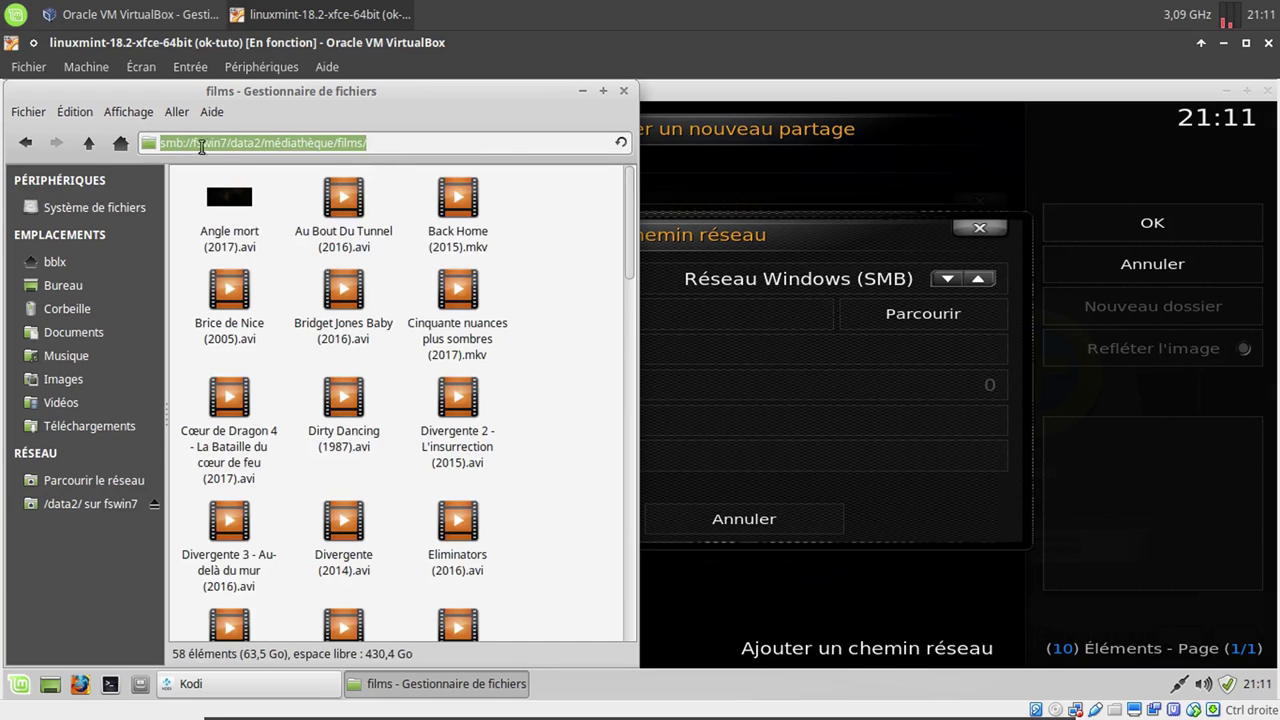
right_click(213, 150)
left_click(273, 177)
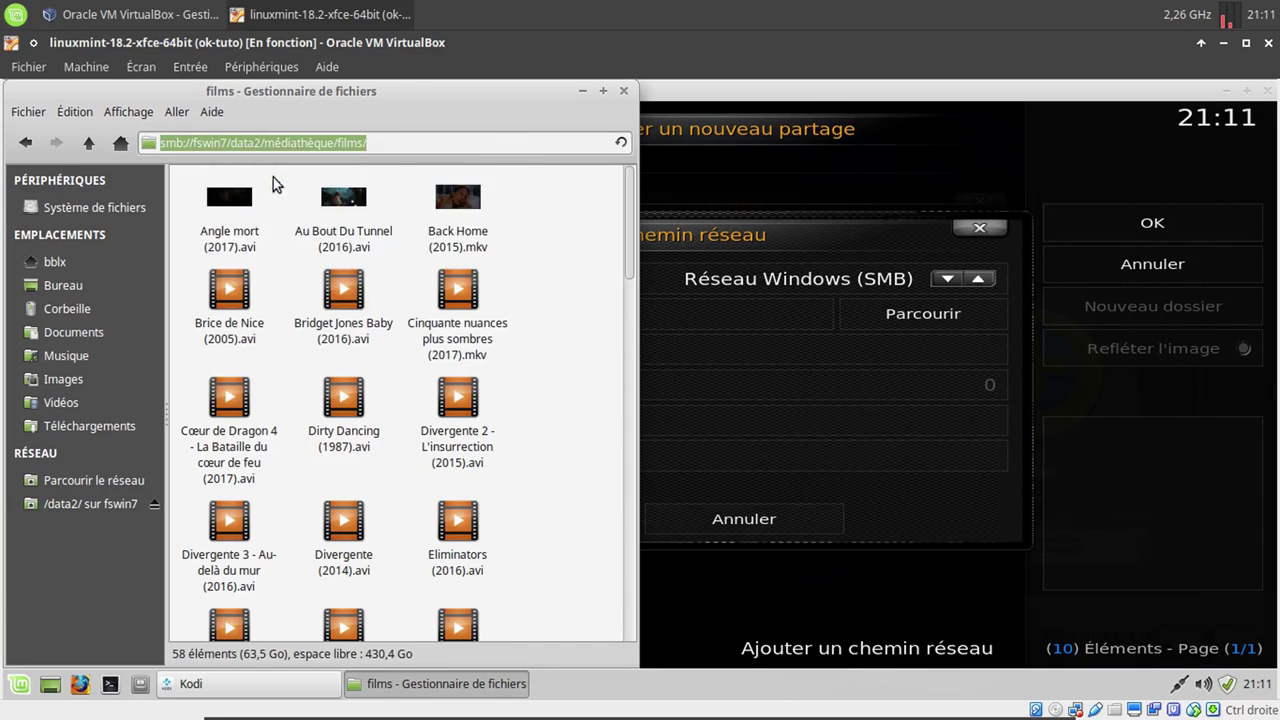
left_click(584, 91)
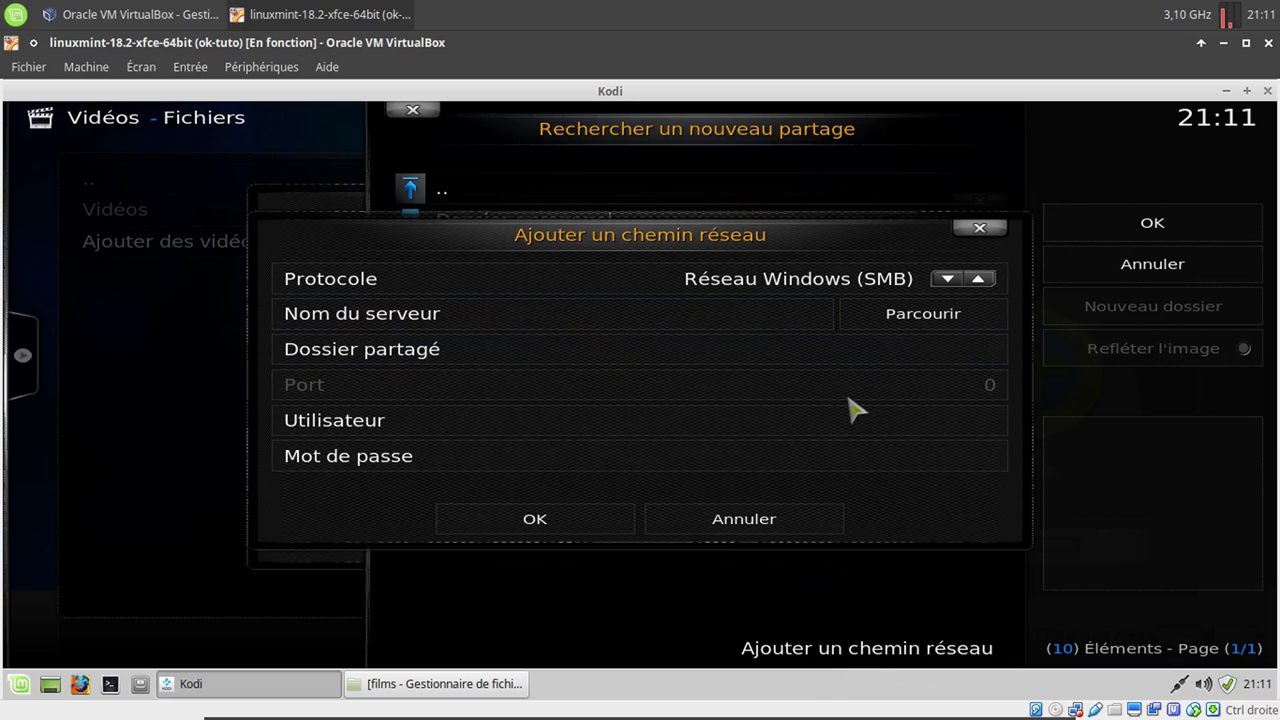
Browse for the network path's server and select FSWIN7 in WORKGROUP
left_click(818, 314)
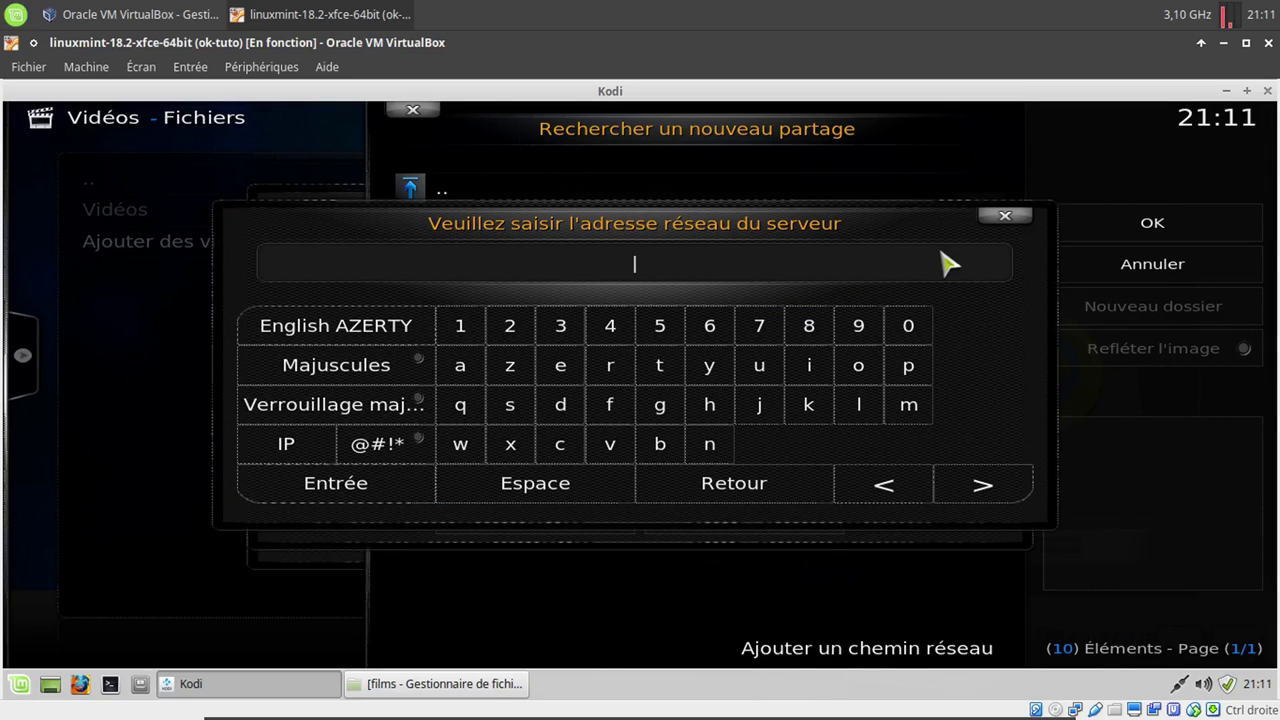
key("Escape")
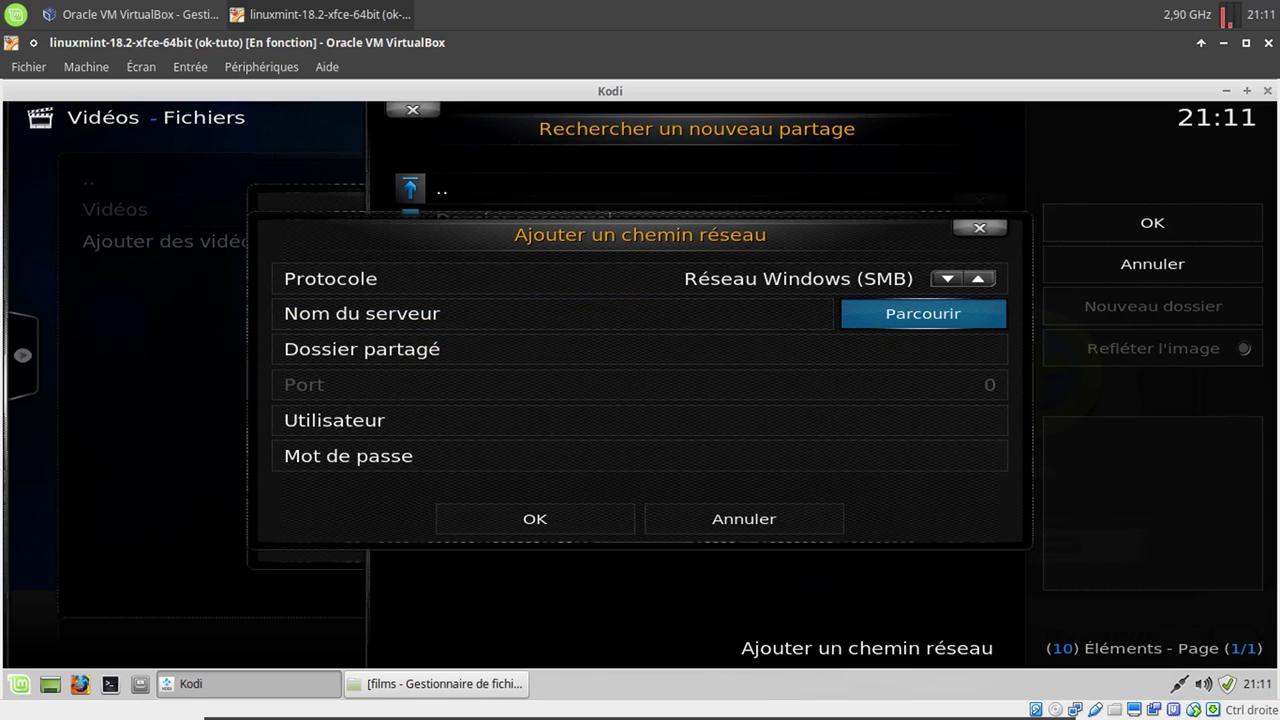
left_click(923, 313)
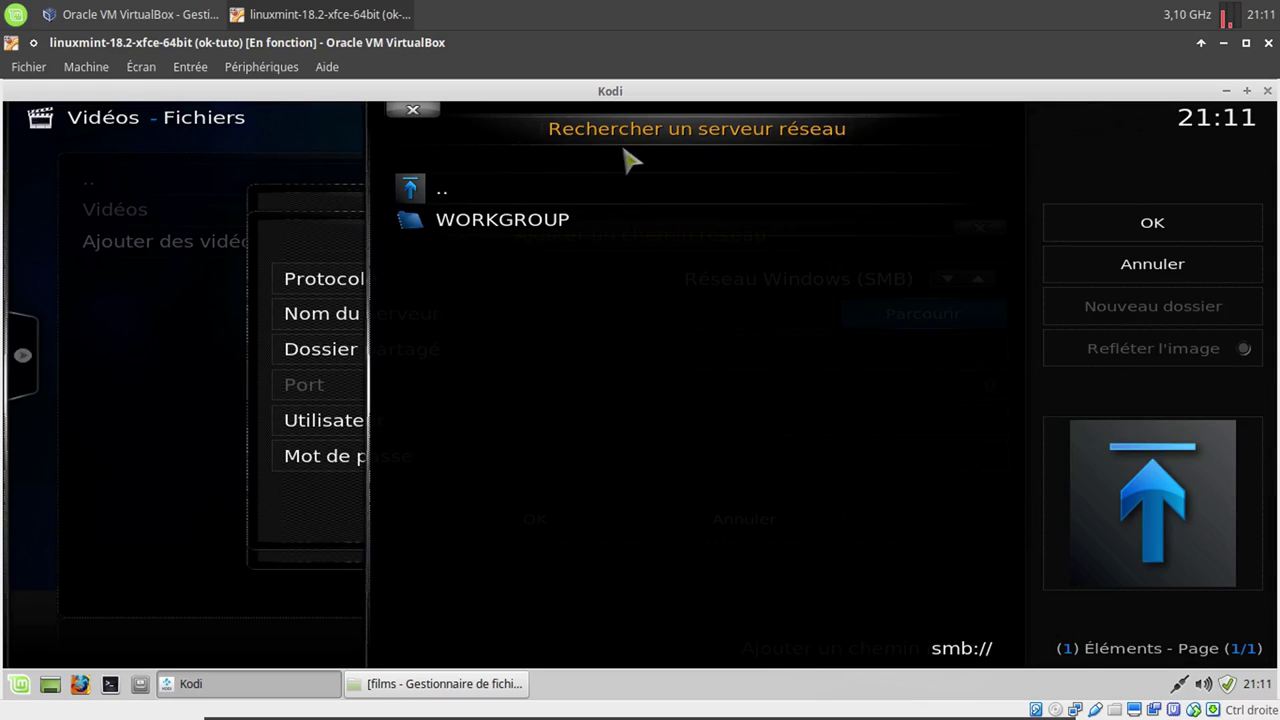
left_click(562, 219)
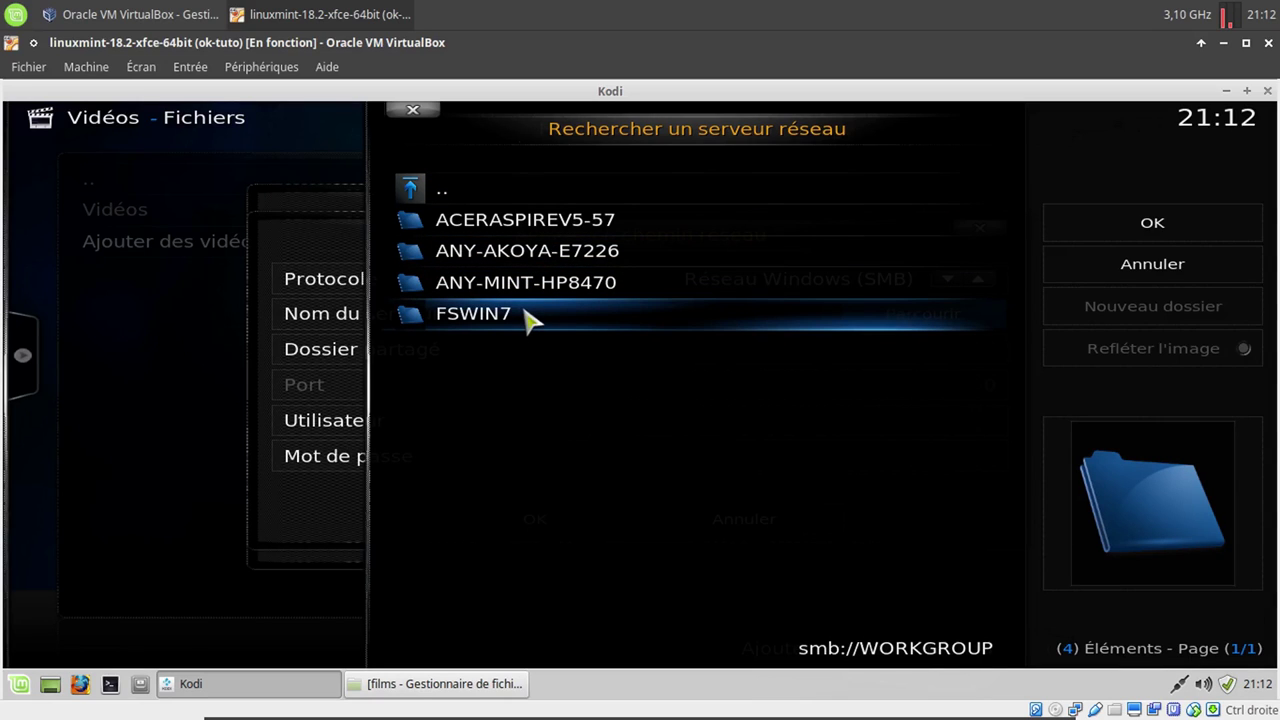
left_click(530, 318)
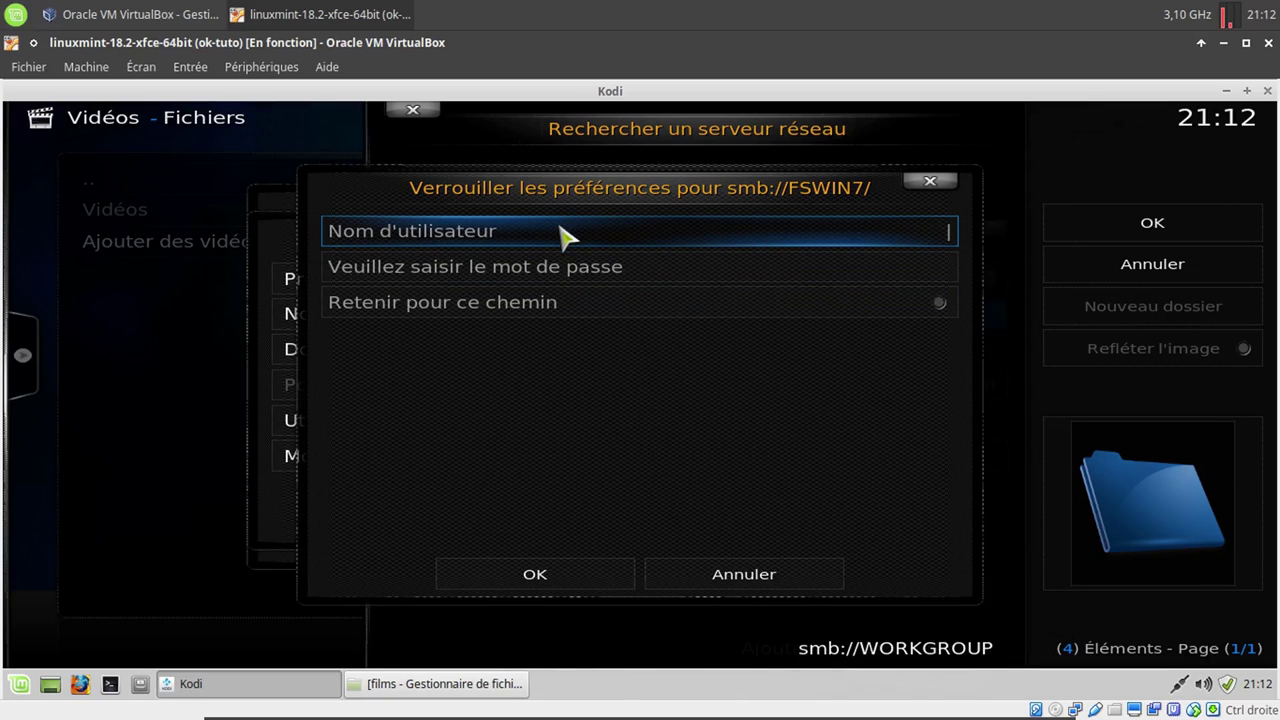
Sign in to smb://FSWIN7/ with the account's username and password, remembering them for this path
left_click(948, 231)
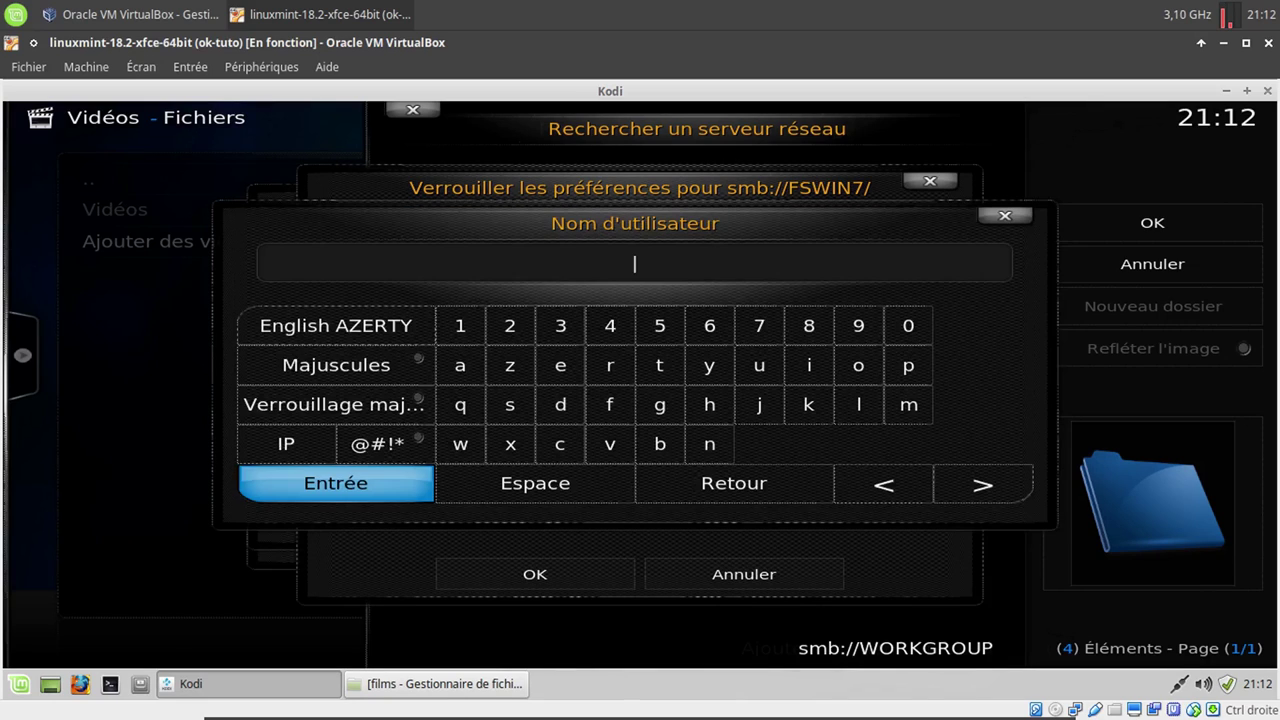
type("Amaury")
left_click(336, 483)
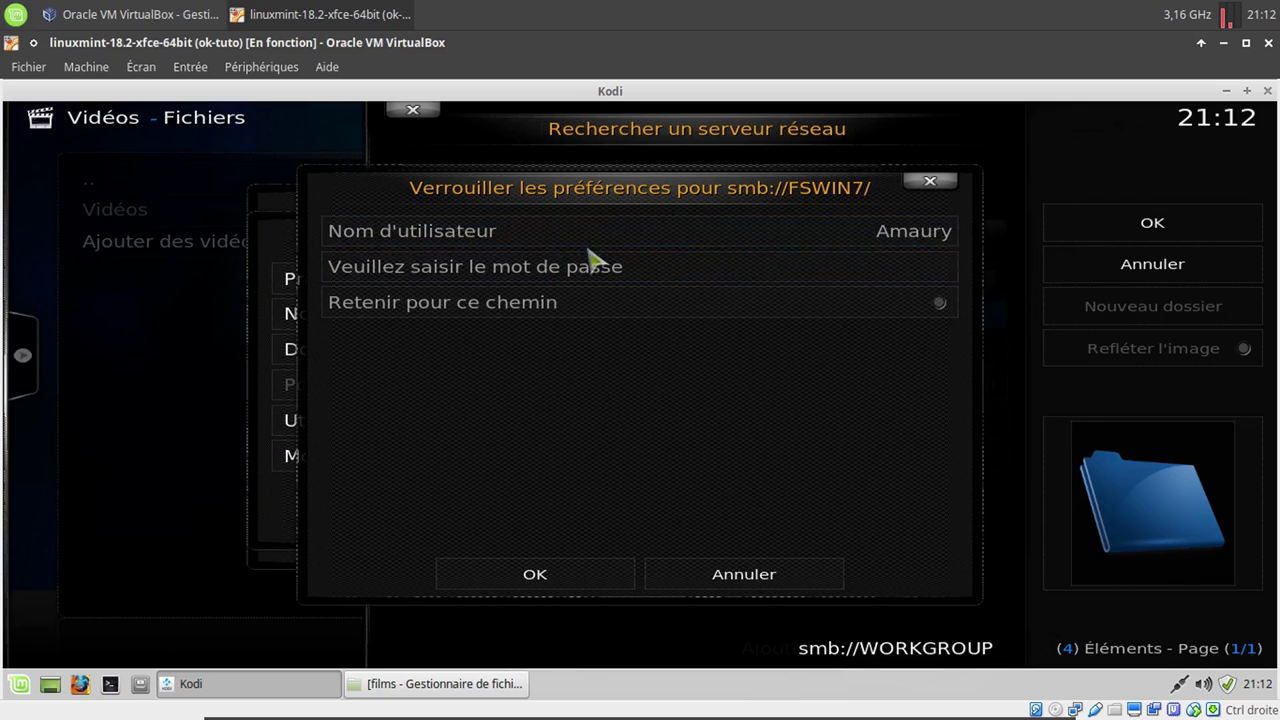
left_click(948, 267)
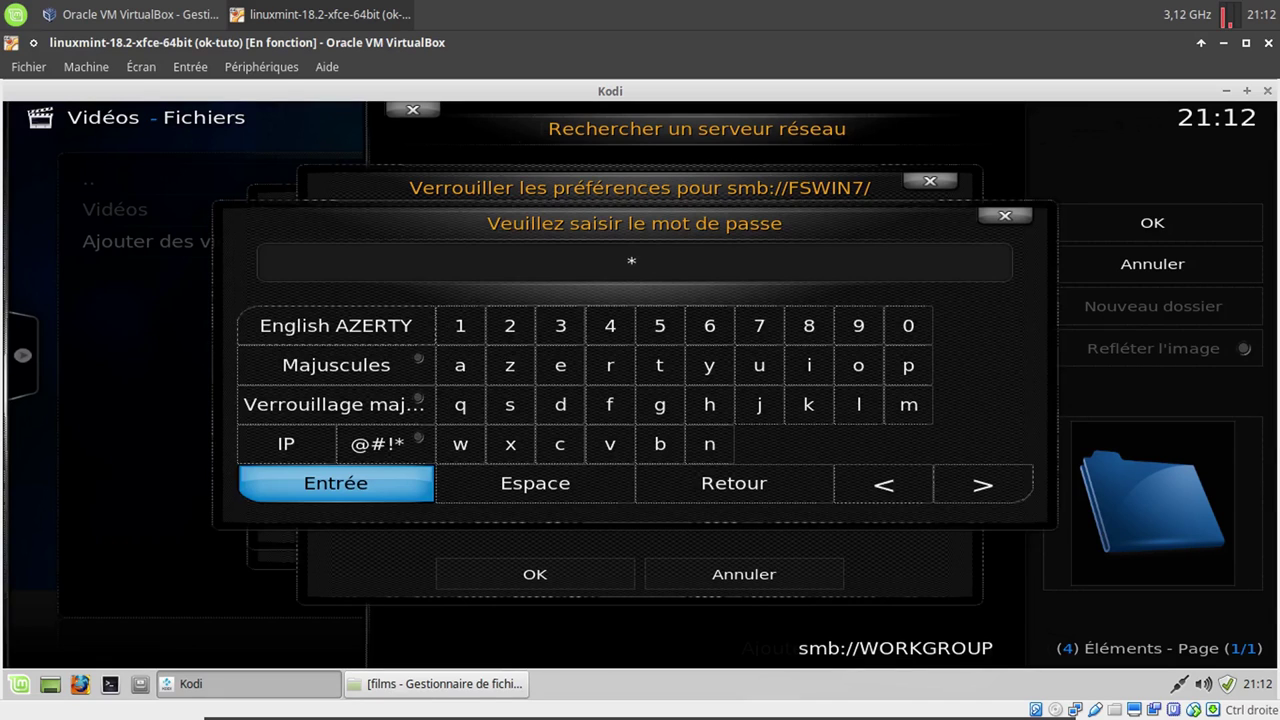
type("a")
left_click(336, 483)
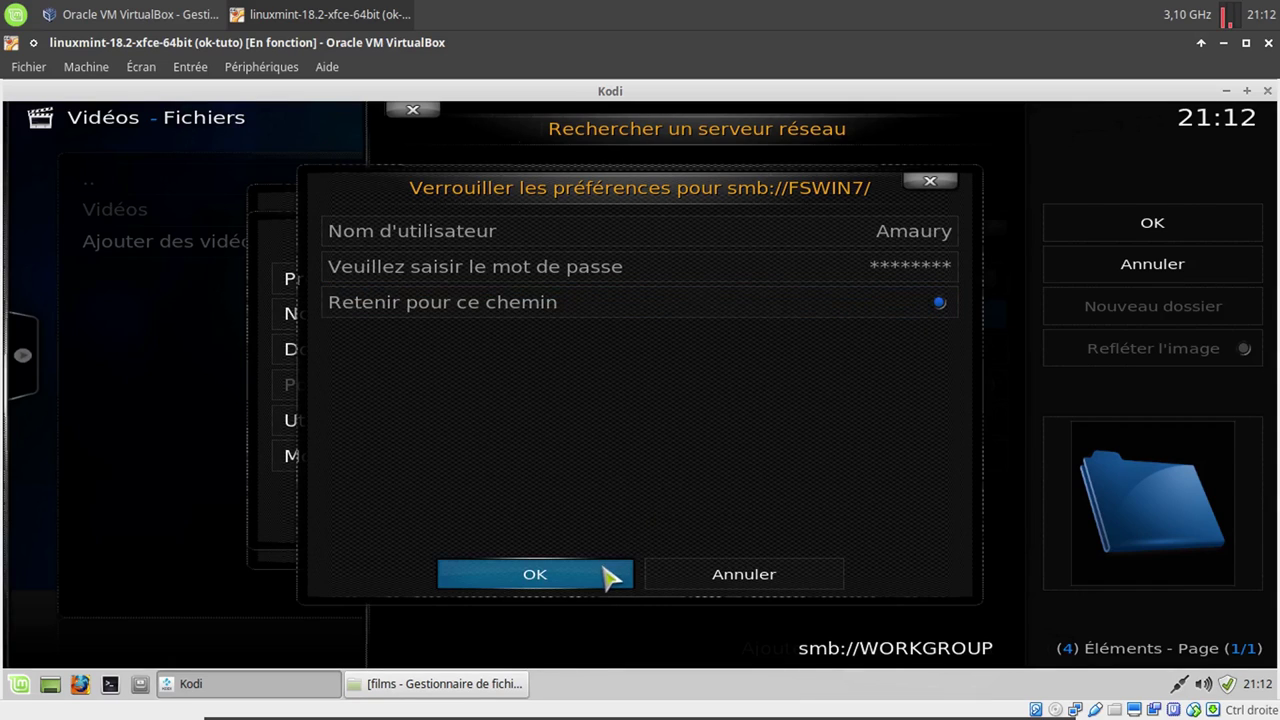
left_click(535, 574)
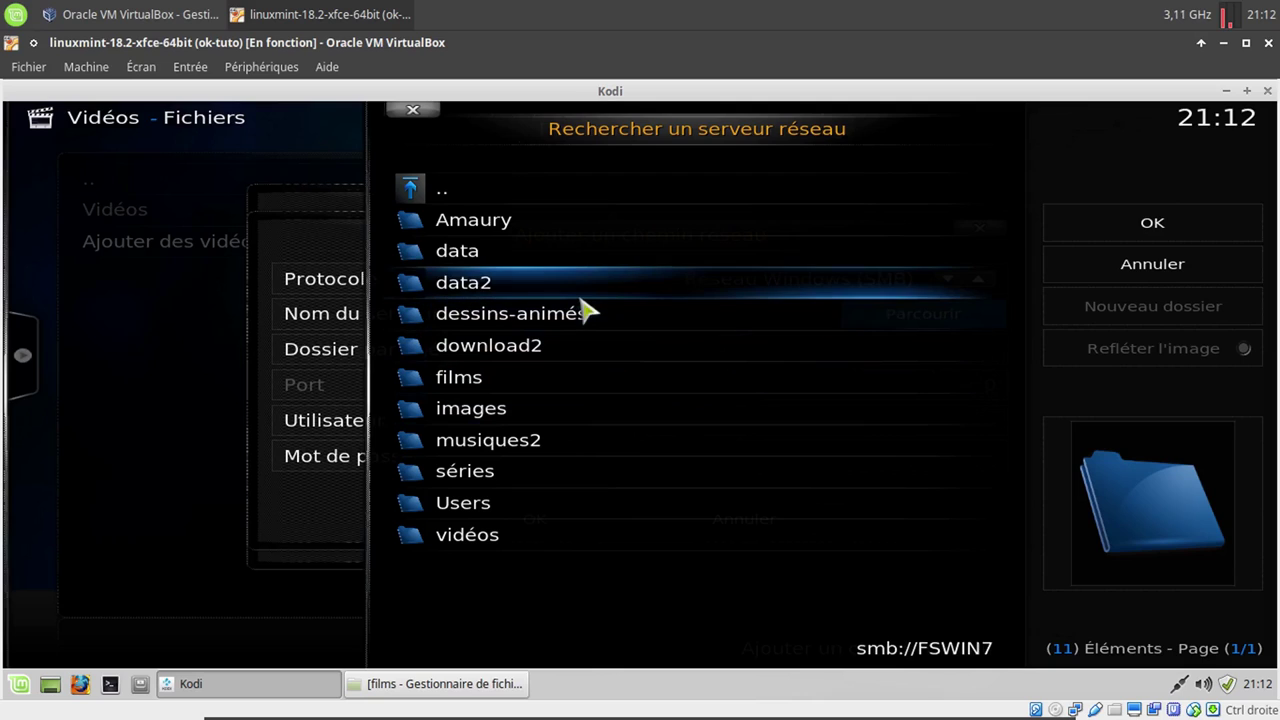
Choose the server folder data2/médiathèque/films and add it as a Windows (SMB) network path
left_click(463, 282)
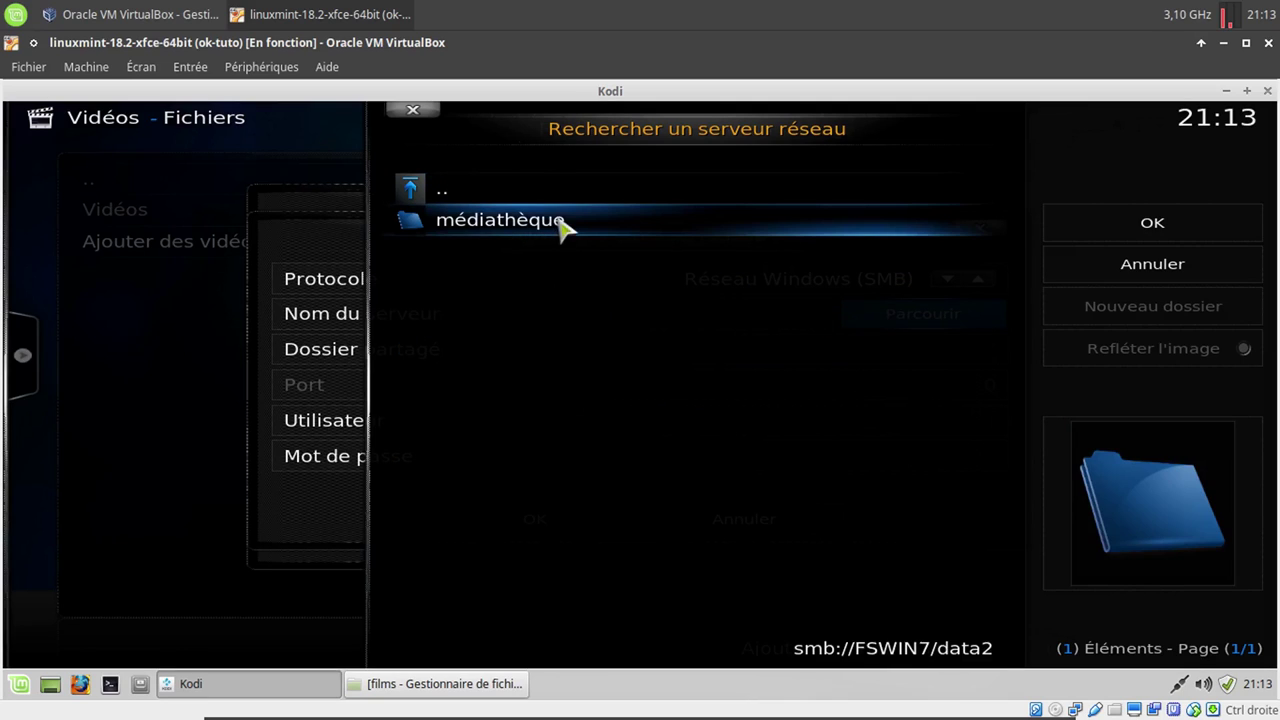
left_click(500, 219)
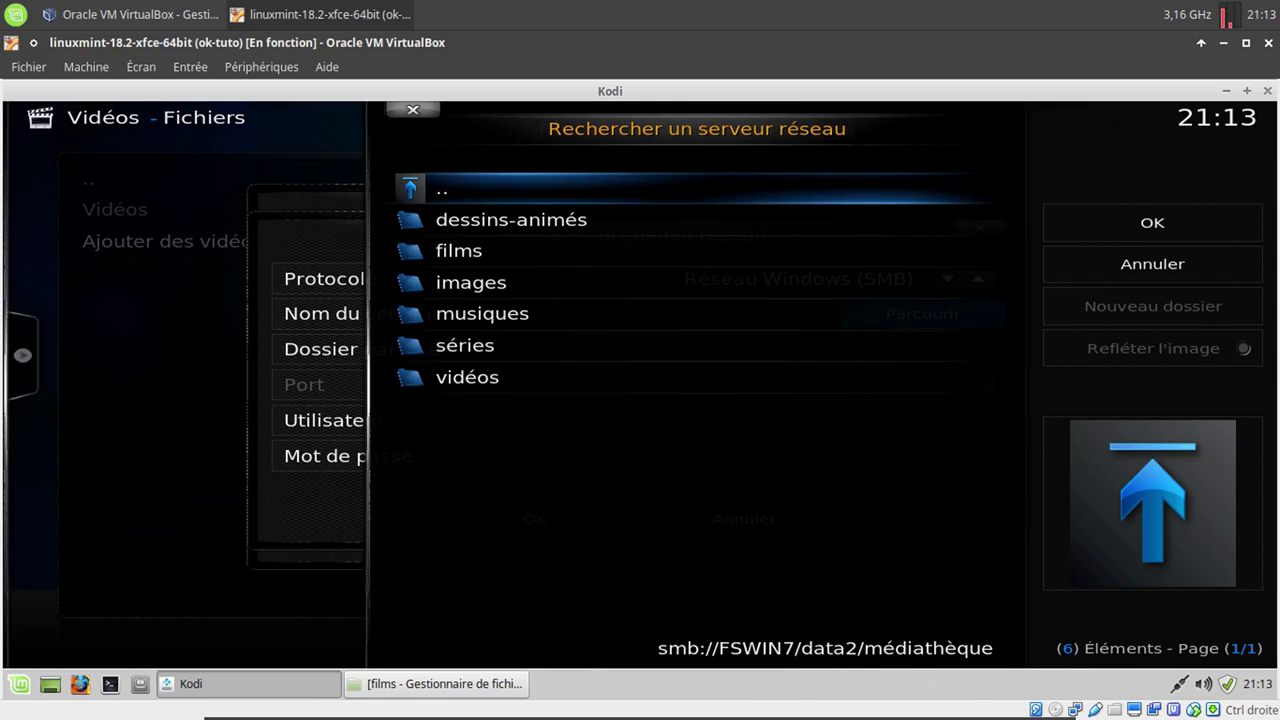
left_click(556, 259)
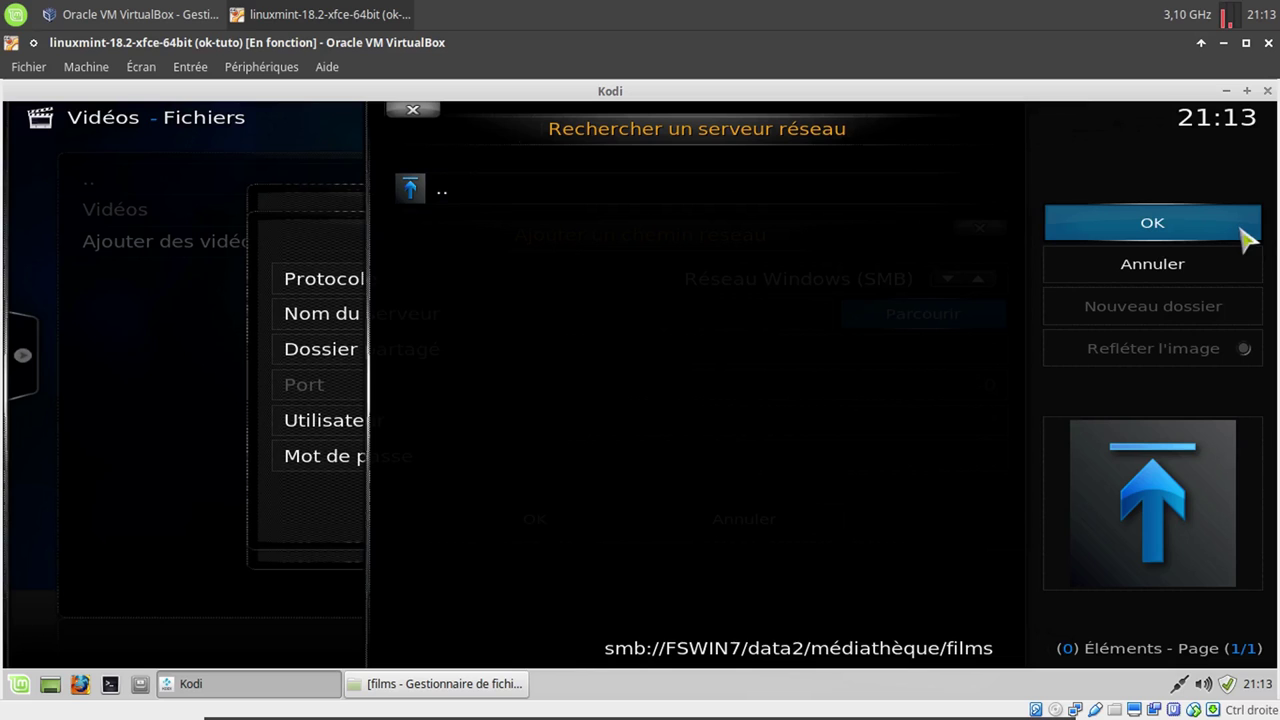
left_click(1200, 224)
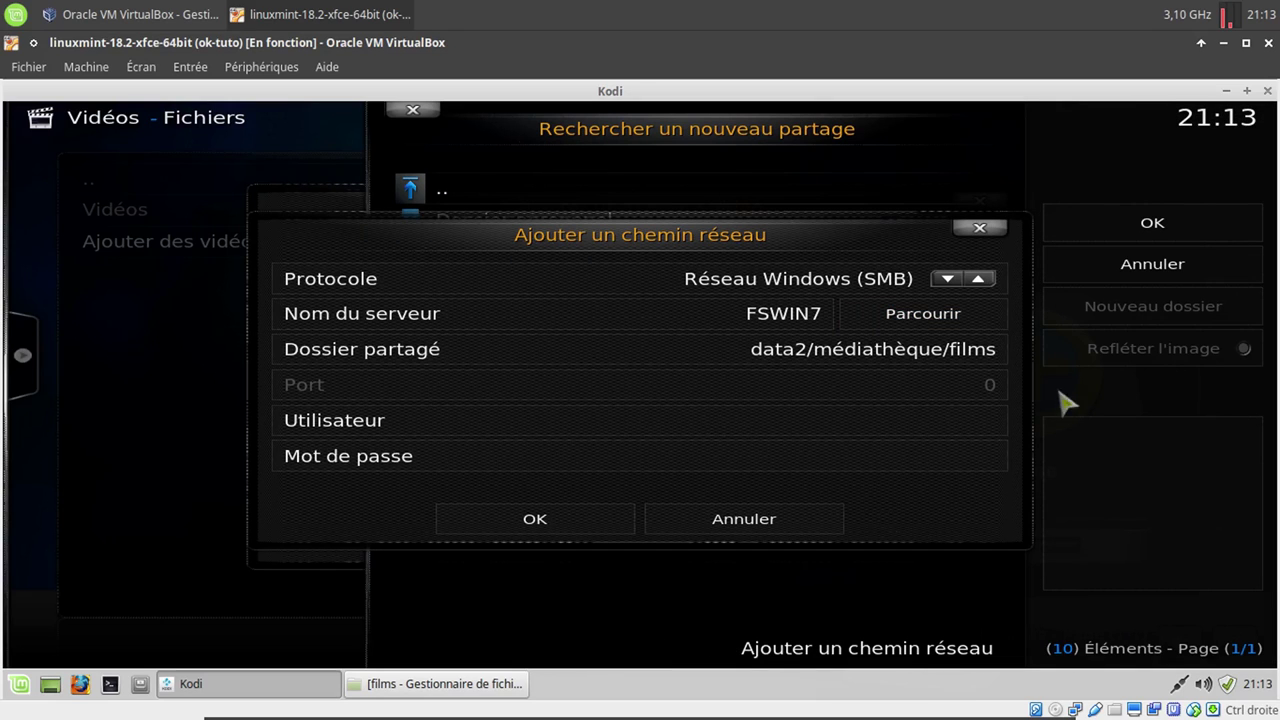
left_click(603, 526)
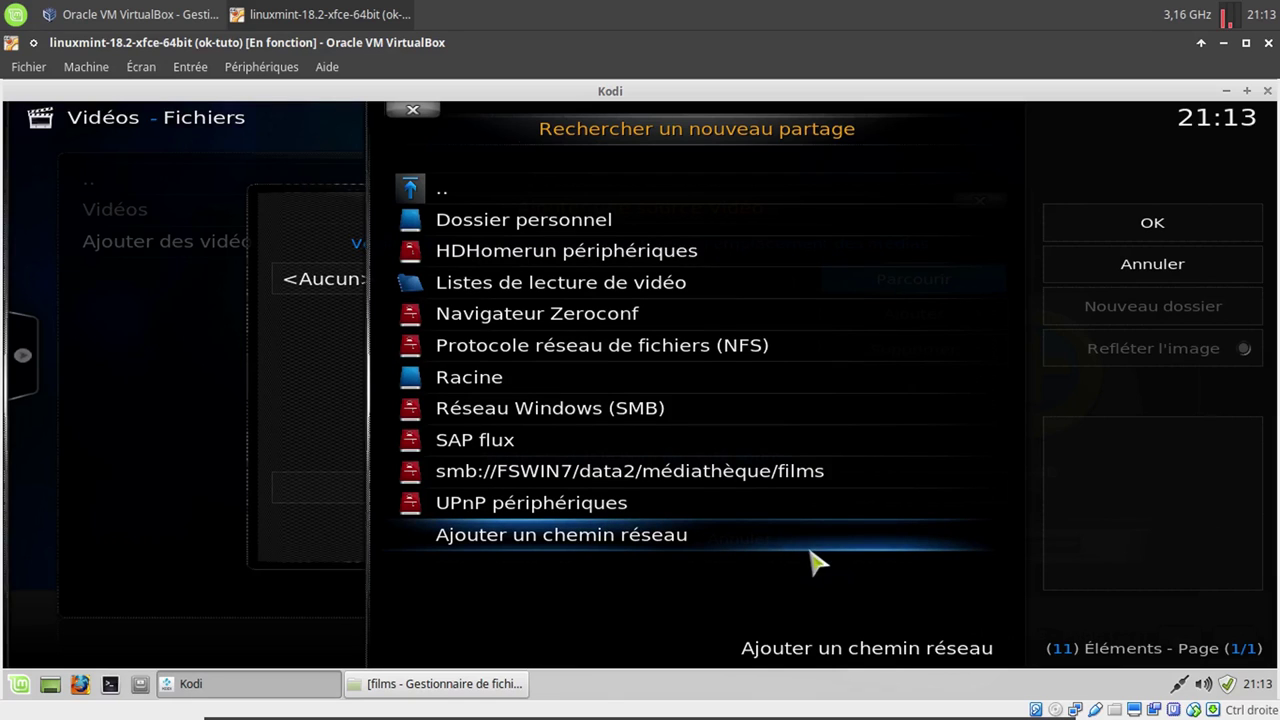
Select smb://FSWIN7/data2/médiathèque/films as the video source's location and confirm the source under the name films
left_click(868, 475)
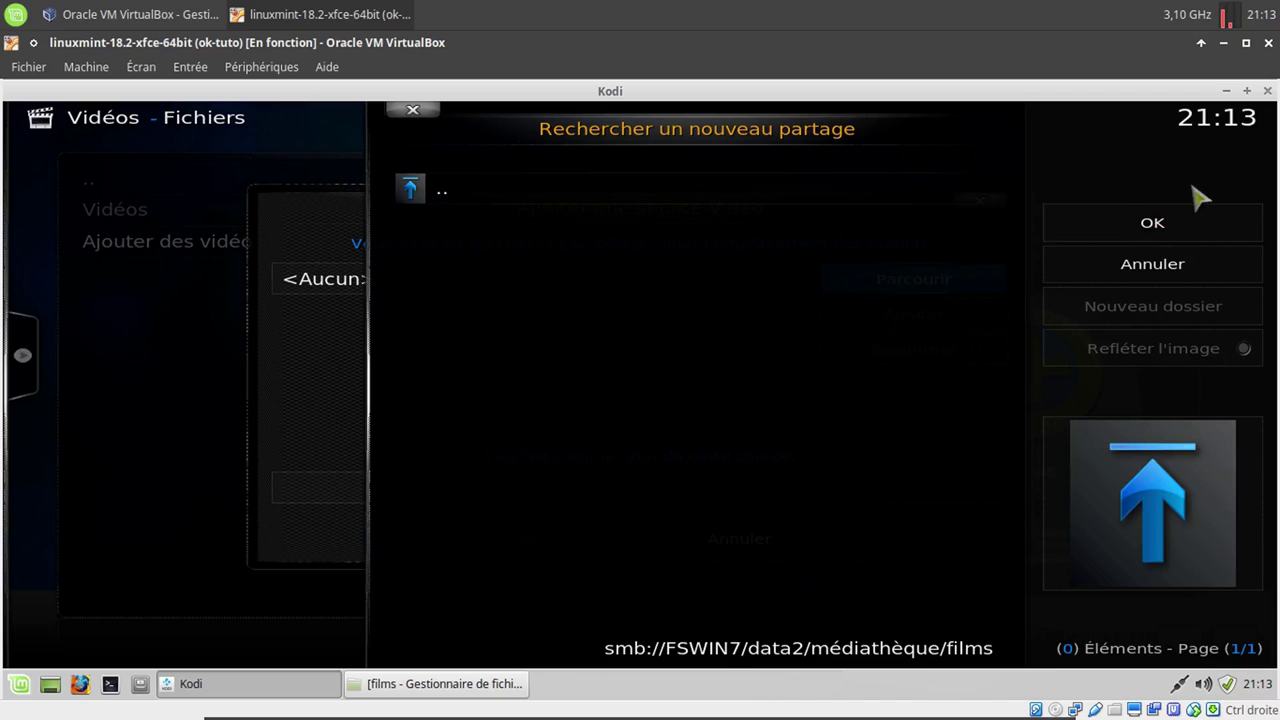
left_click(1152, 222)
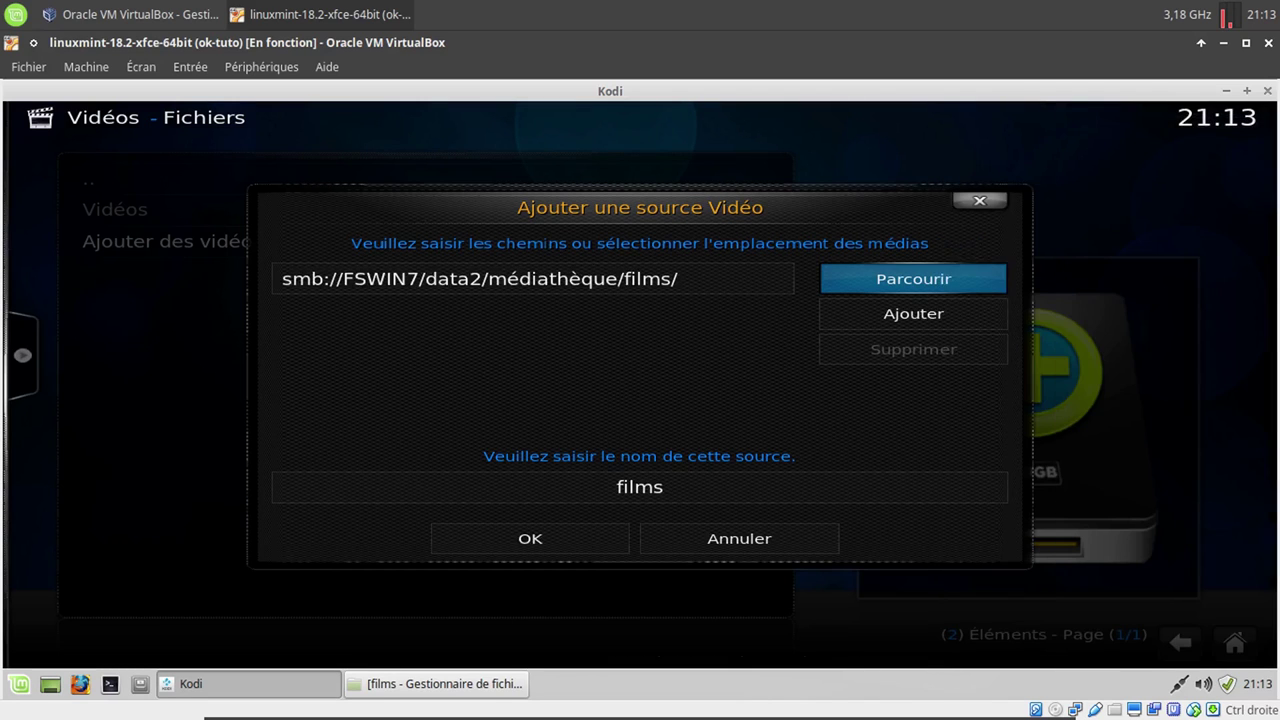
left_click(568, 558)
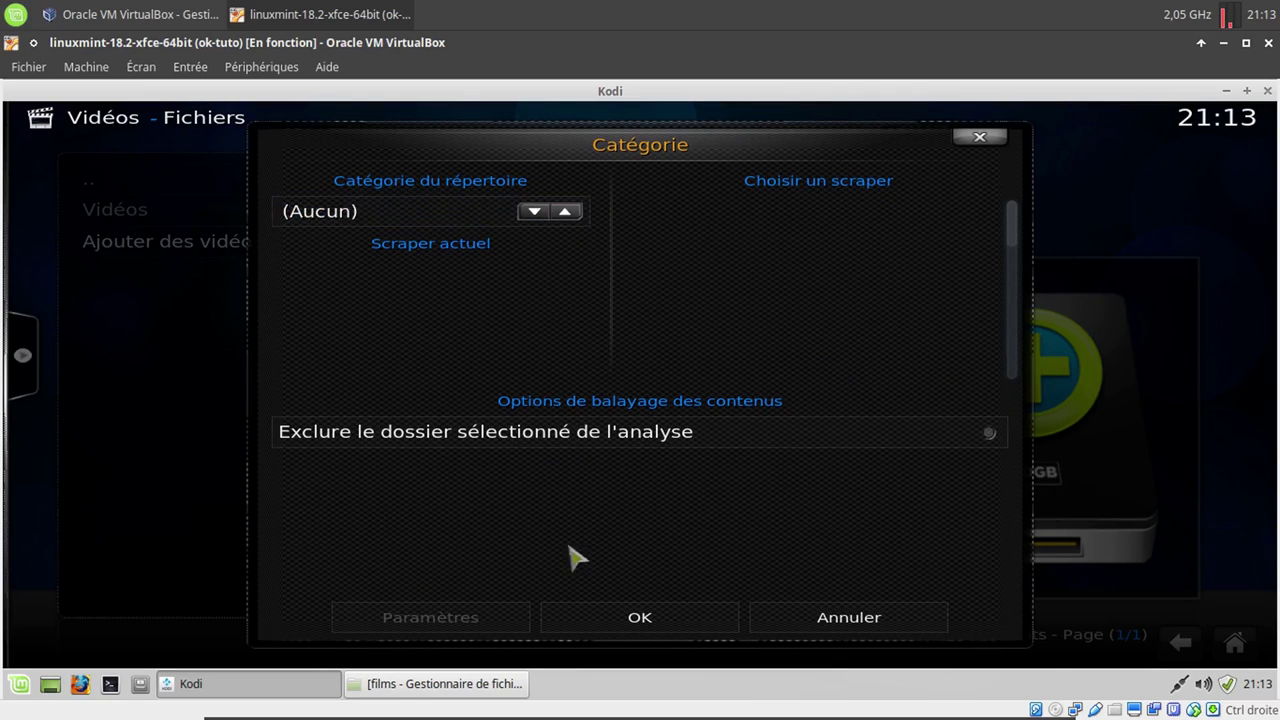
Set the source's category to Films with The Movie Database scraper and agree to refresh the information for all its items
left_click(536, 212)
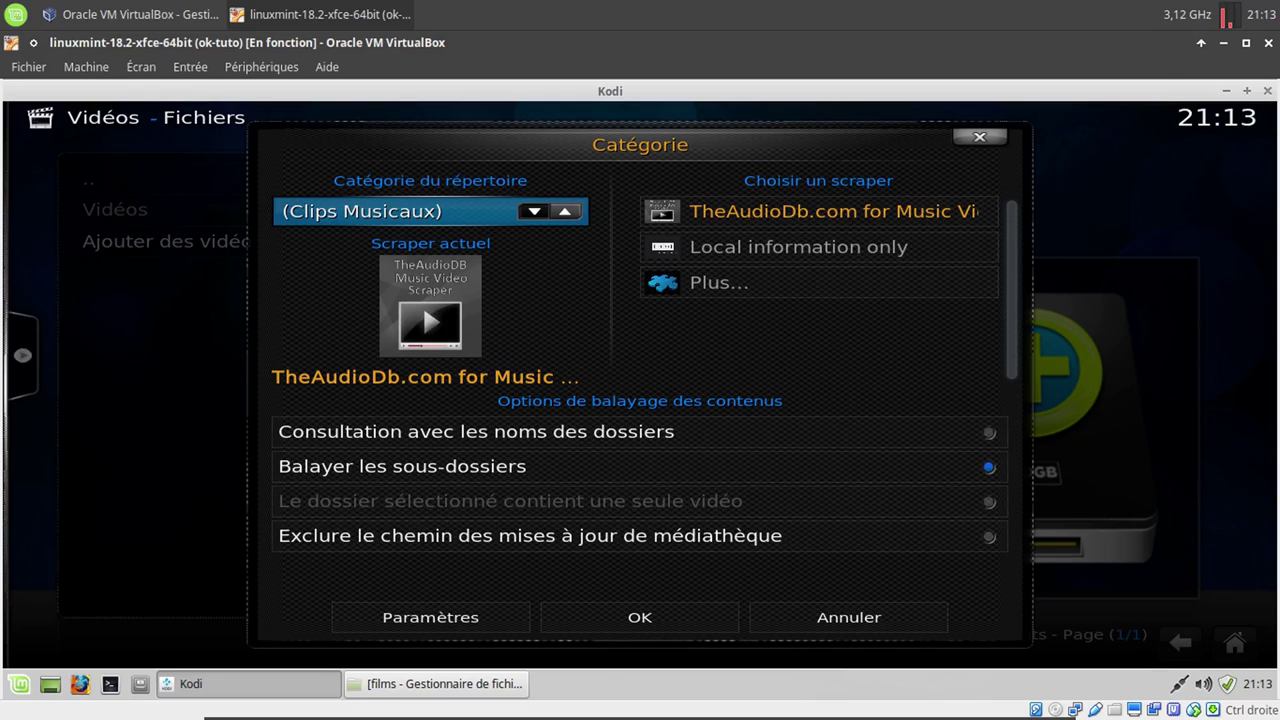
key("Left")
key("Left")
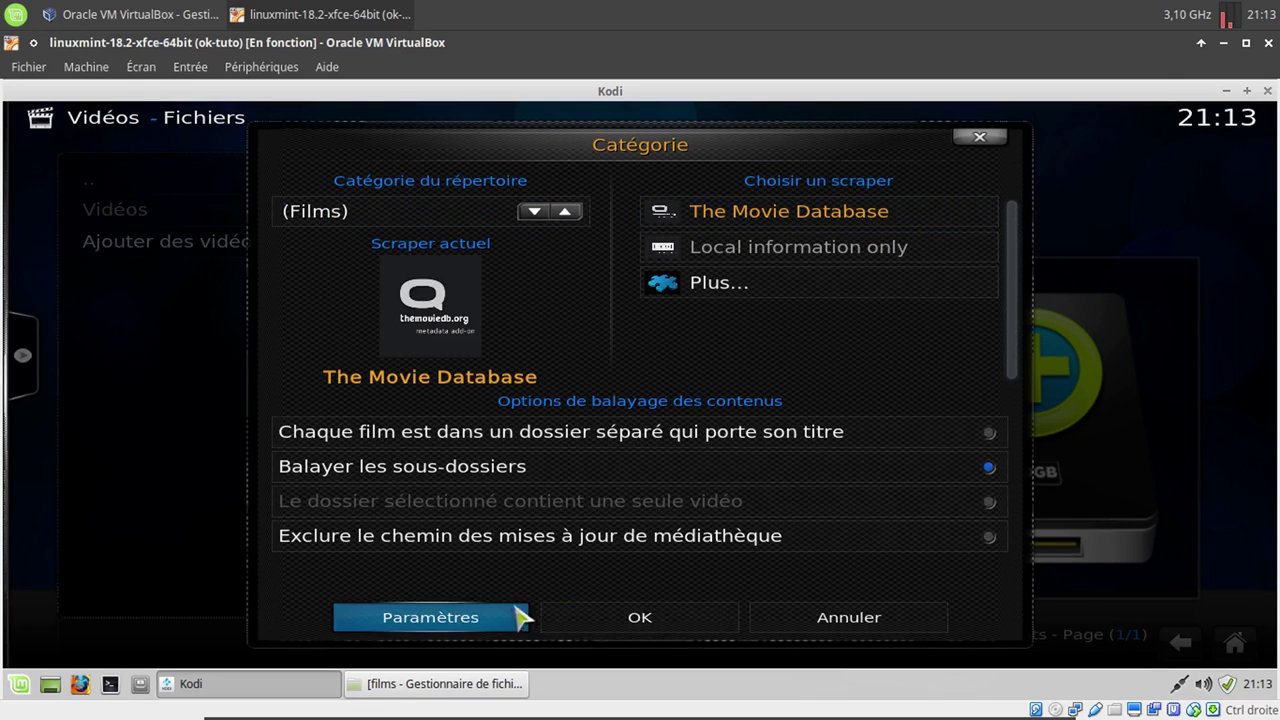
left_click(575, 621)
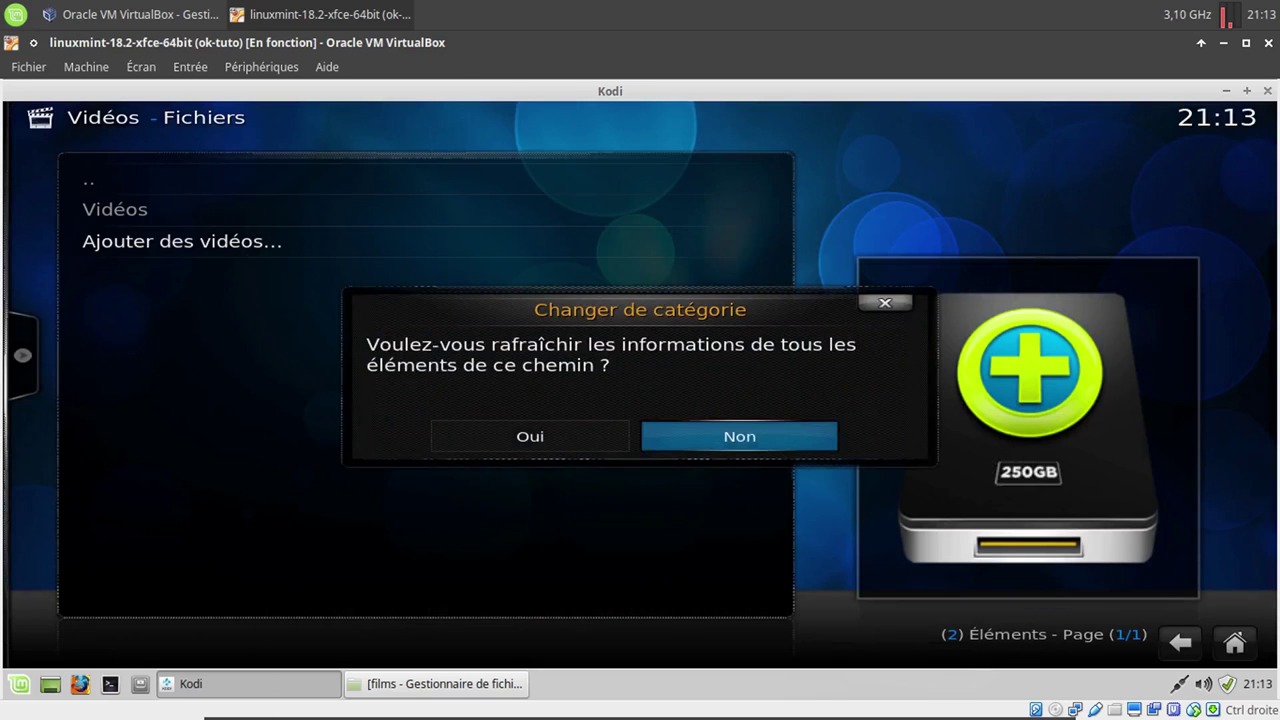
left_click(563, 443)
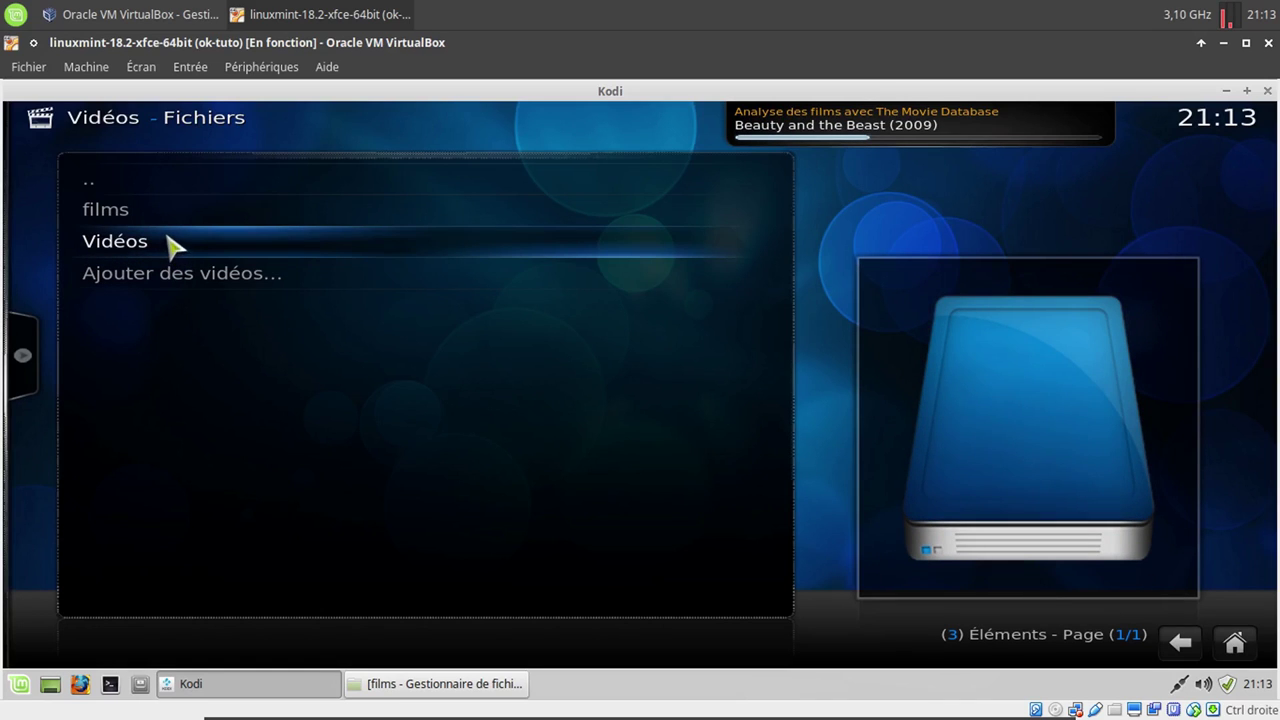
Add the films and Vidéos sources to the favourites
key("c")
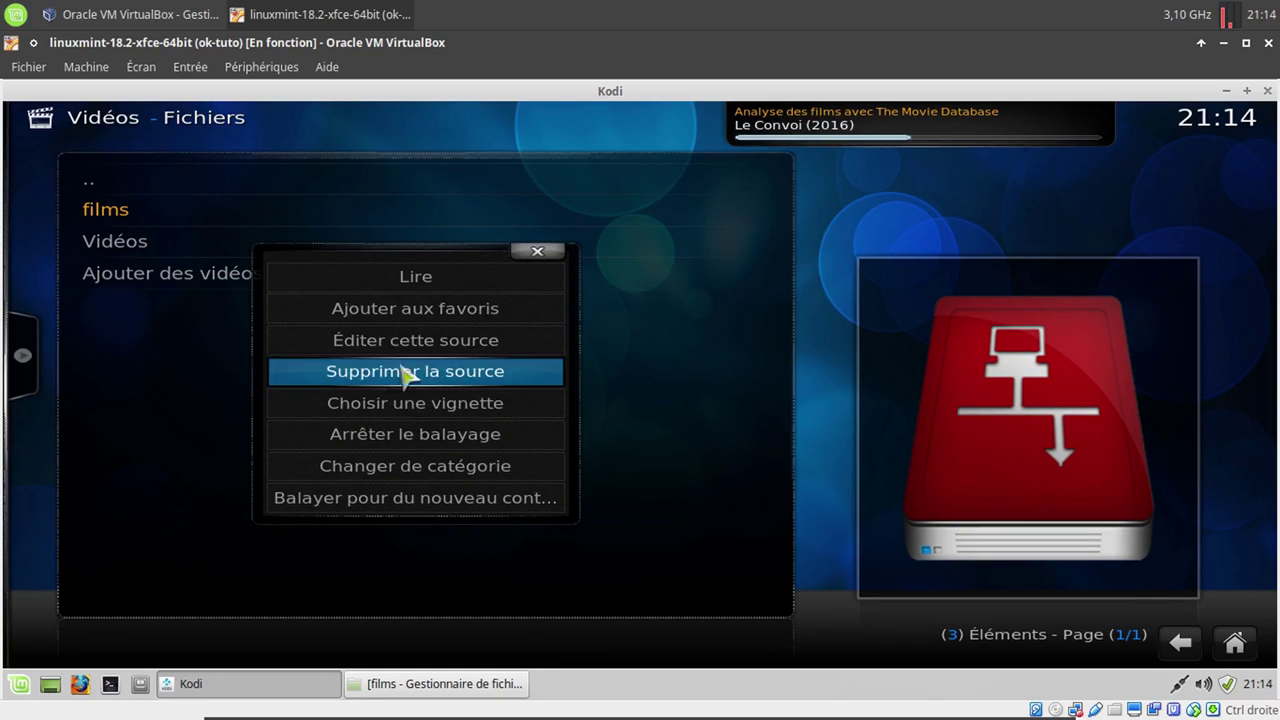
key("Escape")
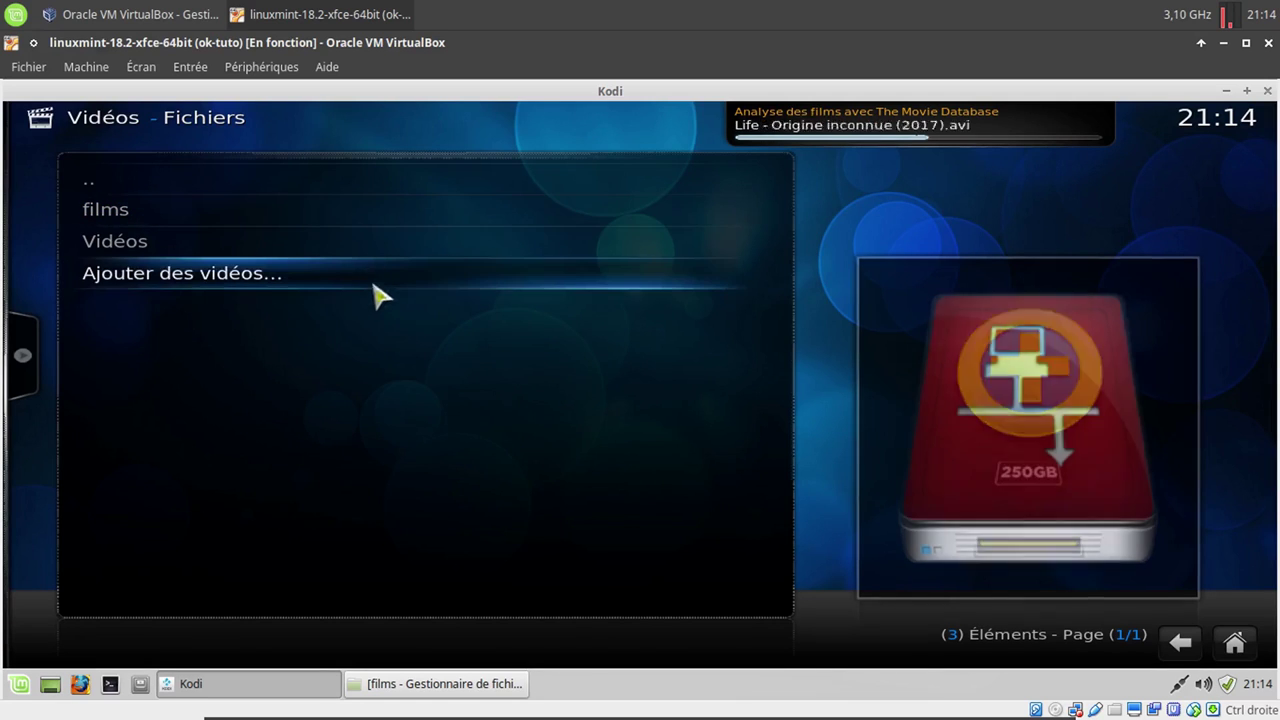
right_click(414, 262)
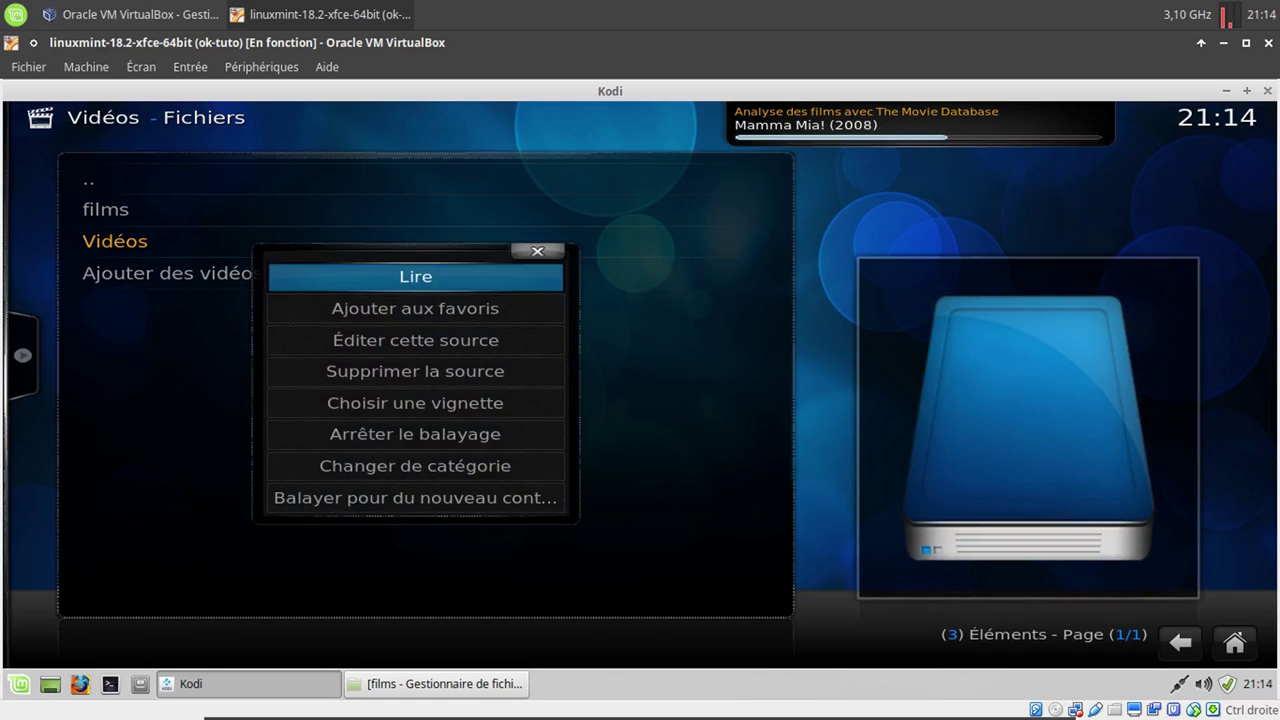
left_click(415, 308)
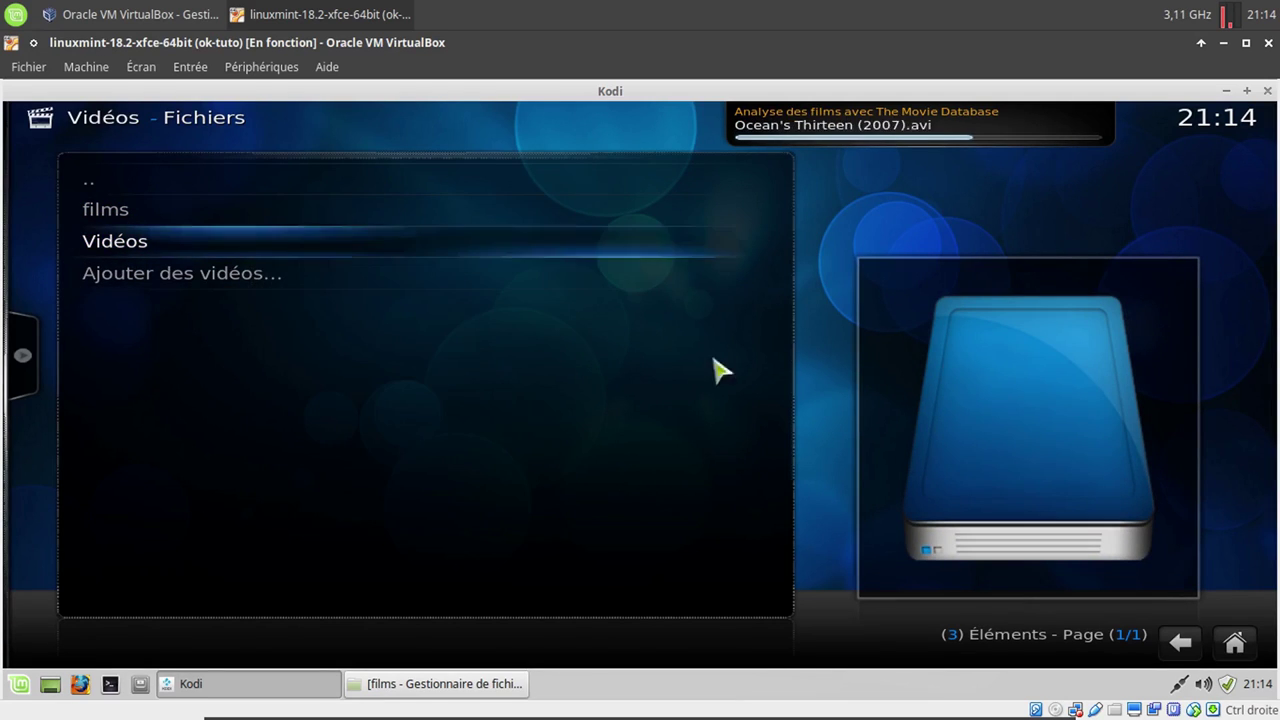
Return to the home screen, open Vidéos from the favourites to check it, and go back home
left_click(1232, 648)
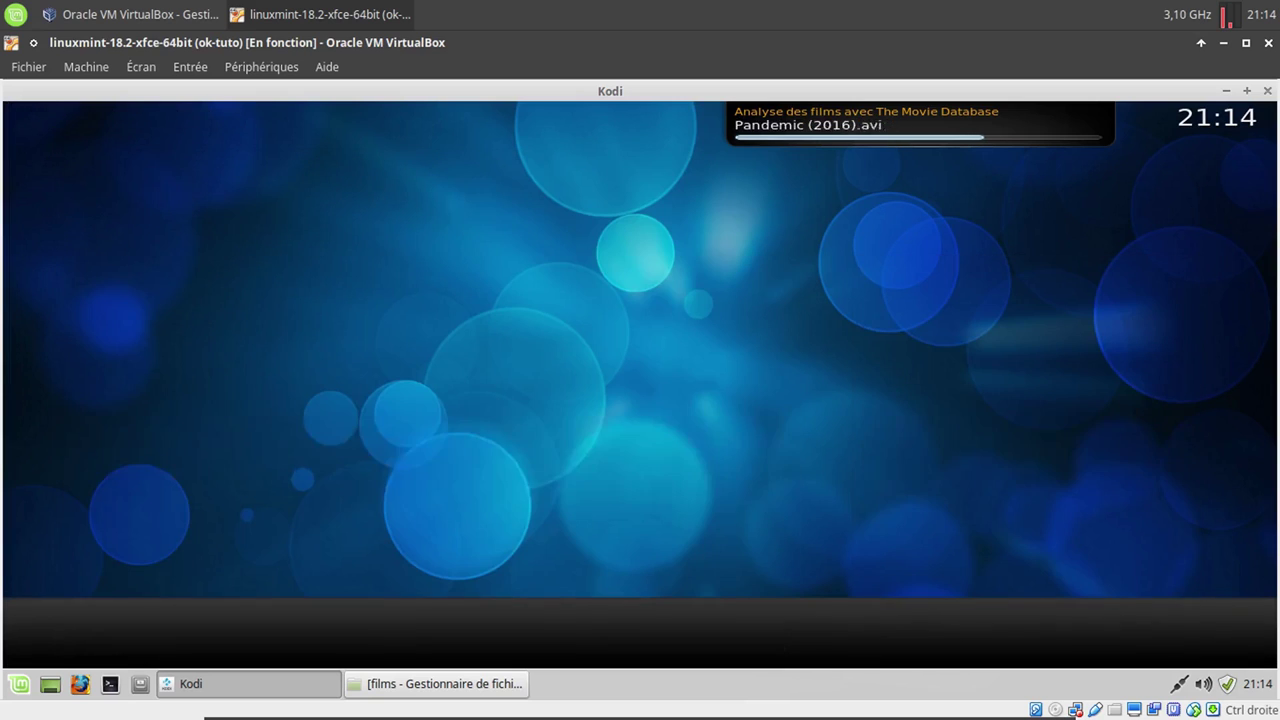
left_click(42, 640)
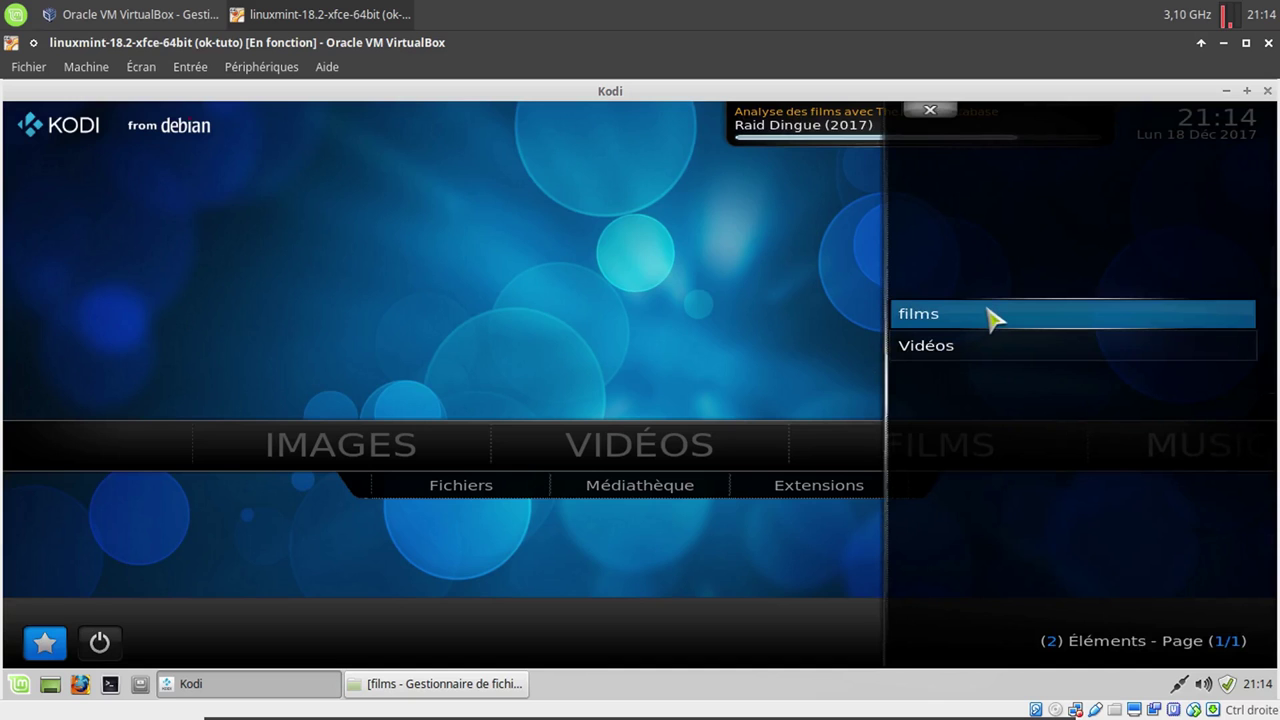
left_click(979, 348)
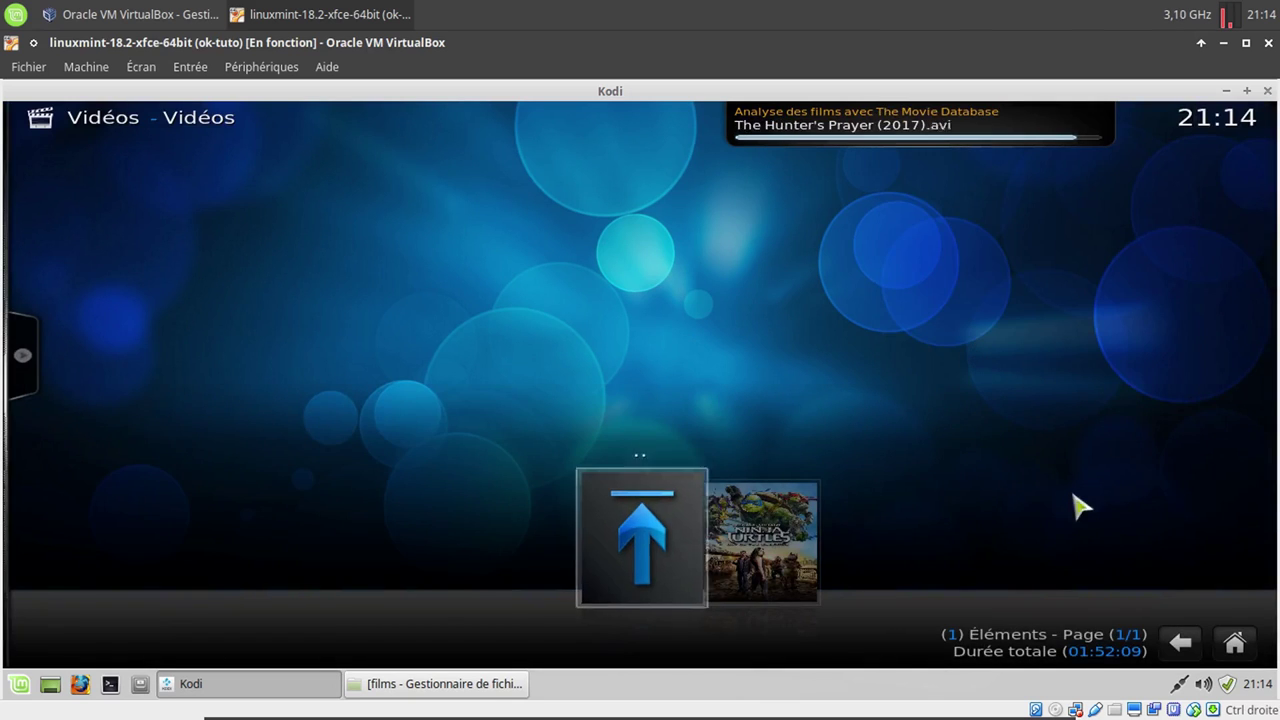
right_click(1084, 512)
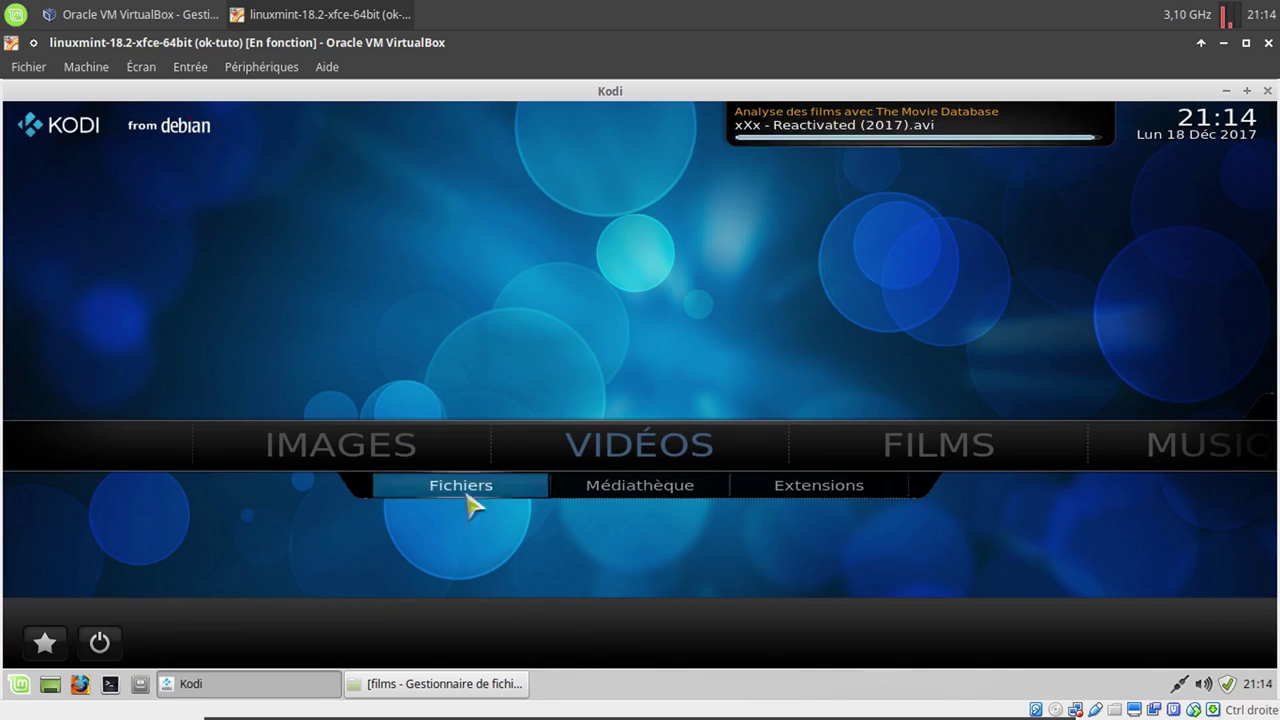
Open films from the favourites and look through the network films' posters, details and summaries
left_click(44, 643)
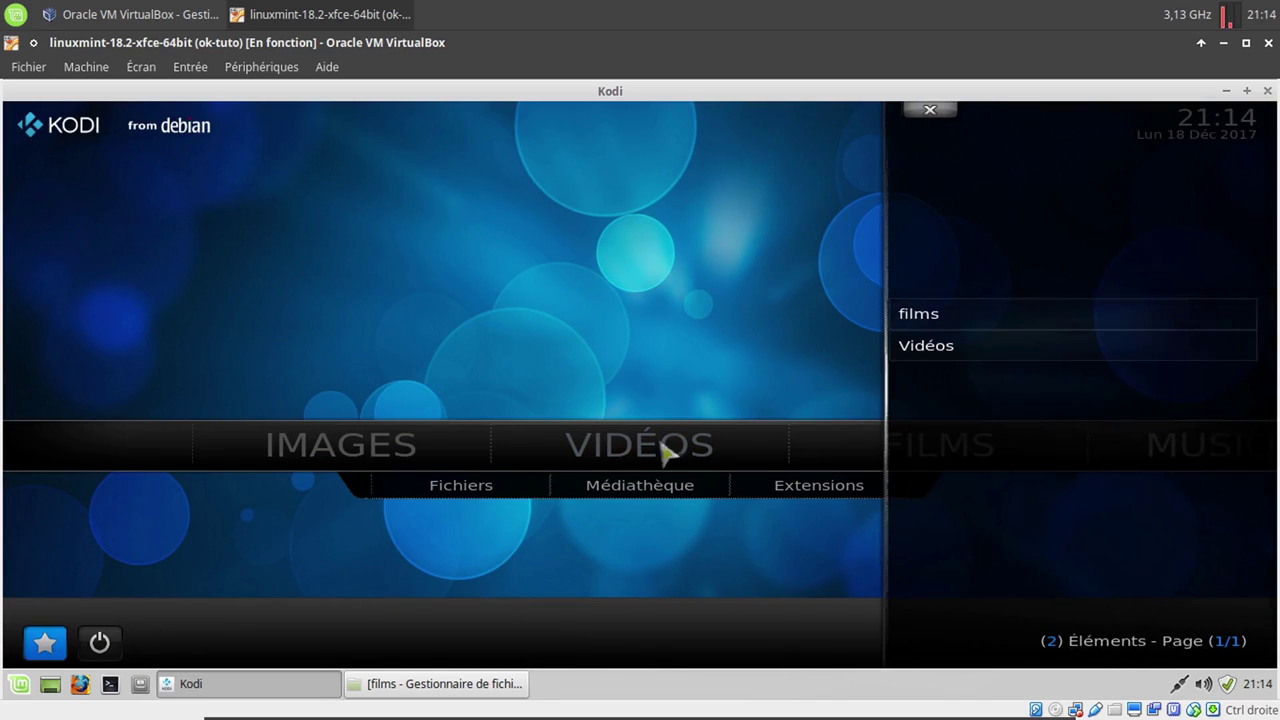
left_click(903, 334)
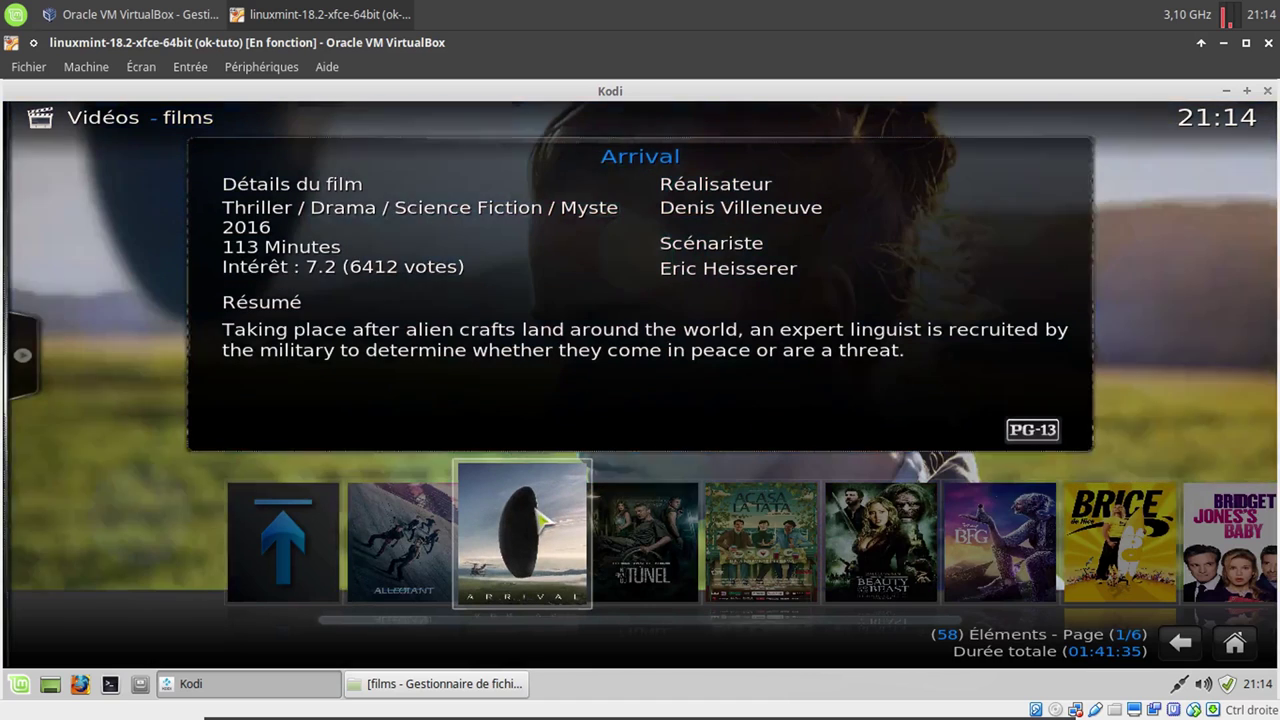
mouse_move(408, 562)
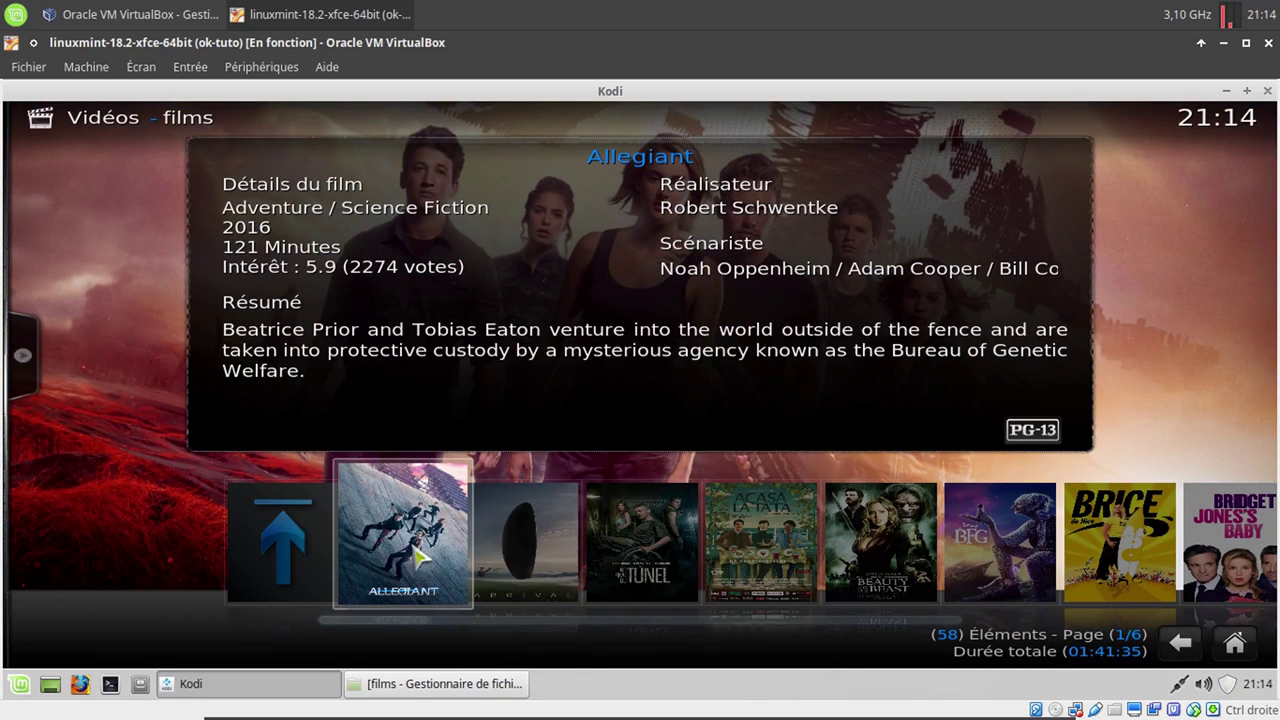
mouse_move(460, 555)
mouse_move(580, 545)
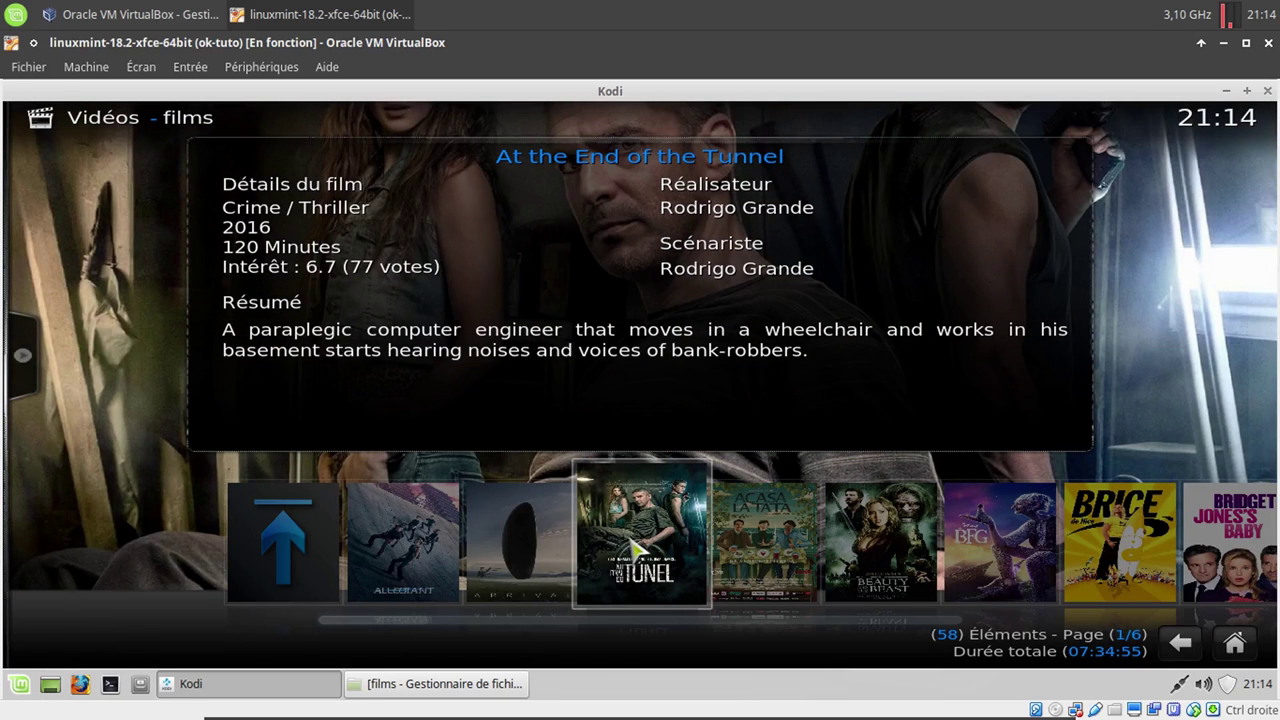
mouse_move(720, 540)
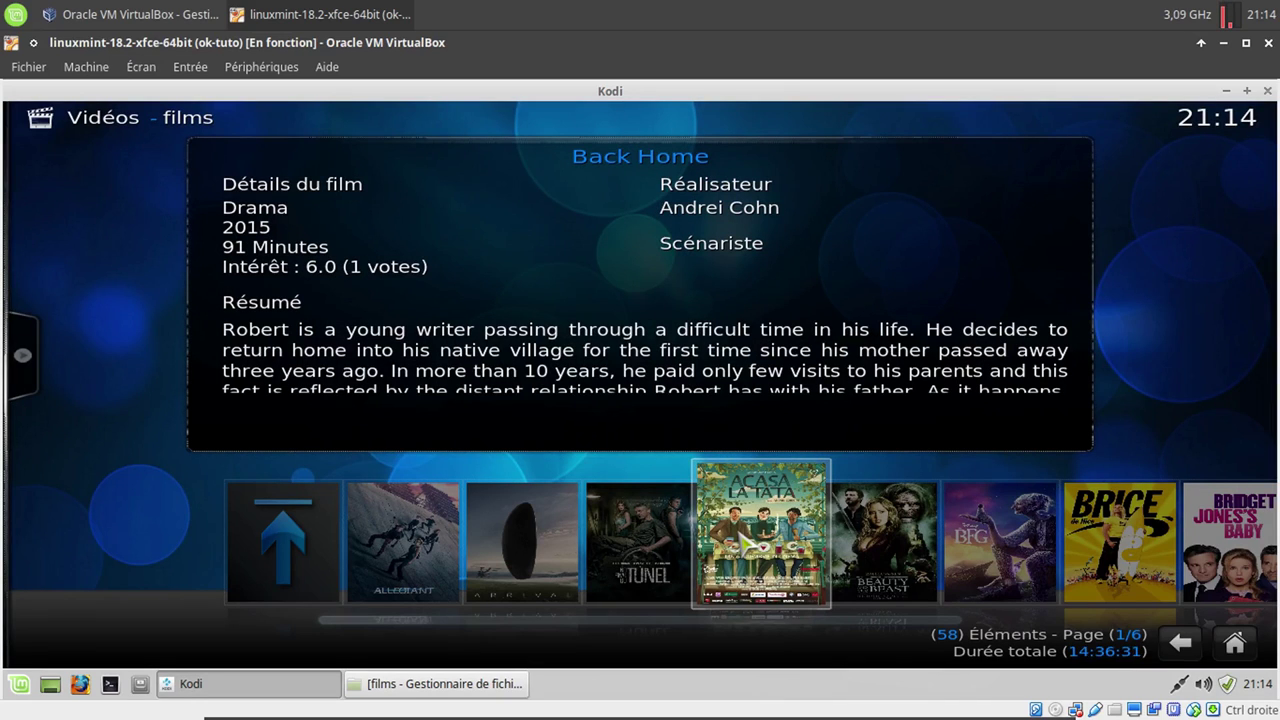
mouse_move(840, 543)
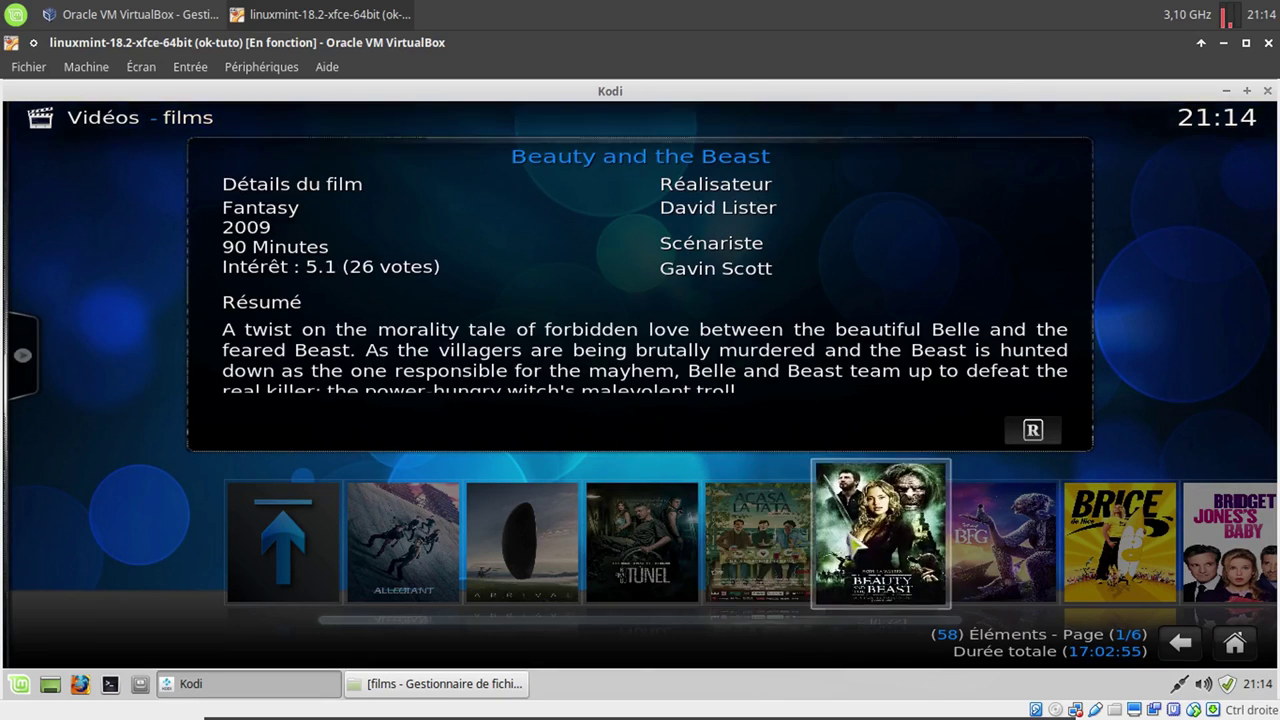
mouse_move(928, 556)
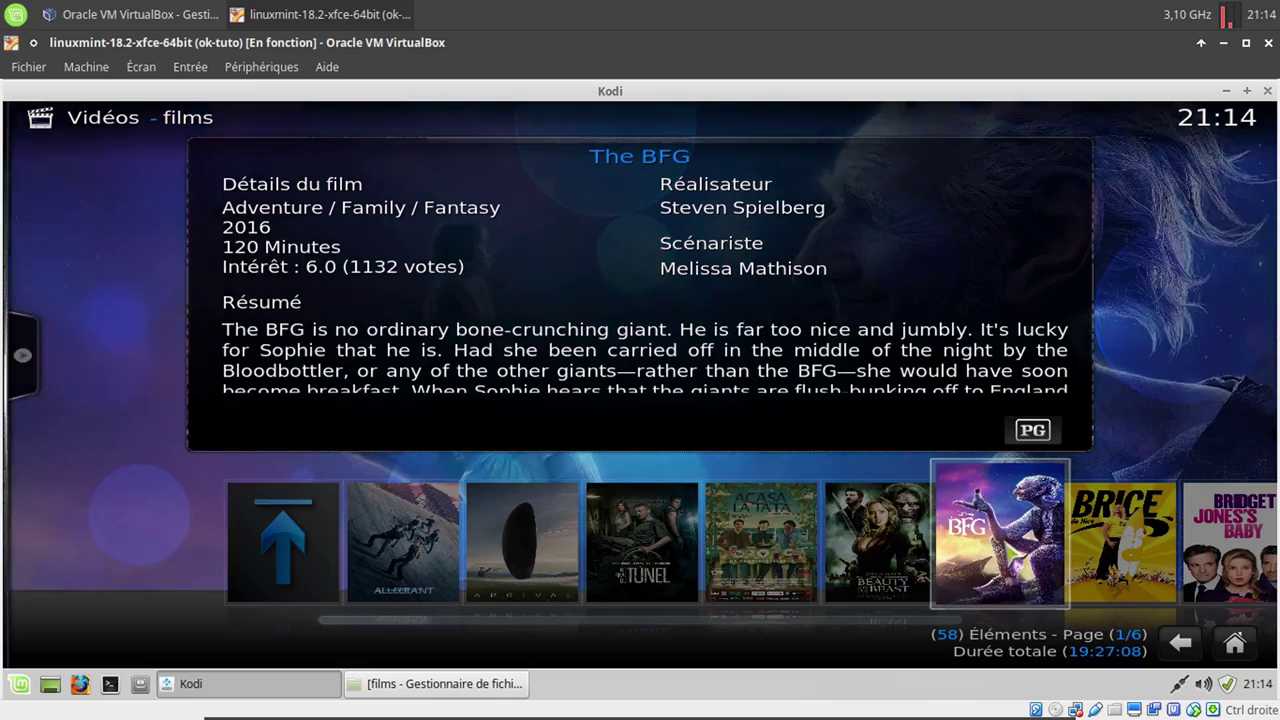
mouse_move(1100, 545)
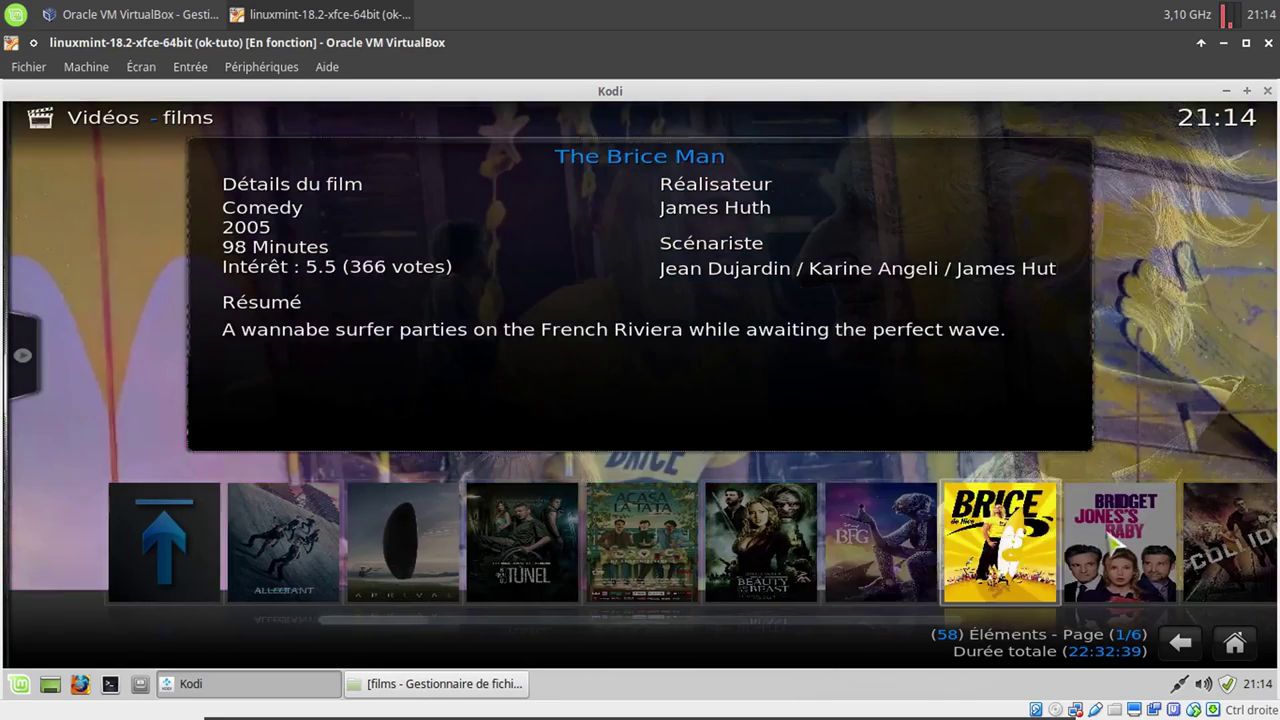
scroll(1150, 540, "down", 5)
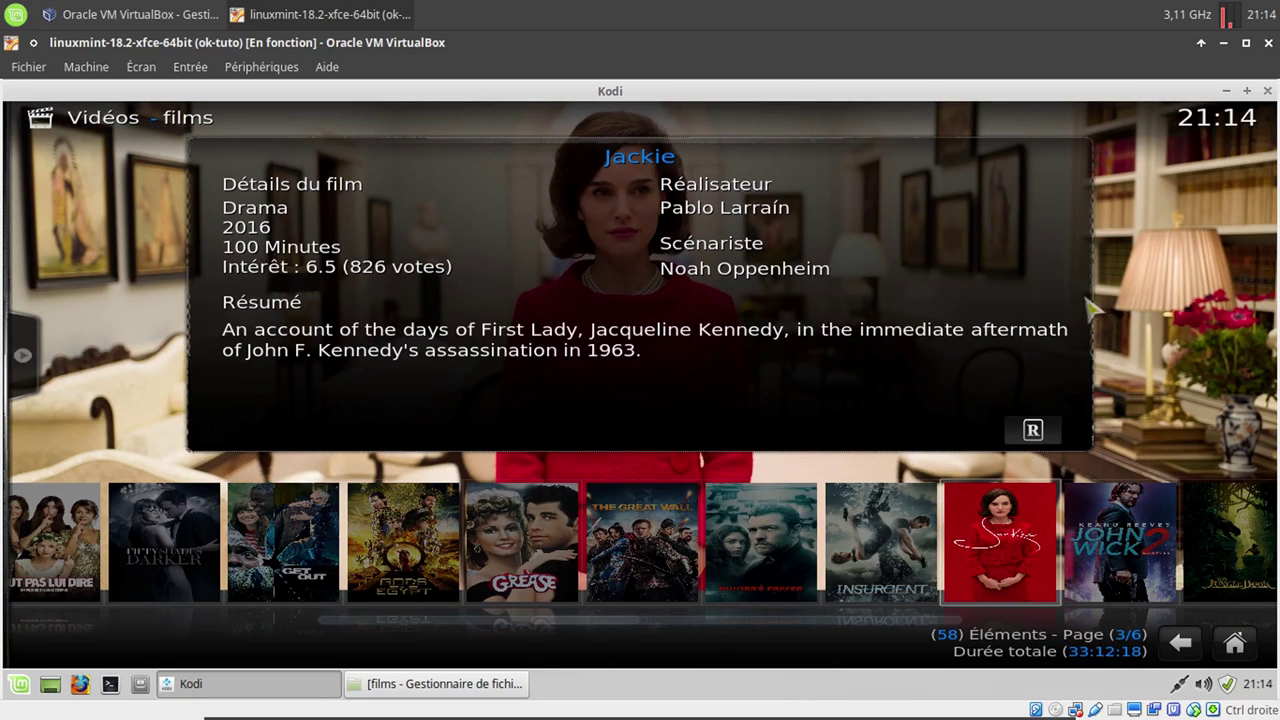
scroll(190, 480, "up", 6)
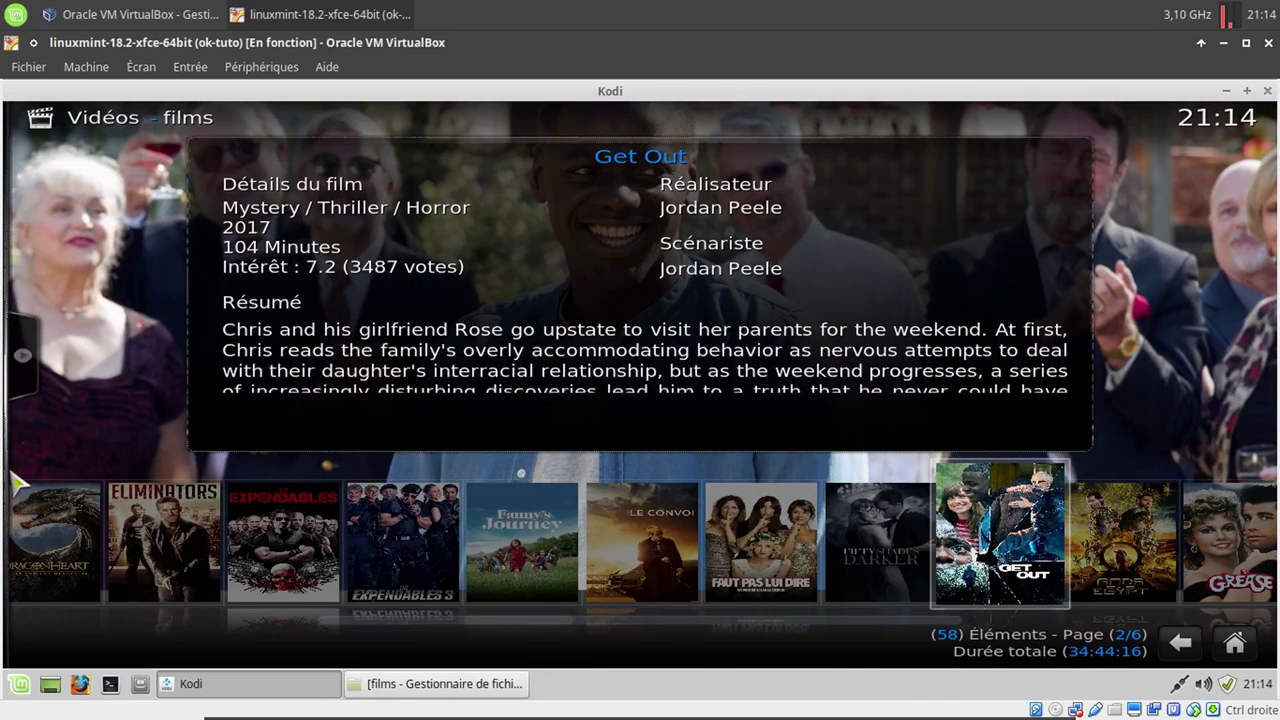